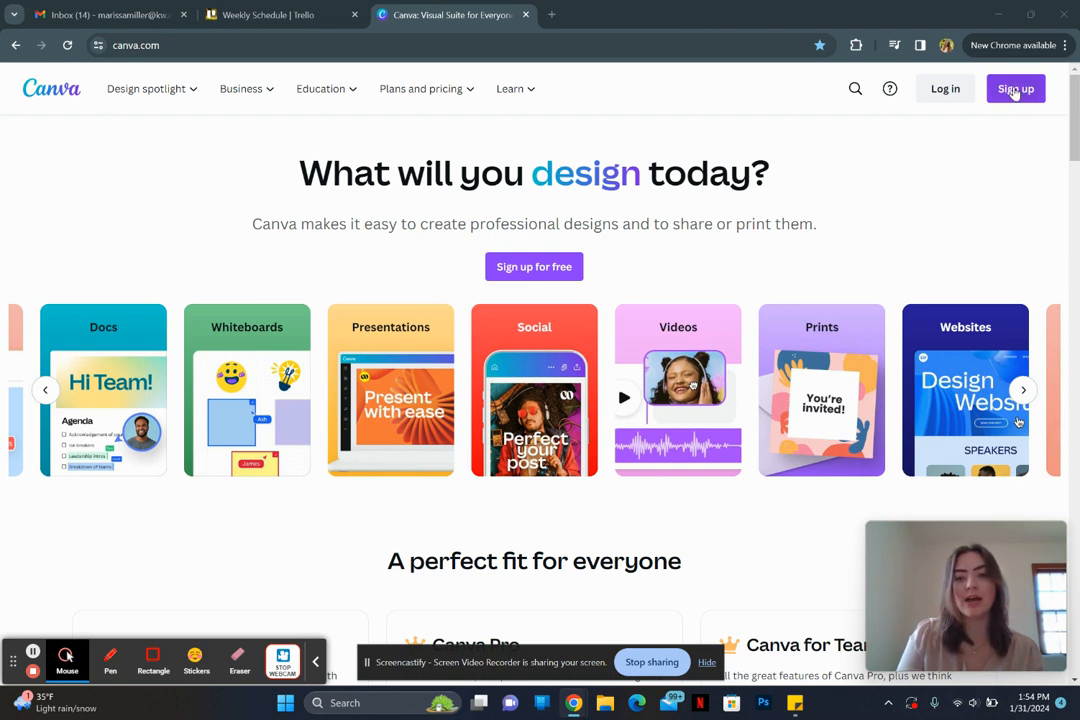
Step: Sign in to Canva with the saved account's e-mail, entering the account password
click(943, 91)
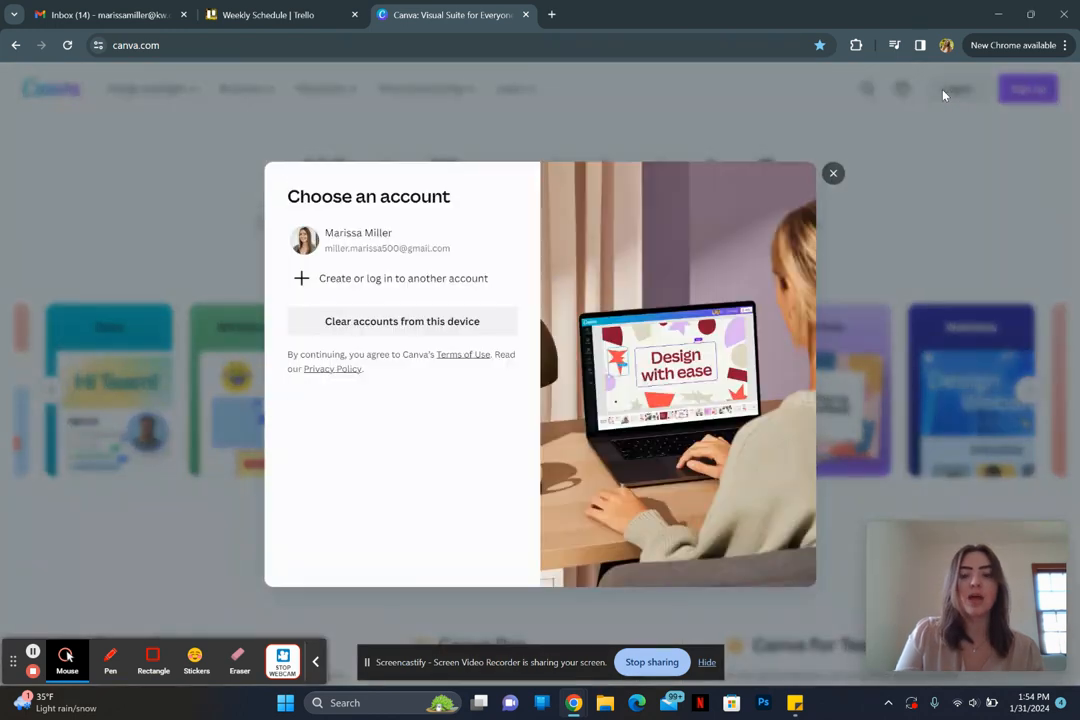
click(408, 238)
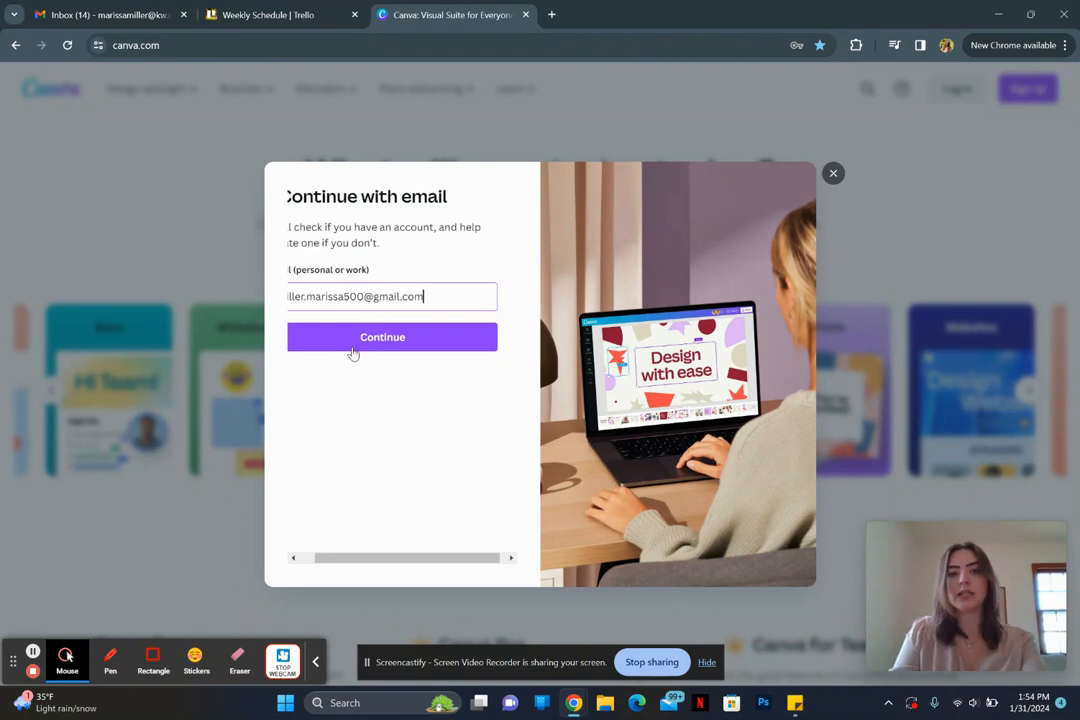
click(353, 340)
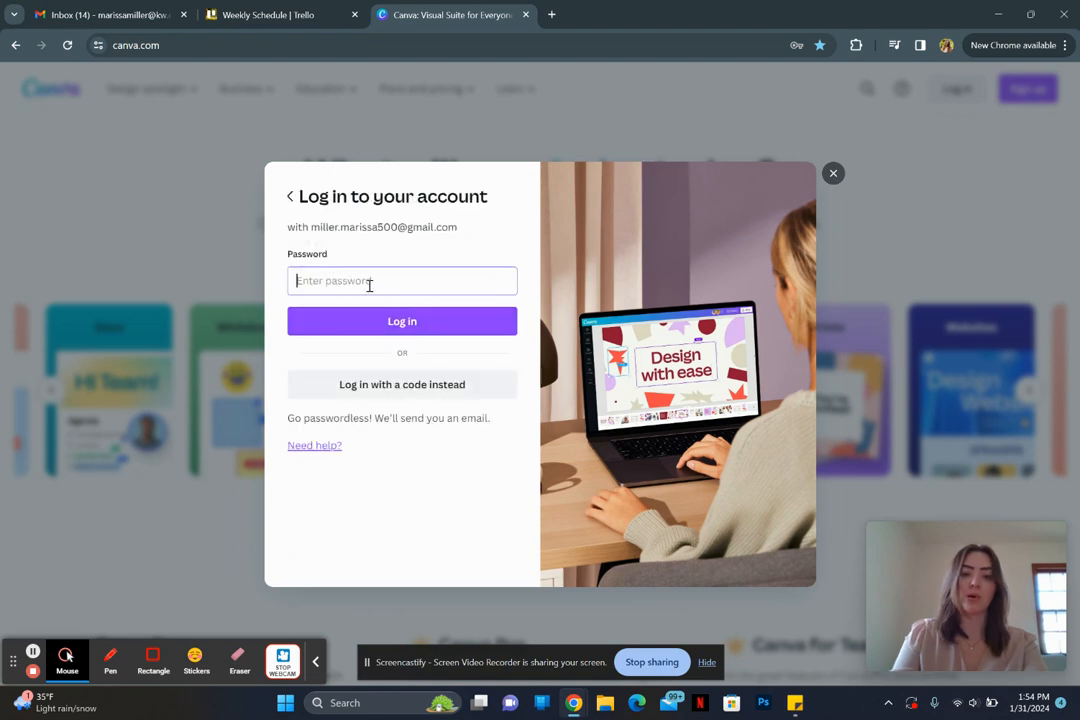
text(mil)
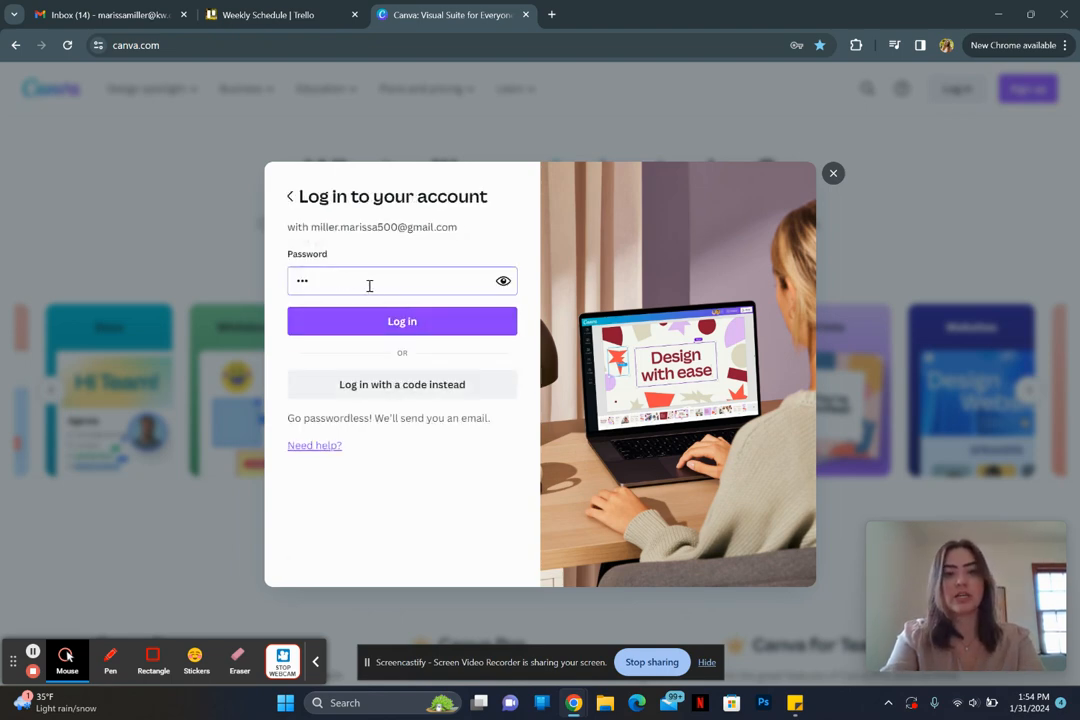
key(BackSpace)
key(BackSpace)
key(BackSpace)
text(mi)
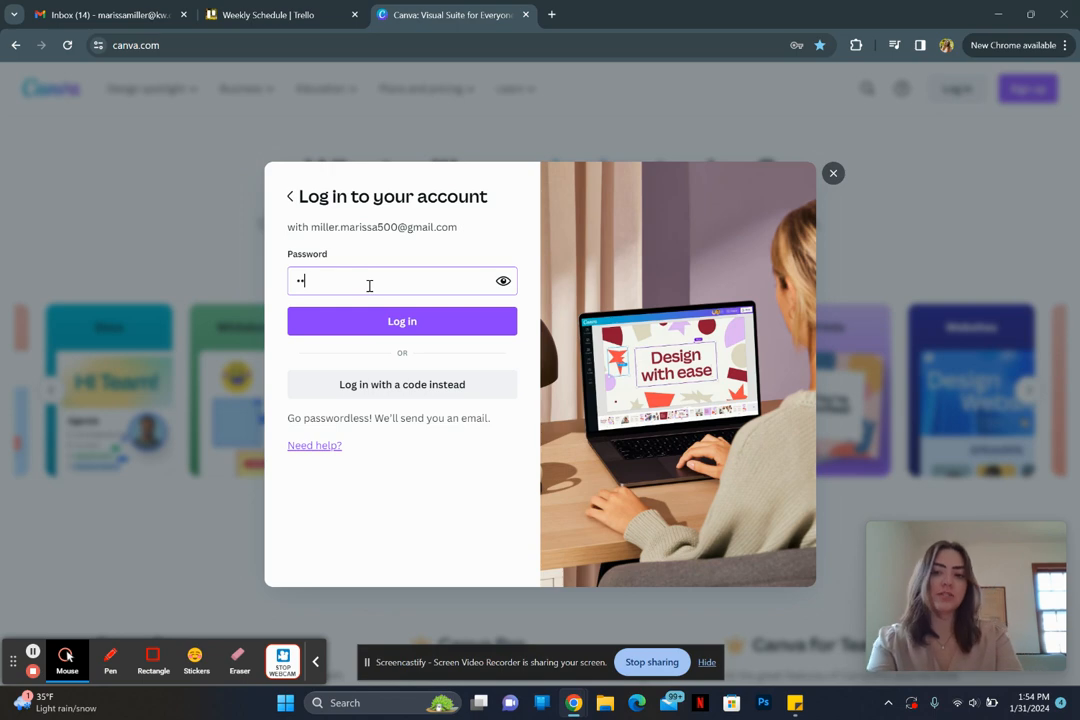
key(BackSpace)
key(BackSpace)
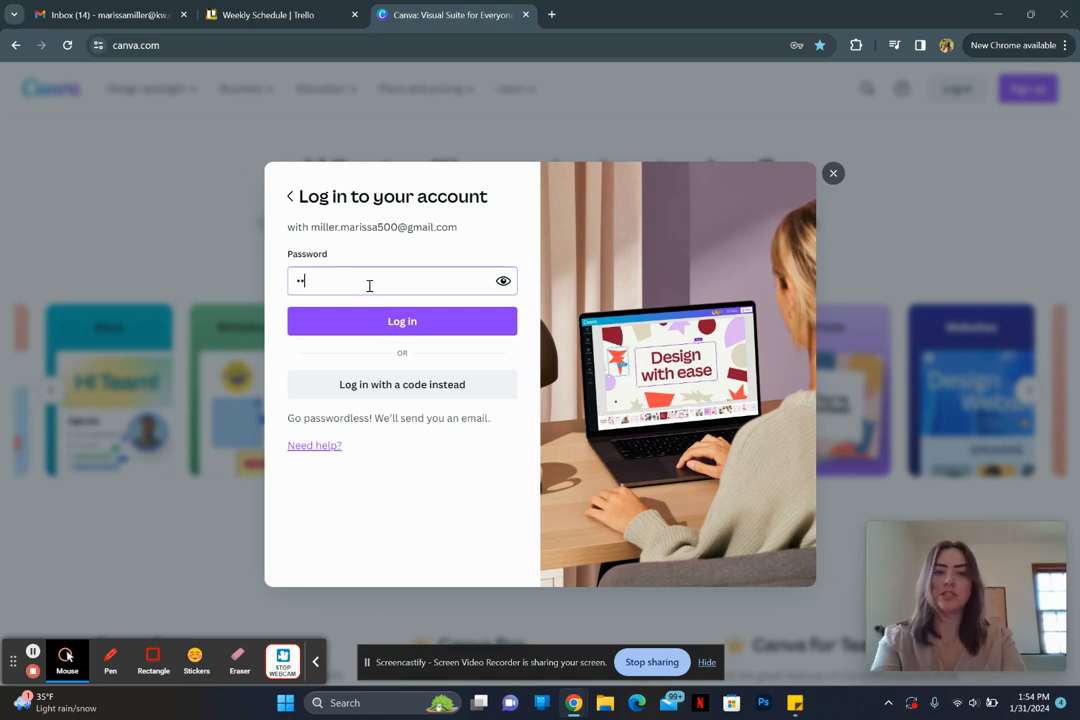
text(m••••••••••••)
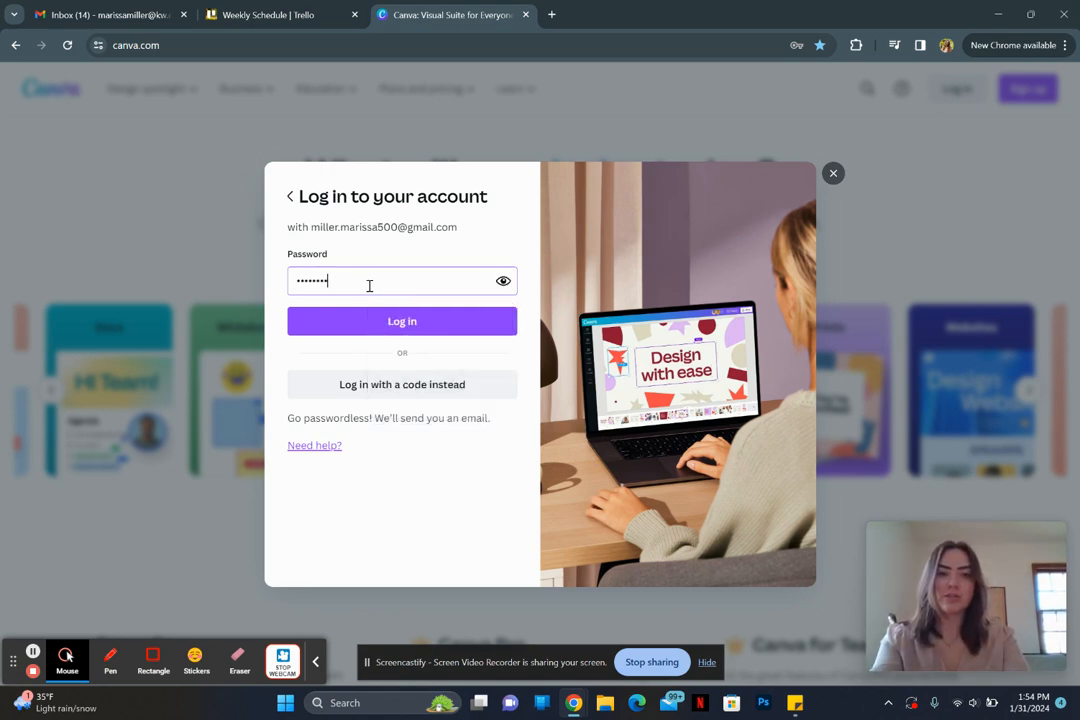
key(Return)
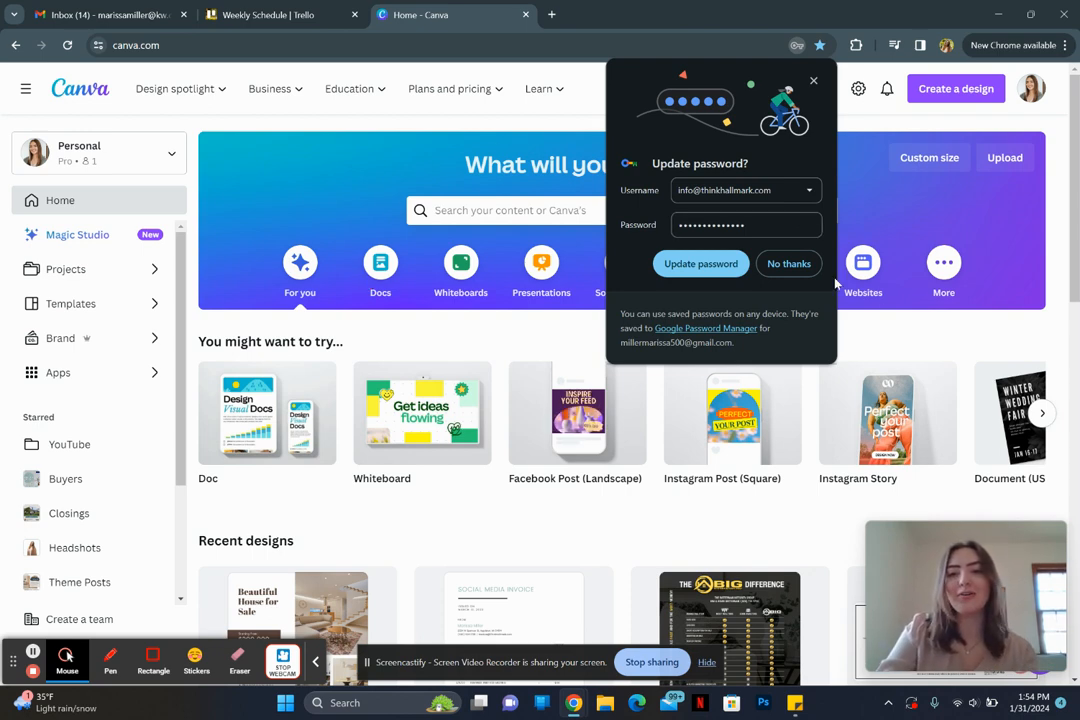
Step: Decline Chrome's password prompt, view the account settings, then return to the Canva home page
click(789, 264)
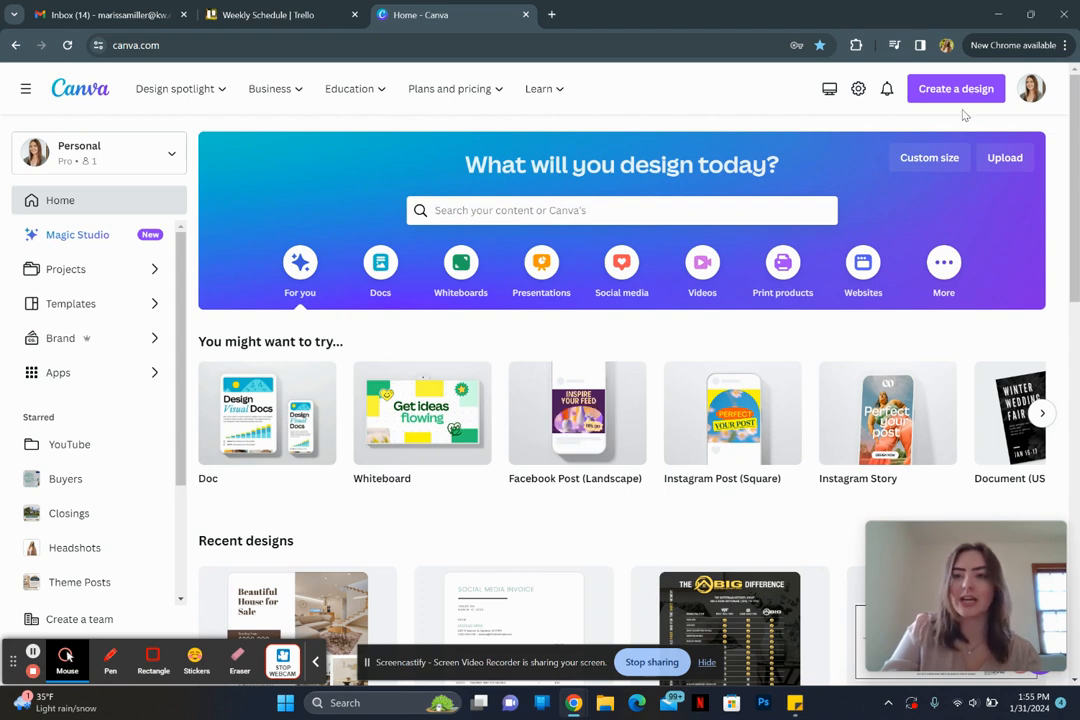
click(1031, 92)
click(862, 307)
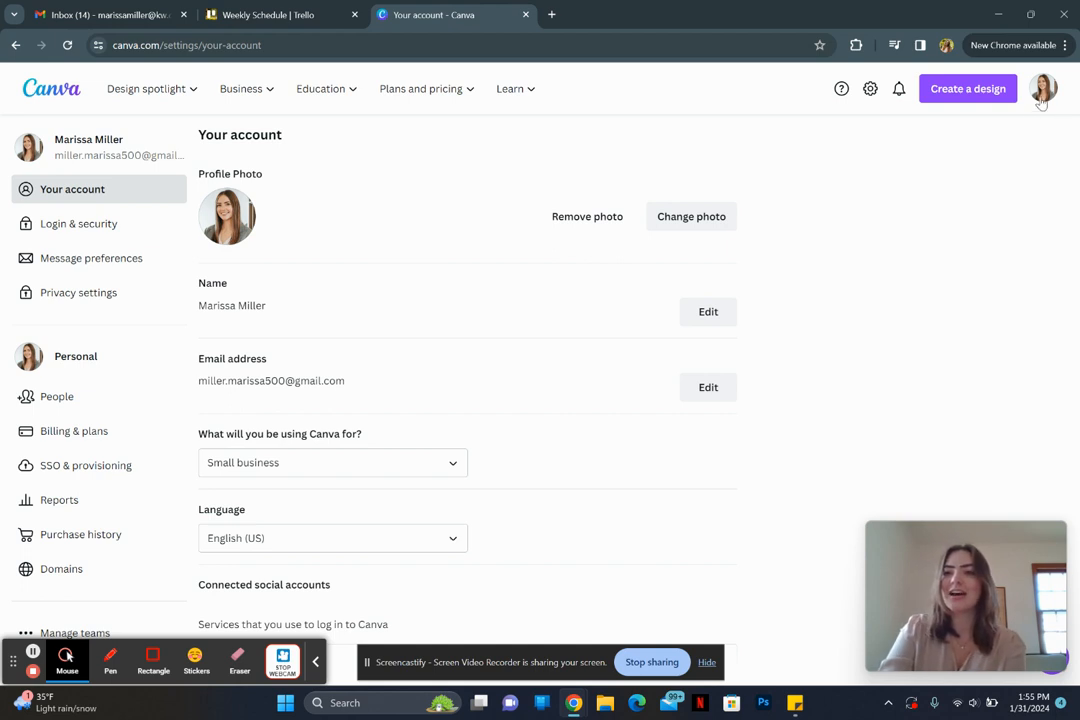
click(48, 95)
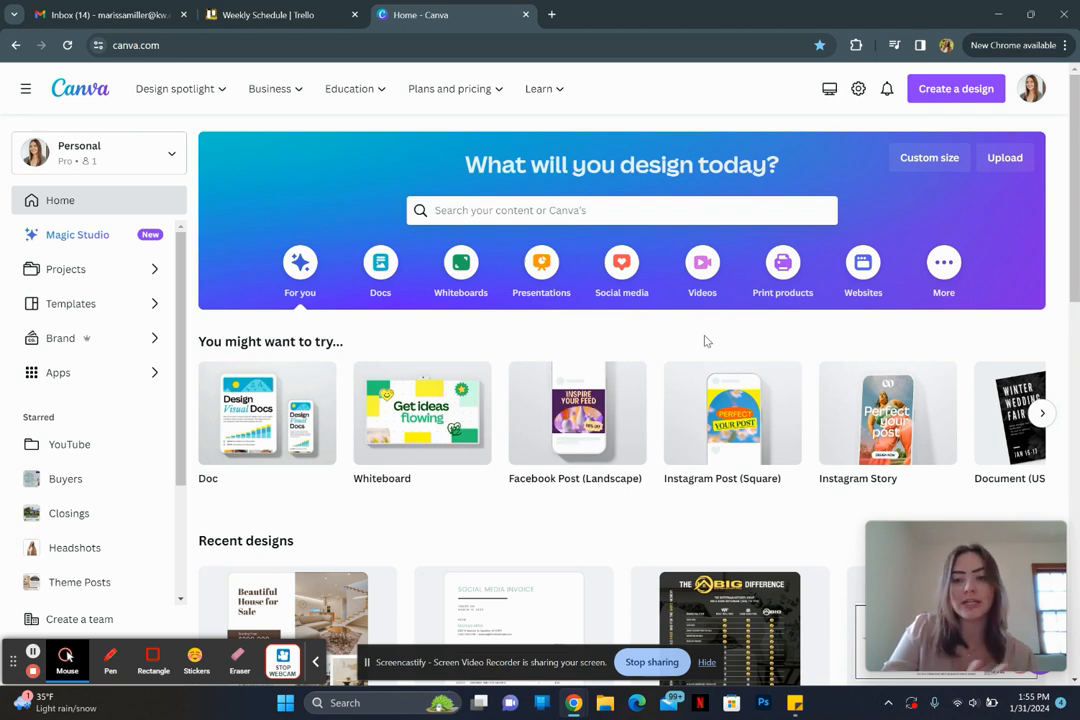
Step: Create a new folder named '123 Main Street' under Projects > Folders and open it
click(90, 271)
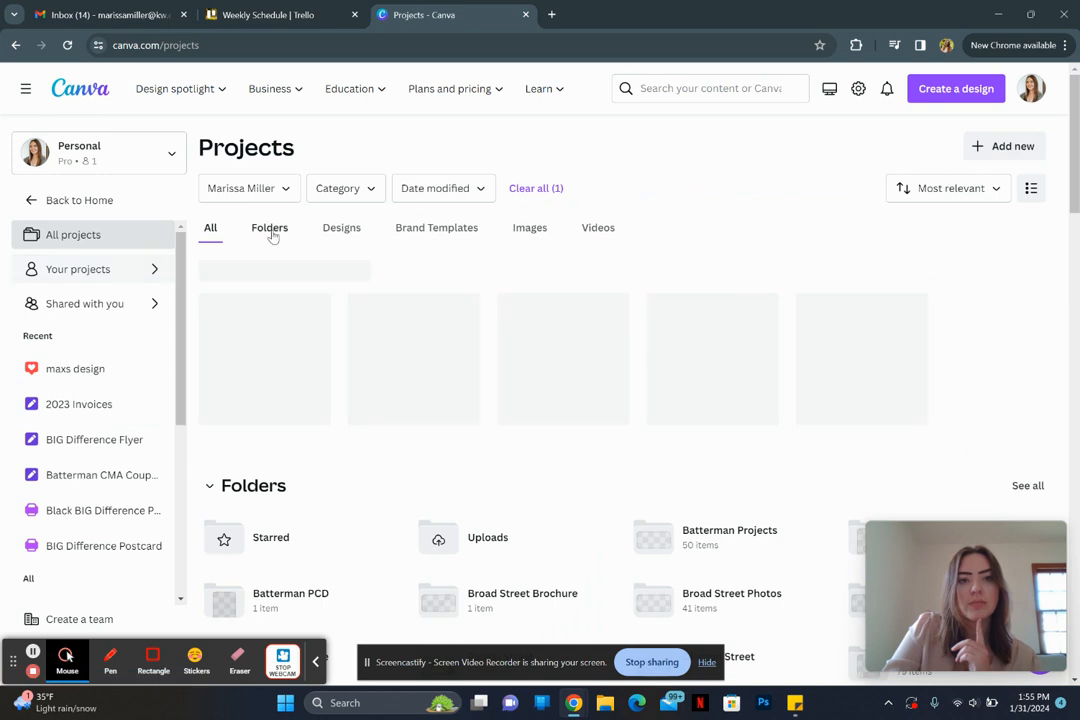
click(271, 231)
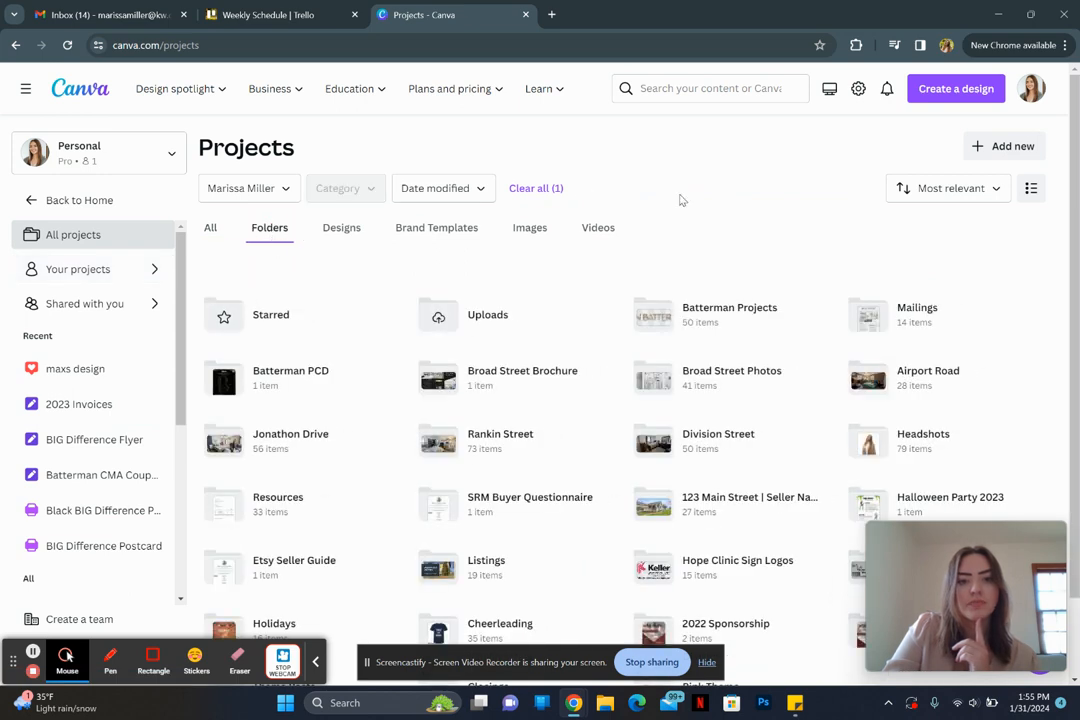
click(1006, 147)
click(858, 214)
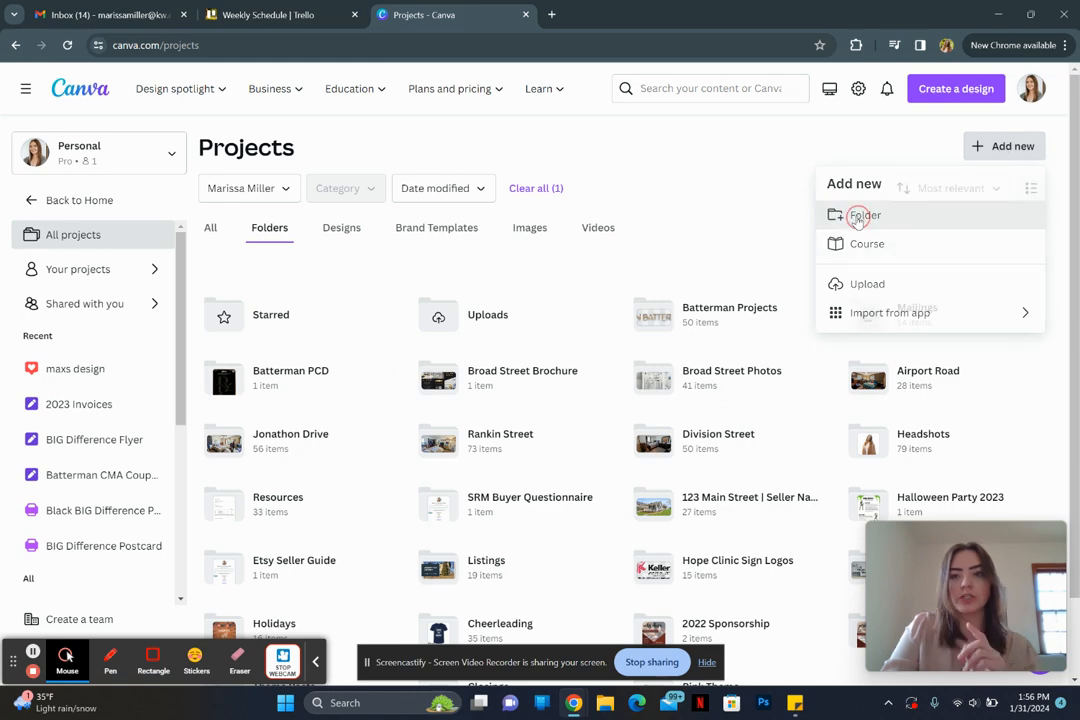
text(123)
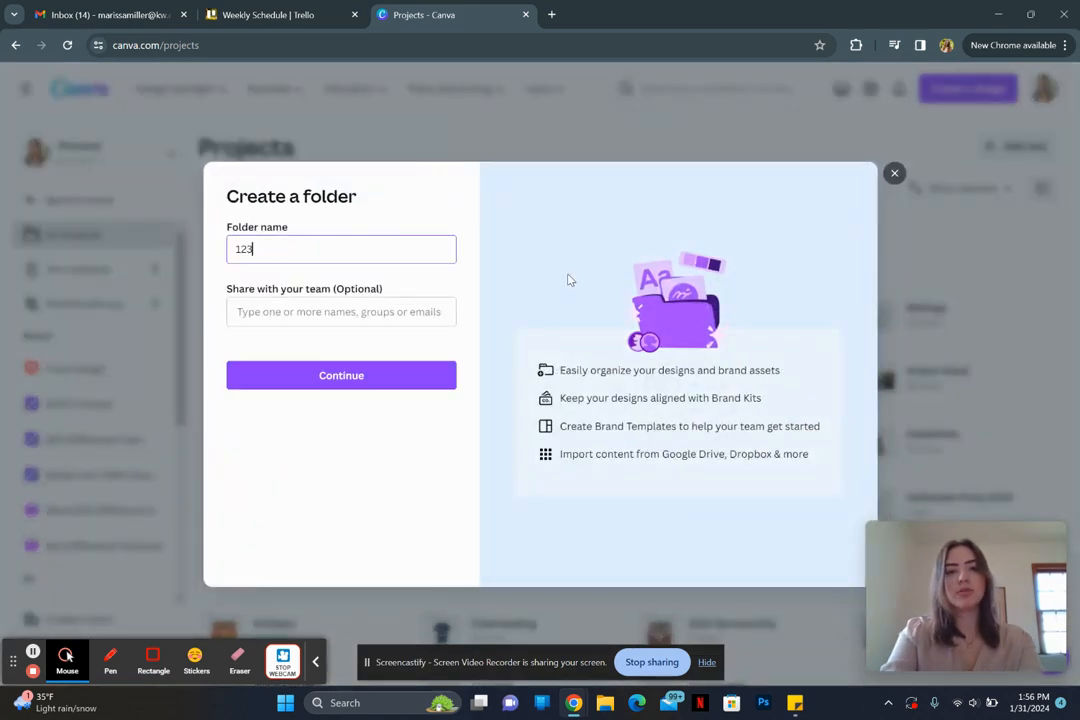
text( Main Street)
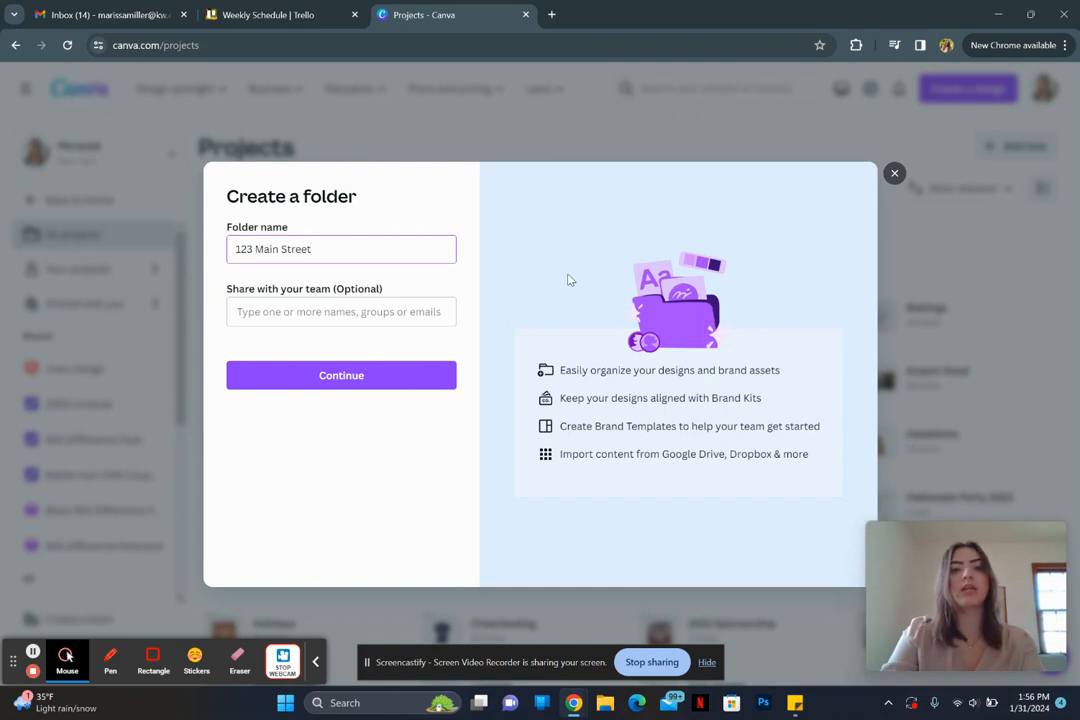
click(360, 377)
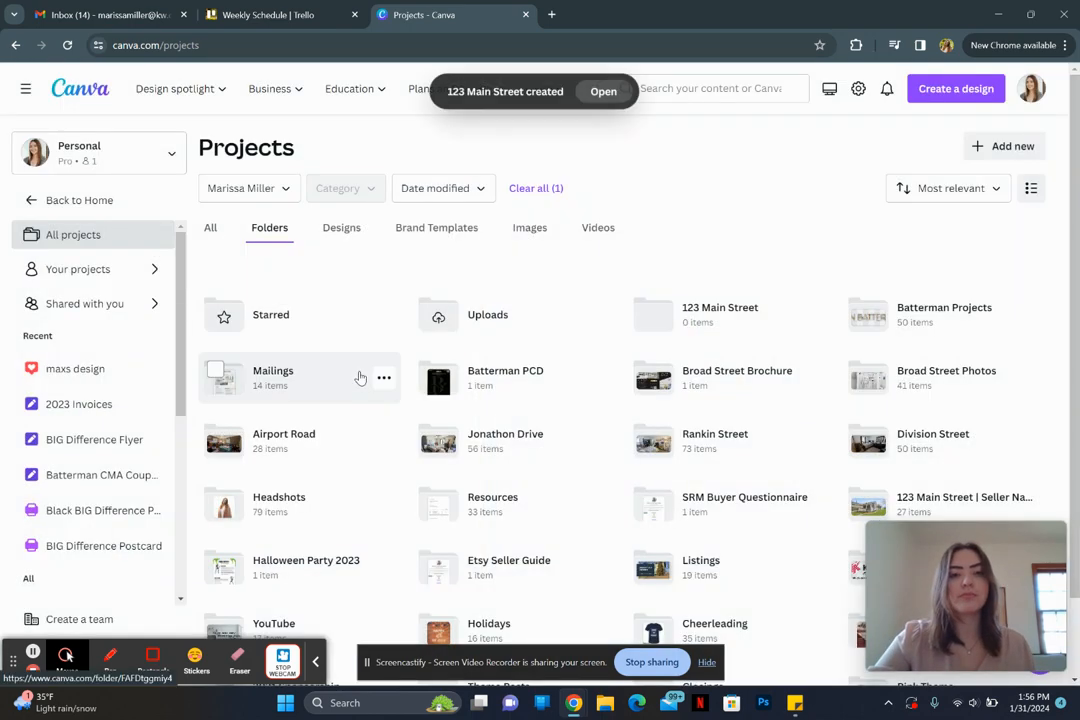
click(604, 97)
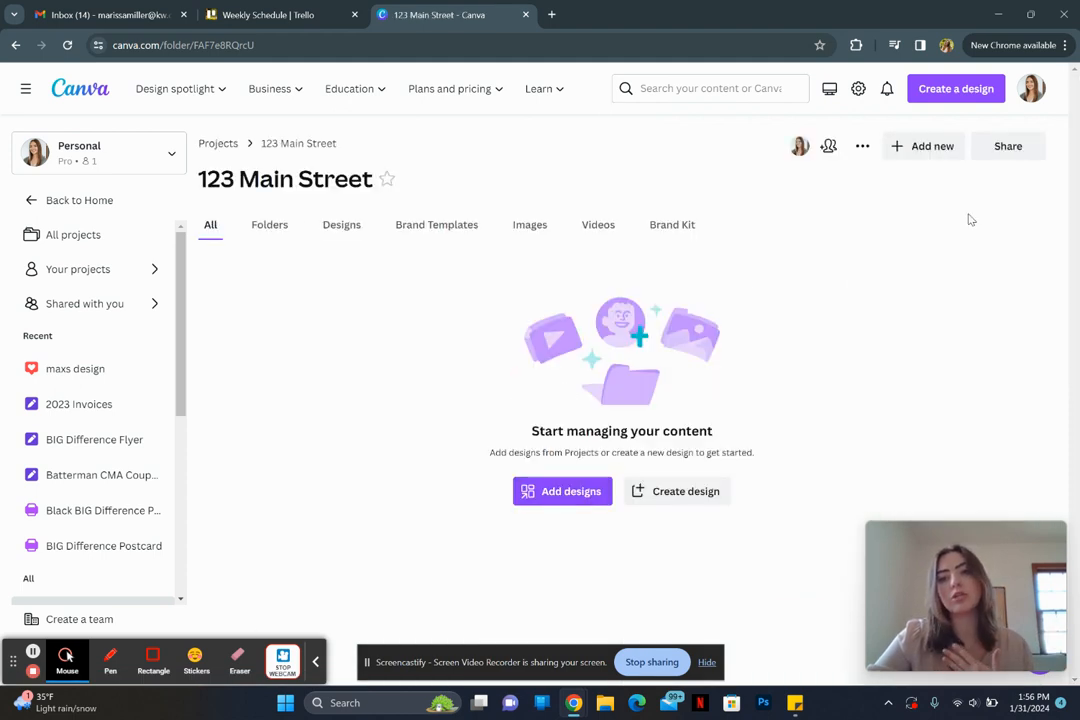
Step: Upload photos photo-1 through photo-28 from the computer into the folder
click(942, 146)
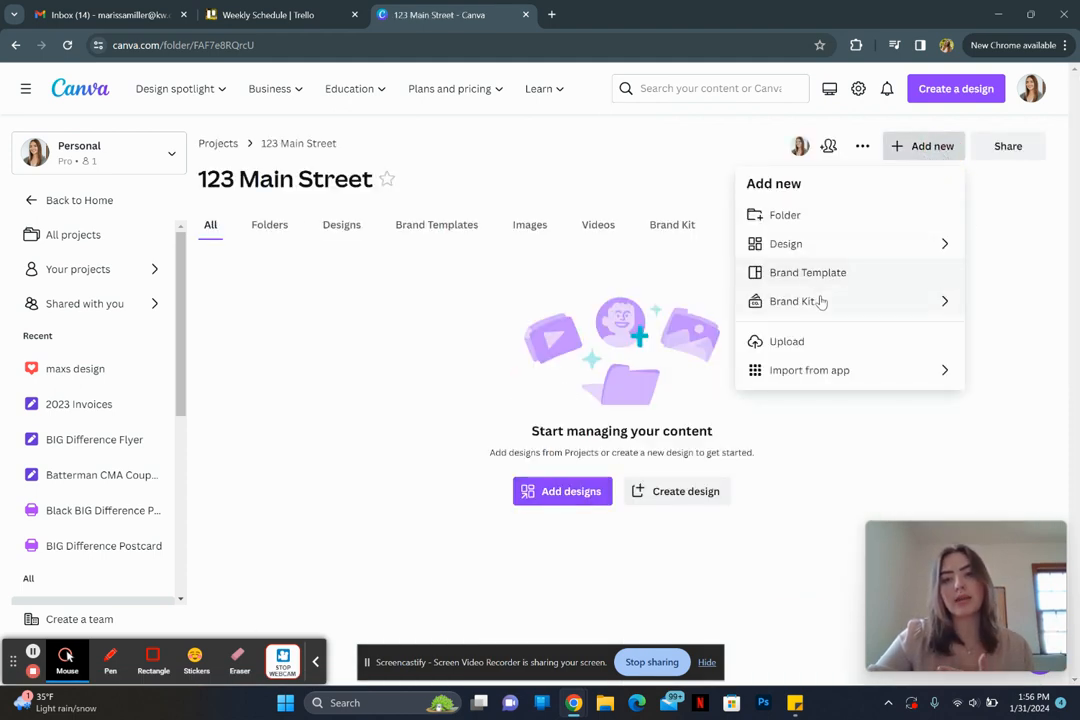
click(815, 343)
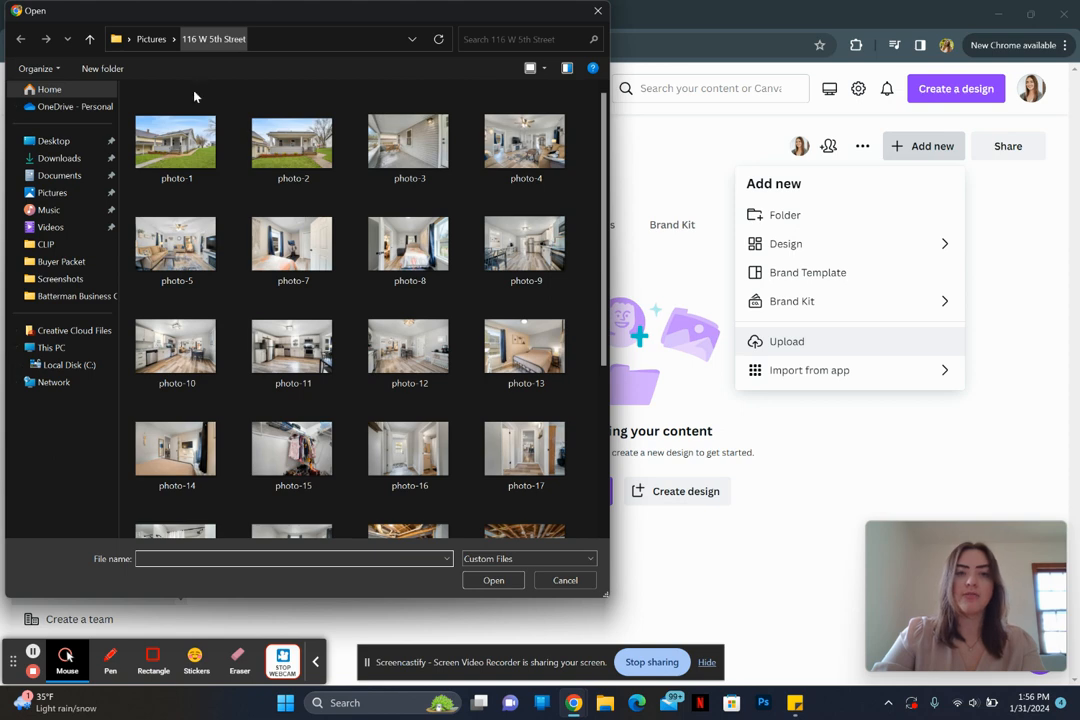
click(188, 160)
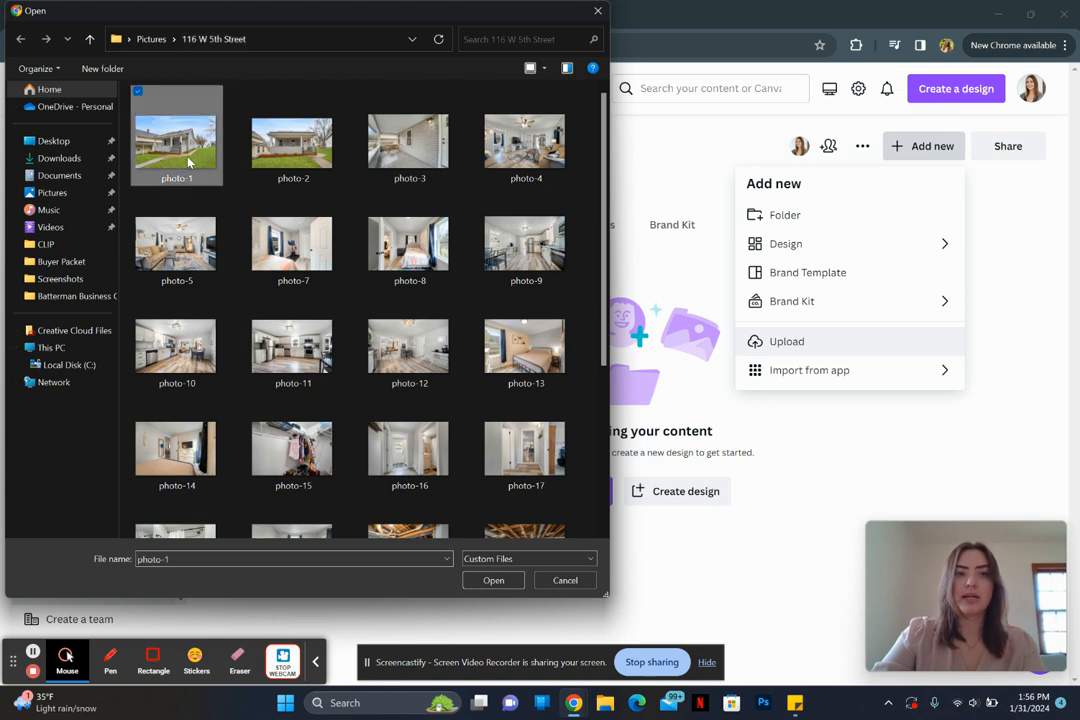
scroll(418, 462, down, 3)
shift+click(418, 485)
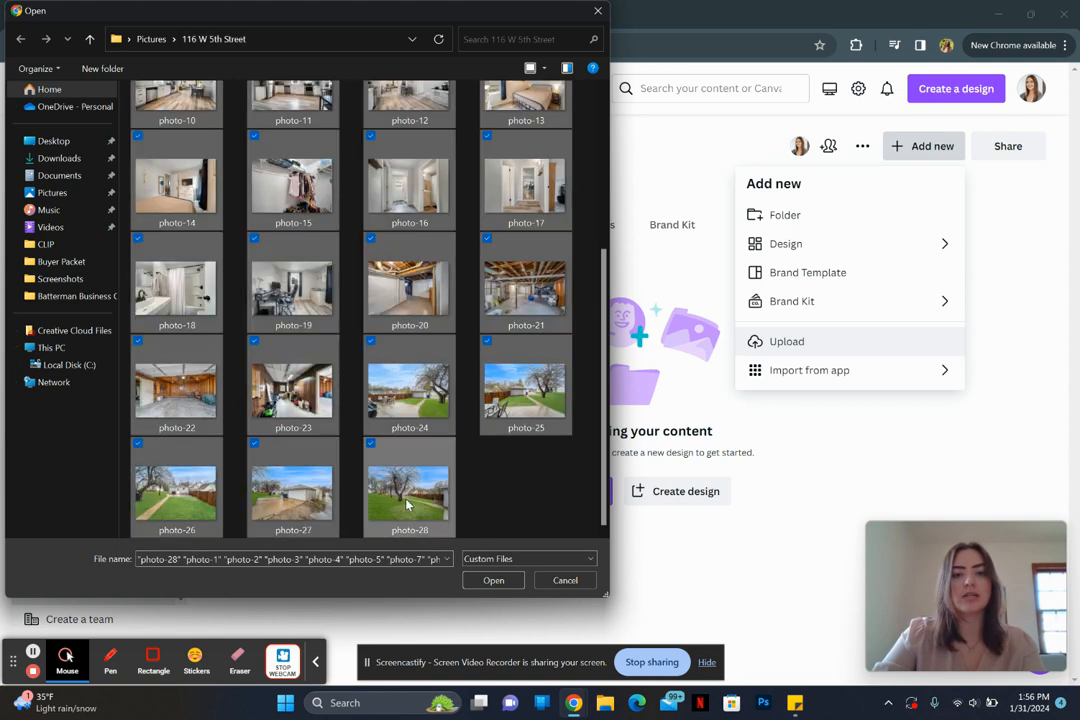
click(490, 581)
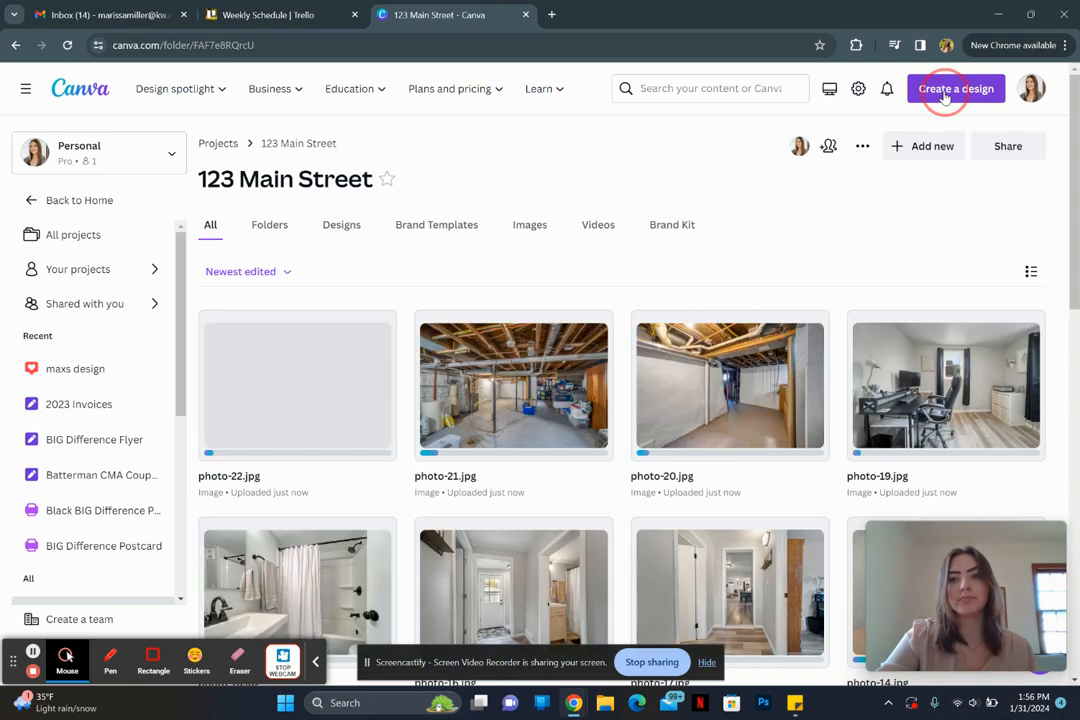
Step: Start a new Instagram Post (Square) design found by searching 'instagram'
click(945, 93)
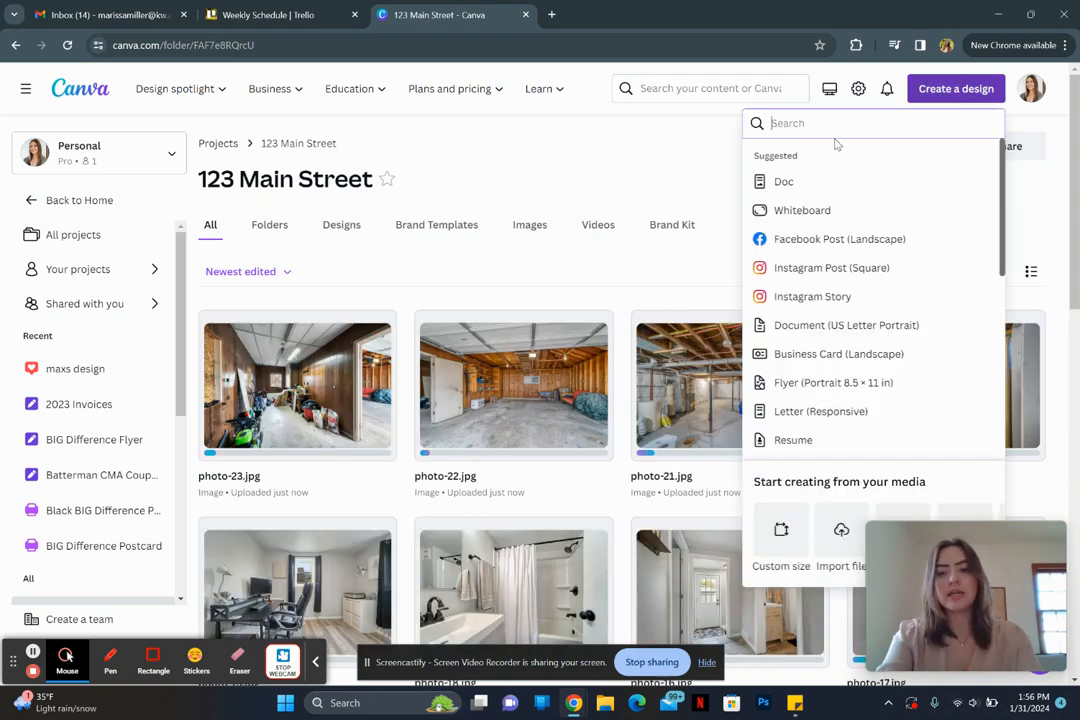
text(instag)
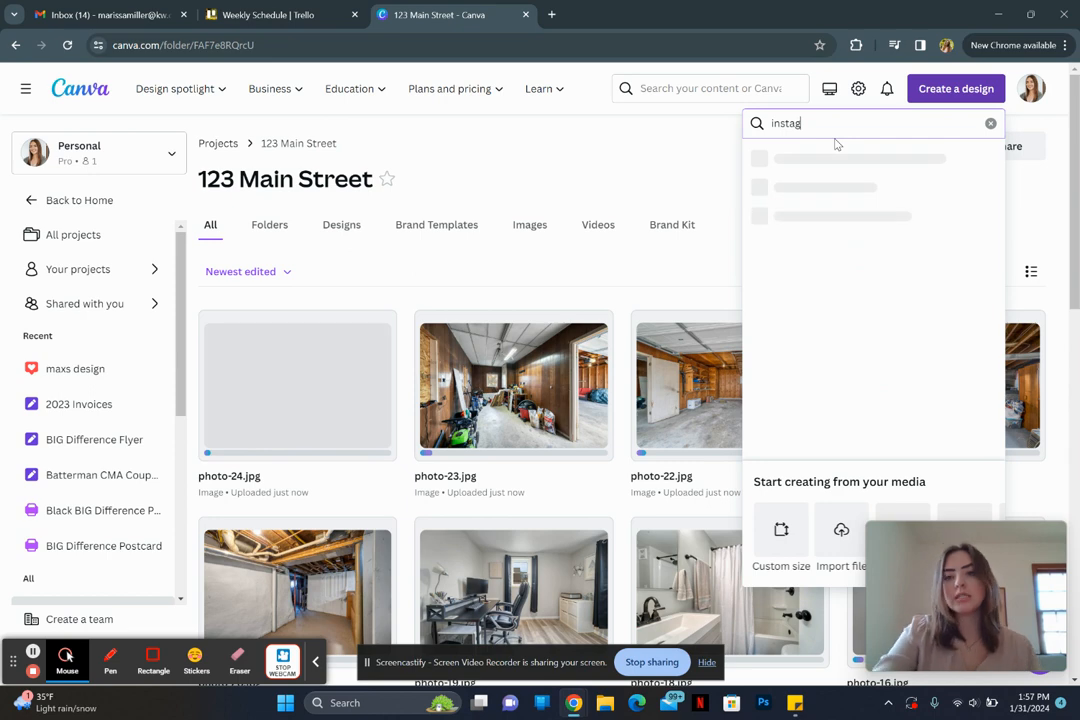
text(ram)
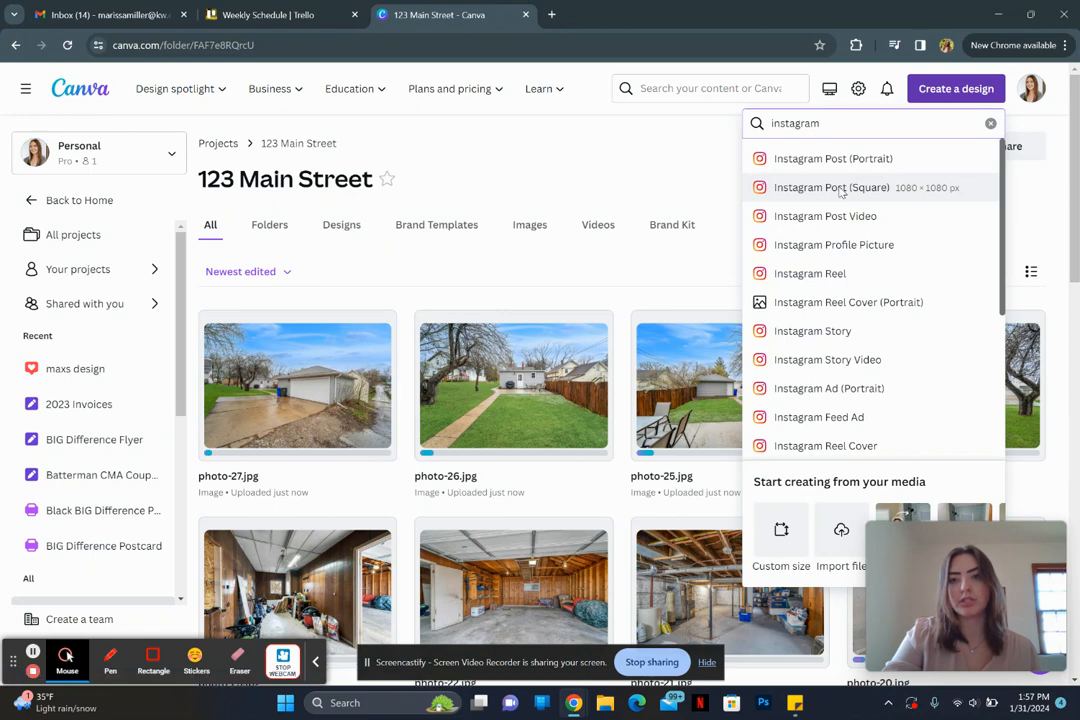
click(838, 190)
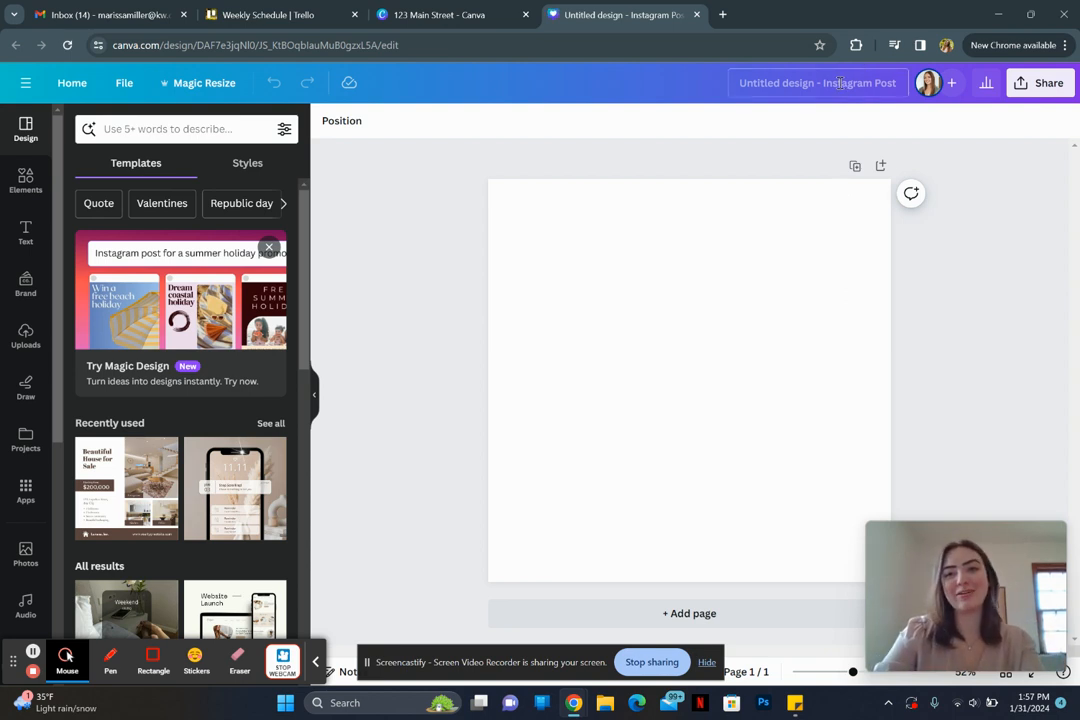
Step: Title the new square design 'Example Workshop'
text(Exampl)
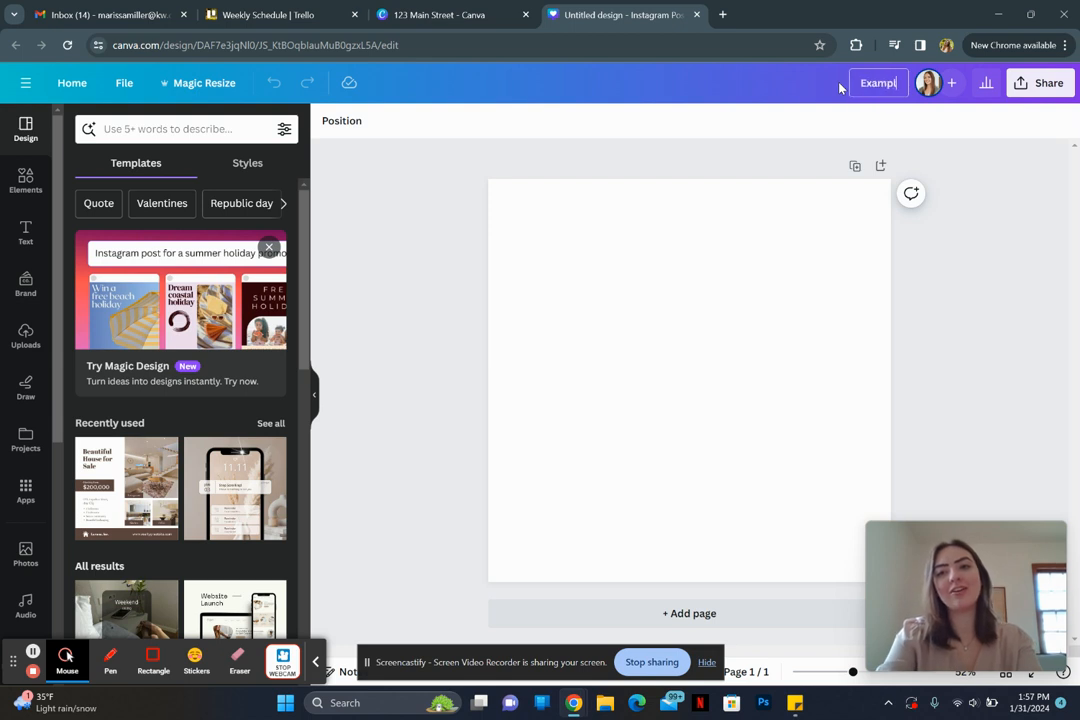
text(e Workshop)
key(Return)
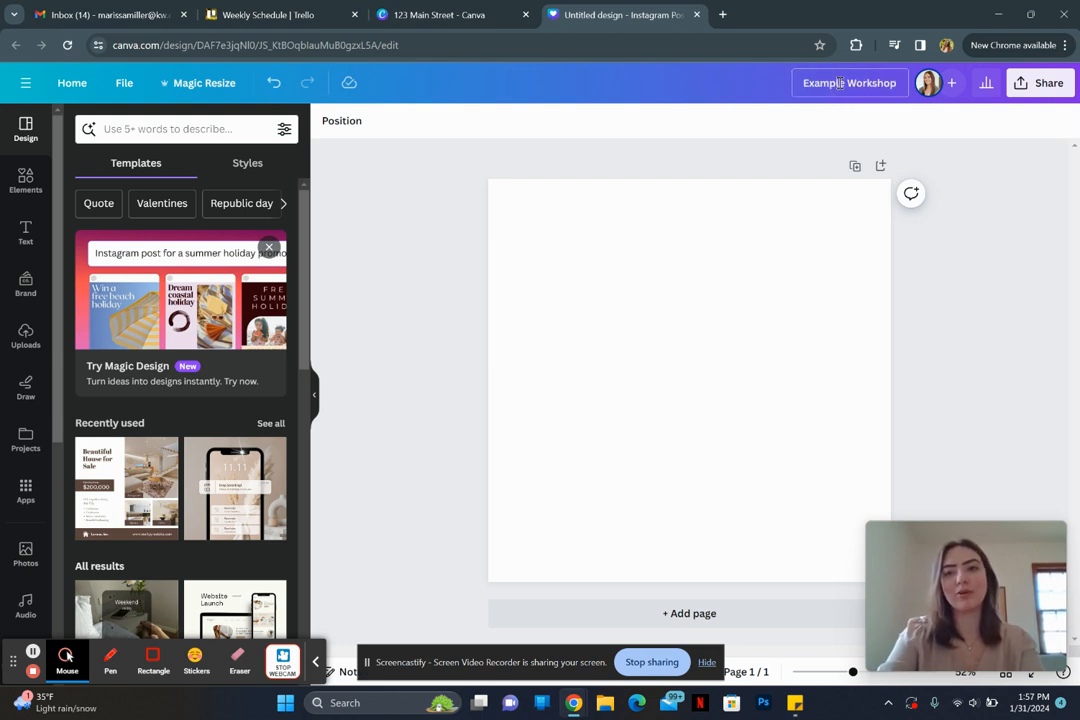
click(964, 301)
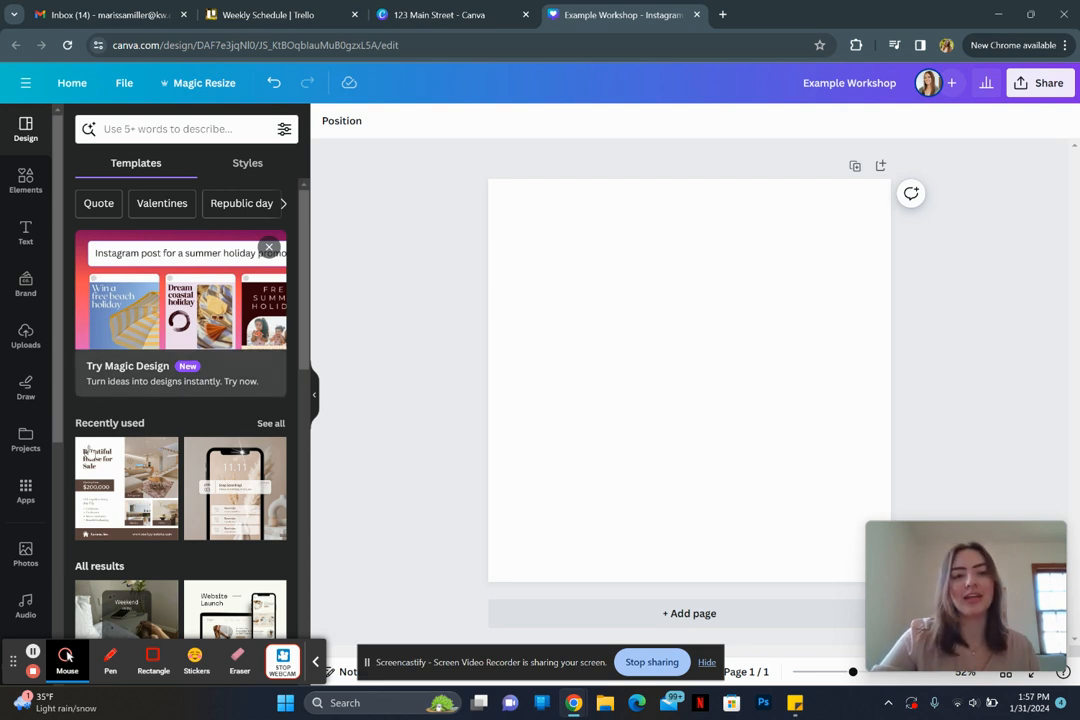
Step: Search templates for 'house for sale', check the Beautiful House for Sale details, and apply it
click(167, 131)
text(house for sale)
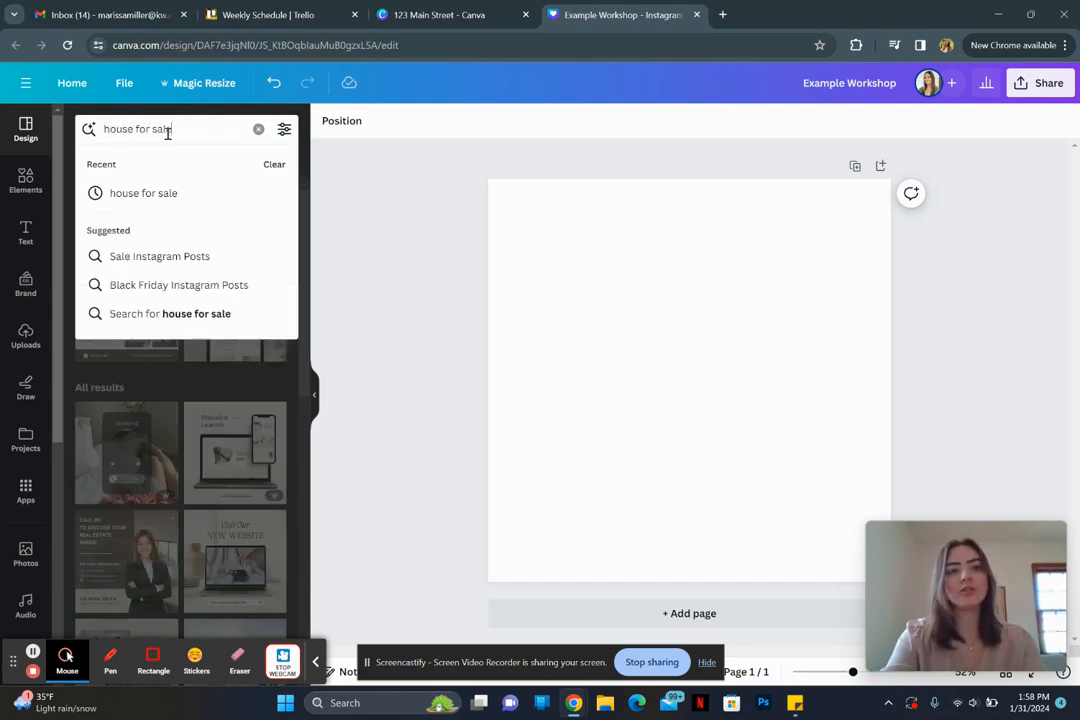
key(Return)
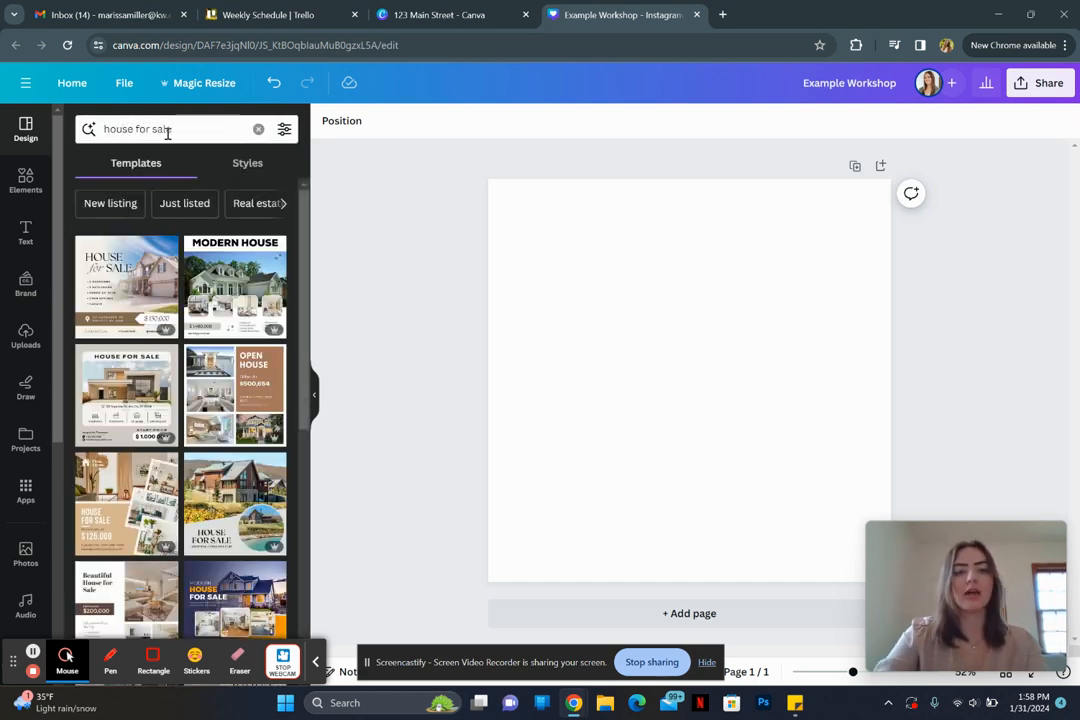
scroll(150, 494, down, 2)
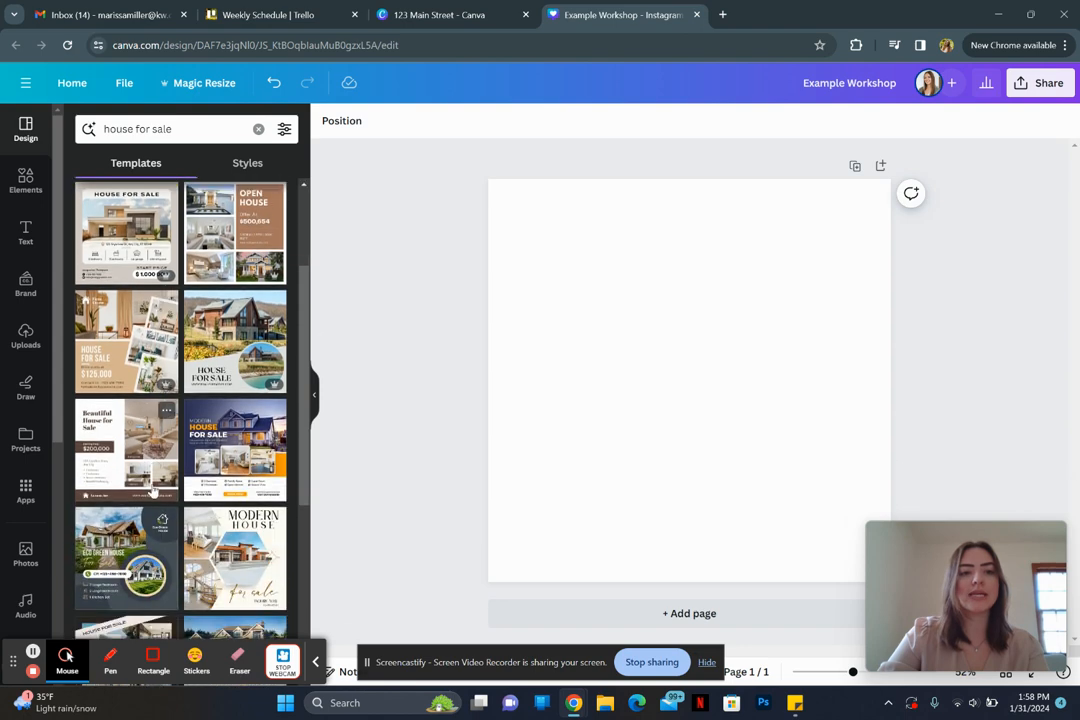
click(166, 414)
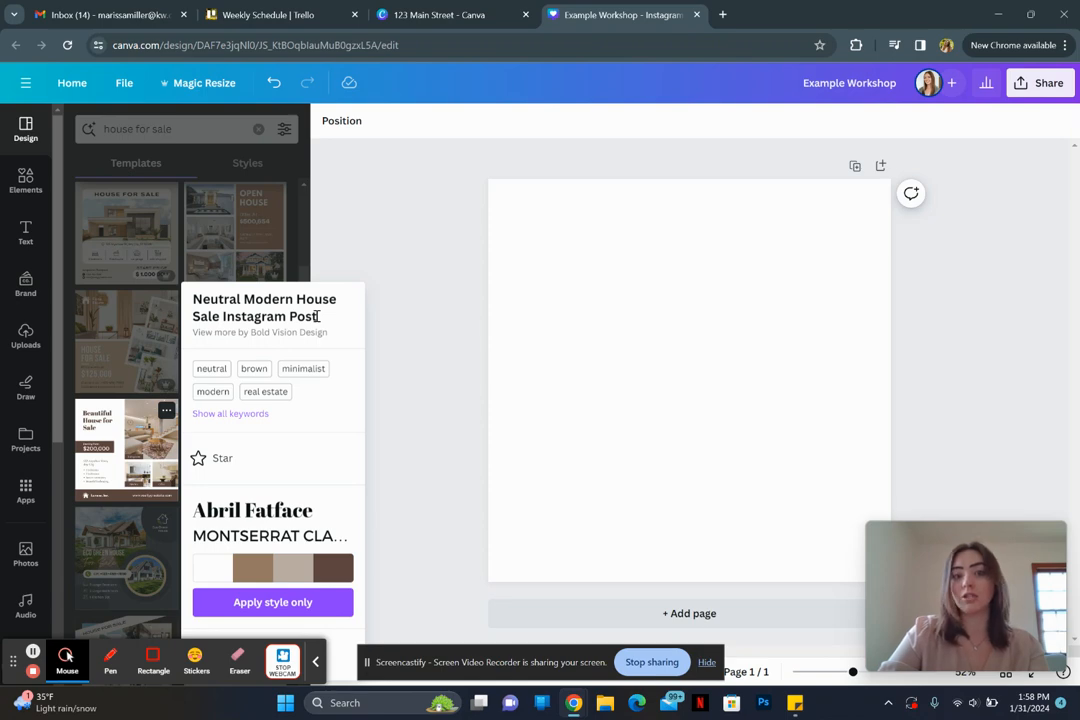
click(116, 450)
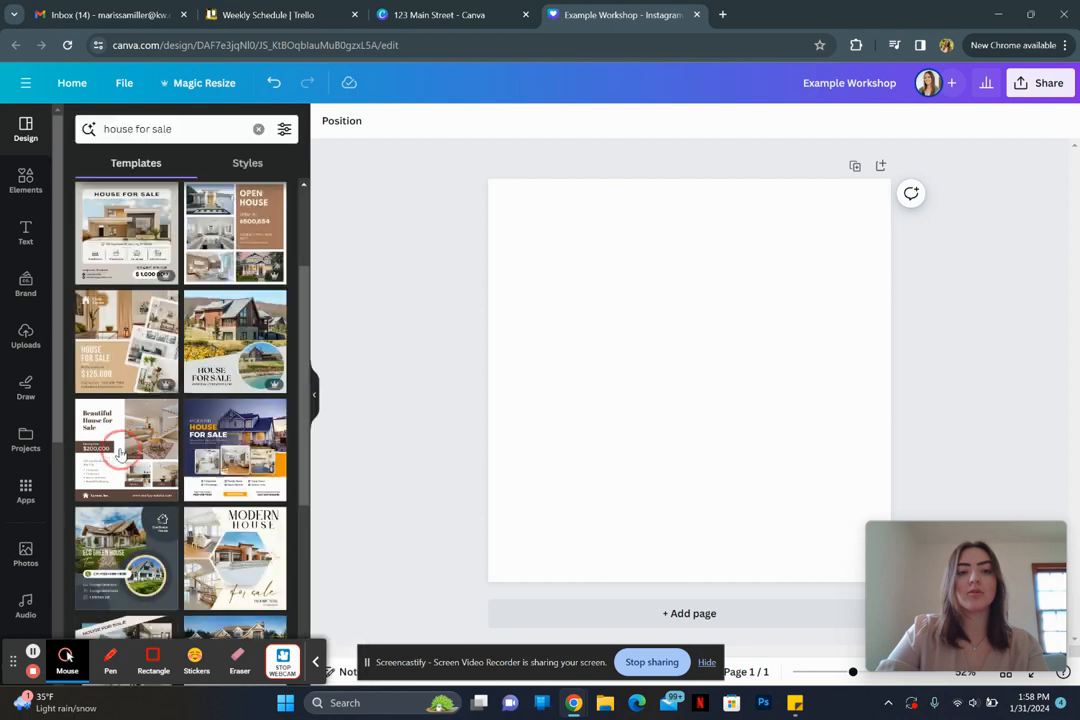
click(119, 453)
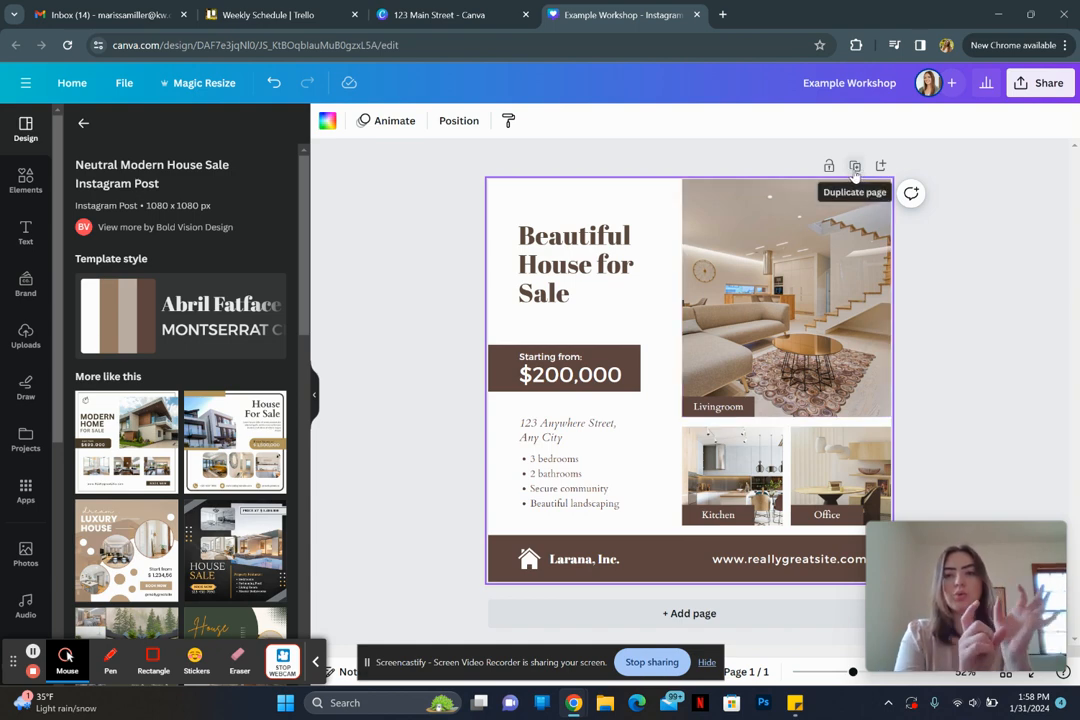
Step: Duplicate the templated page, removing the extra blank Page 3 that was added
click(854, 168)
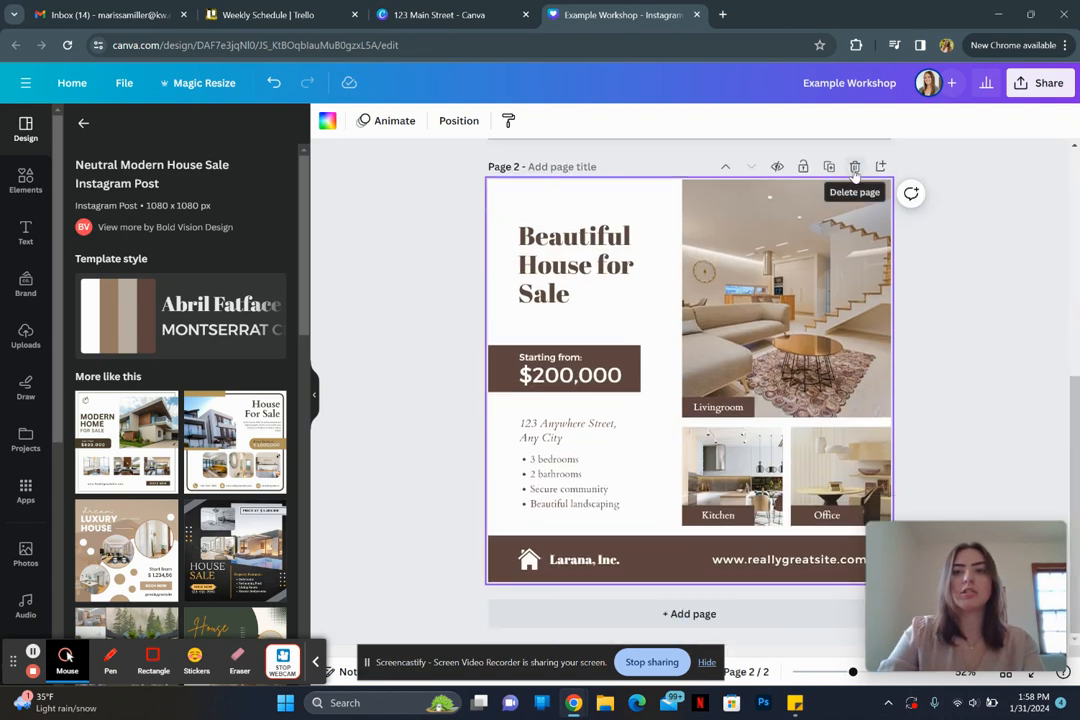
click(881, 168)
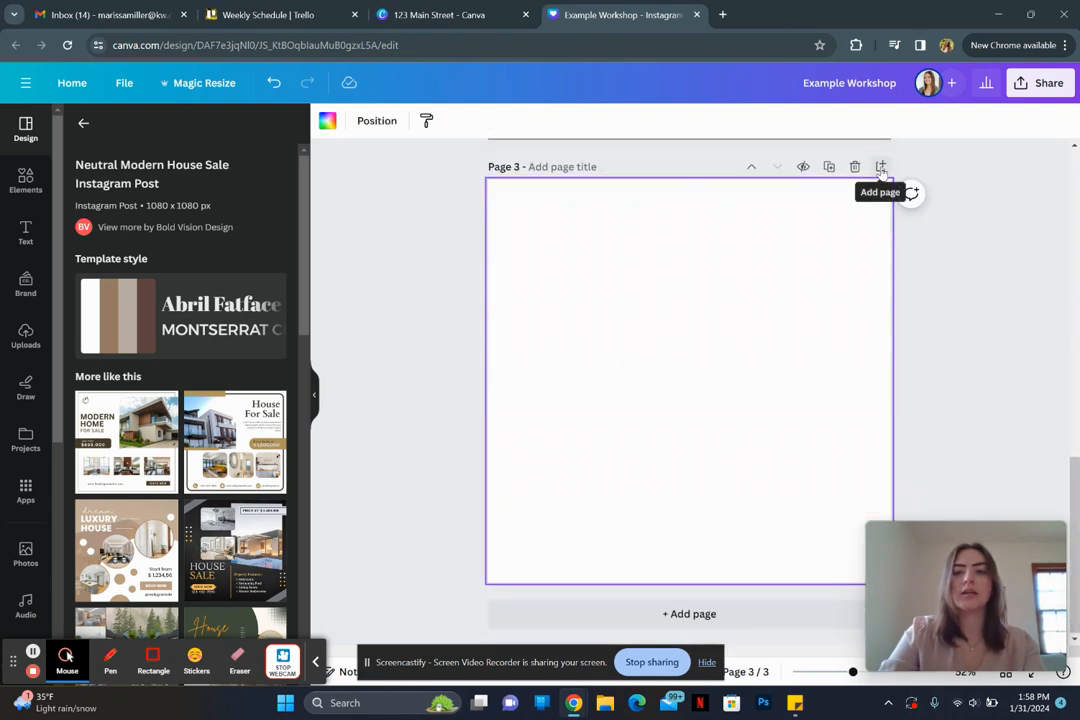
click(855, 167)
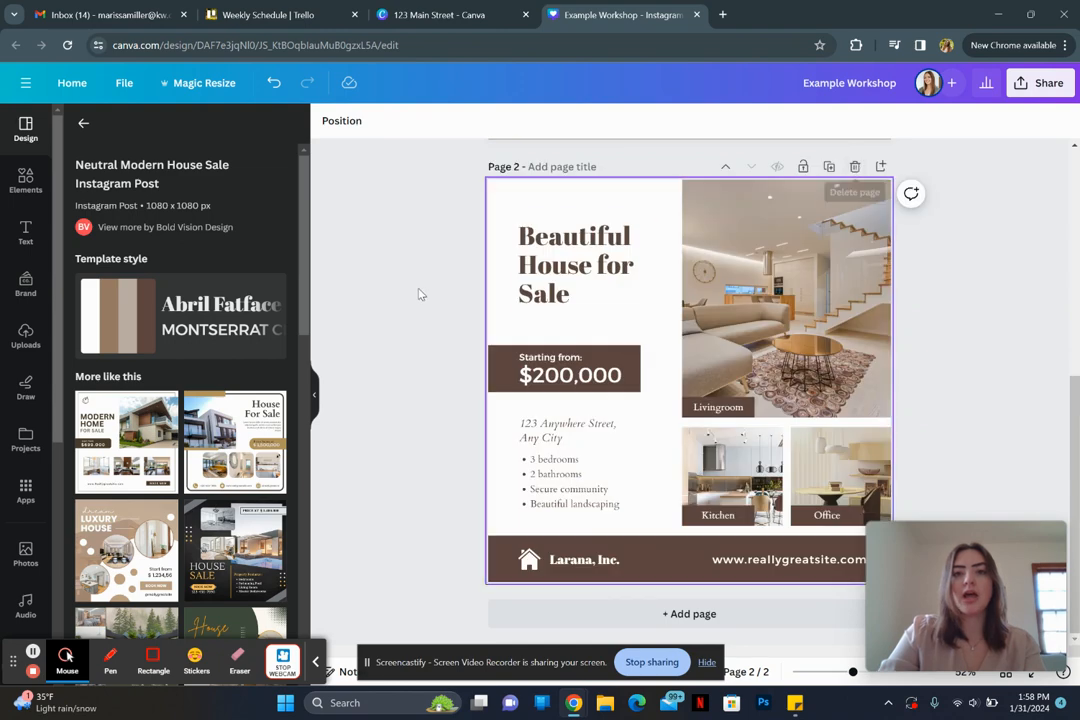
scroll(390, 298, up, 3)
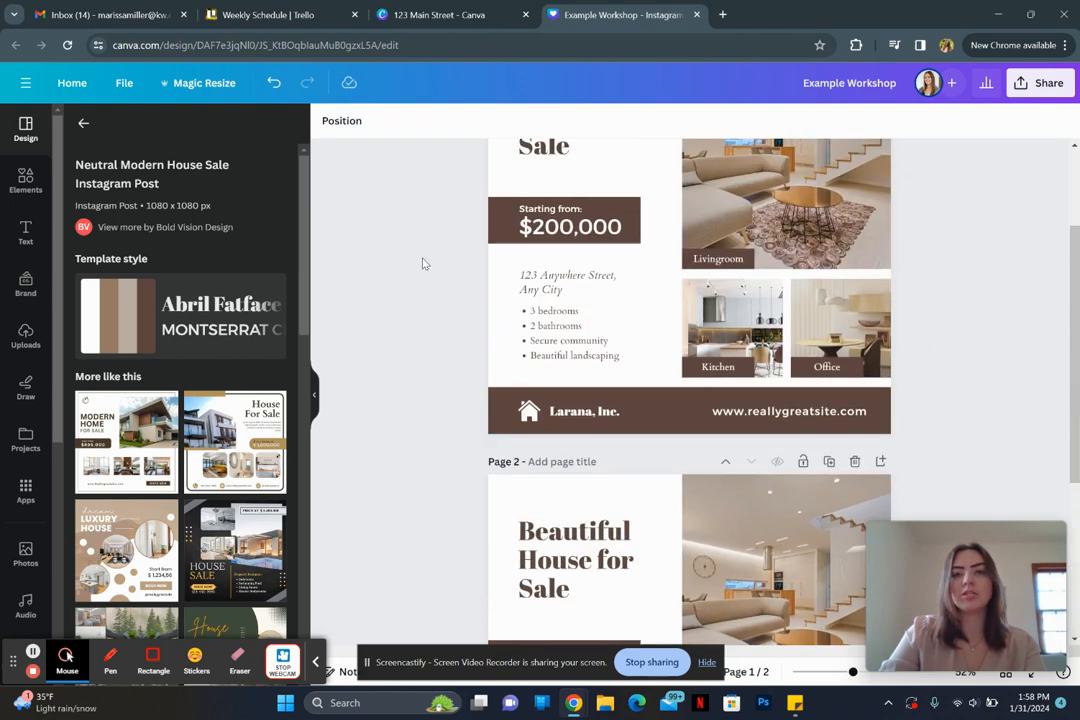
scroll(430, 250, up, 1)
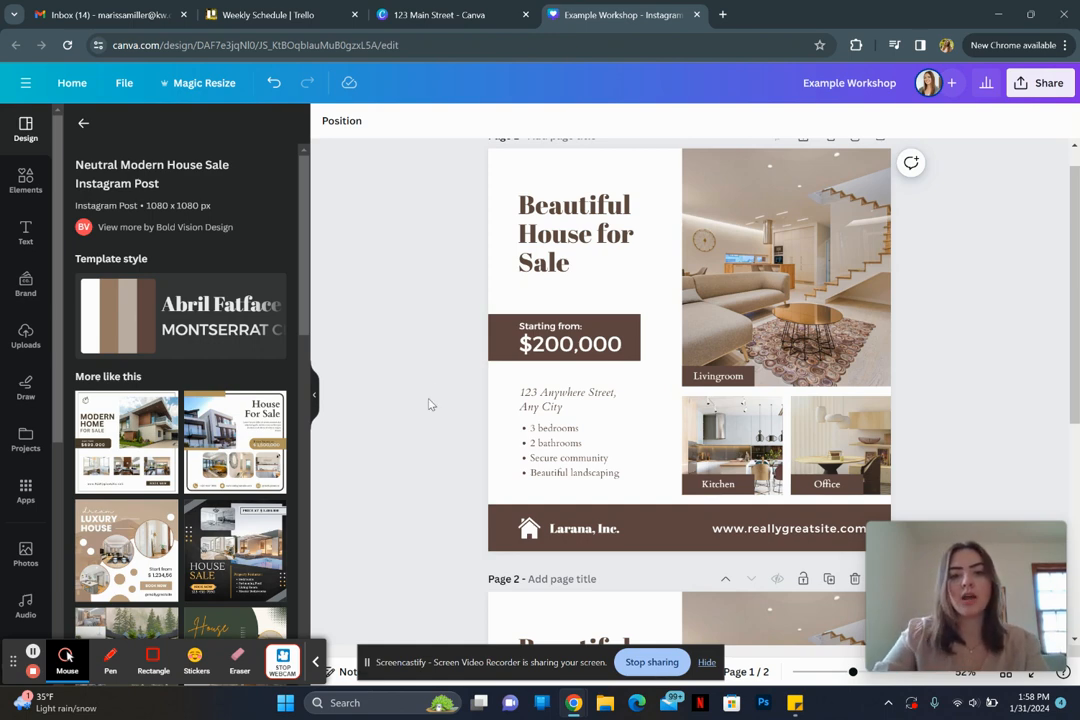
scroll(429, 400, down, 2)
Step: Title Page 2 'Final Design' and select its Livingroom photo label
click(575, 355)
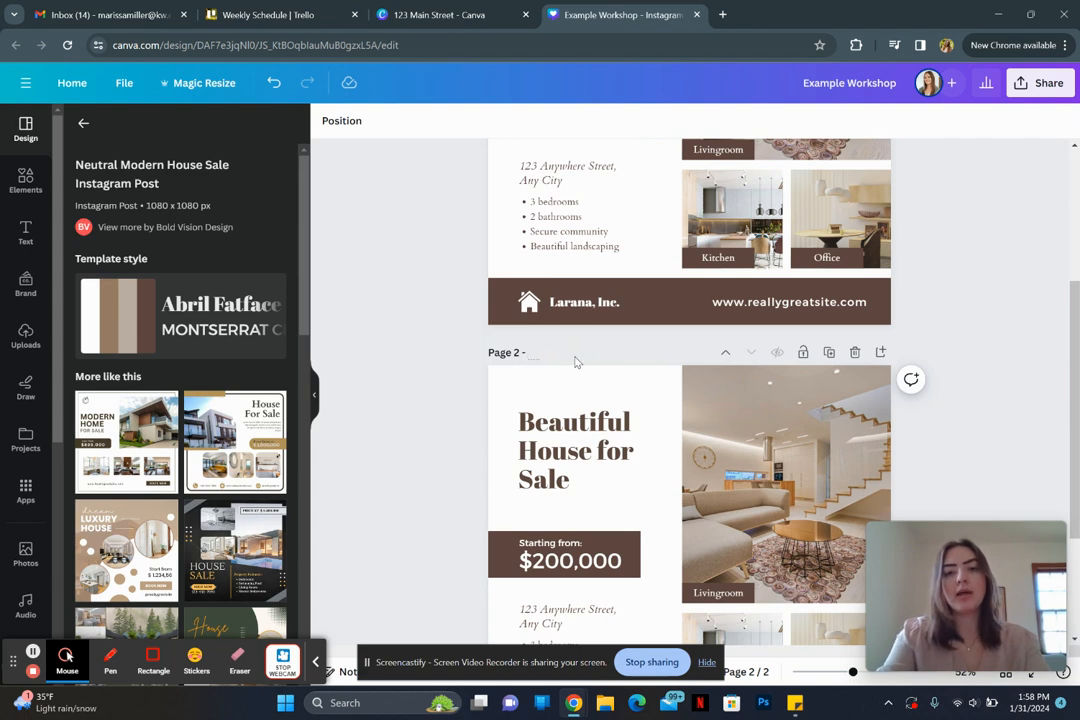
text(Final Design)
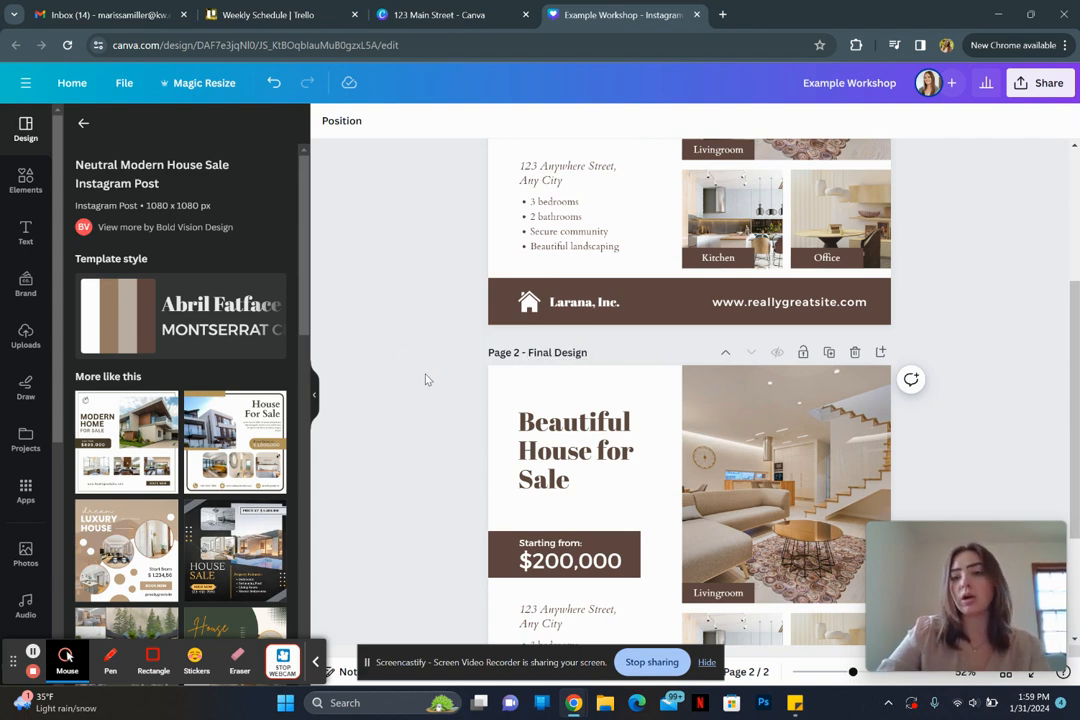
scroll(427, 378, up, 2)
scroll(427, 378, down, 3)
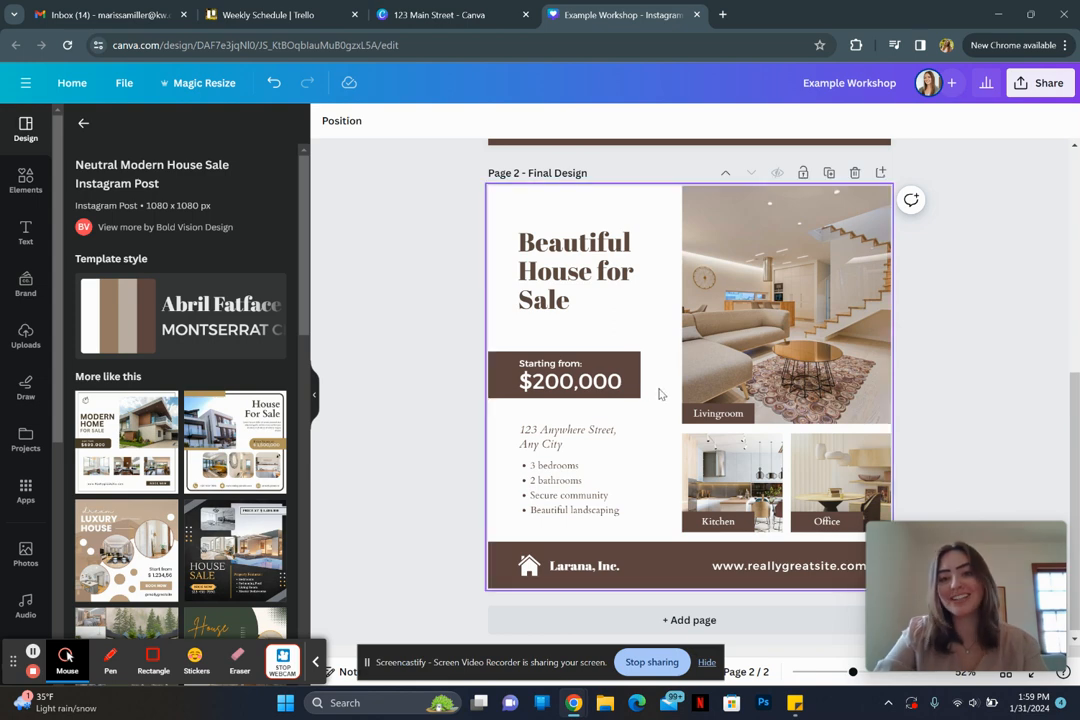
click(711, 418)
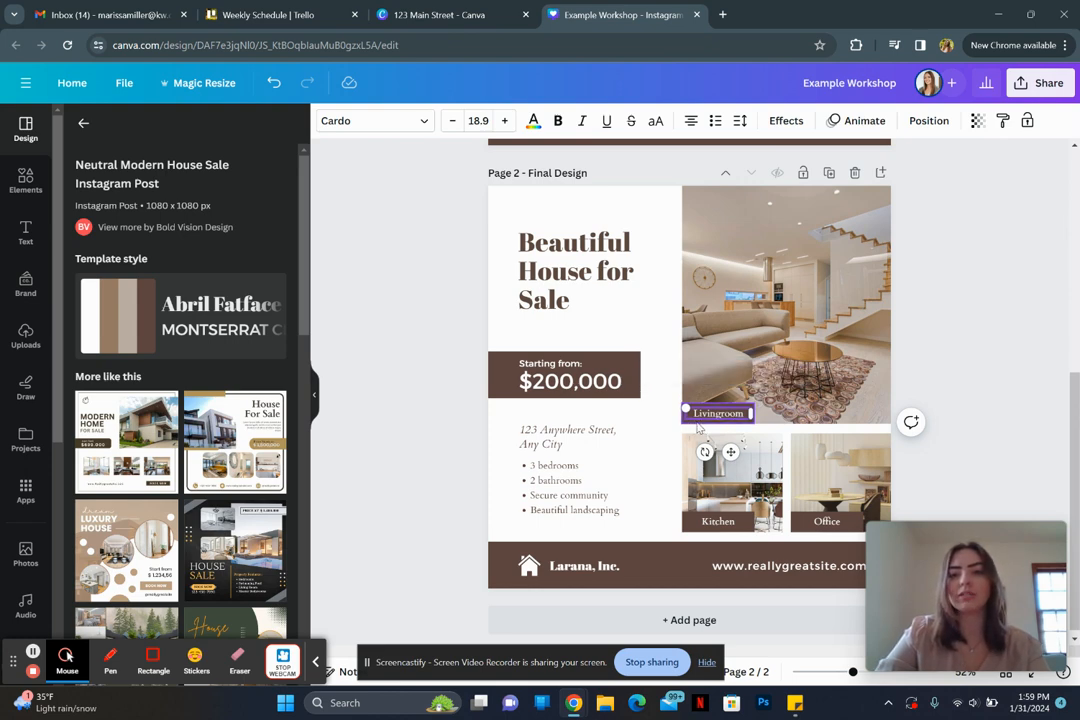
Step: Add the Kitchen and Office labels to the Livingroom selection and delete all three
shift+click(718, 522)
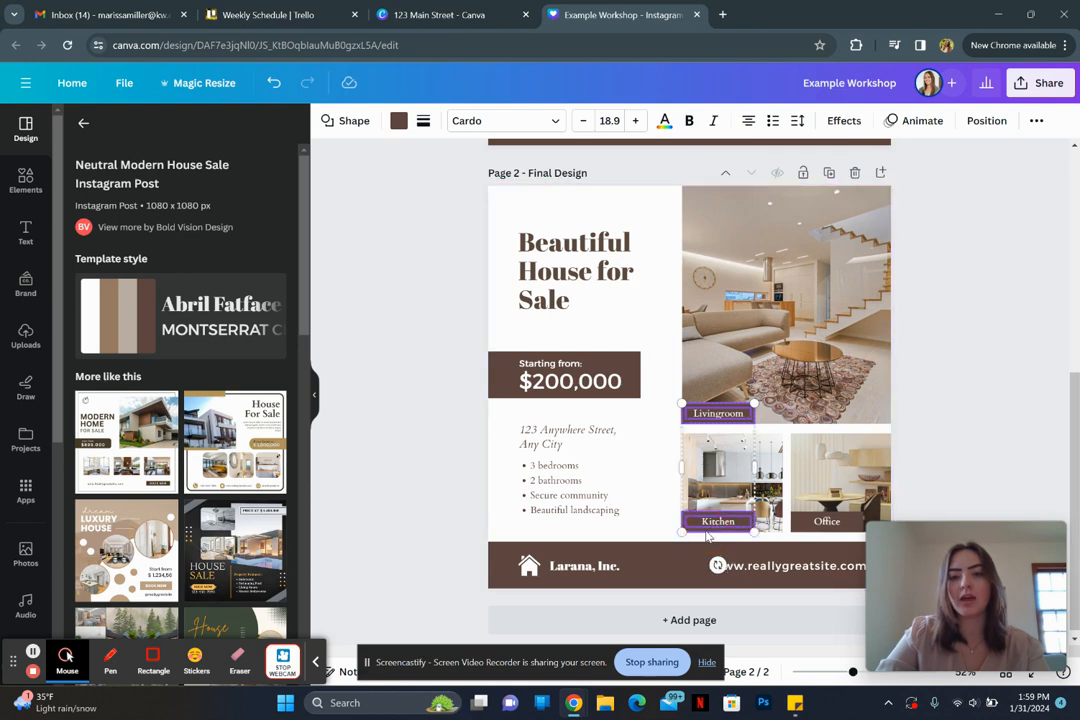
shift+click(838, 527)
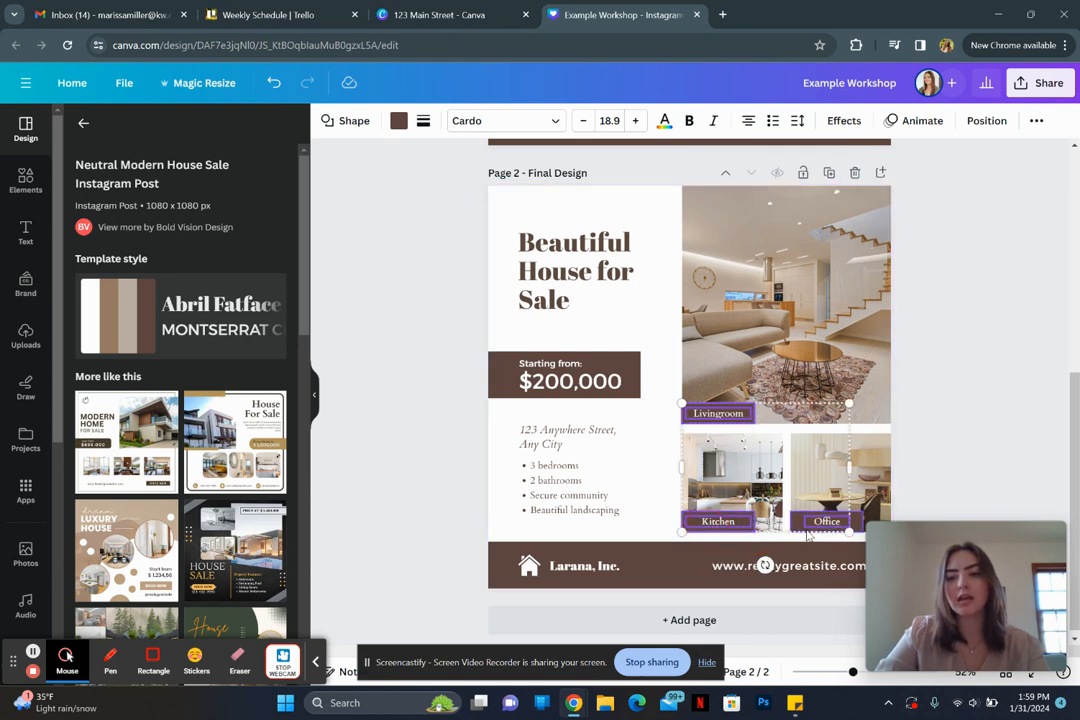
shift+click(808, 530)
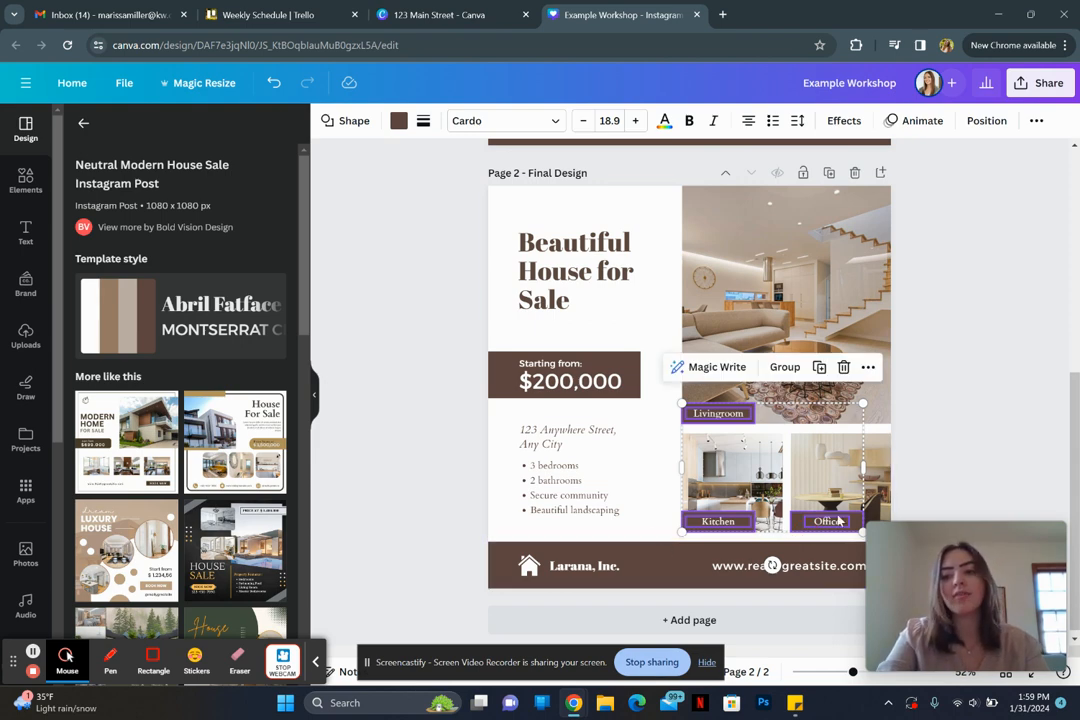
key(Delete)
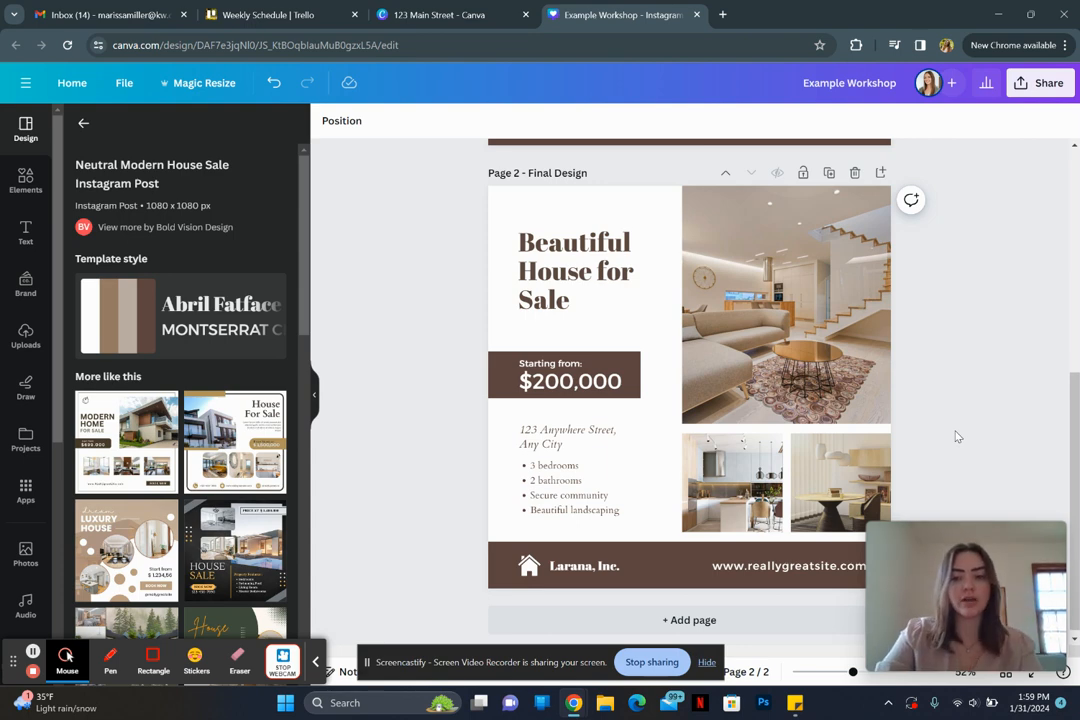
Step: Replace the Beautiful House for Sale heading text with '123 Main Street'
click(587, 295)
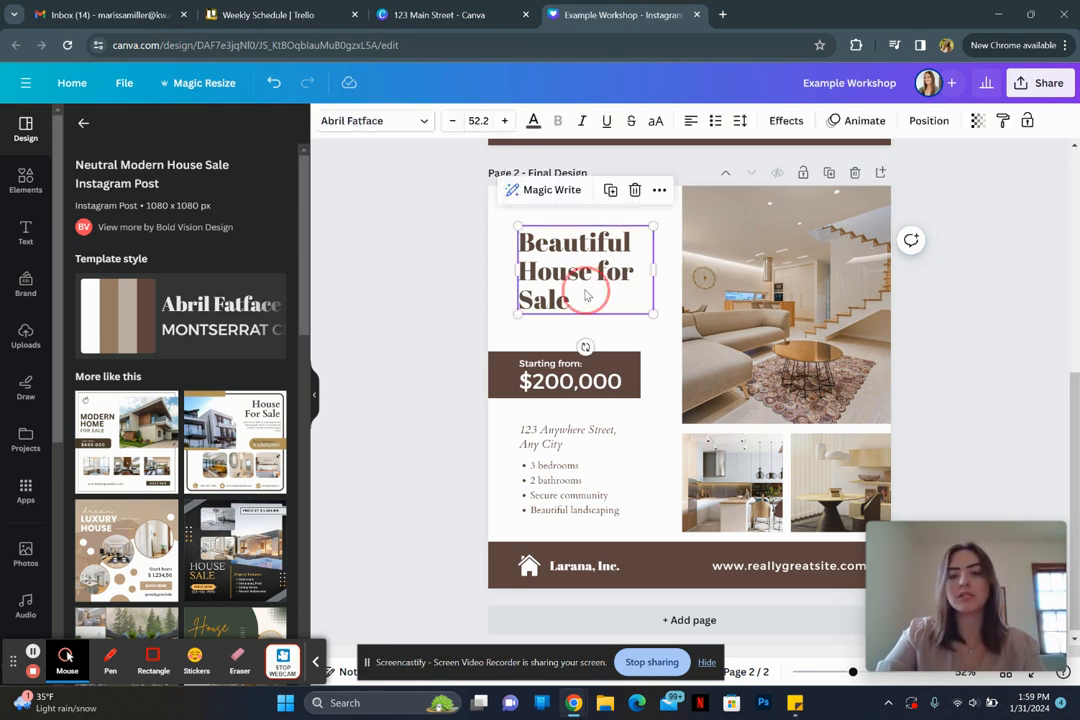
double_click(586, 292)
text(123 M)
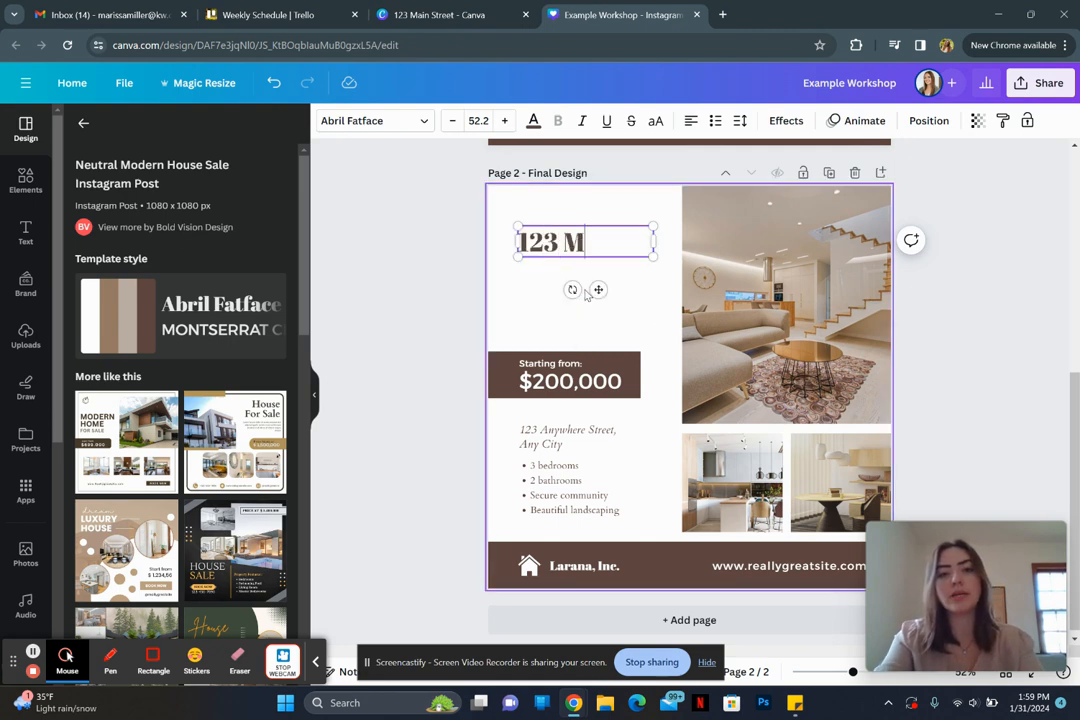
text(ain Street)
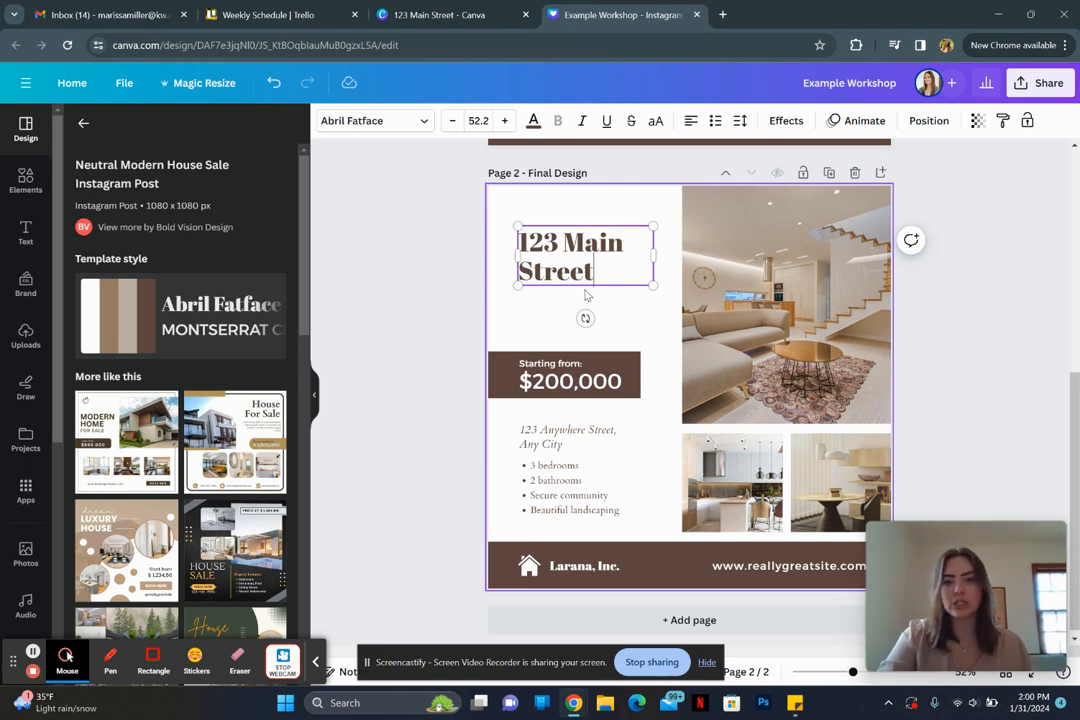
click(459, 274)
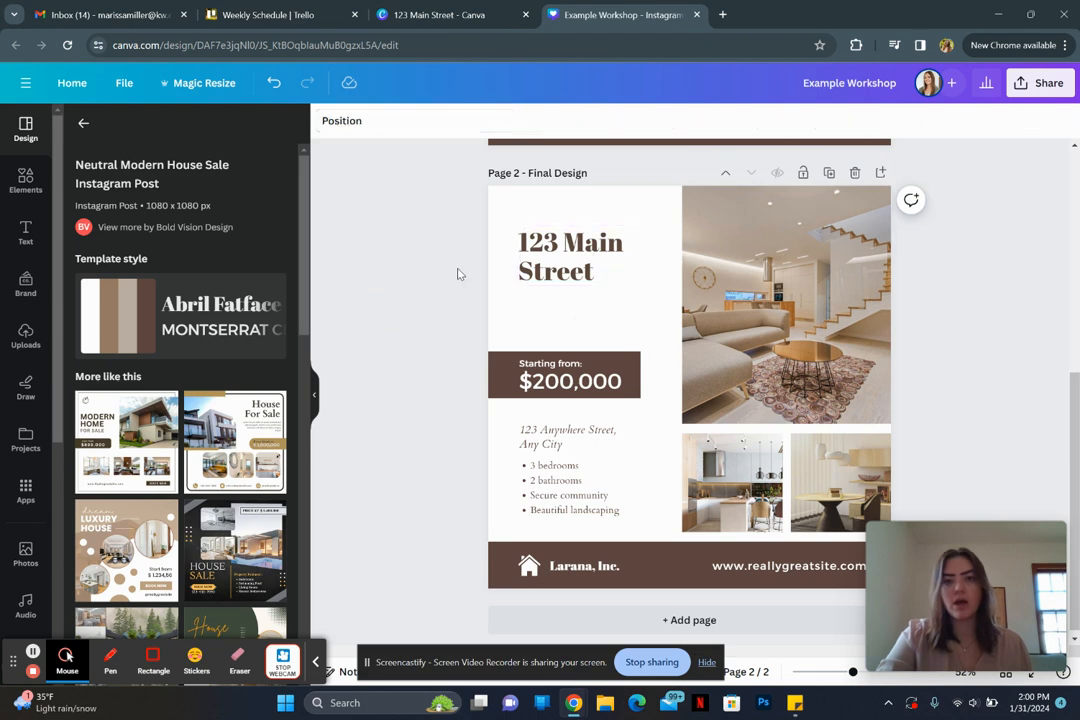
Step: Reselect the 123 Main Street heading and select all of its text with Ctrl+A
click(560, 261)
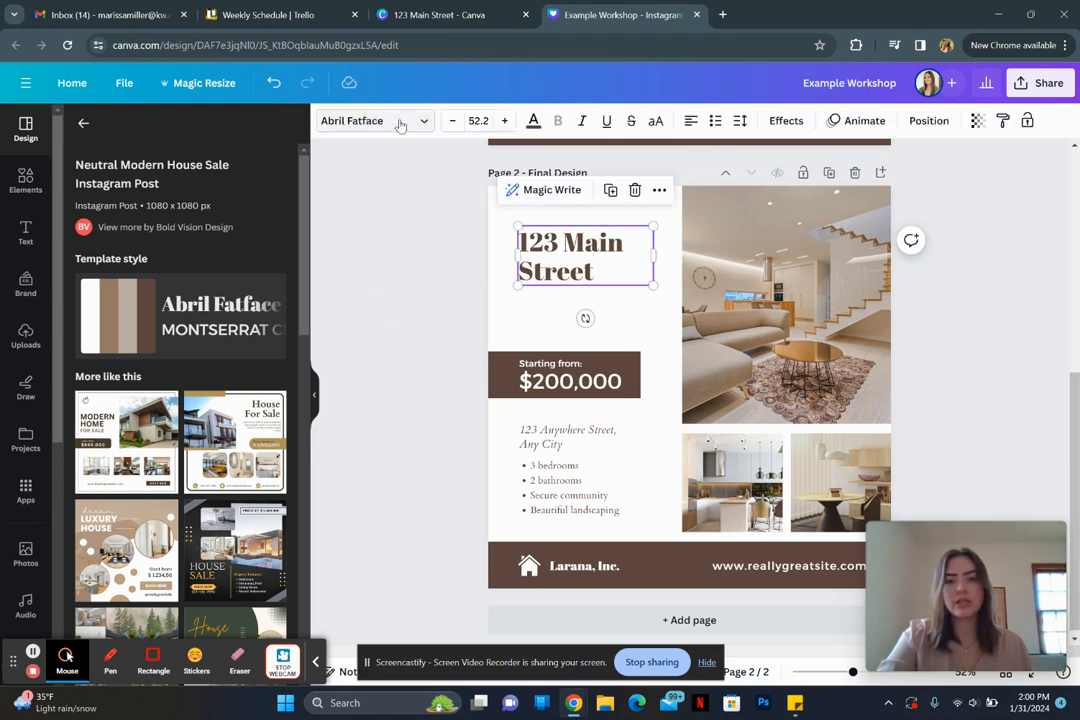
drag(517, 268, 608, 274)
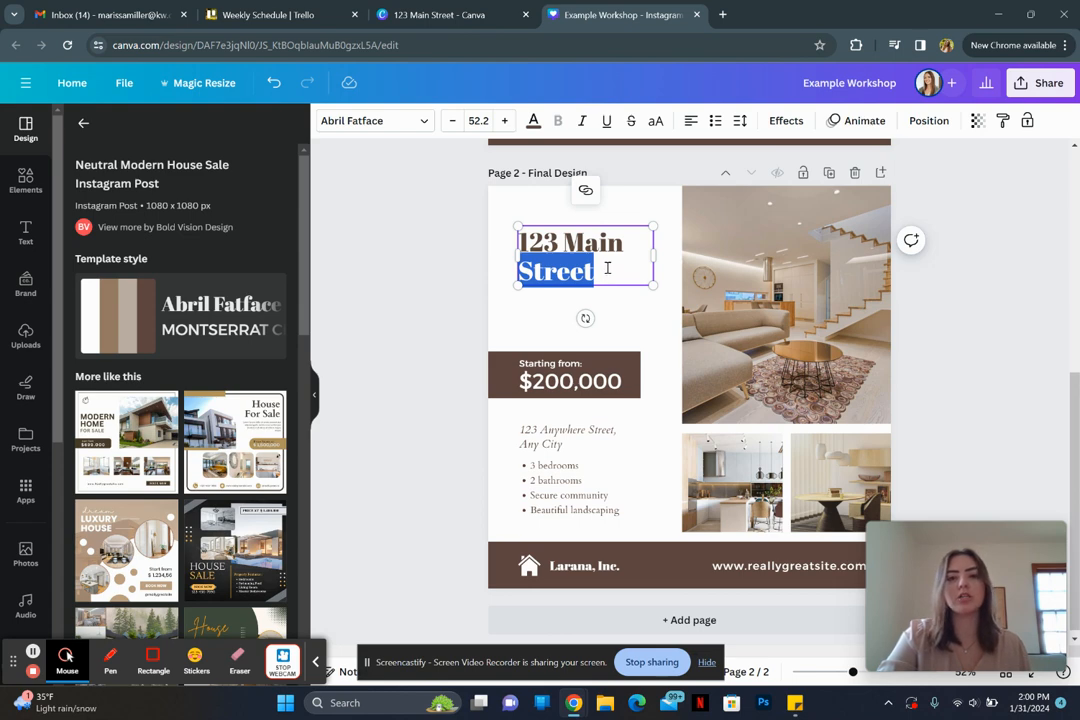
key(Escape)
click(434, 306)
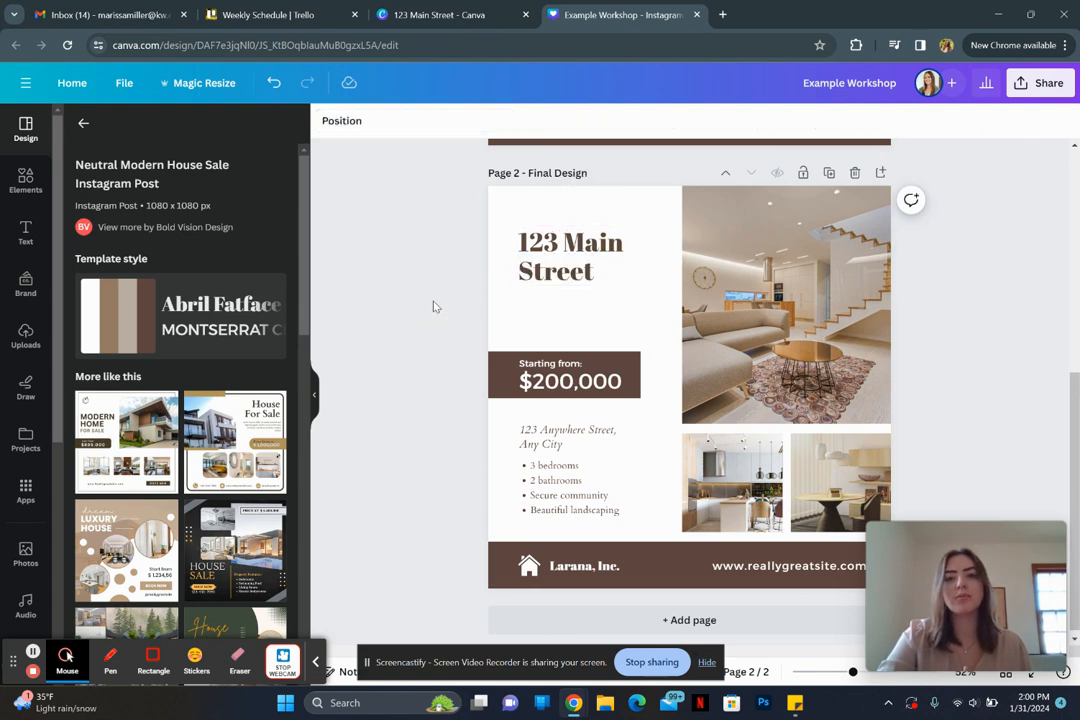
click(586, 255)
double_click(609, 262)
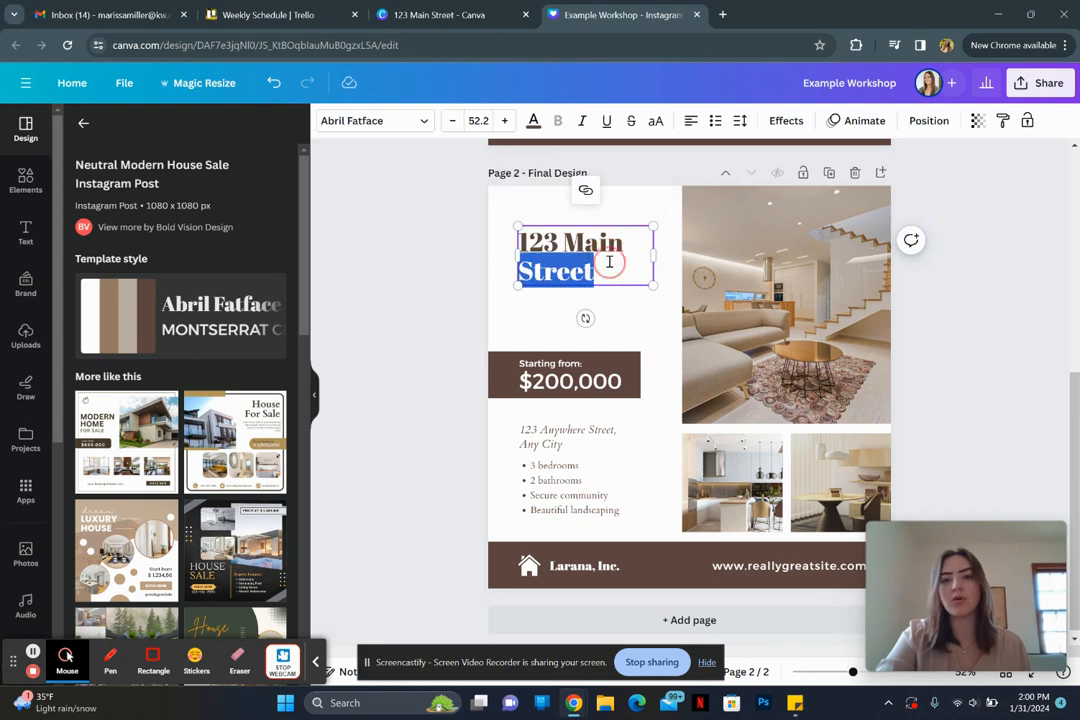
click(612, 269)
drag(612, 269, 506, 241)
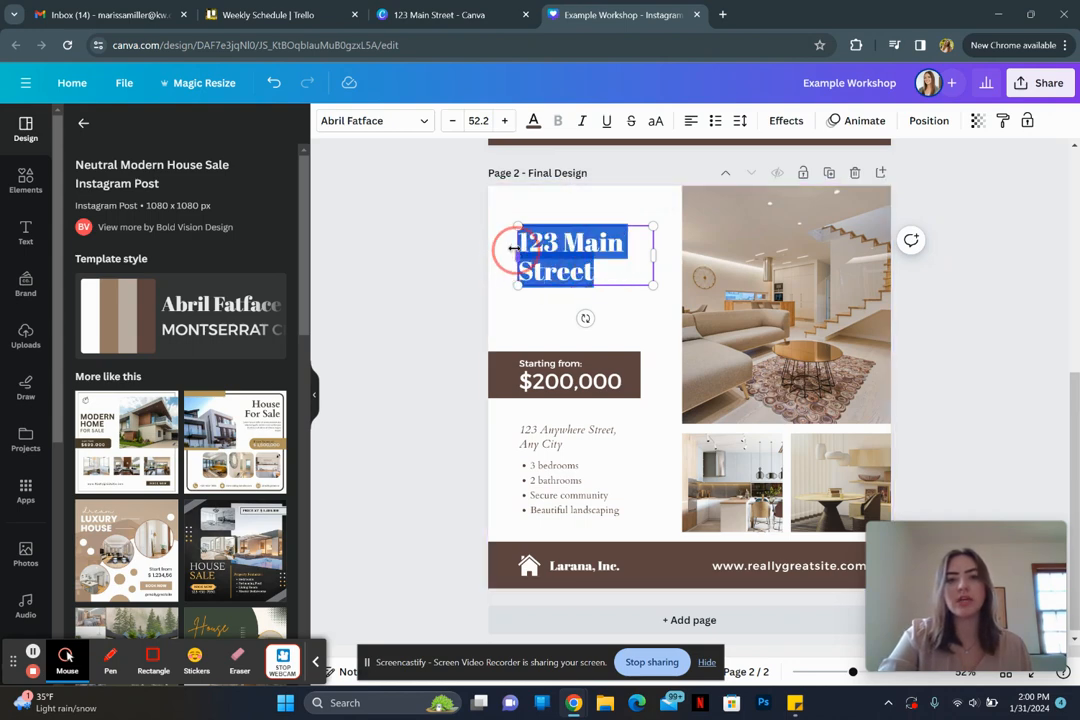
click(611, 269)
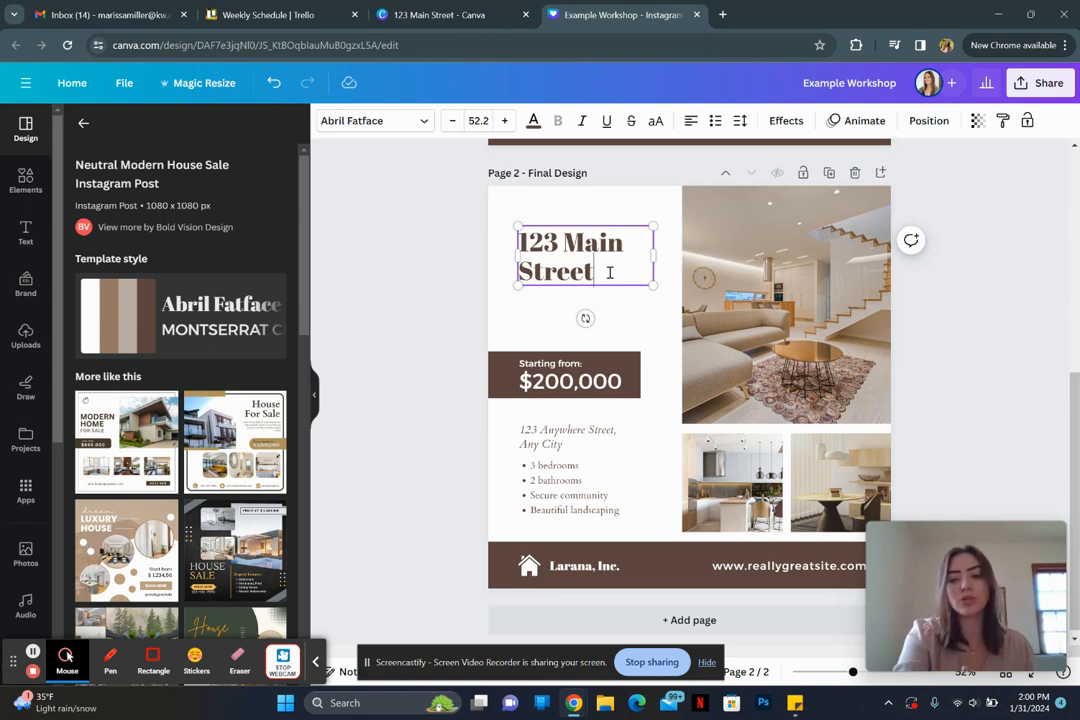
key(ctrl+a)
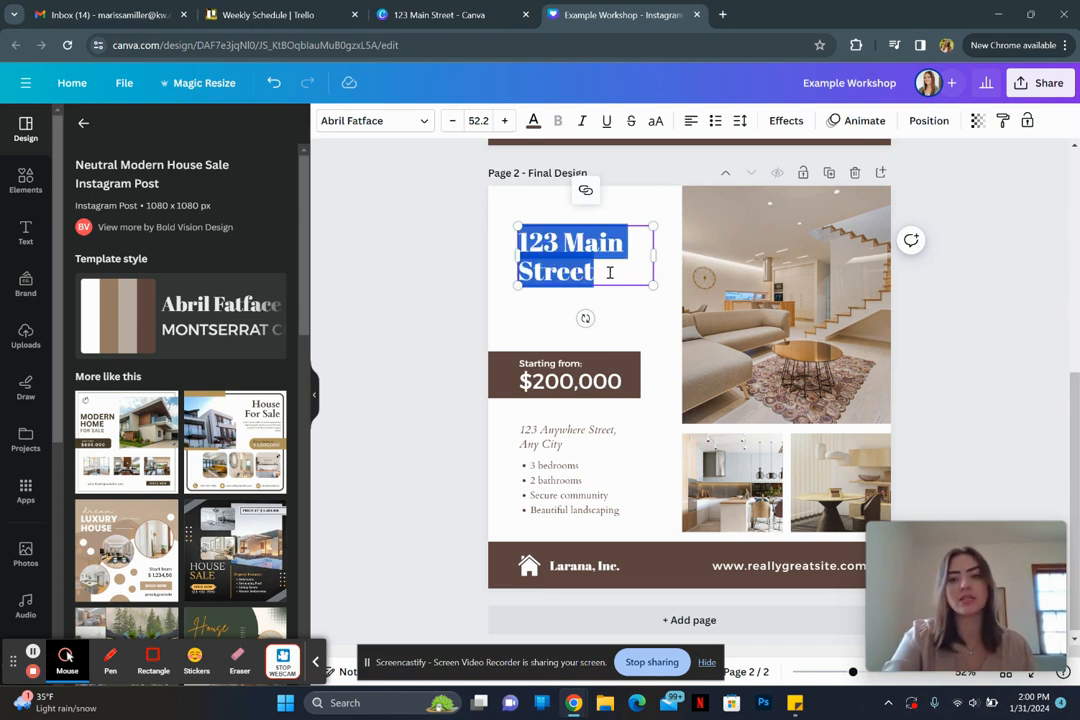
Step: Search the heading's font list for sans serif fonts
click(379, 122)
click(182, 162)
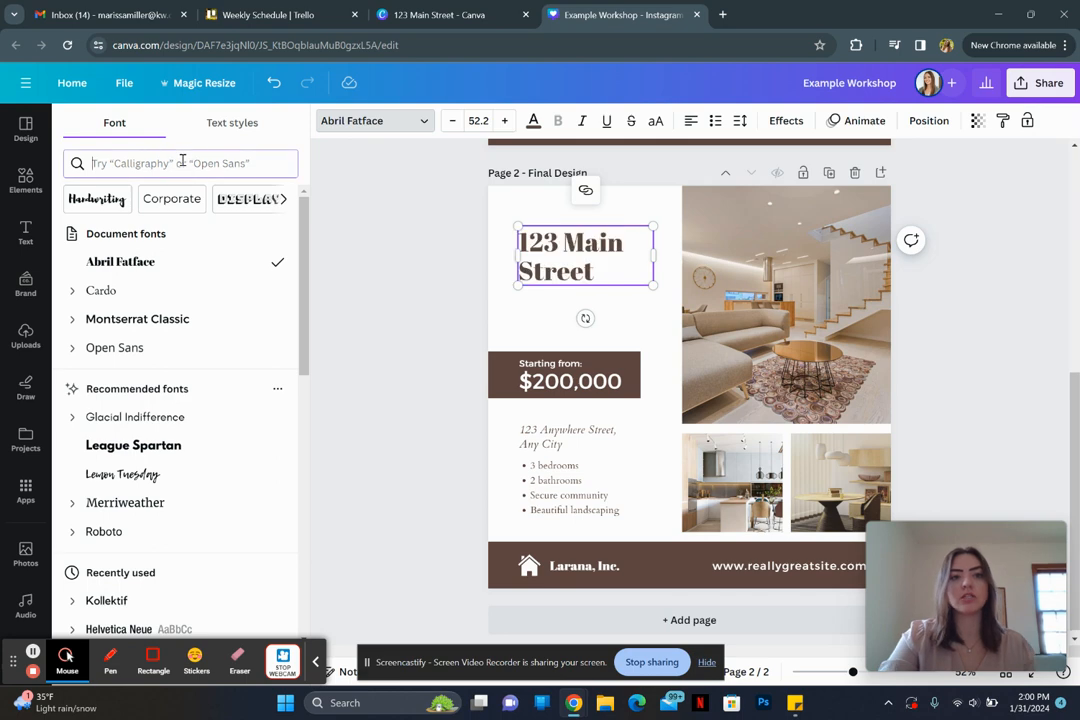
text(sans ser)
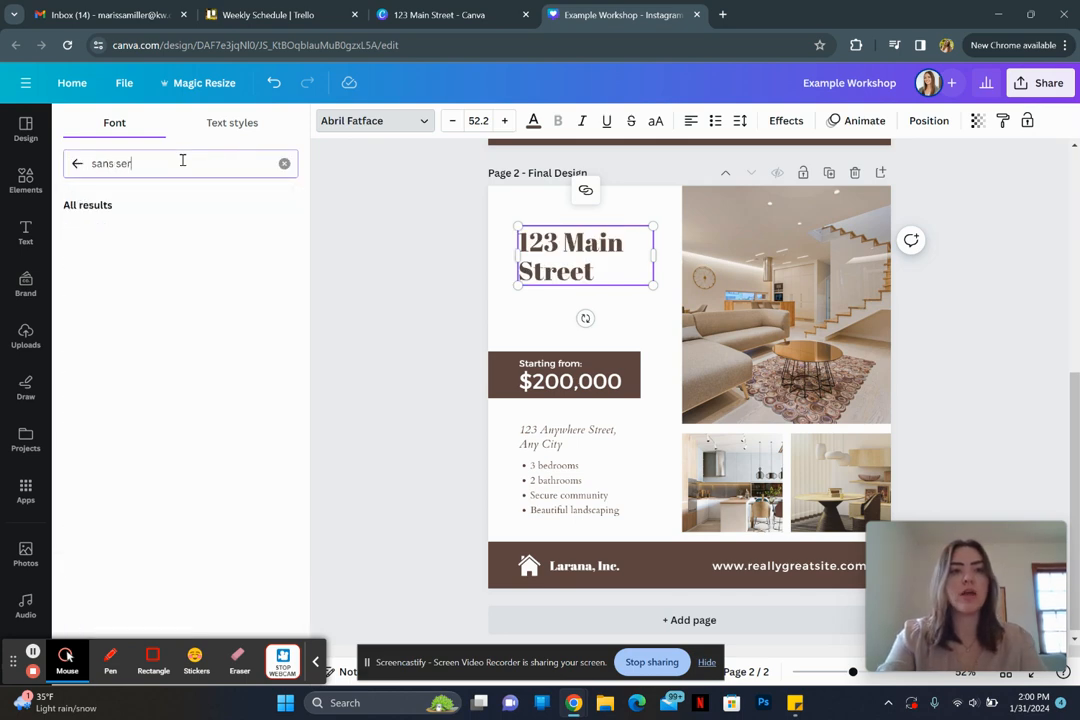
text(if)
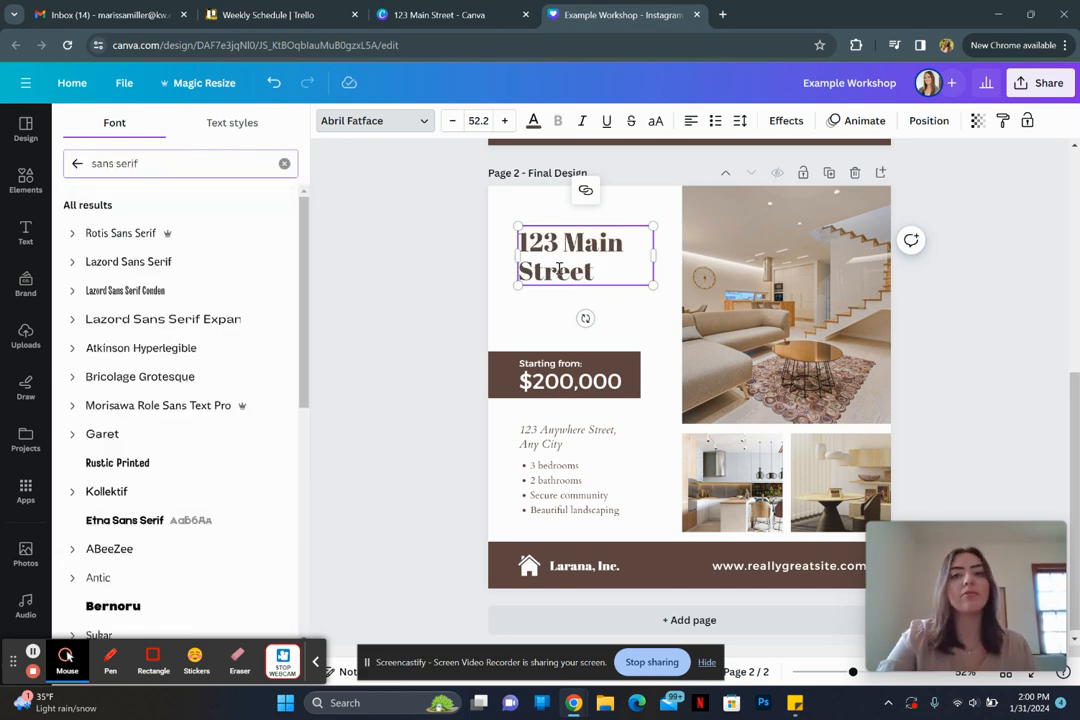
ctrl+scroll(559, 268, up, 3)
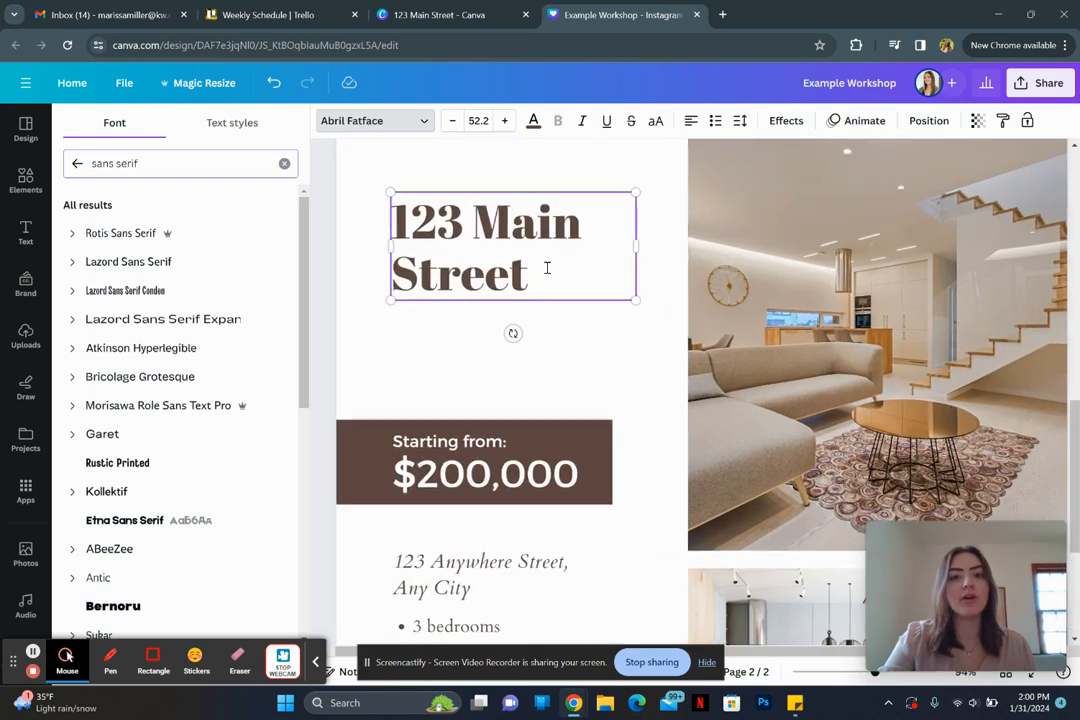
ctrl+scroll(547, 268, up, 3)
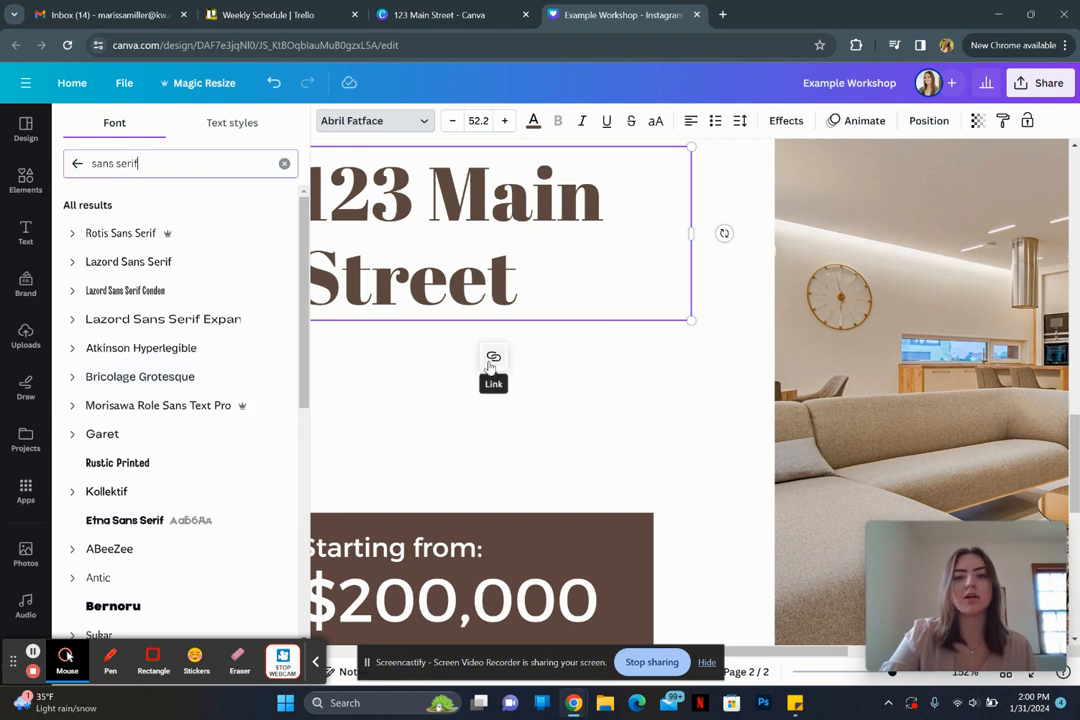
ctrl+scroll(491, 367, down, 4)
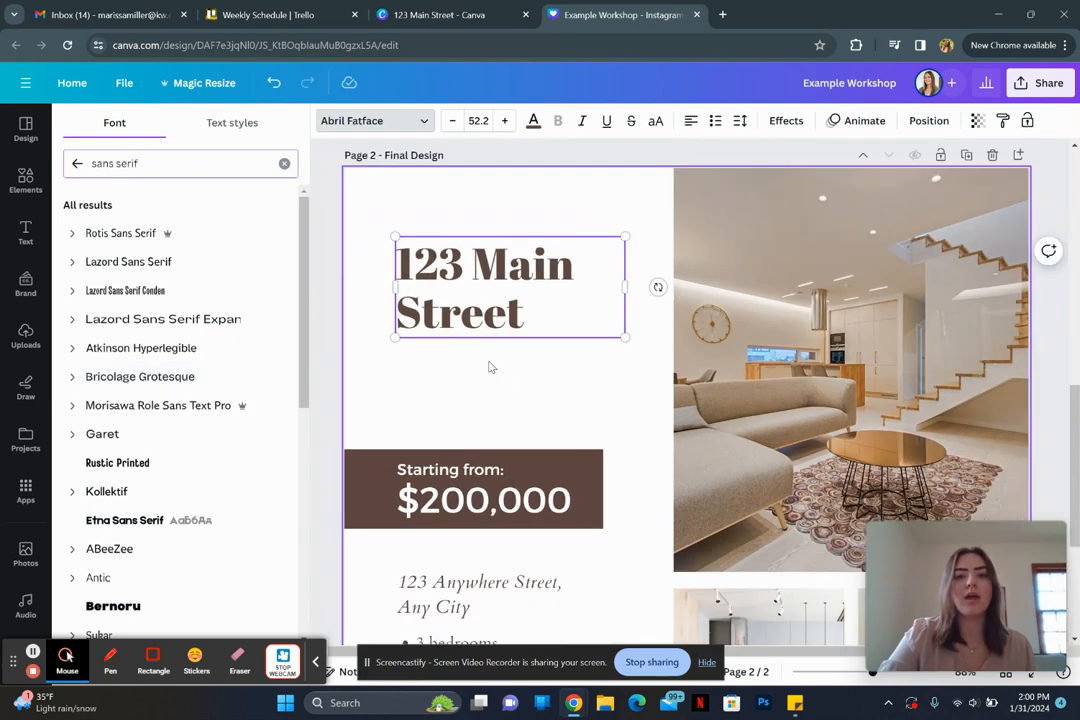
triple_click(140, 164)
text(serif)
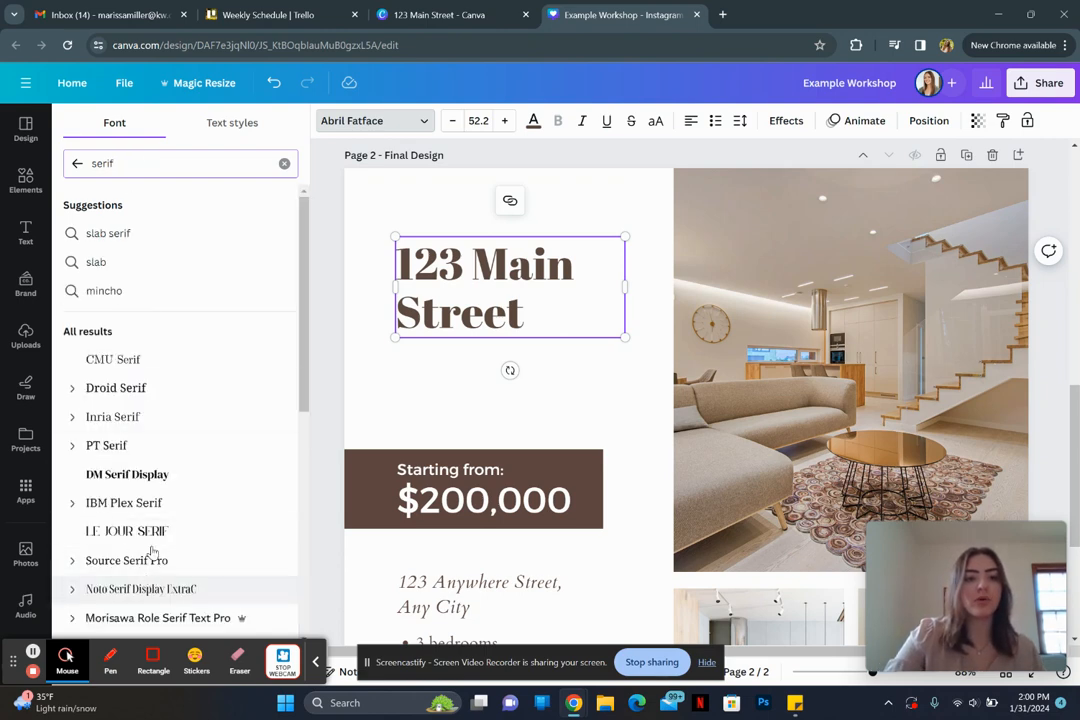
double_click(135, 163)
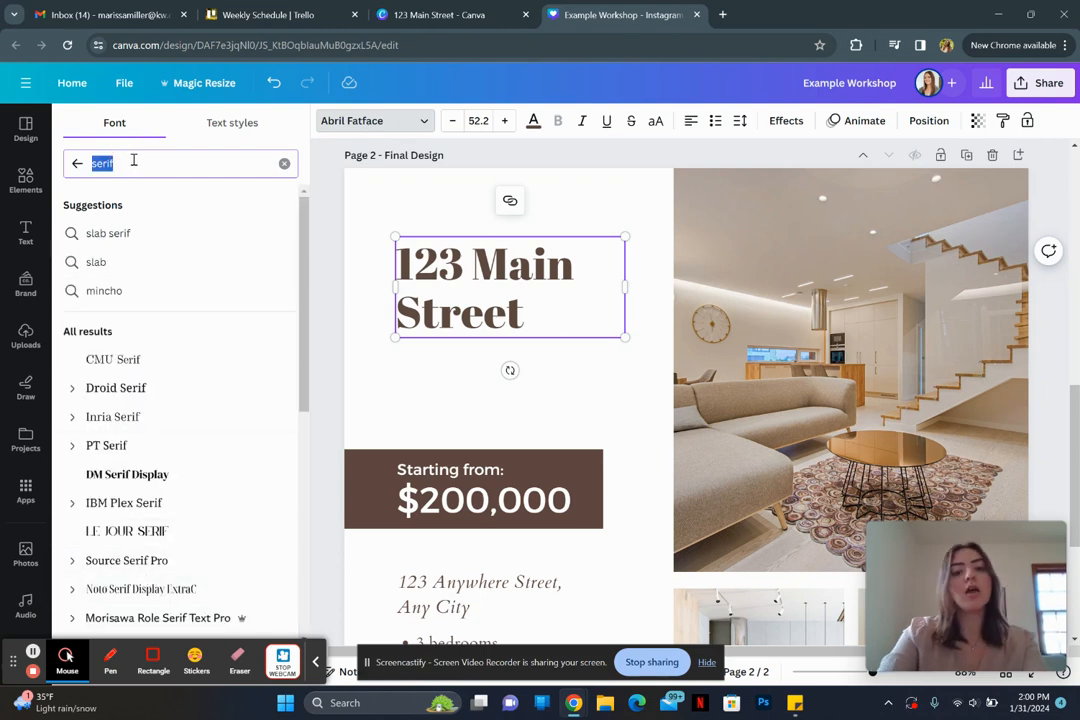
text(cursive)
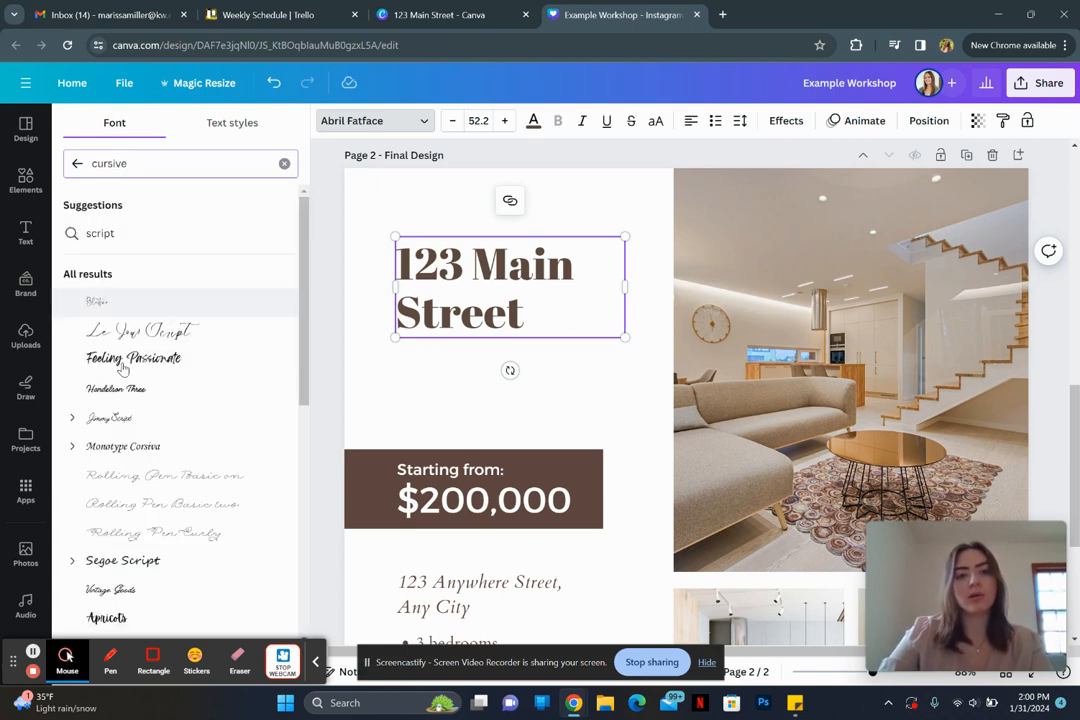
double_click(138, 174)
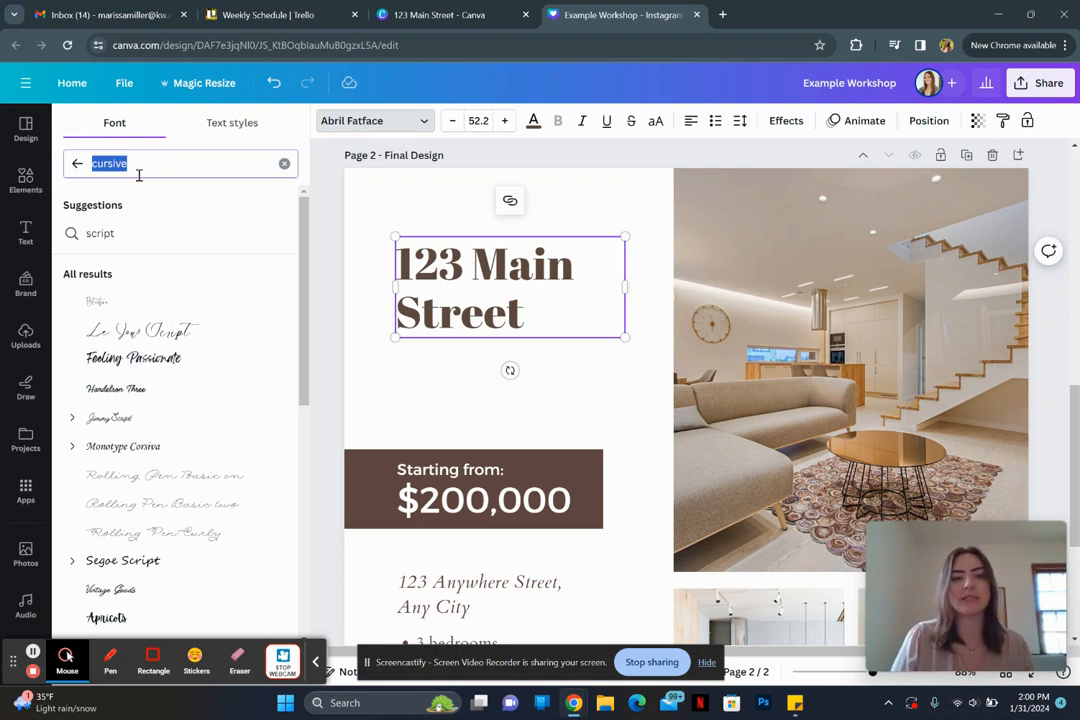
text(san)
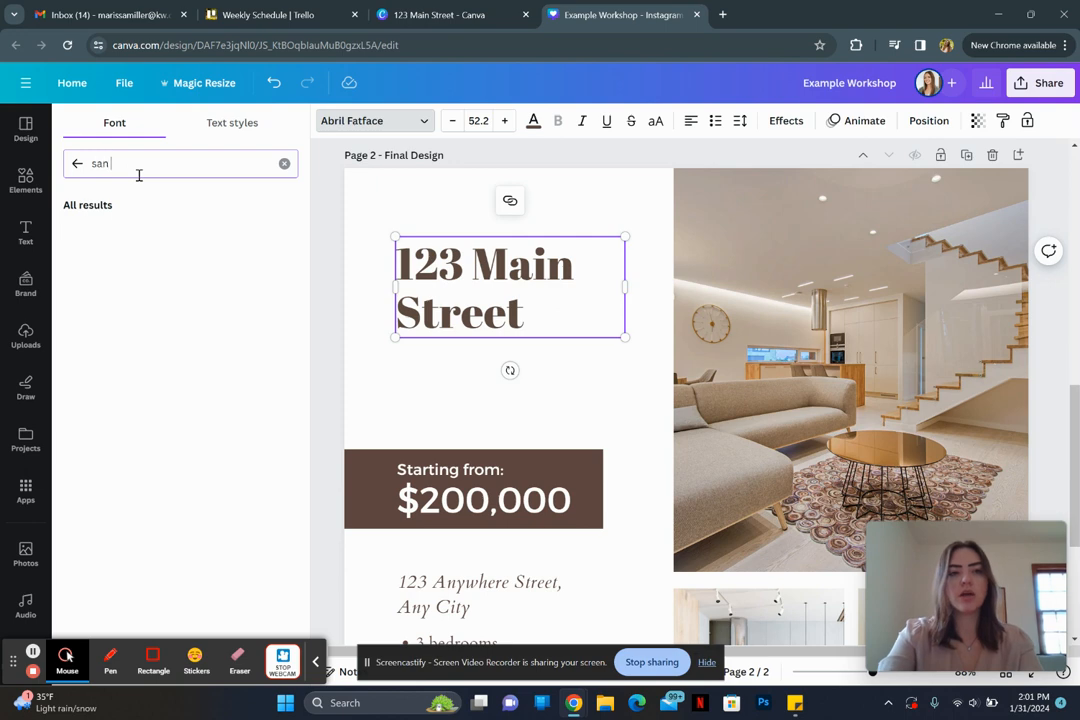
text(s serif)
key(Return)
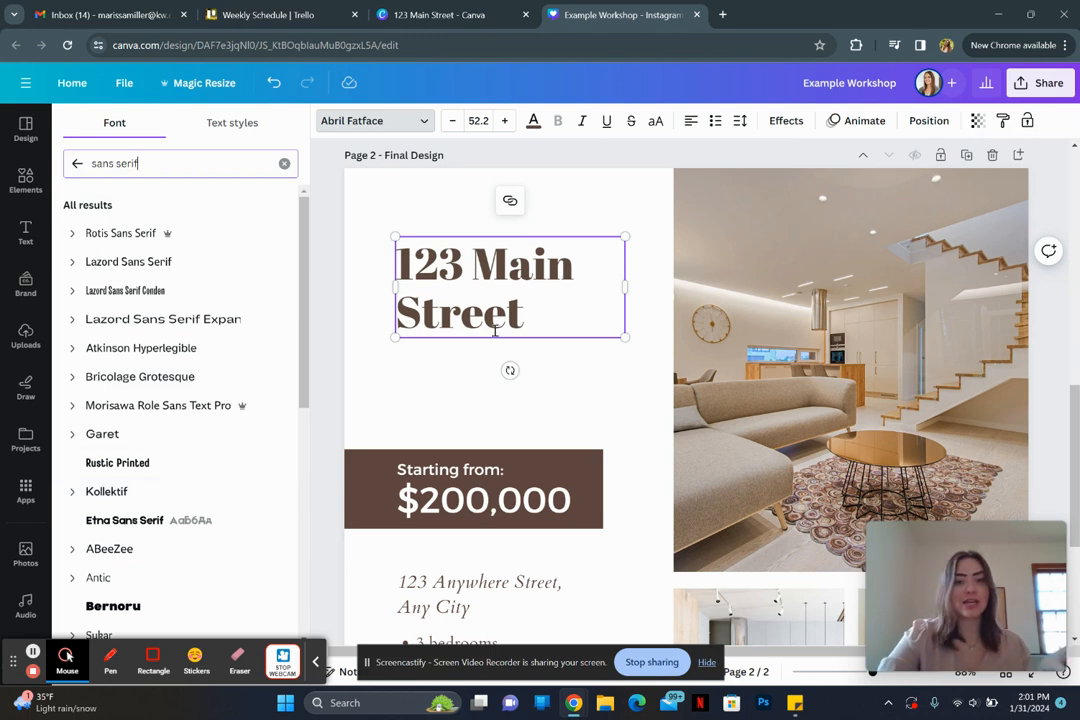
Step: Apply Kollektif Bold to the 123 Main Street heading
scroll(495, 340, down, 2)
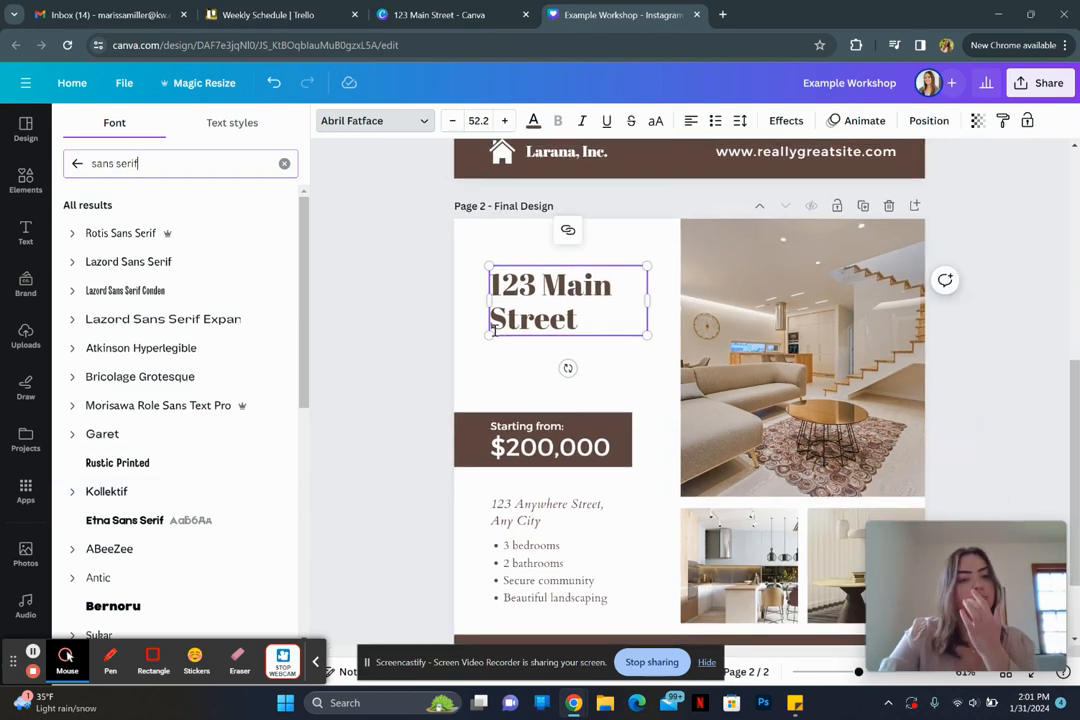
click(71, 493)
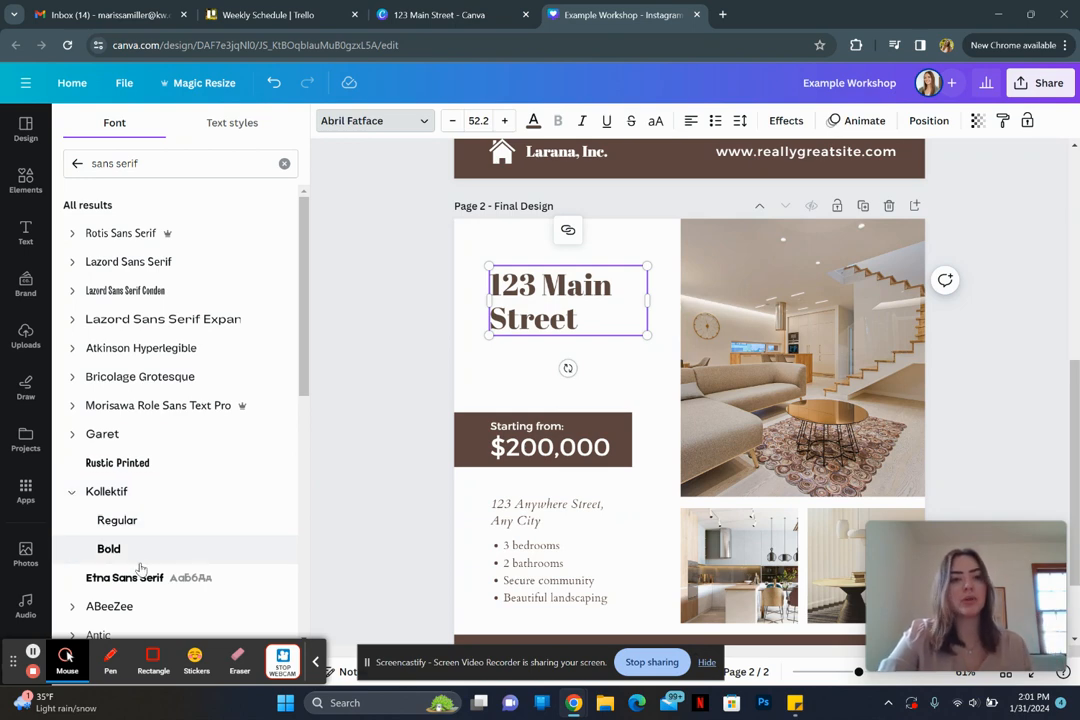
click(71, 380)
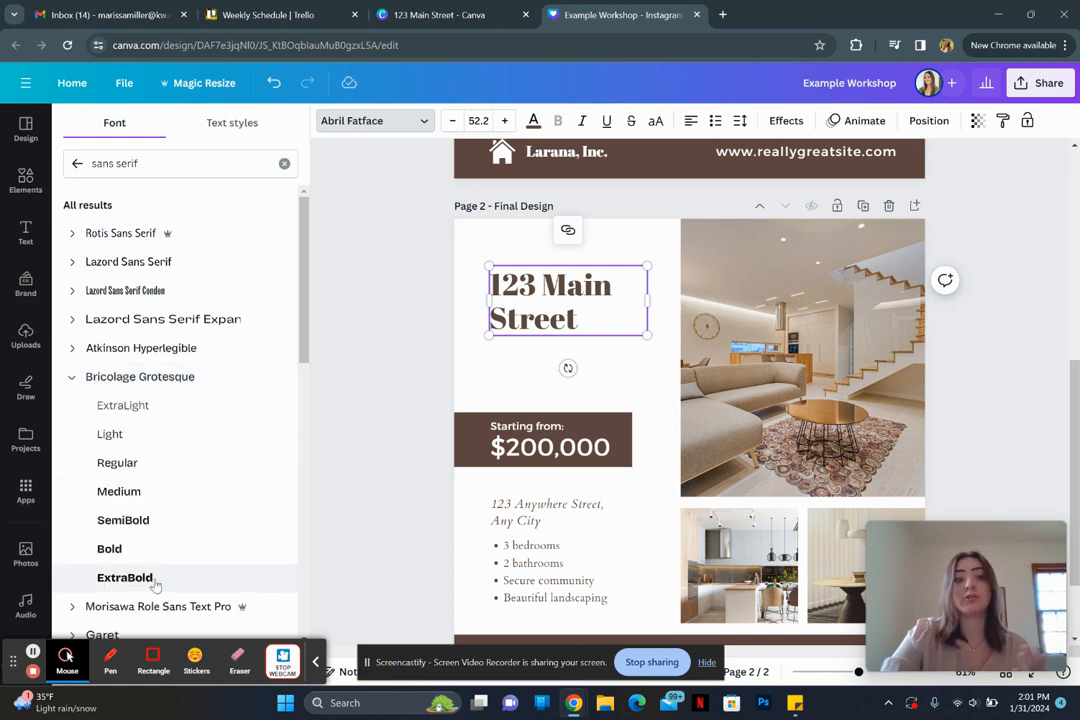
scroll(169, 494, down, 1)
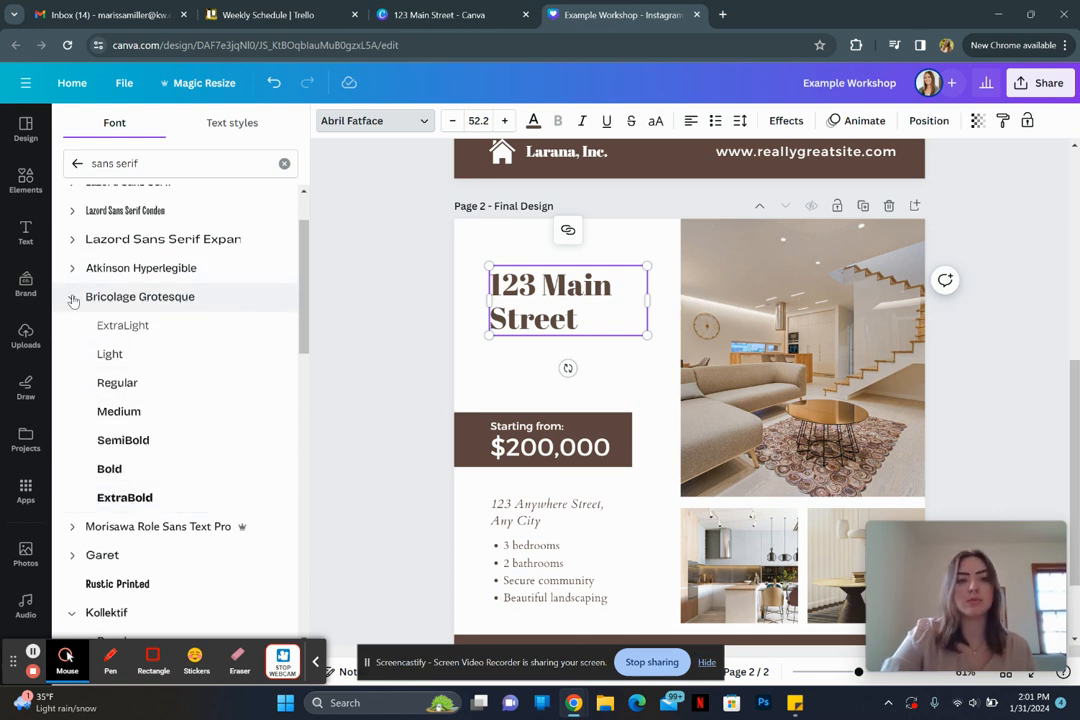
click(72, 297)
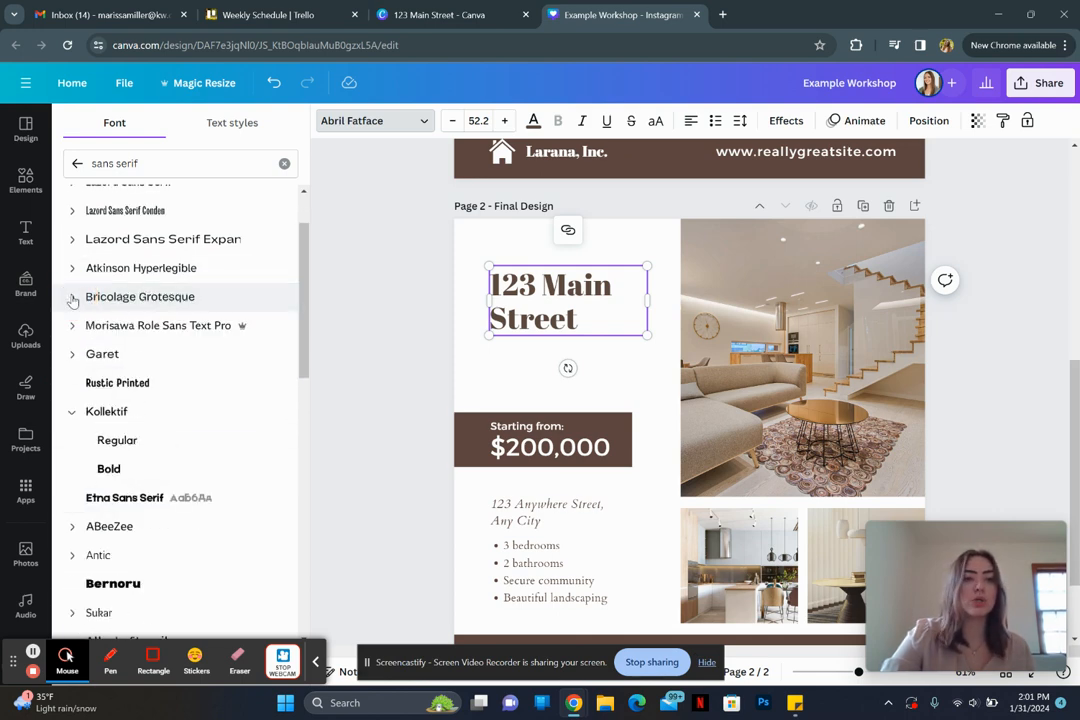
click(130, 474)
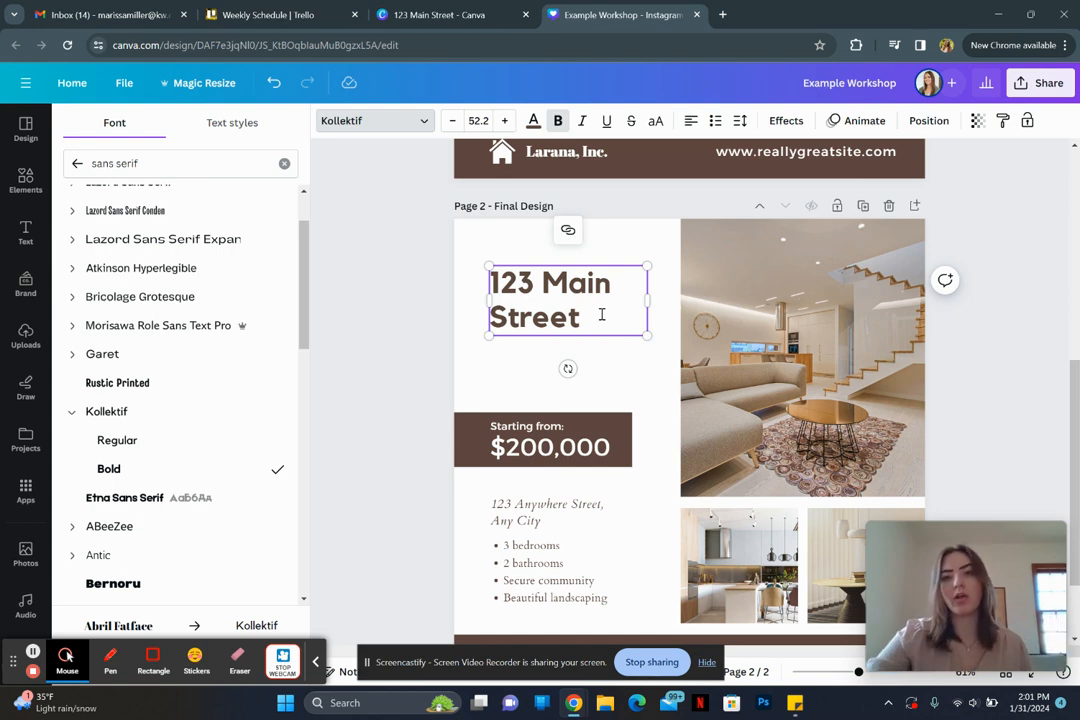
Step: Make the heading all uppercase and enlarge it
click(657, 128)
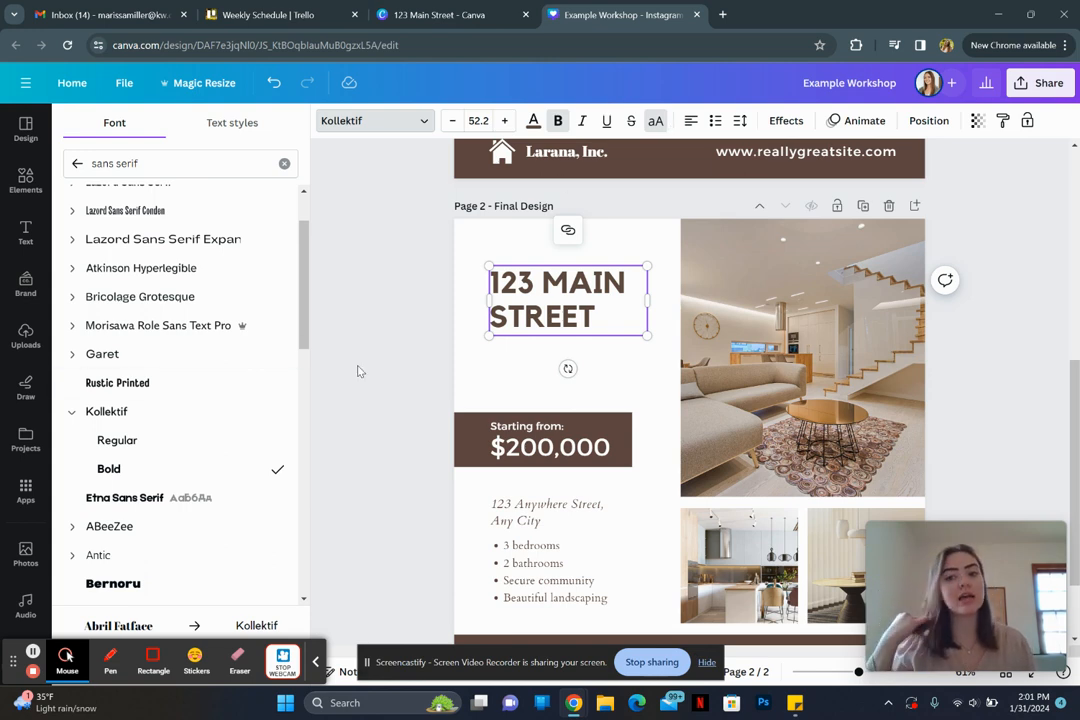
click(648, 337)
drag(648, 337, 670, 374)
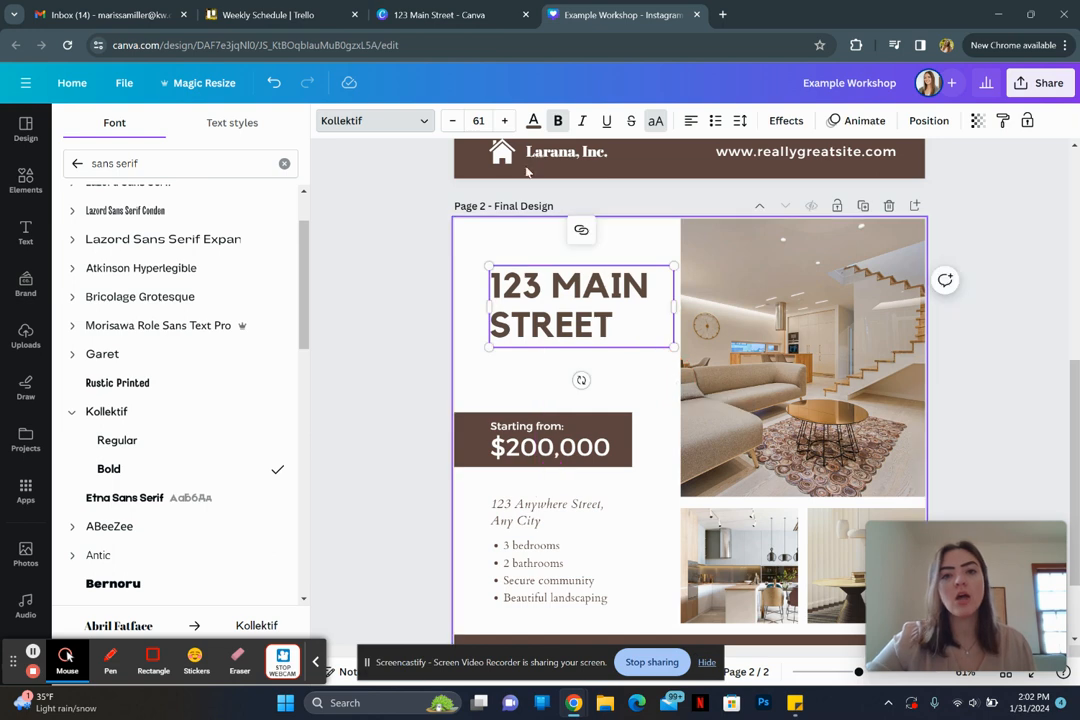
click(452, 121)
click(452, 121)
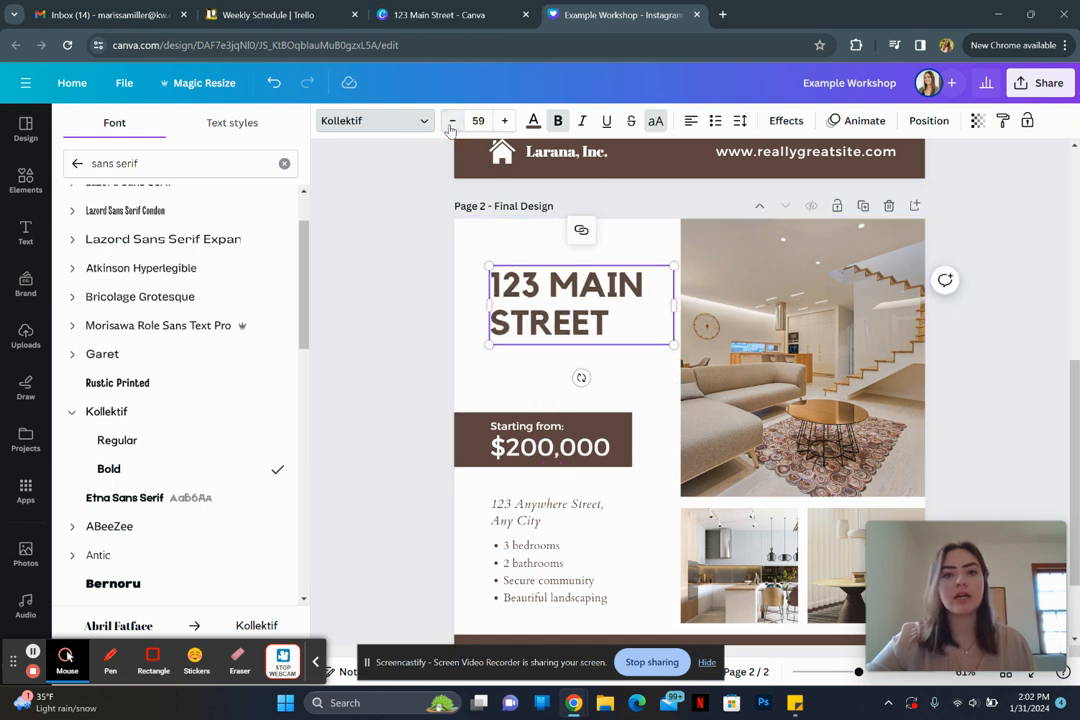
click(505, 121)
click(505, 121)
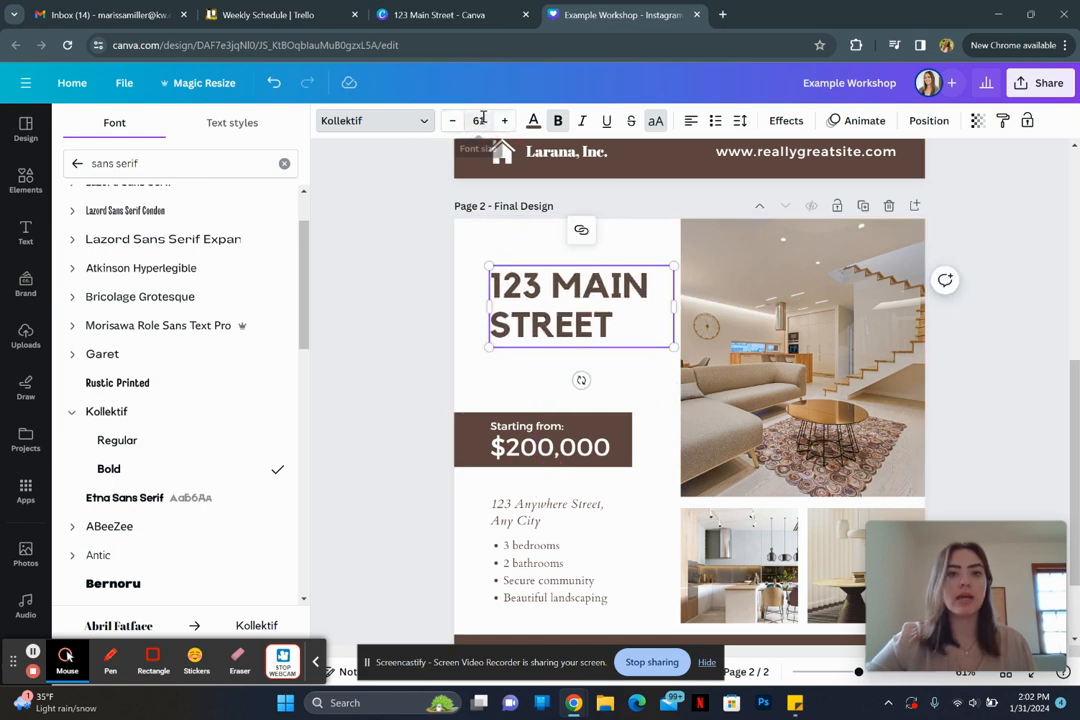
Step: Set the heading font size to 65, then scale it down to about 62.4
click(480, 120)
text(65)
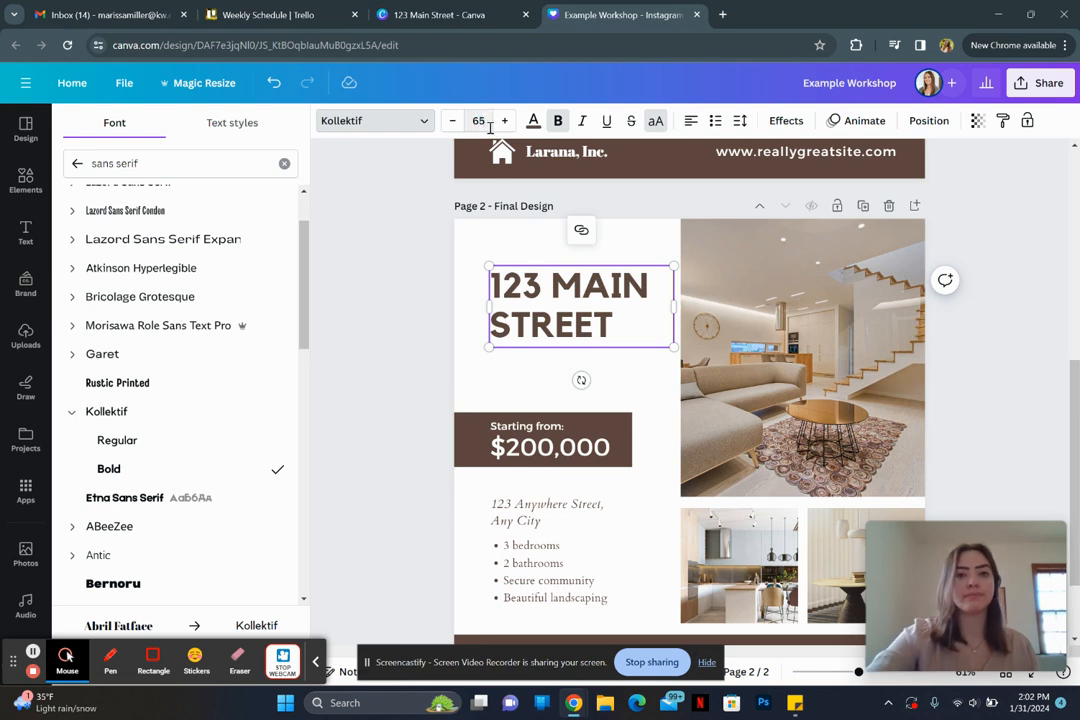
key(Return)
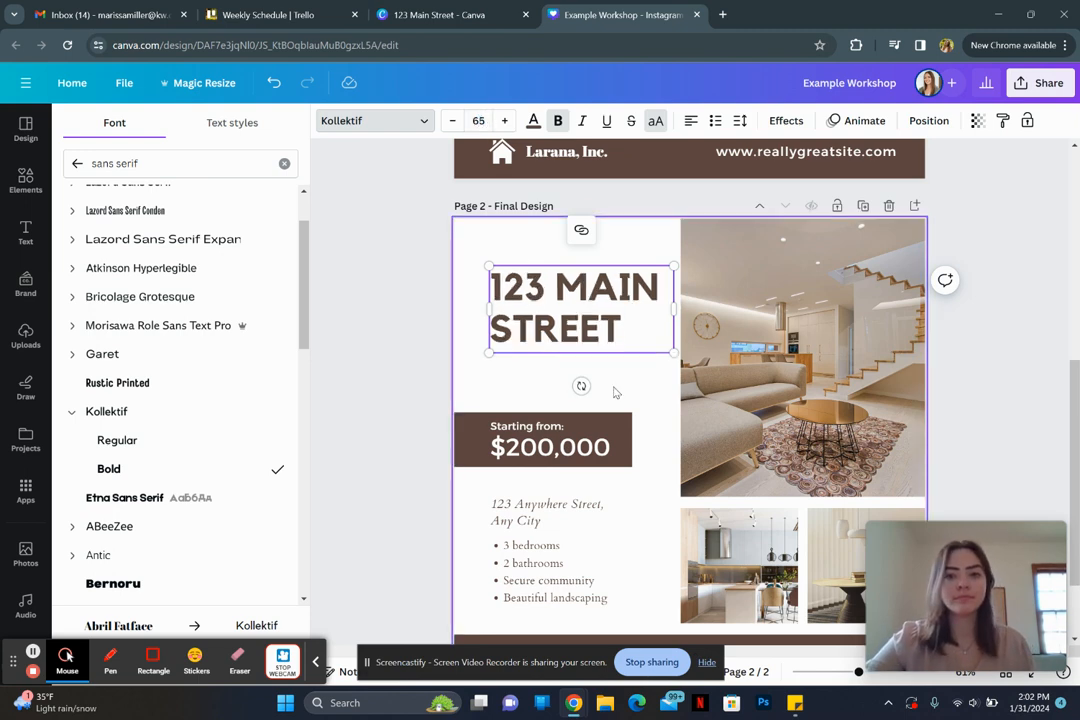
mouse_move(673, 353)
mouse_down()
mouse_move(651, 340)
mouse_move(667, 345)
mouse_up()
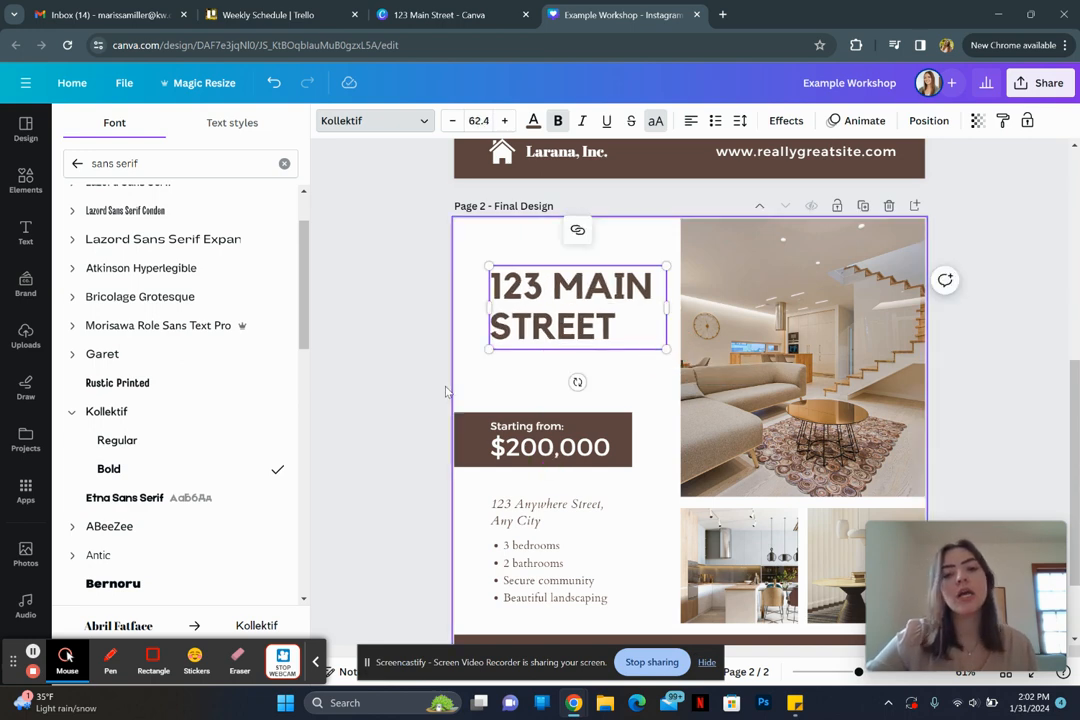
click(405, 390)
scroll(408, 391, down, 2)
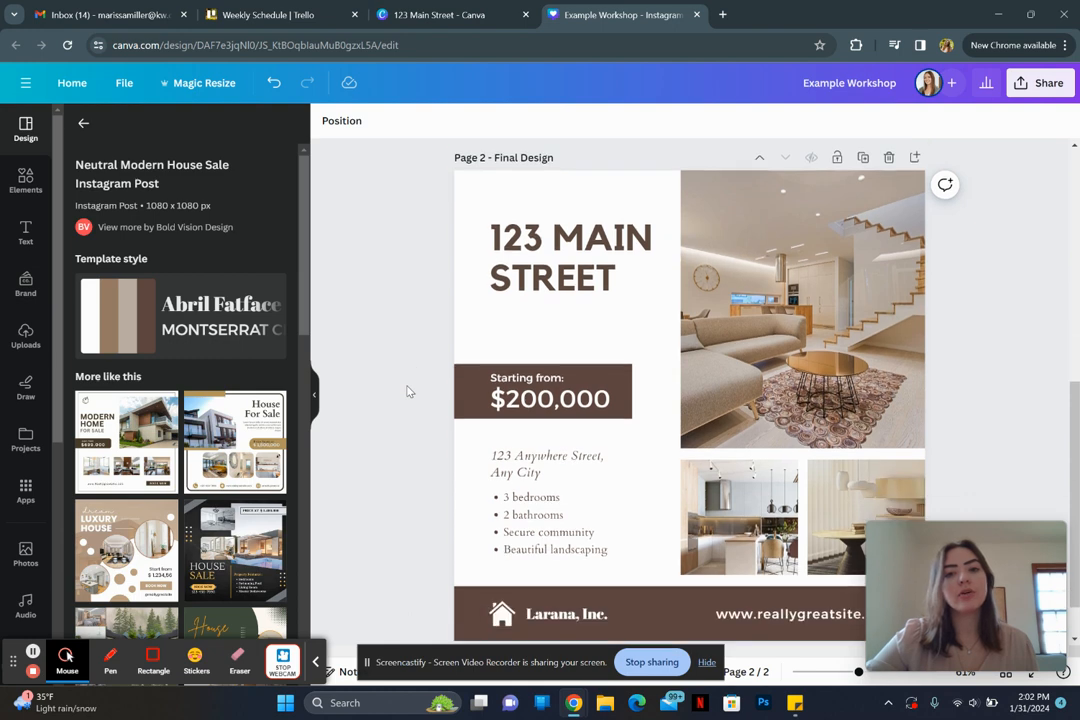
scroll(408, 391, down, 2)
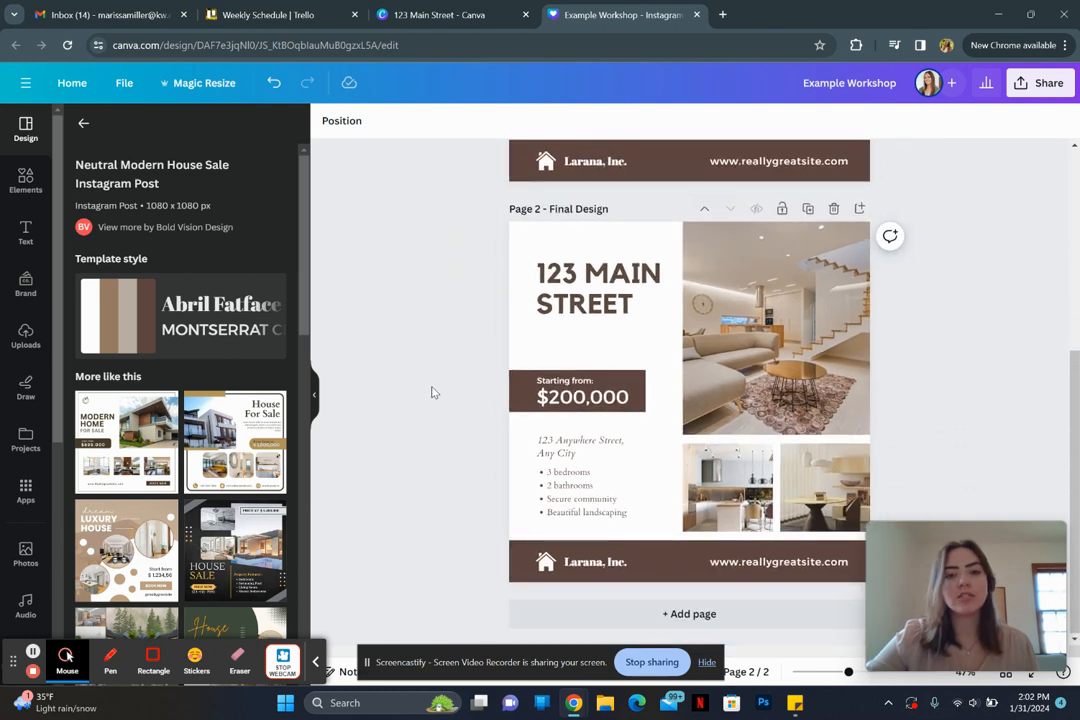
Step: Set the price text to Kollektif Regular and replace Montserrat Classic with it throughout
click(587, 388)
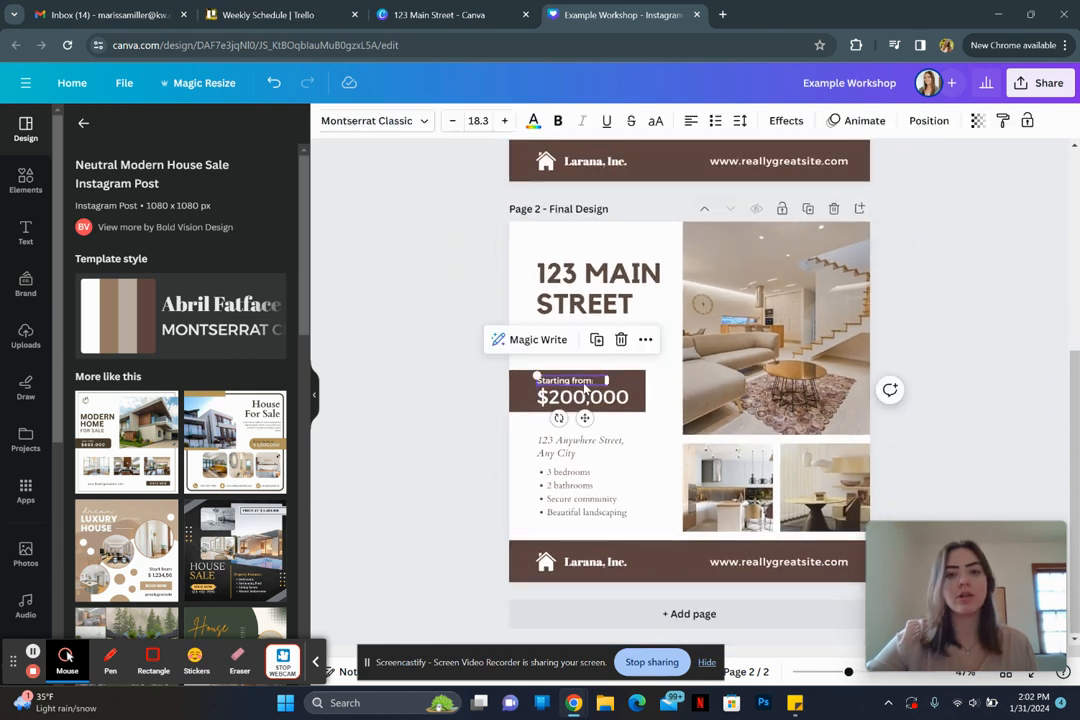
click(382, 121)
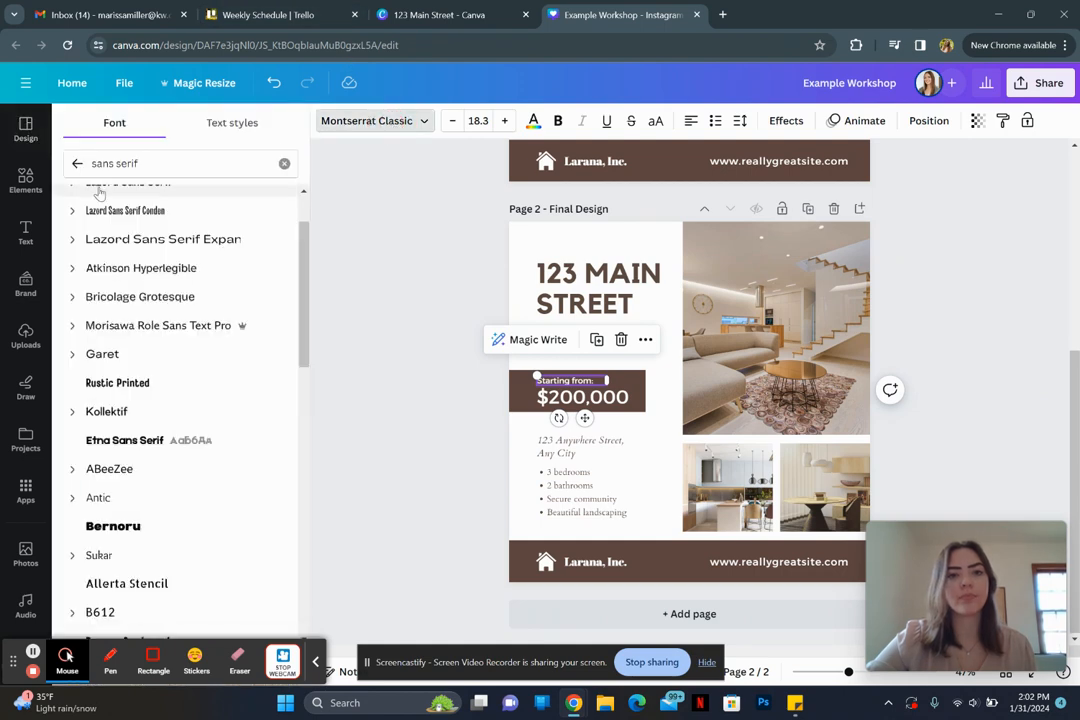
click(77, 163)
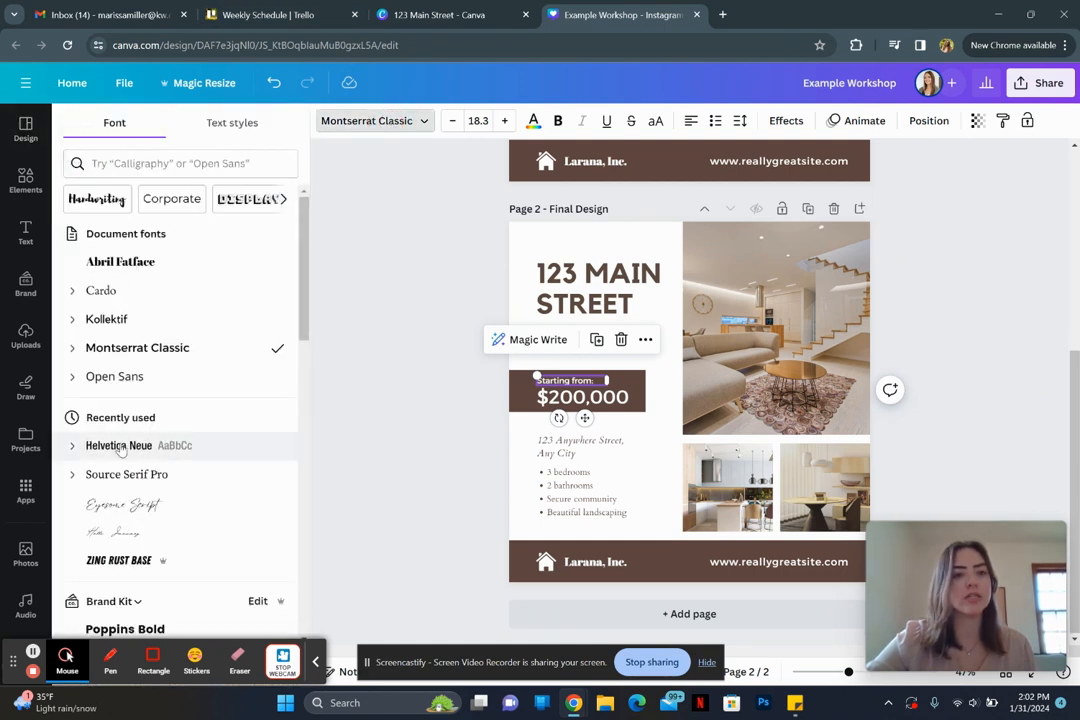
click(118, 322)
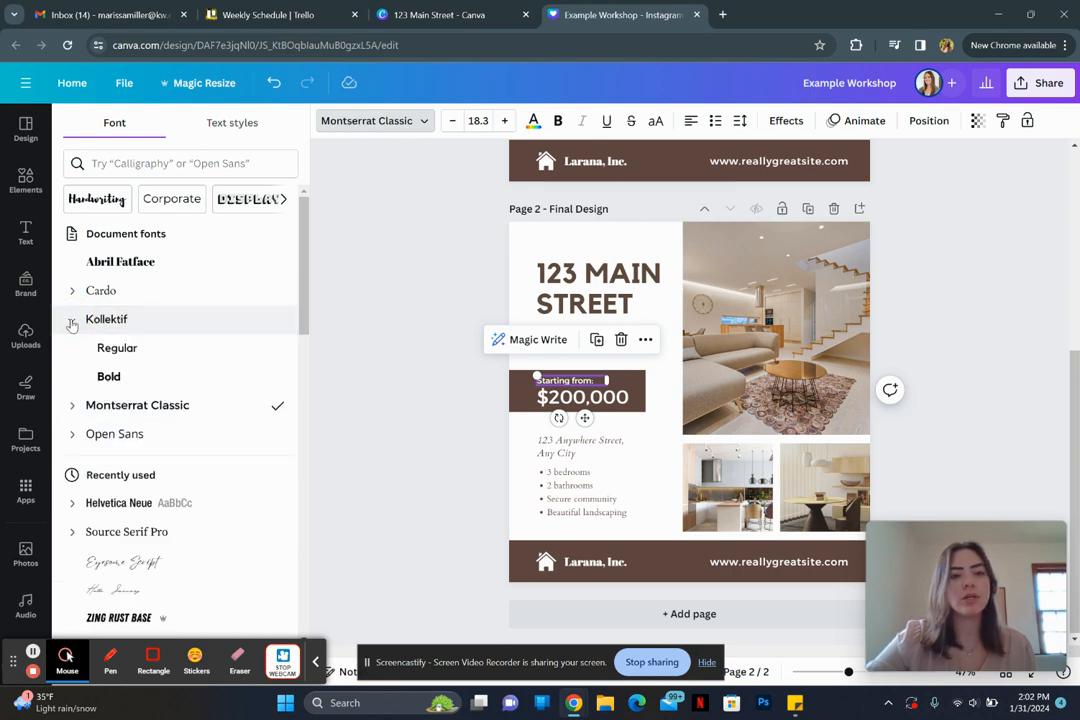
click(118, 350)
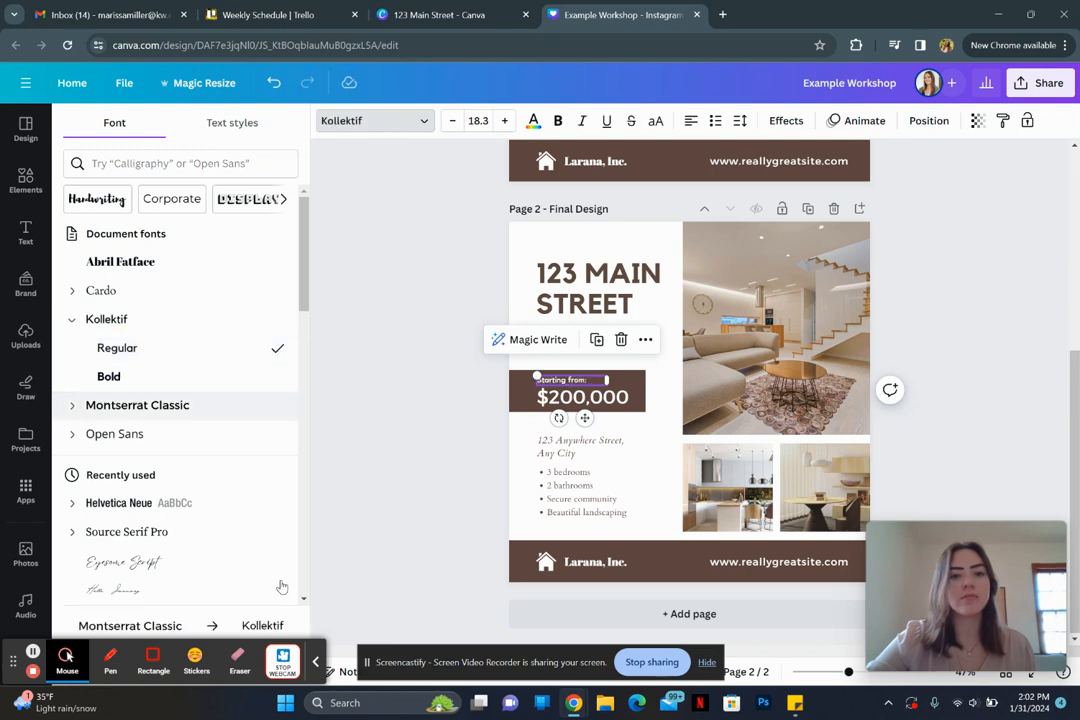
click(316, 662)
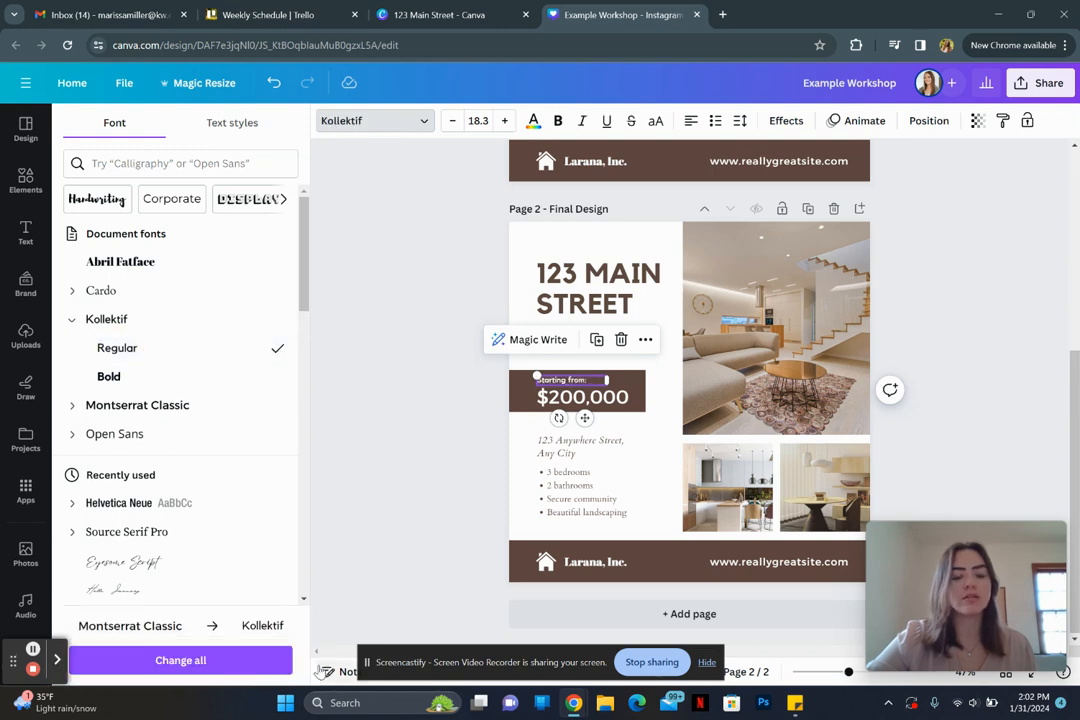
click(174, 668)
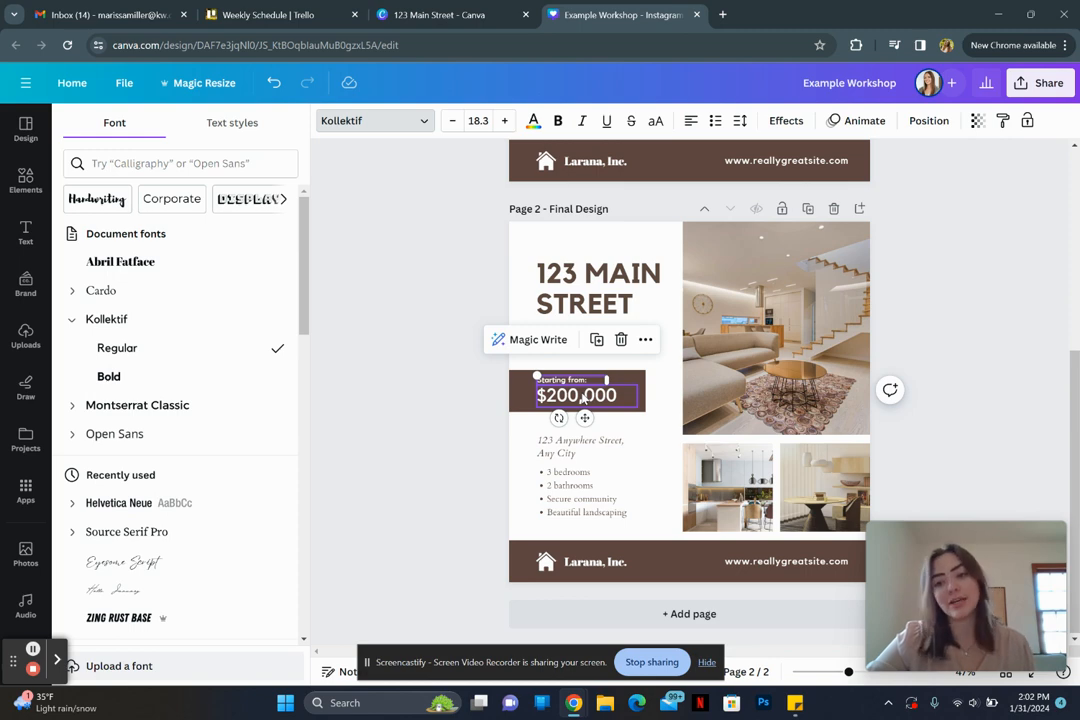
Step: Delete the address line, set the bullet list to Kollektif Regular, and move it up
click(572, 452)
key(Delete)
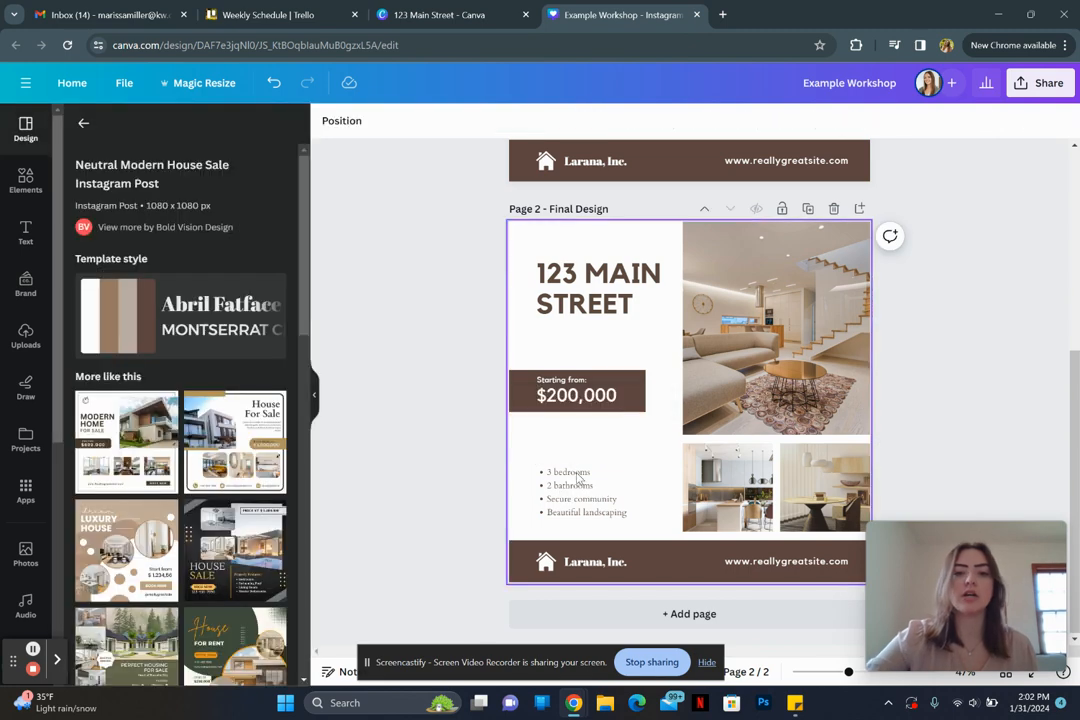
click(578, 487)
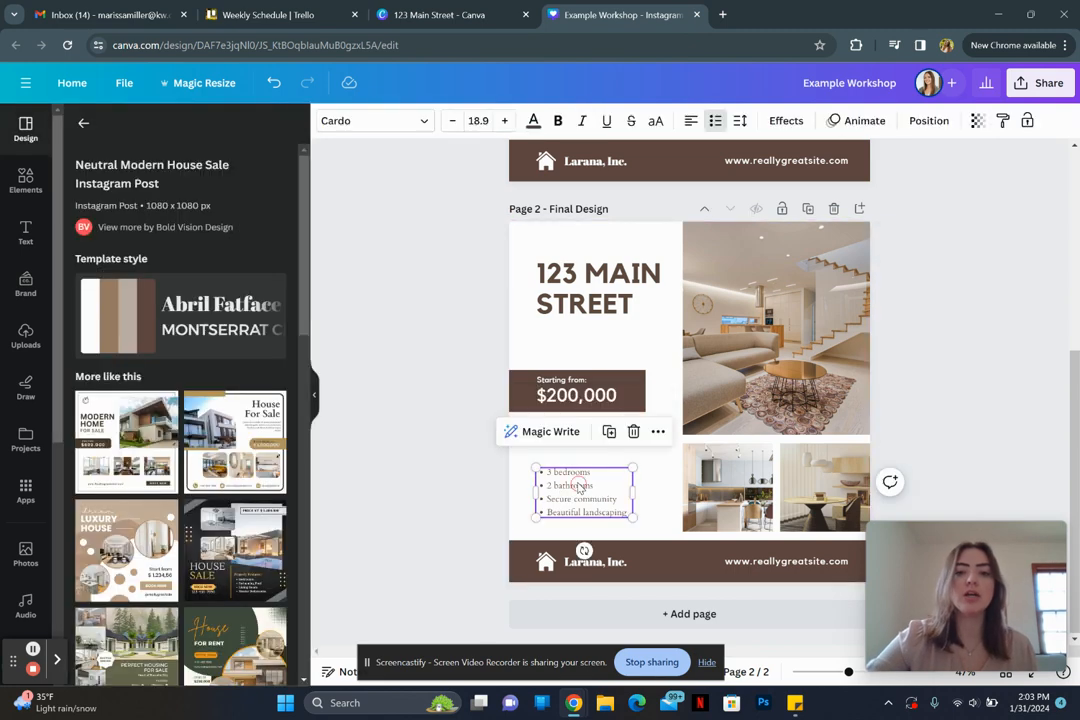
click(390, 122)
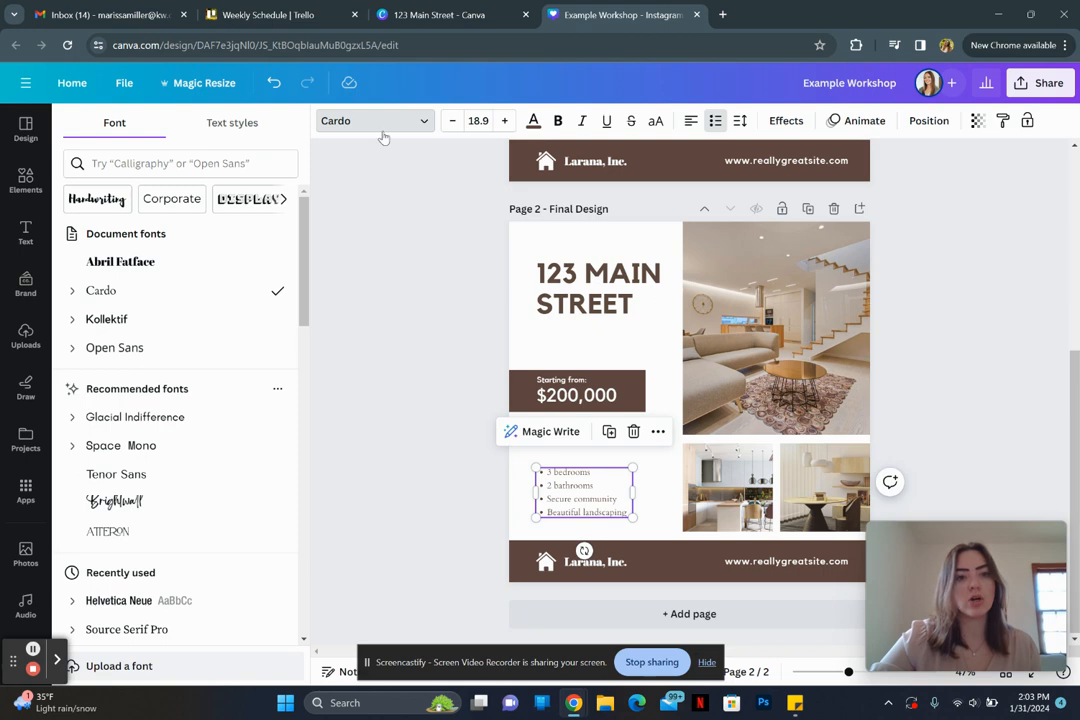
click(70, 319)
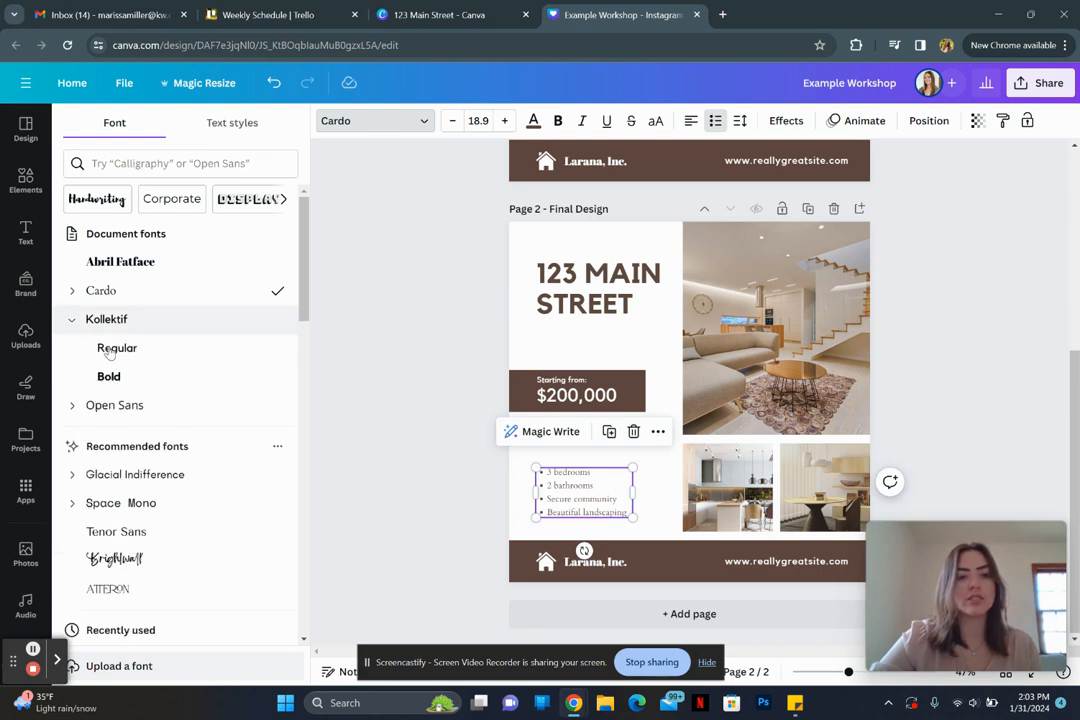
click(131, 351)
click(437, 476)
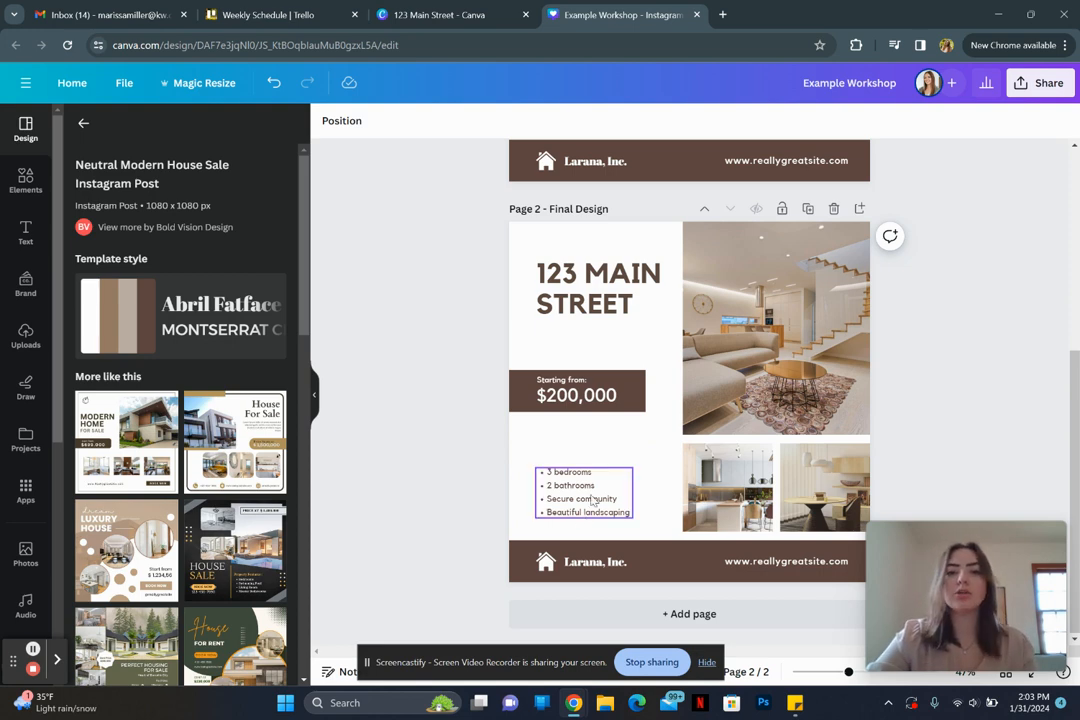
drag(592, 500, 592, 467)
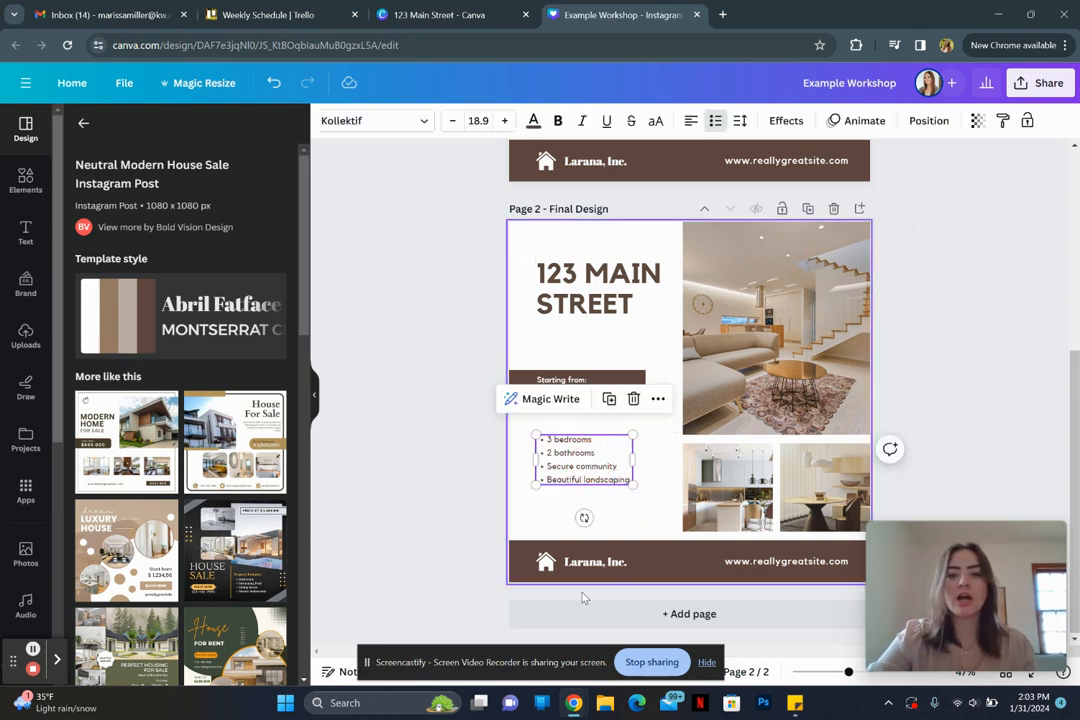
Step: Remove the house logo and 'Larana, Inc.' name from the bottom footer
click(546, 568)
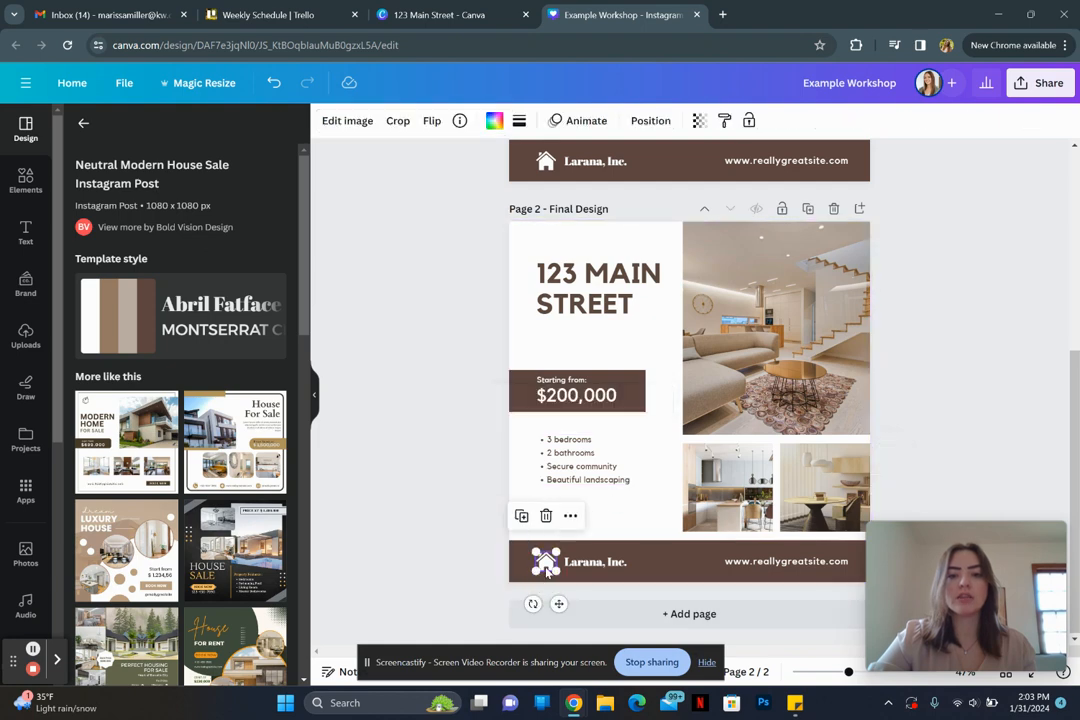
click(578, 565)
click(583, 566)
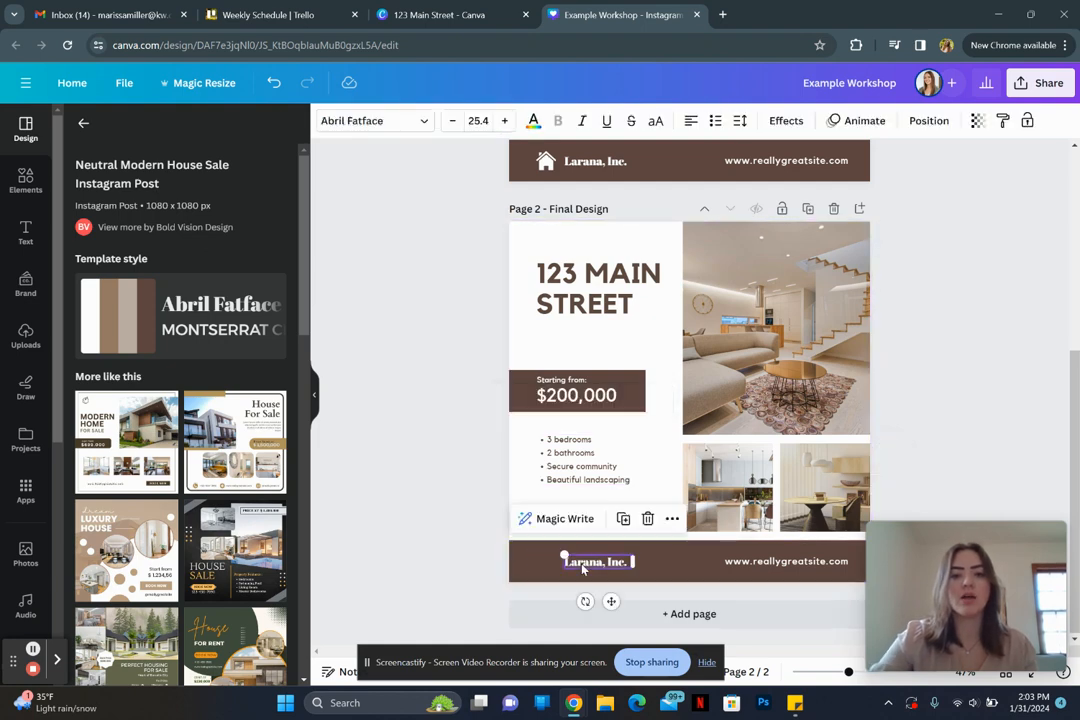
key(Delete)
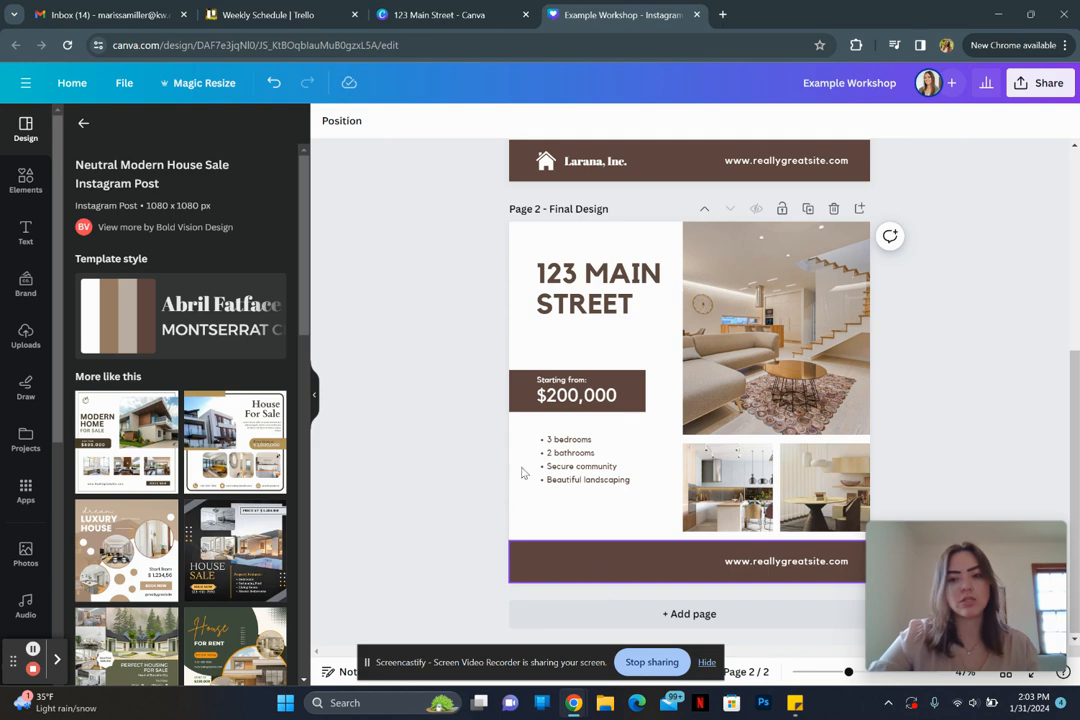
click(465, 372)
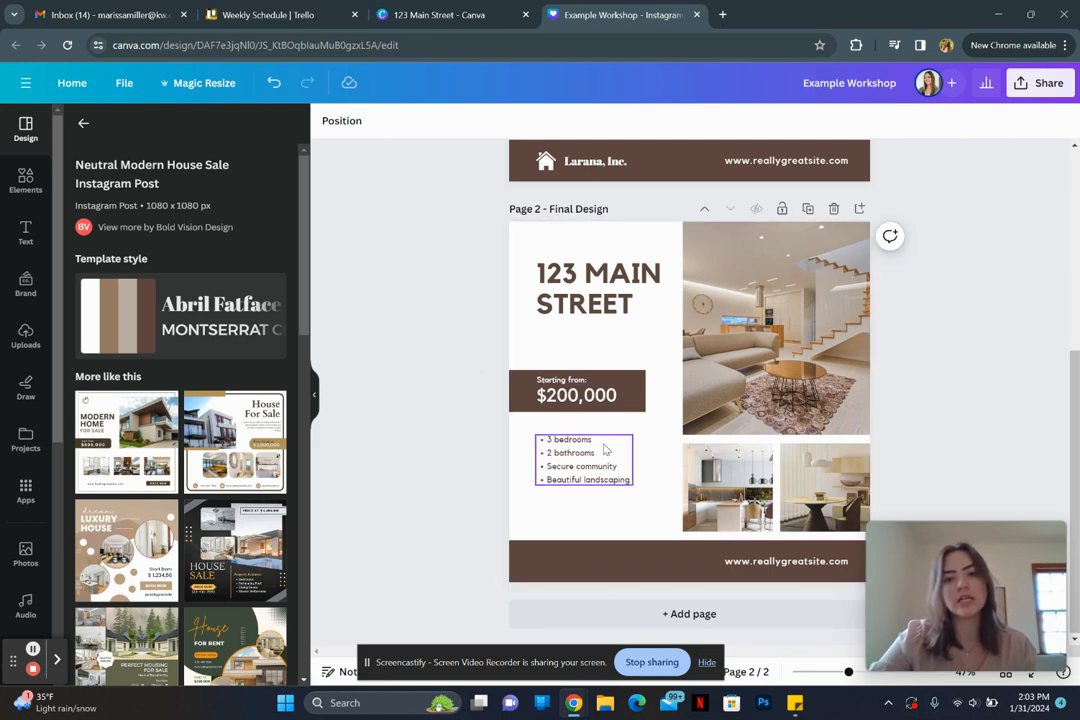
Step: Move the price box and bullet list up together beneath the heading
click(592, 395)
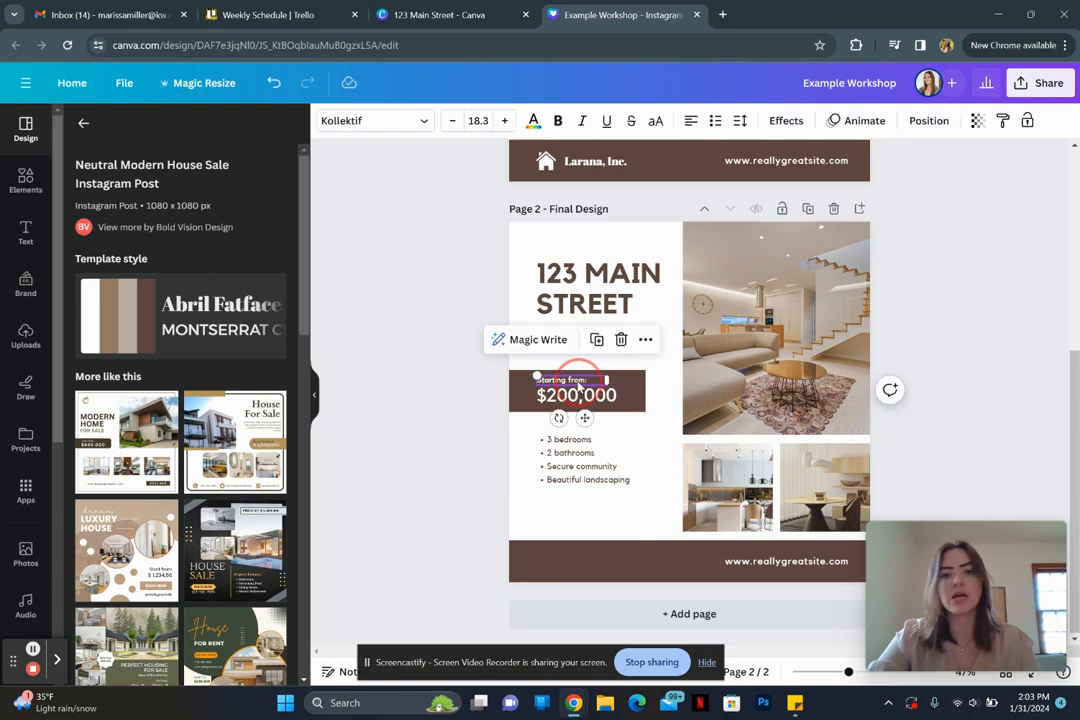
click(410, 405)
drag(448, 380, 650, 520)
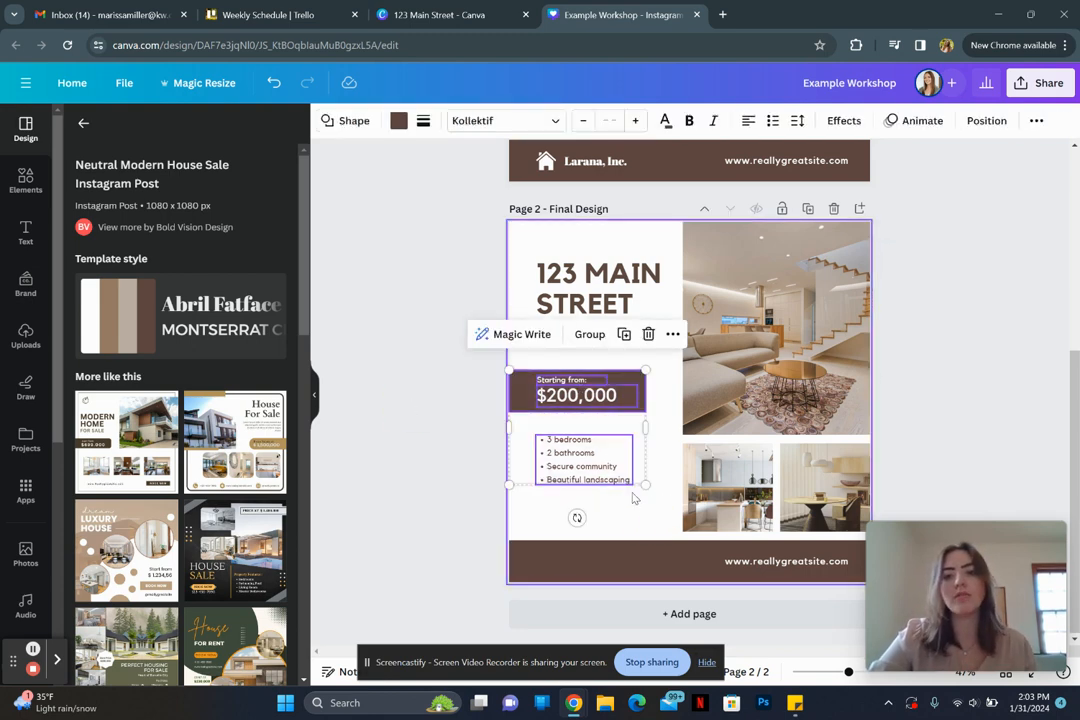
drag(614, 458, 600, 428)
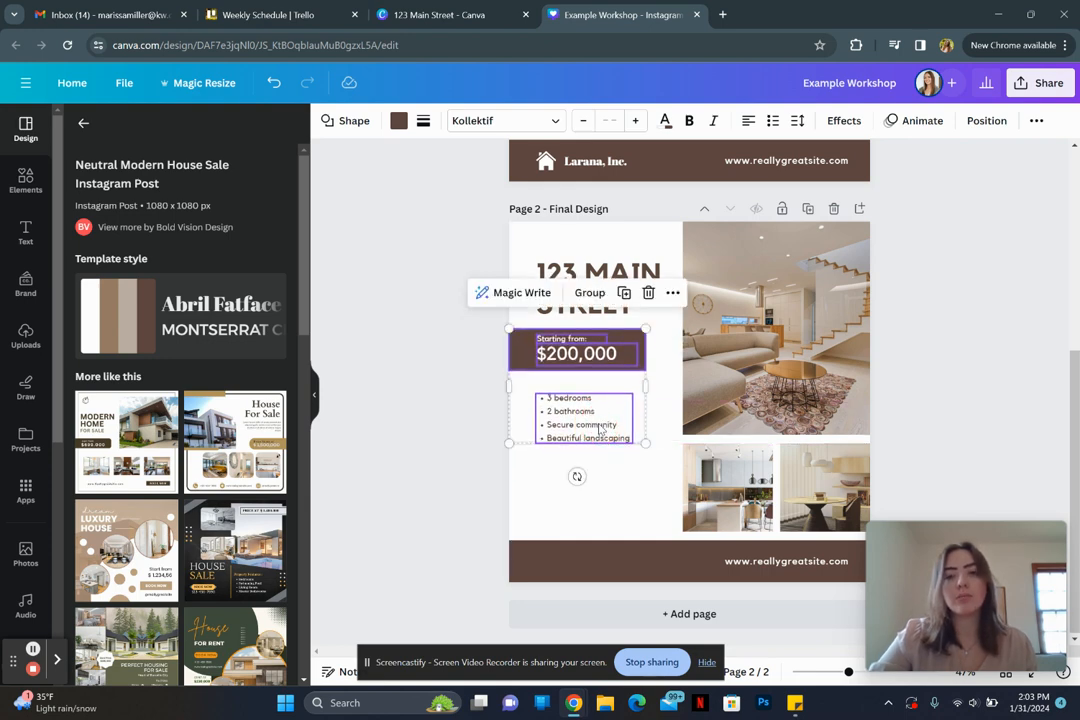
key(Escape)
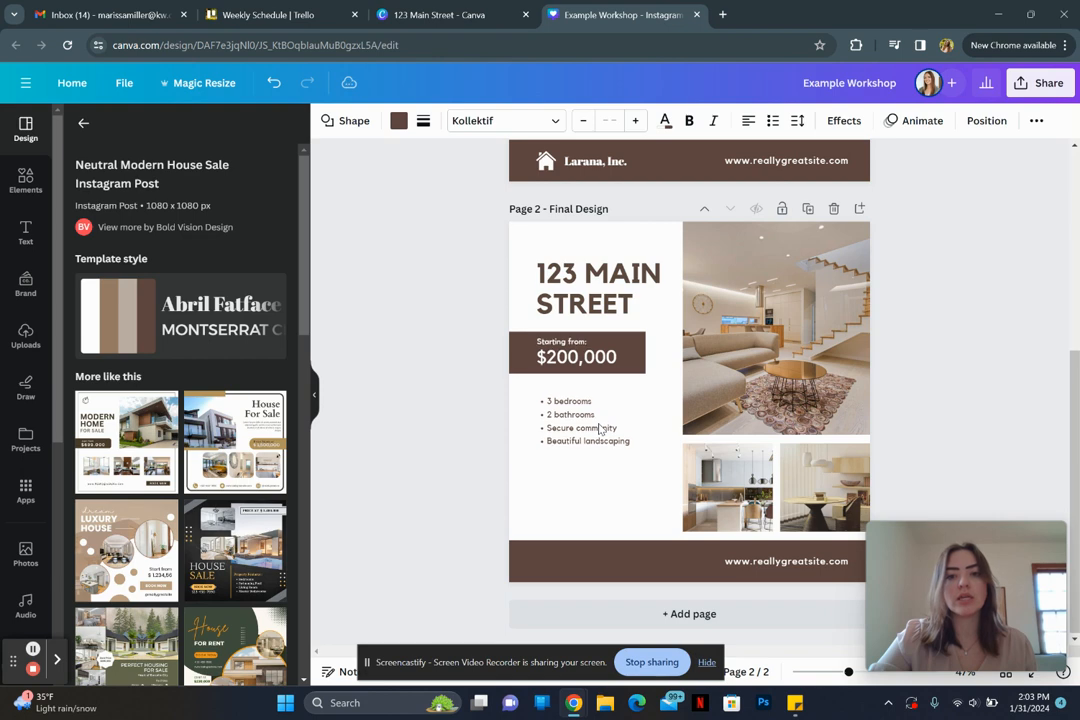
click(424, 416)
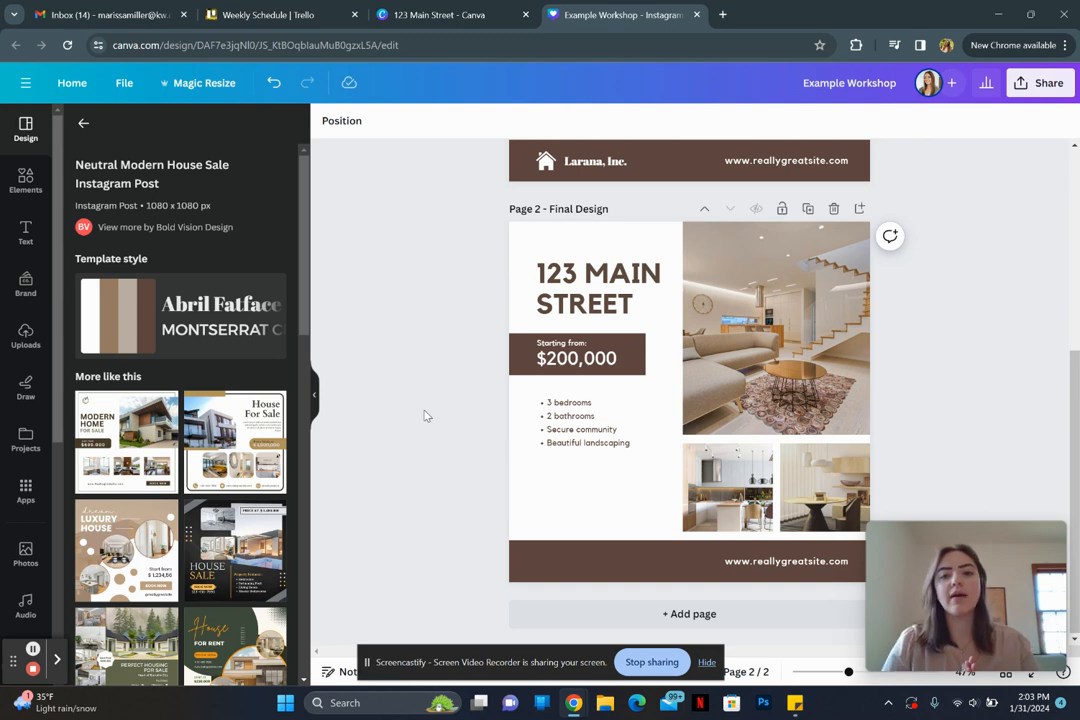
click(560, 436)
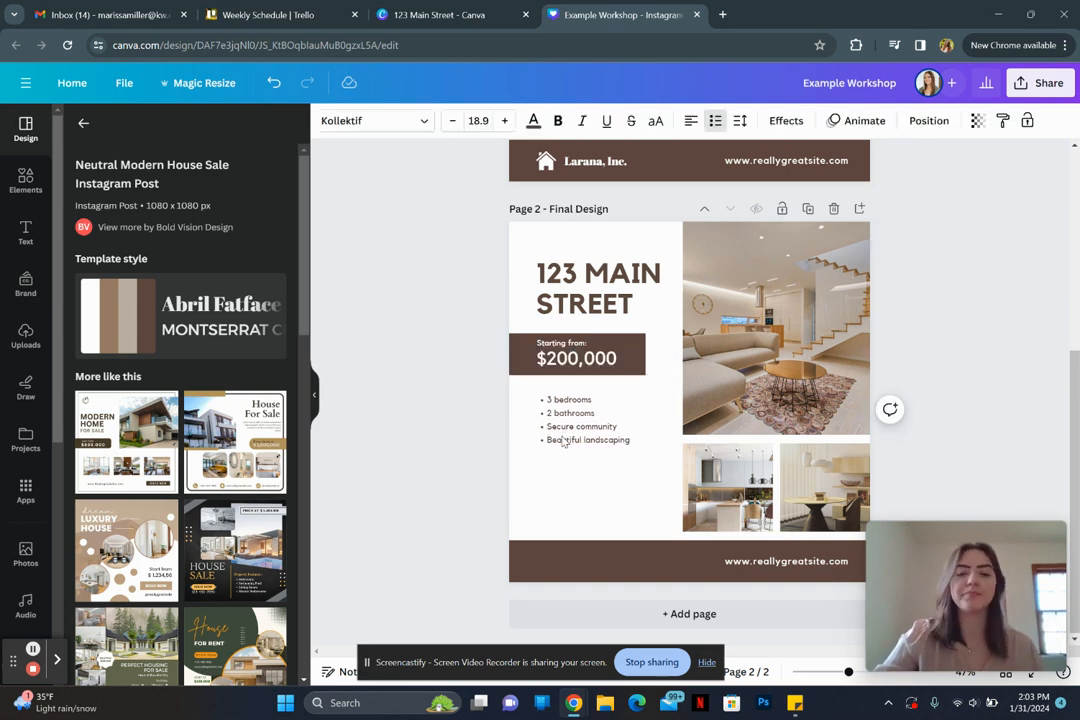
Step: Search the Elements library for 'frame'
click(563, 441)
click(452, 416)
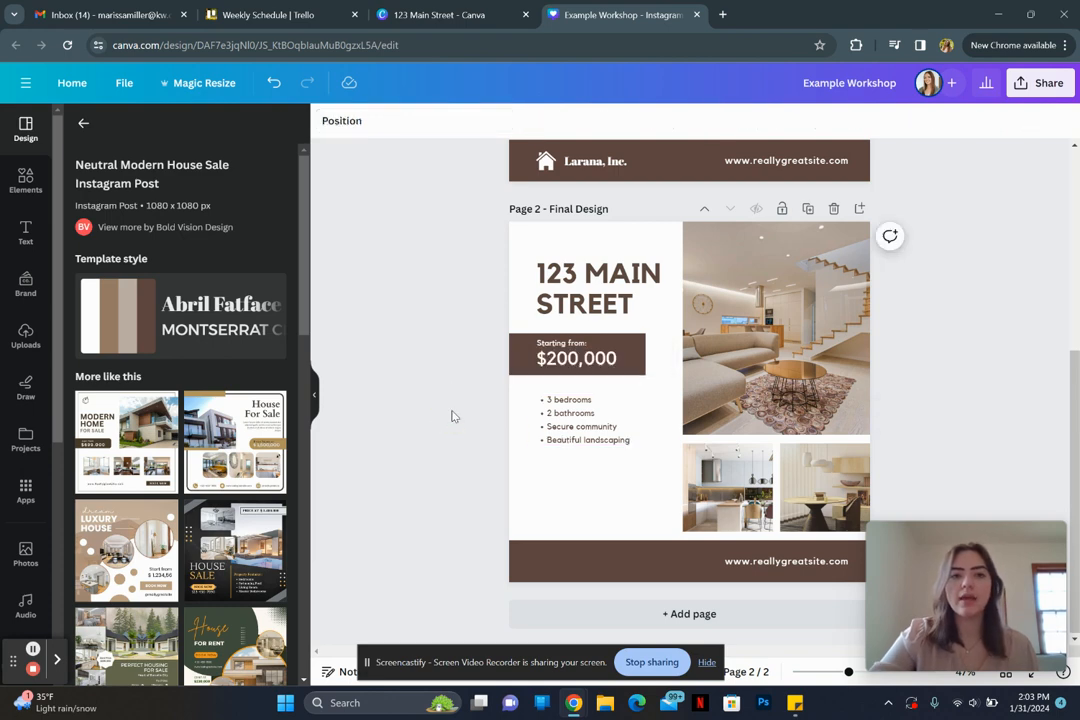
click(6, 189)
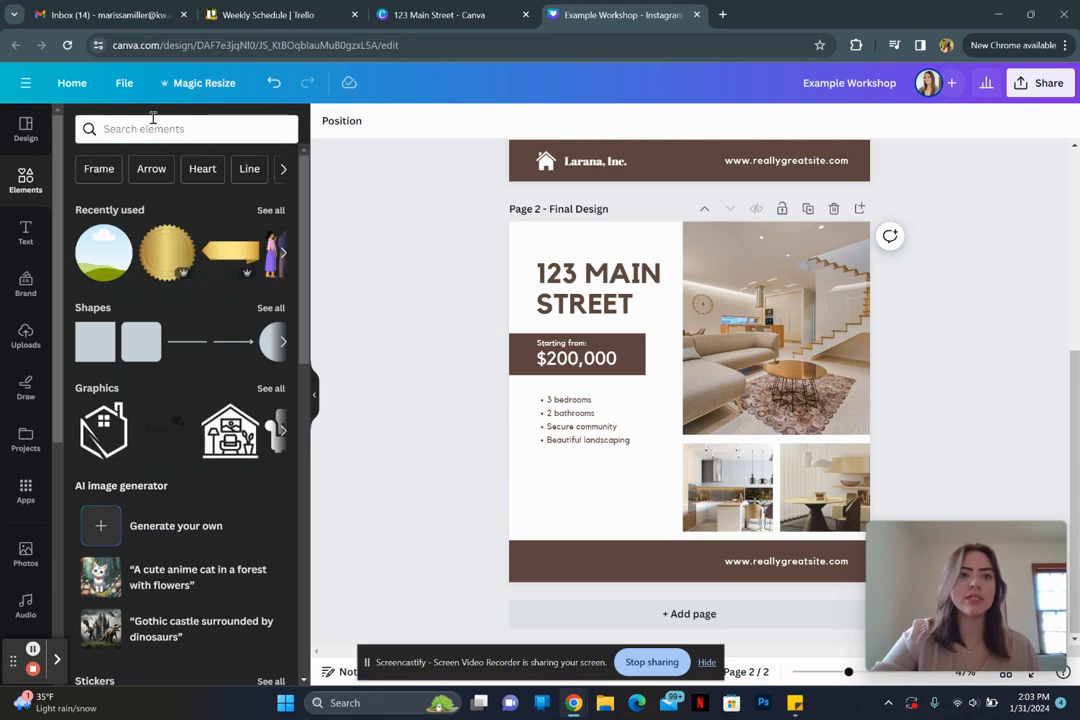
click(152, 127)
text(frame)
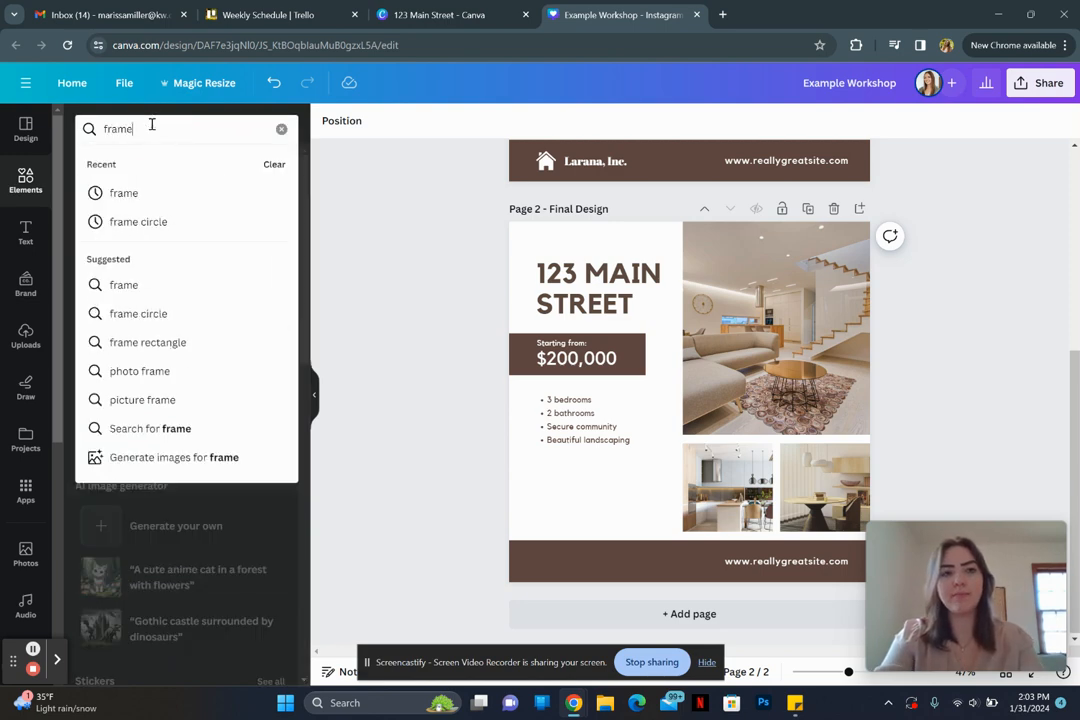
key(Return)
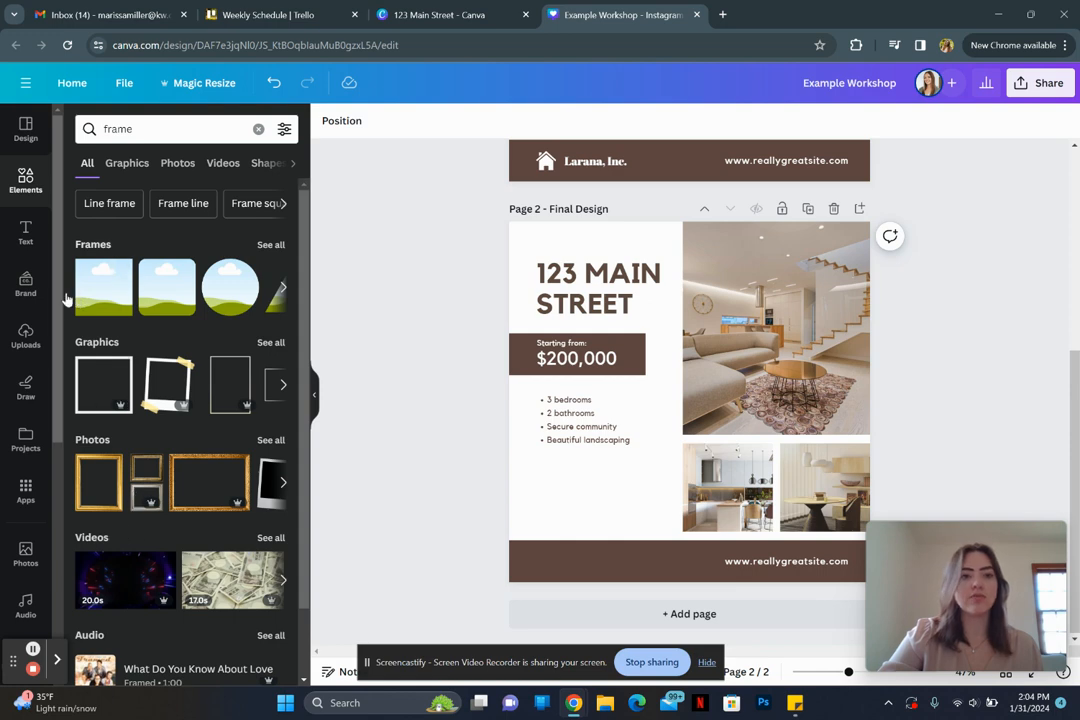
Step: Browse all frame shapes down to the basic circle, star and heart frames
scroll(51, 497, down, 2)
scroll(51, 497, up, 2)
click(271, 246)
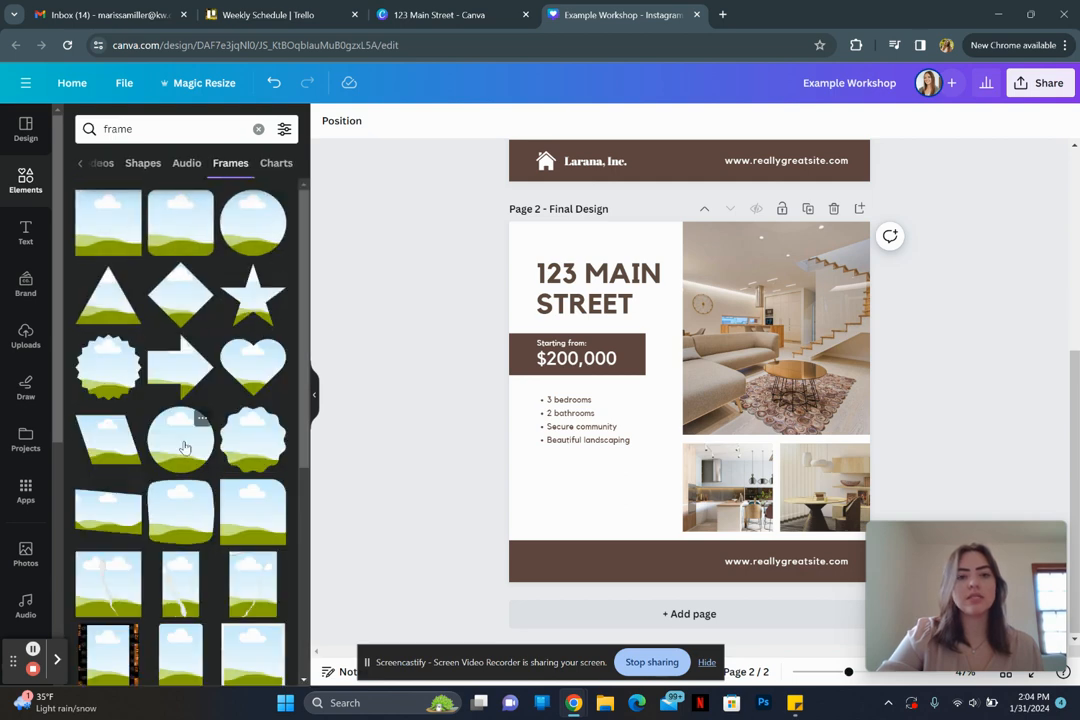
scroll(183, 440, down, 5)
scroll(183, 447, down, 6)
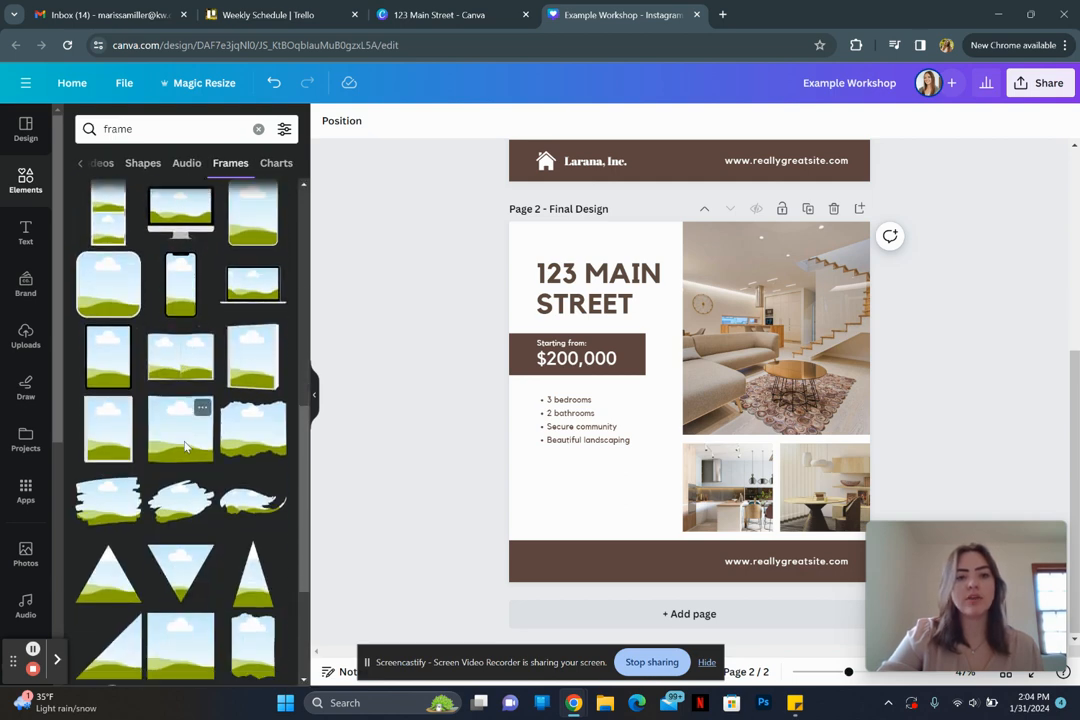
scroll(184, 447, down, 3)
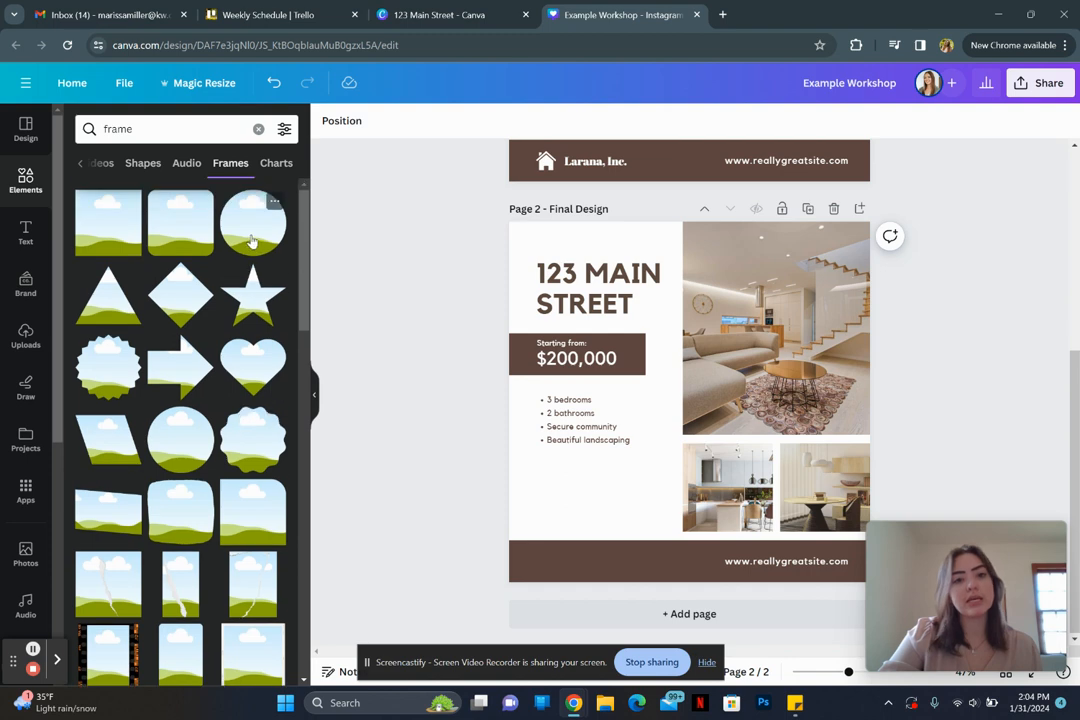
Step: Add a circle frame, shrink it, and place it bottom-left over the footer band
drag(250, 240, 272, 234)
click(255, 233)
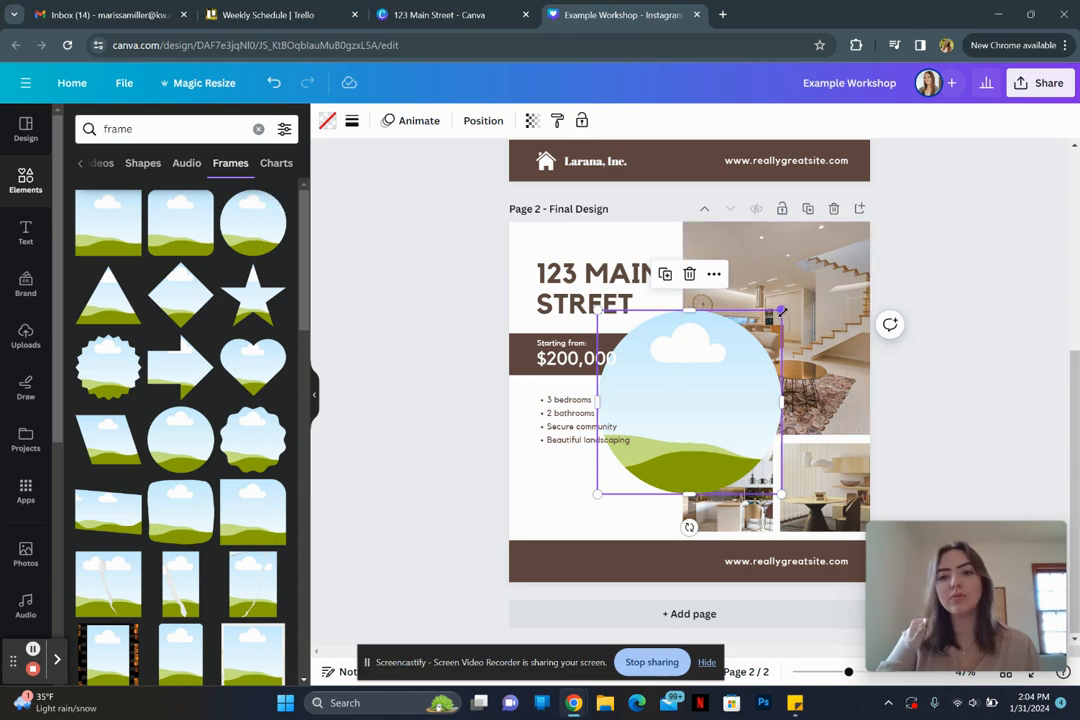
drag(781, 312, 690, 457)
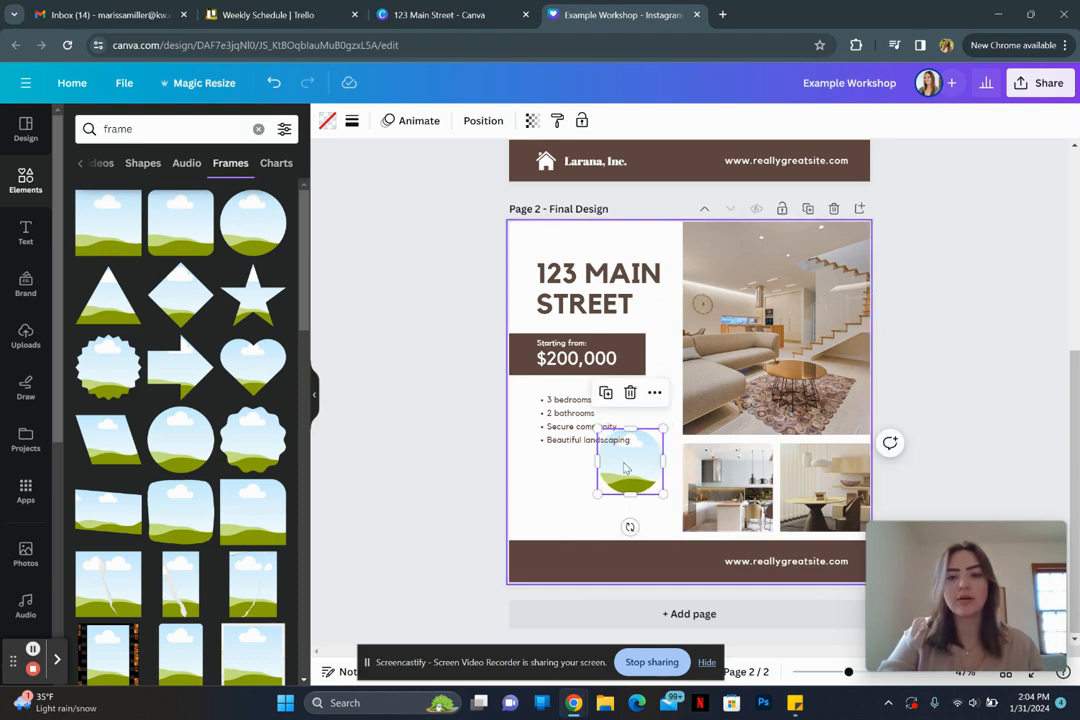
drag(625, 467, 564, 529)
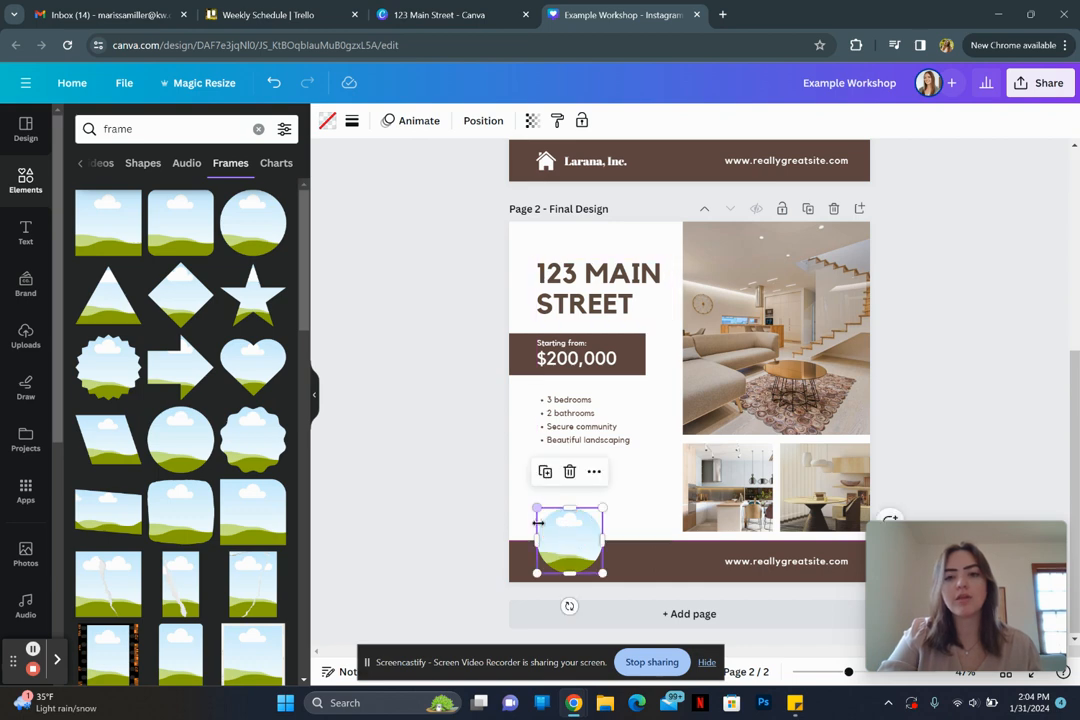
mouse_move(603, 507)
mouse_down()
mouse_move(612, 488)
mouse_move(613, 497)
mouse_up()
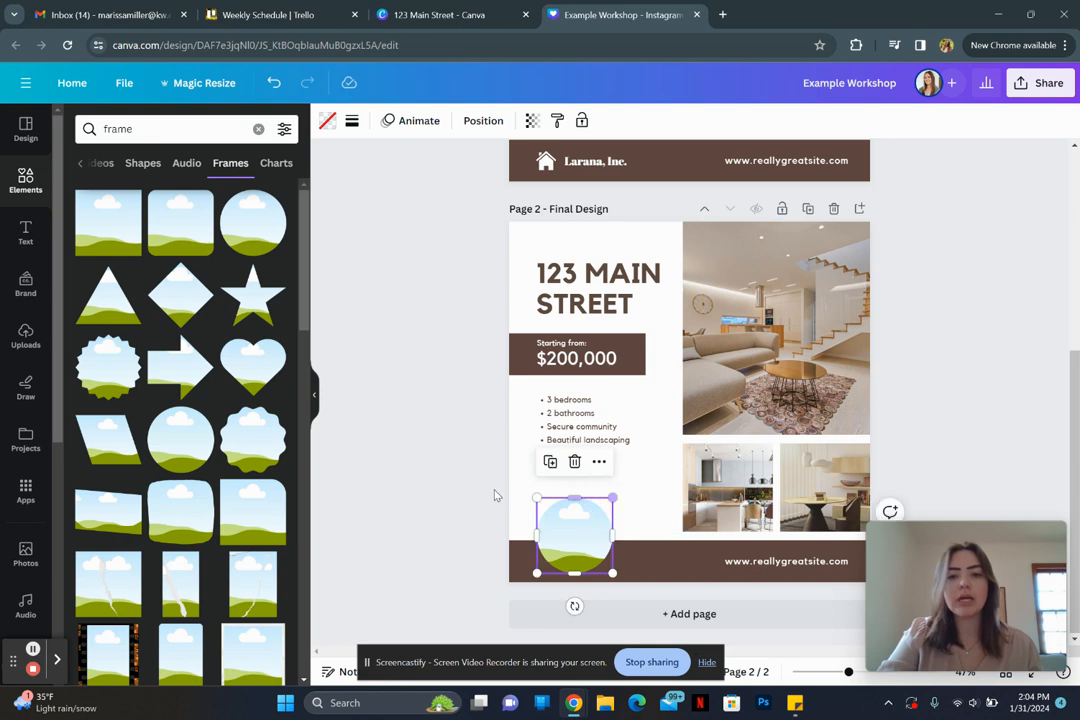
click(482, 492)
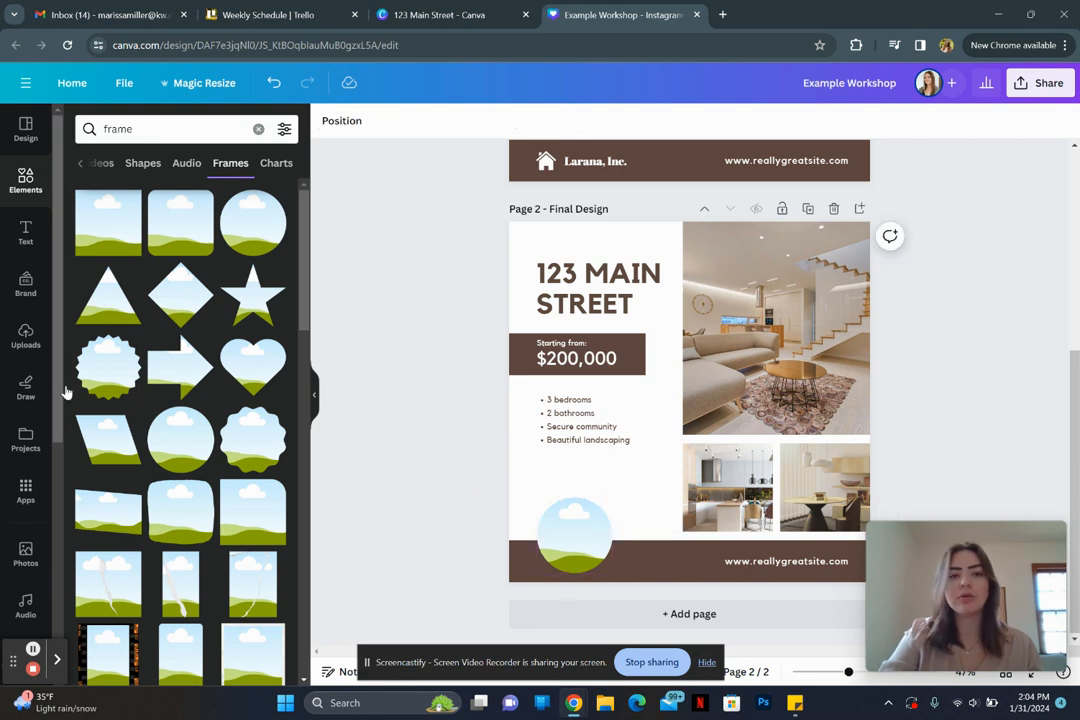
click(27, 337)
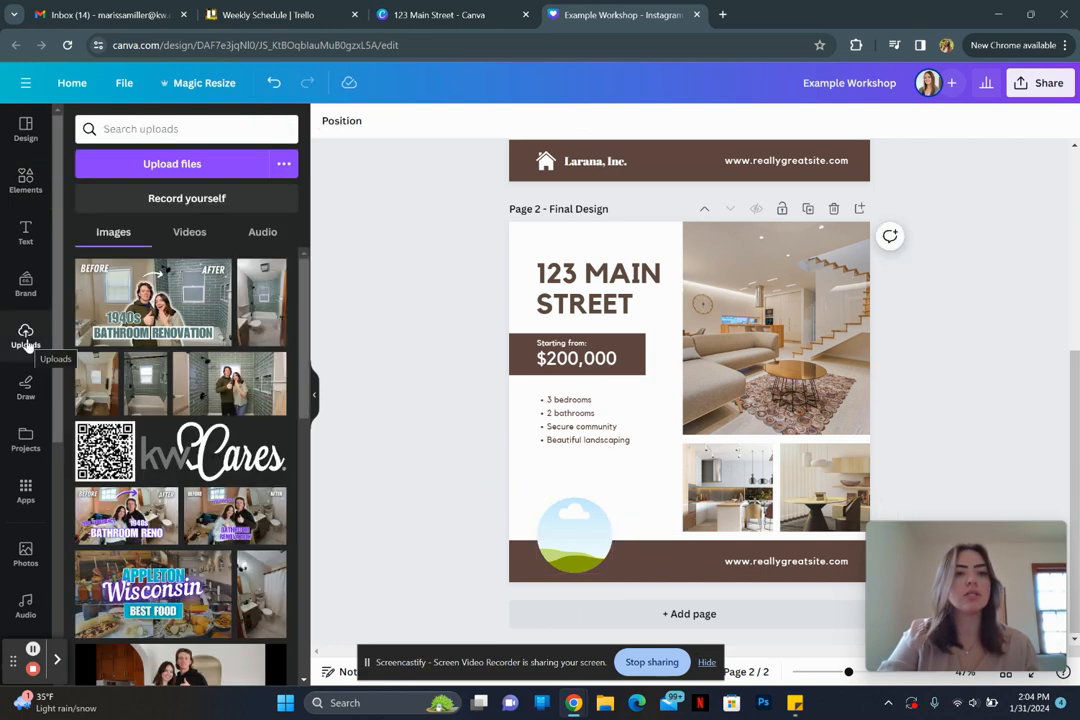
Step: Browse the uploaded images, then go to the Pictures folder in File Explorer
scroll(248, 554, down, 10)
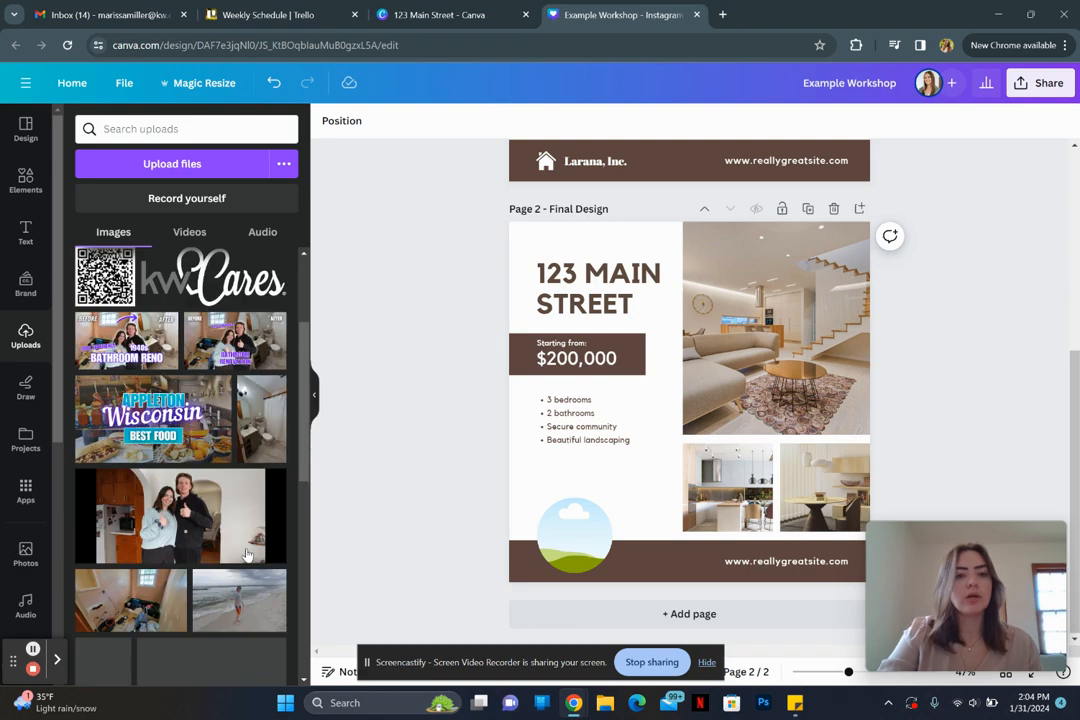
scroll(247, 553, up, 10)
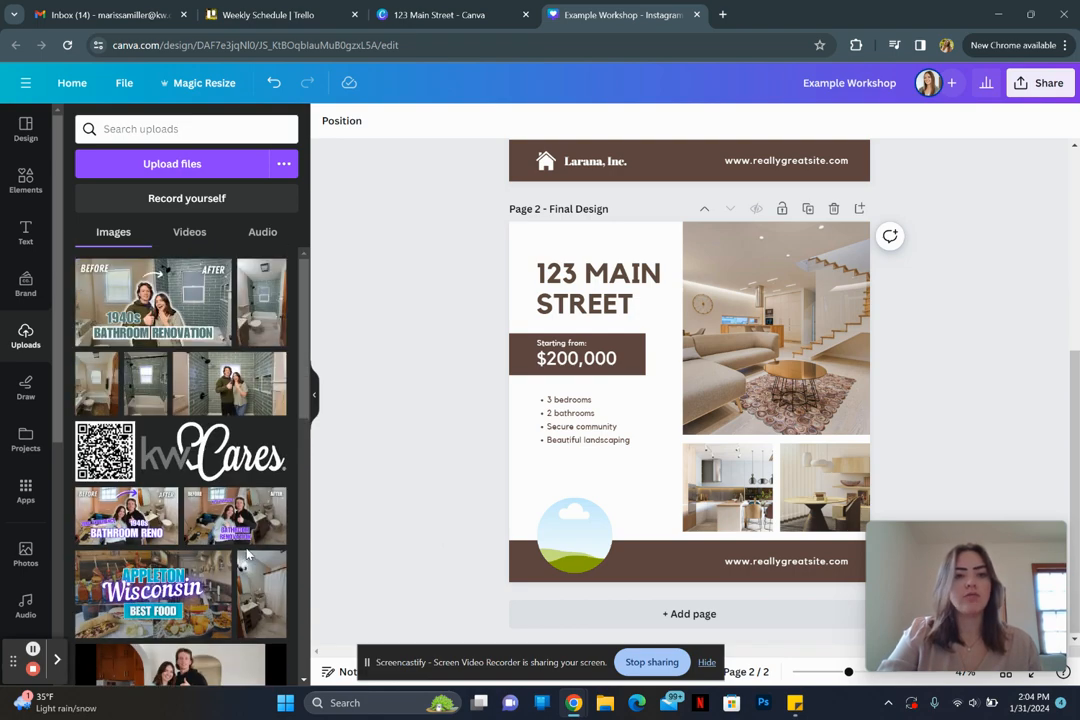
click(605, 705)
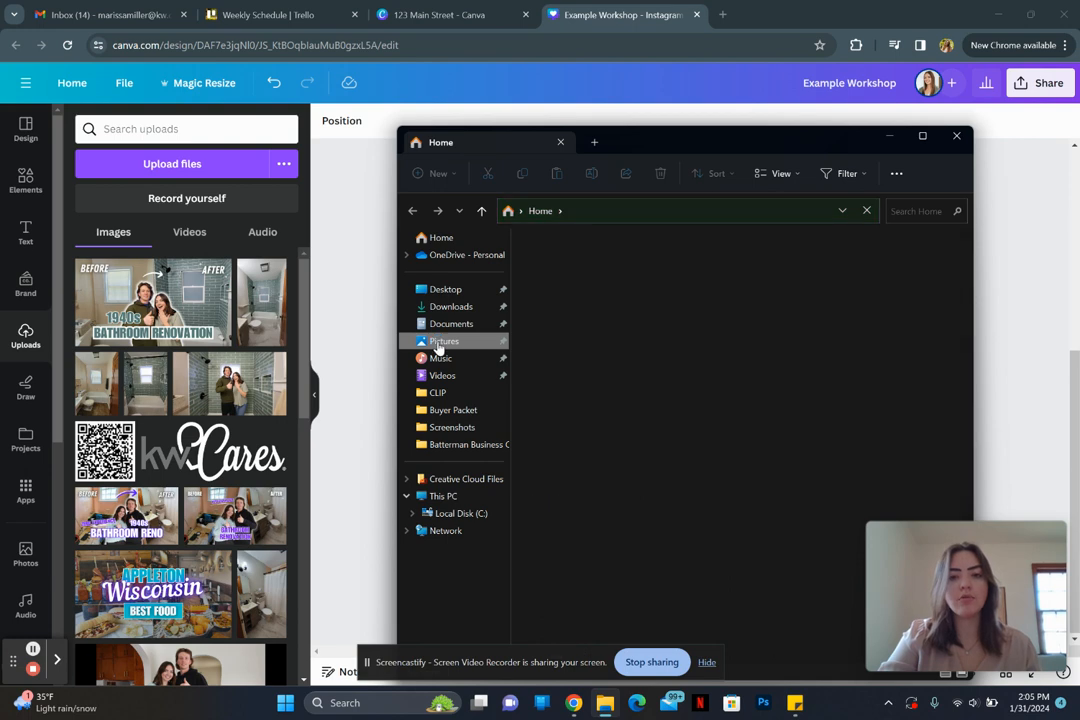
click(440, 342)
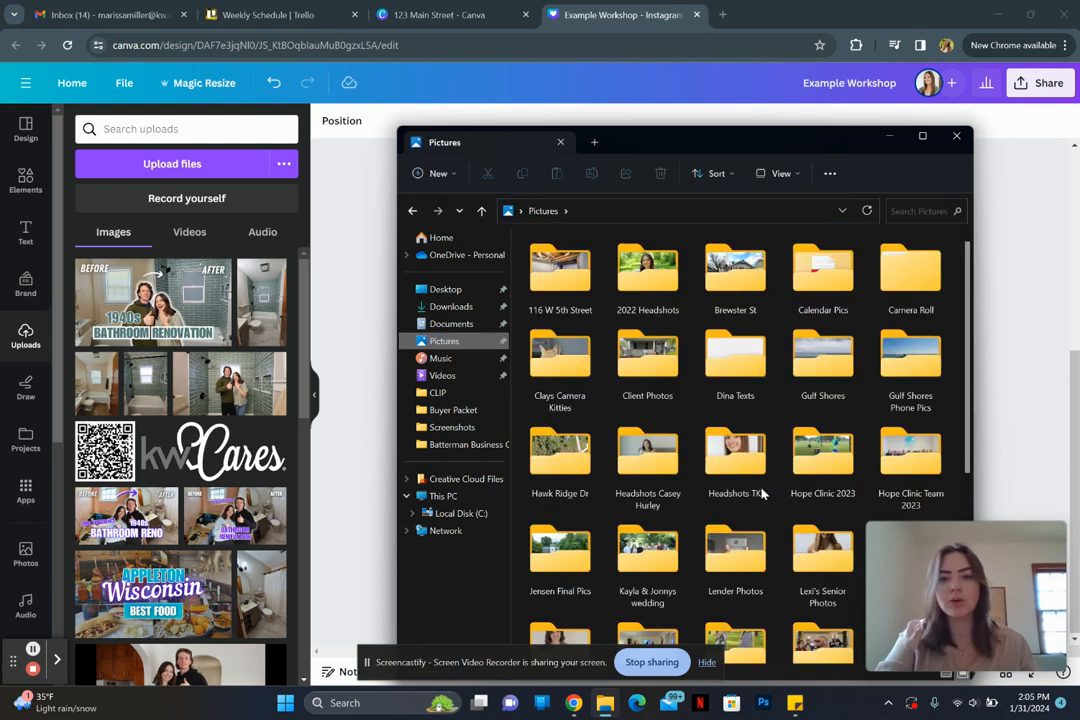
Step: Upload headshot 231016_015 from the headshots folder into Canva
double_click(650, 466)
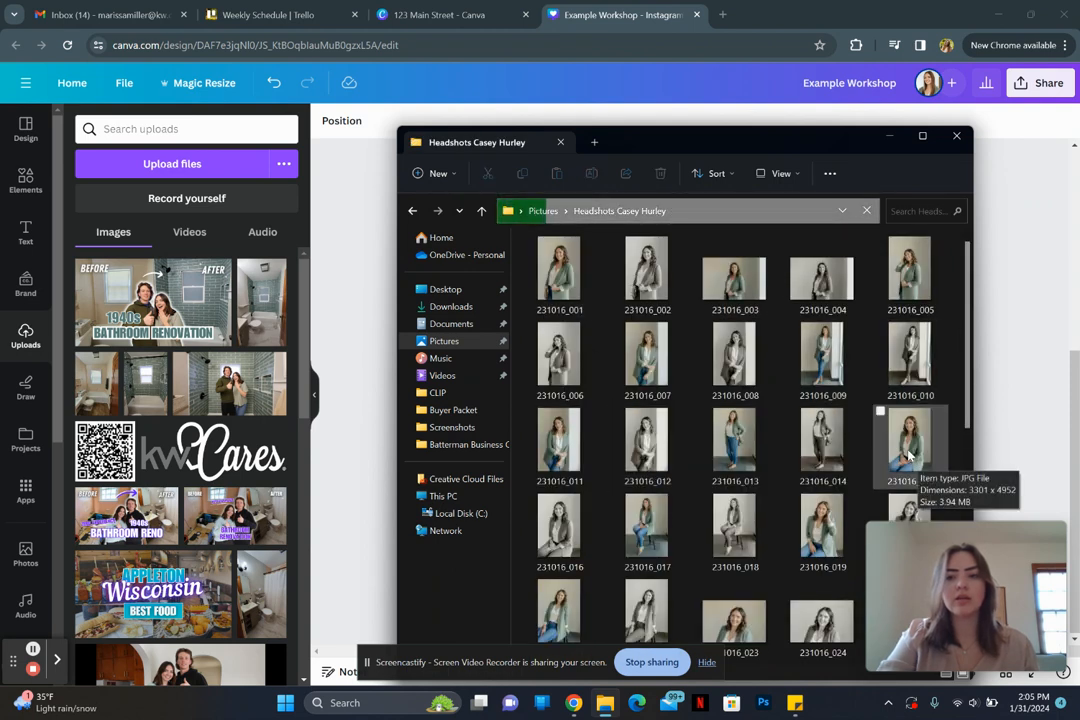
drag(908, 455, 200, 425)
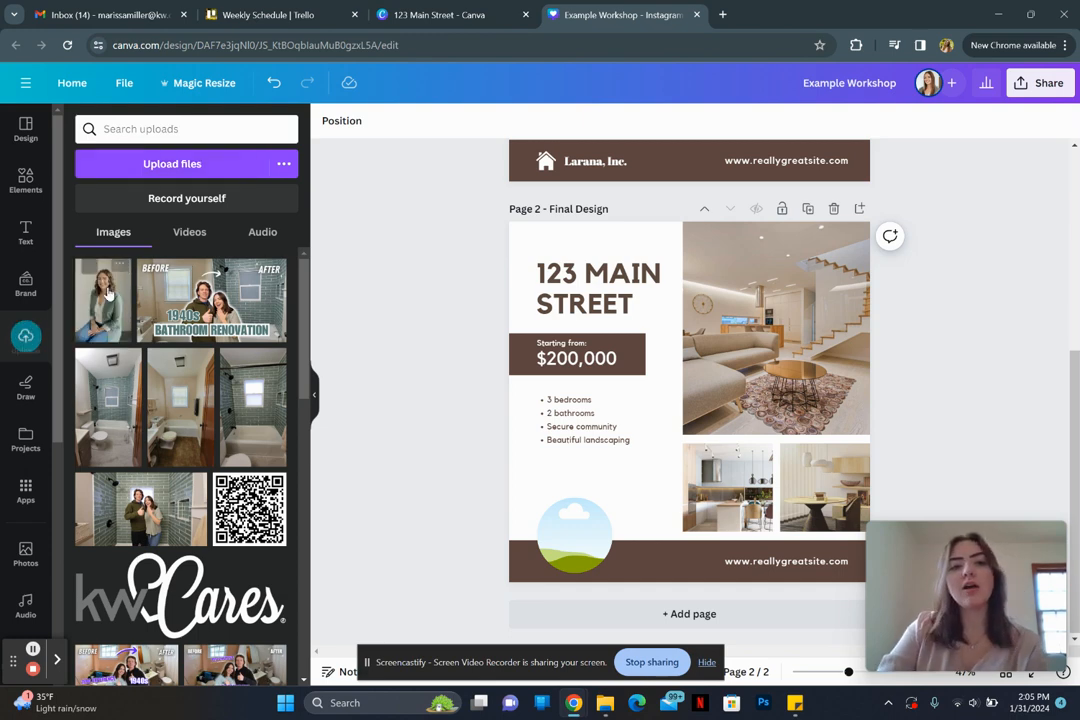
Step: Drop the uploaded headshot into the circle frame at the bottom-left
click(107, 307)
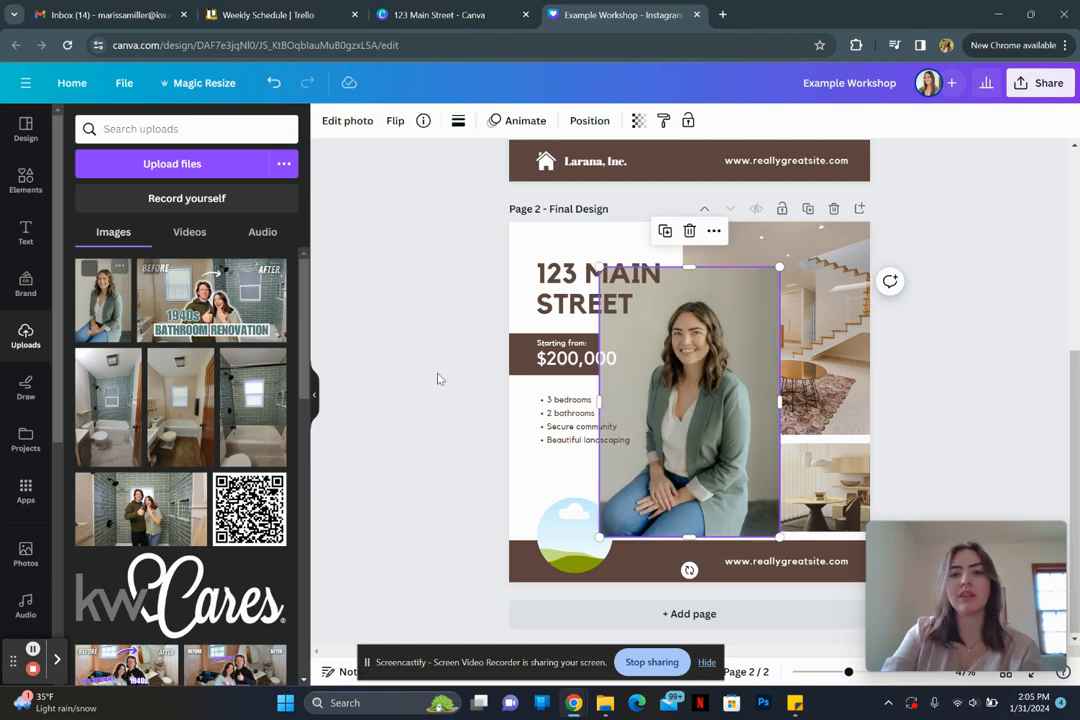
key(Delete)
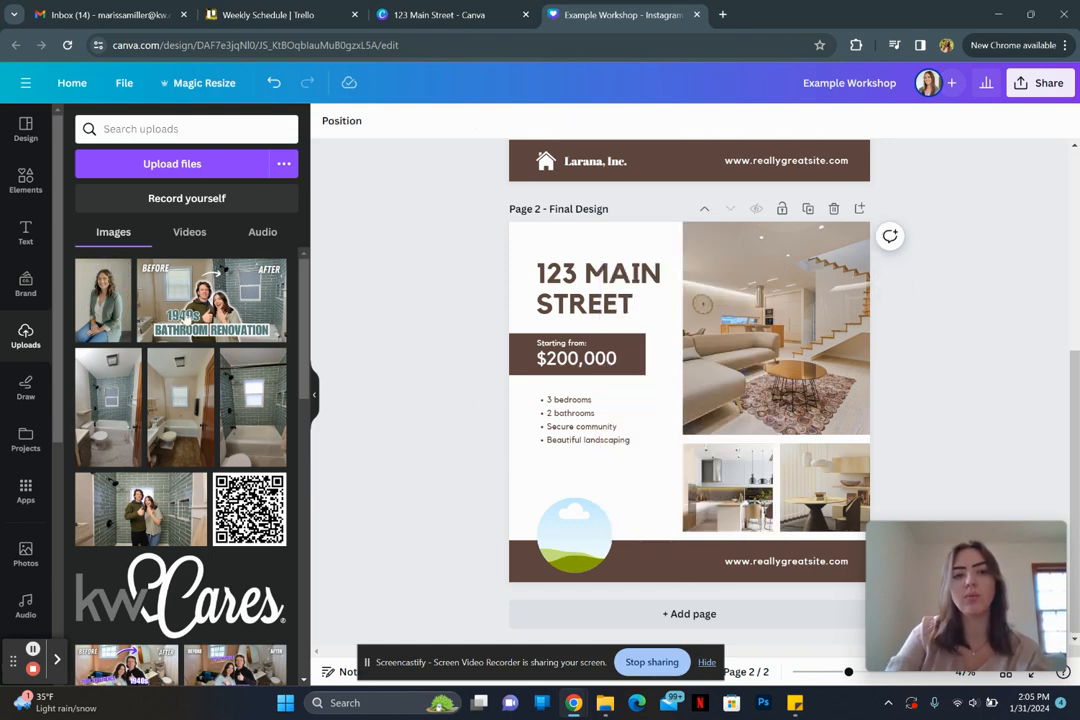
drag(98, 305, 590, 512)
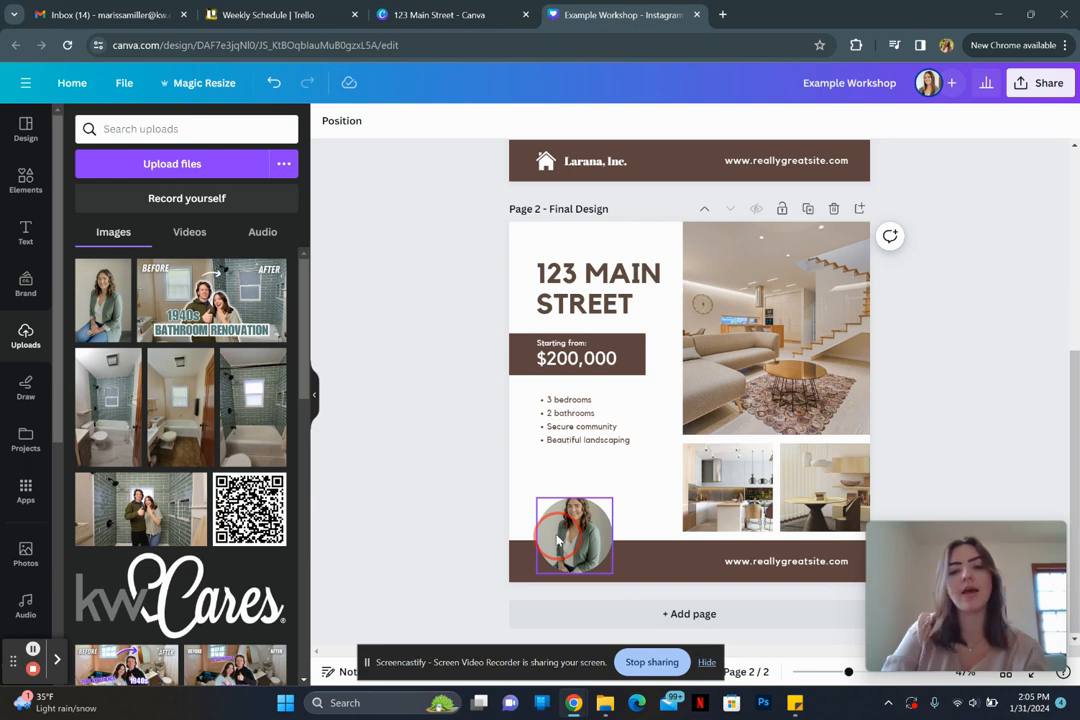
drag(588, 541, 586, 512)
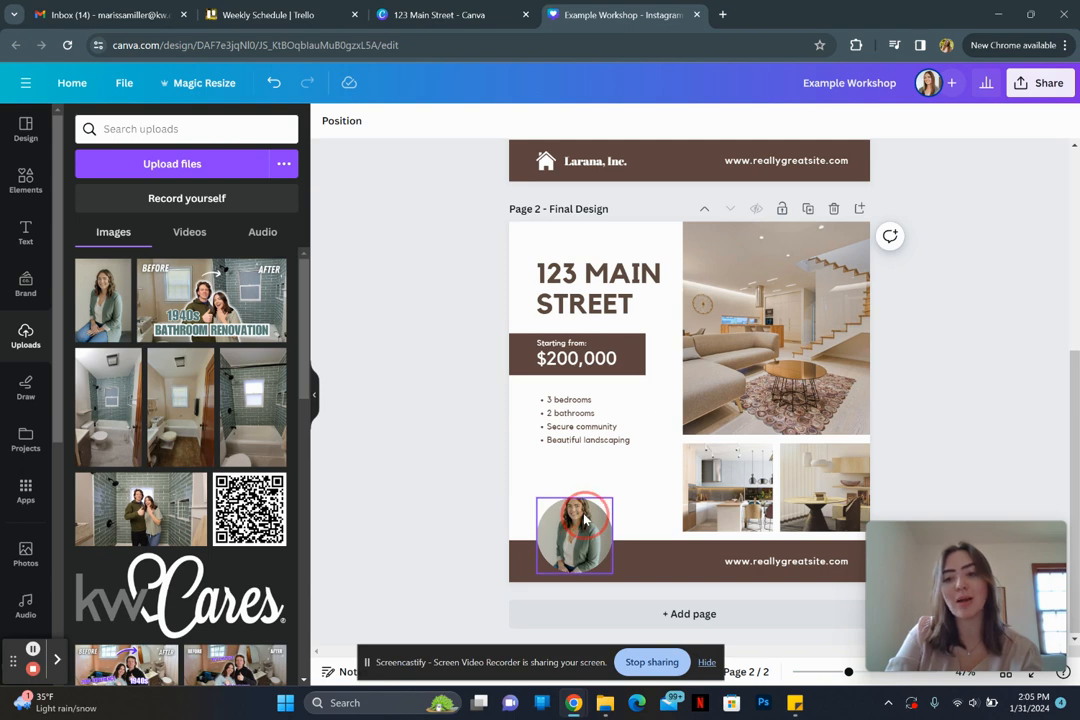
click(574, 530)
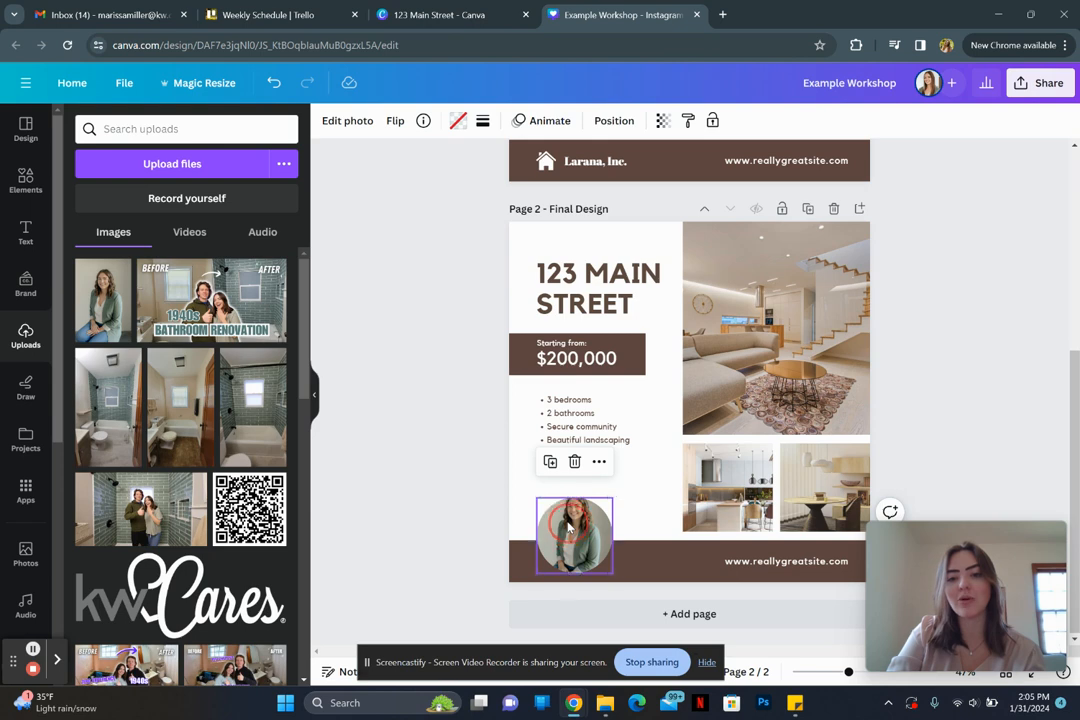
Step: Crop the headshot so her face and shoulders fill the circle
double_click(568, 523)
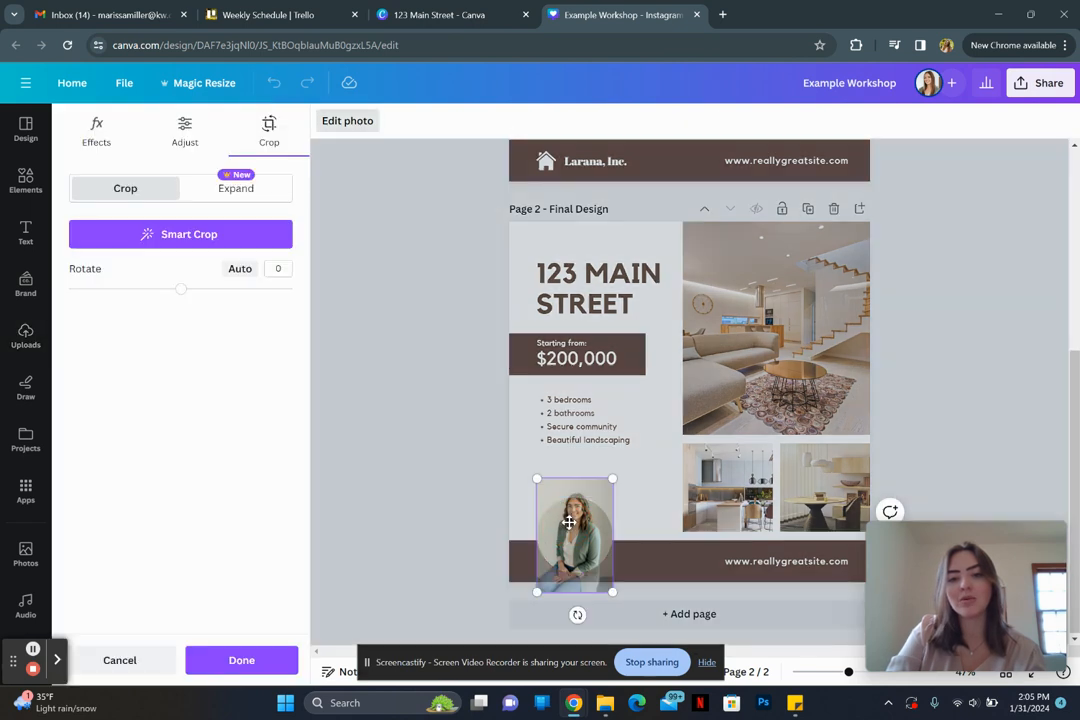
drag(578, 523, 578, 536)
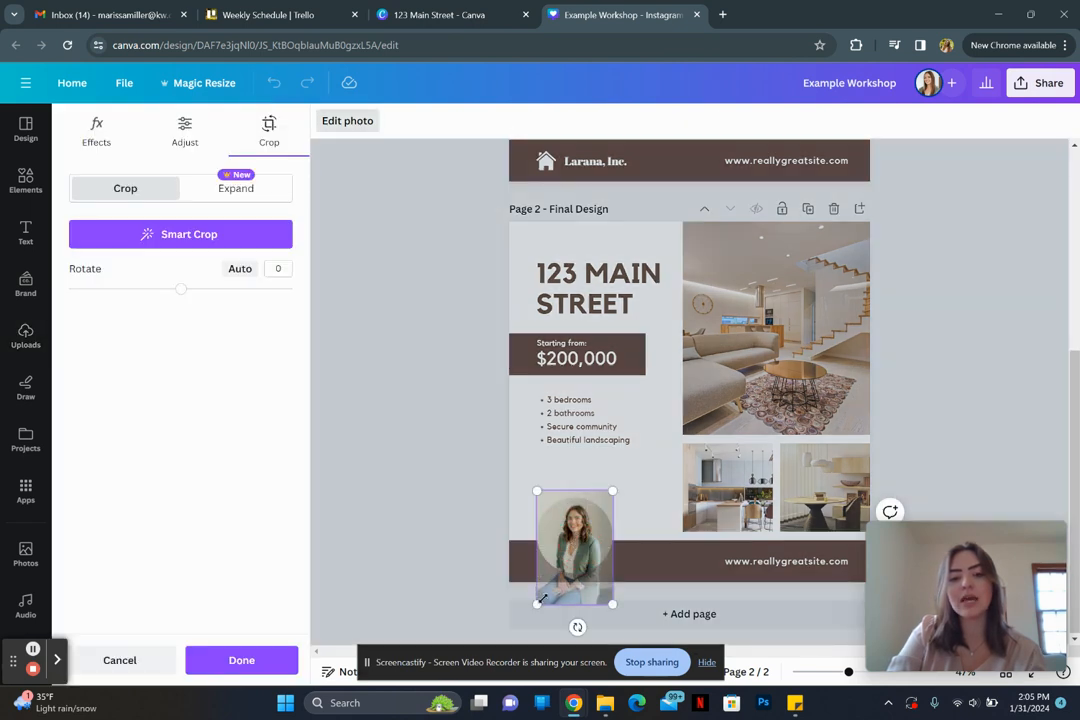
drag(537, 604, 520, 634)
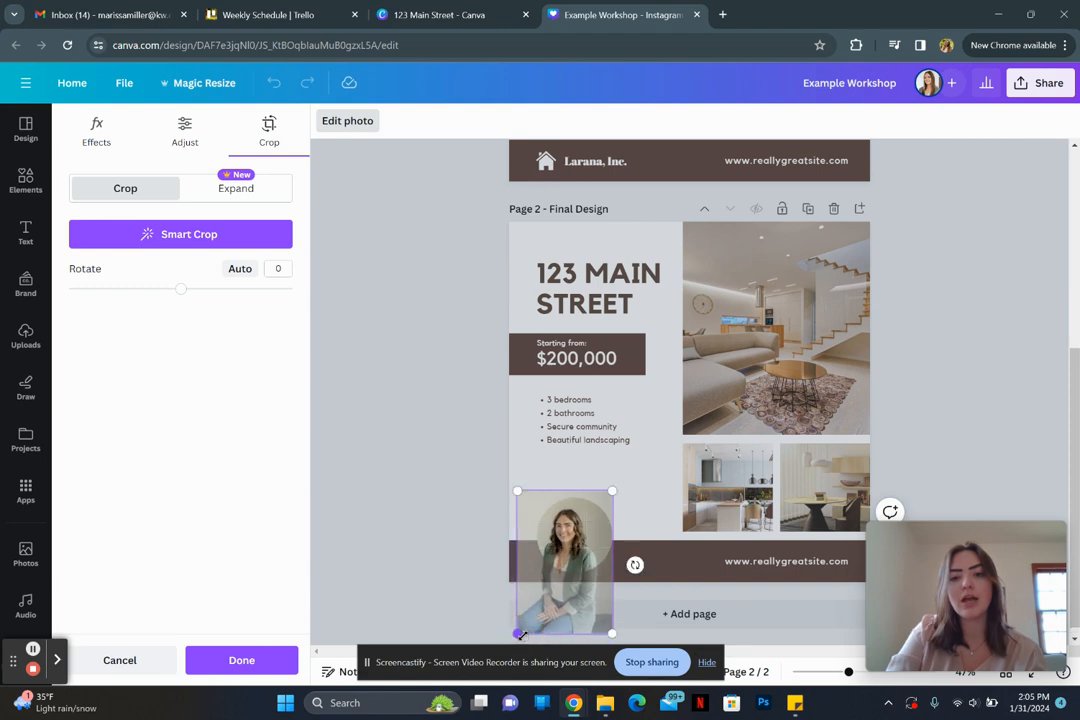
drag(567, 593, 582, 586)
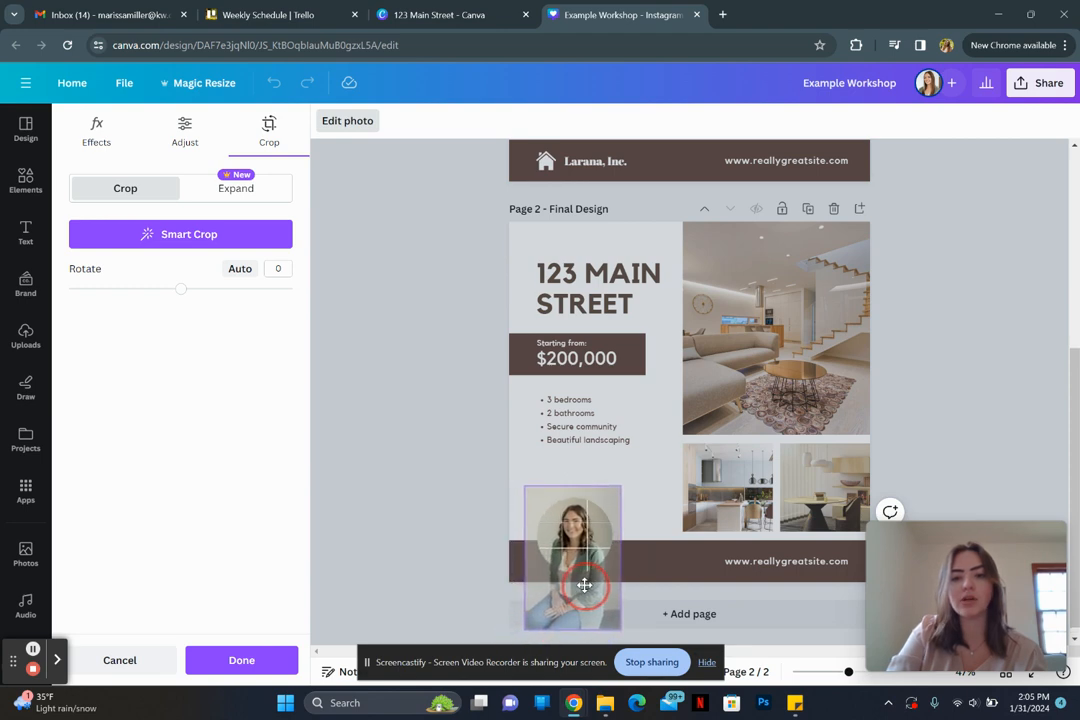
click(584, 585)
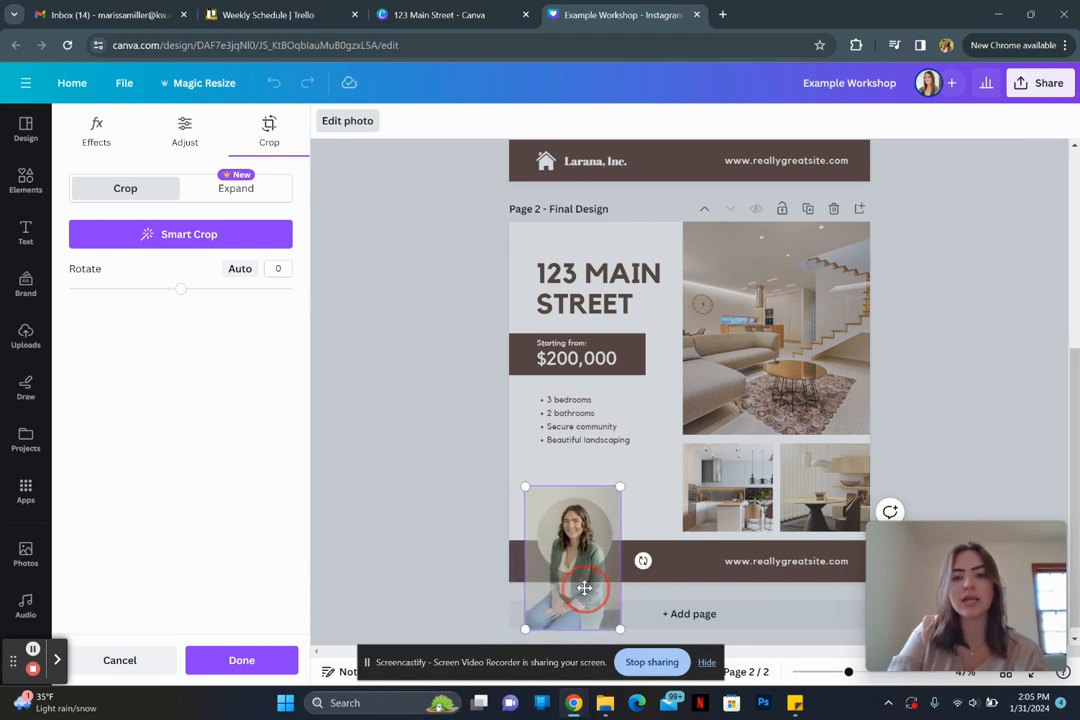
click(413, 435)
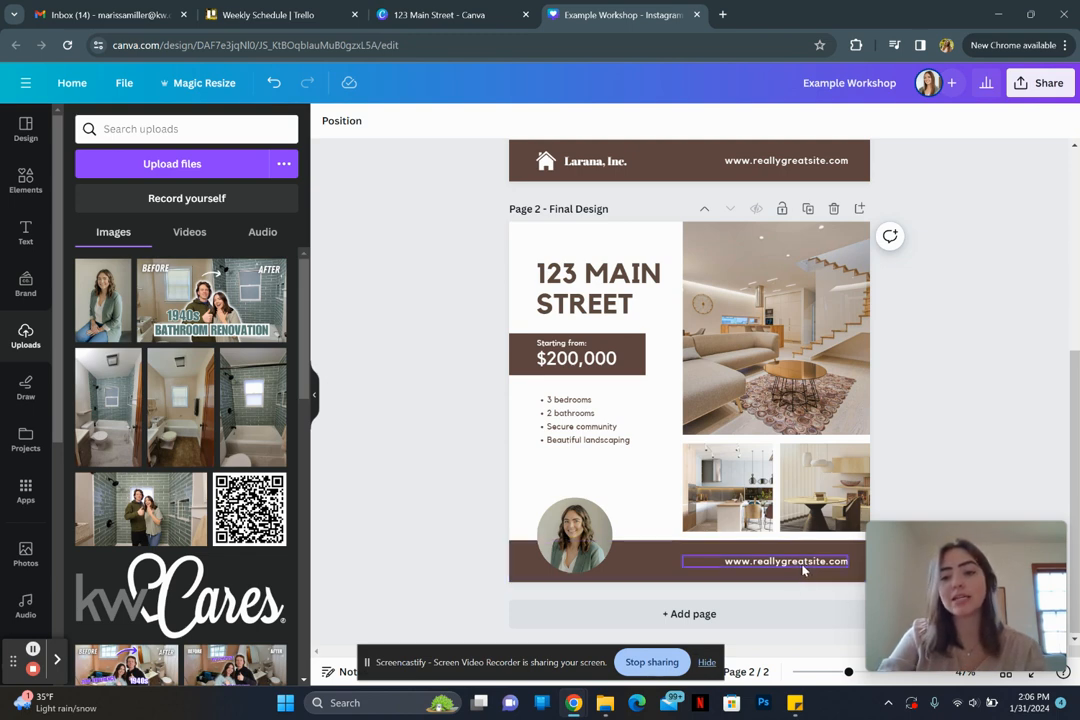
Step: Move the footer text left, left-align it, and replace it with the agent's name plus ', REALTOR'
drag(802, 568, 744, 562)
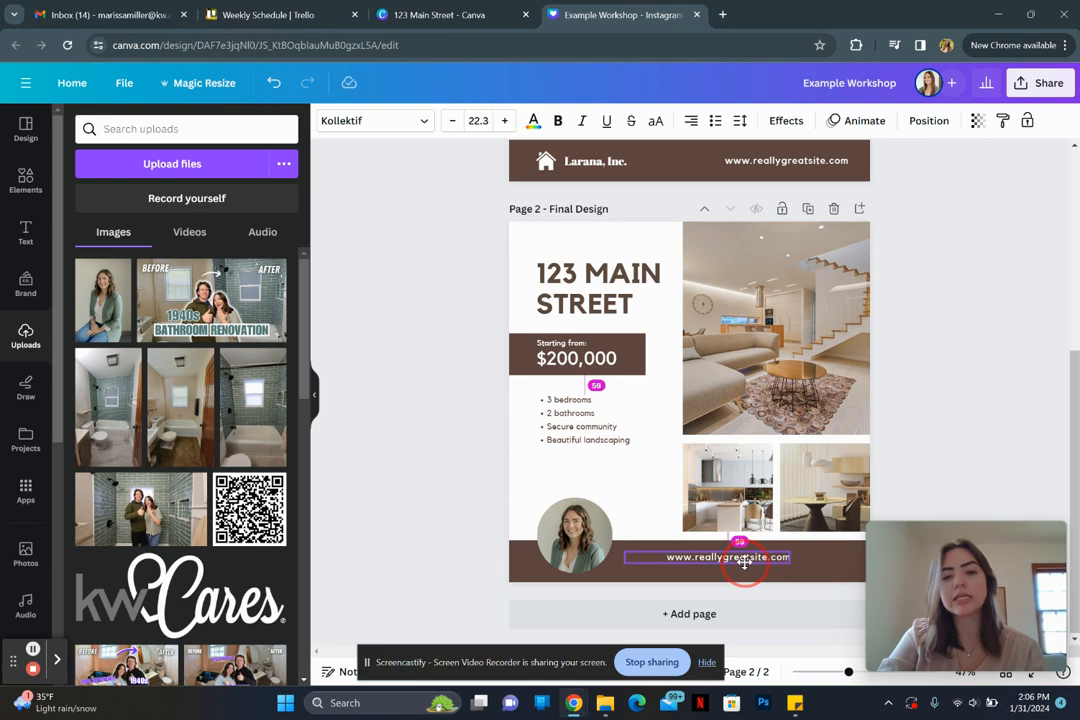
drag(744, 562, 746, 571)
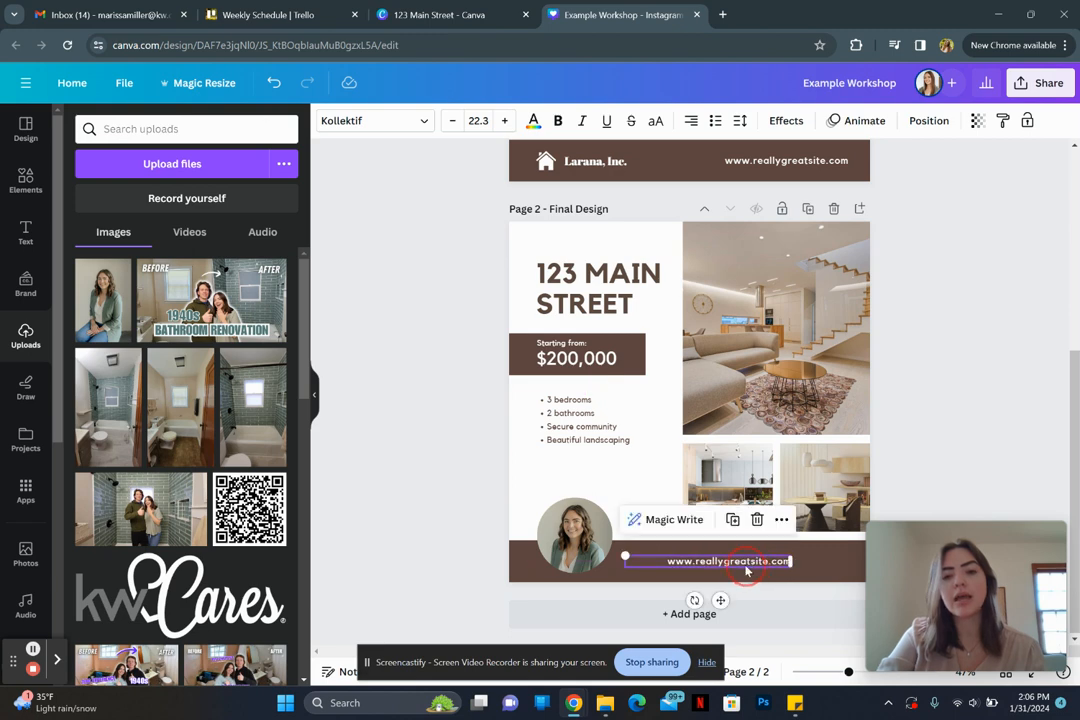
click(691, 120)
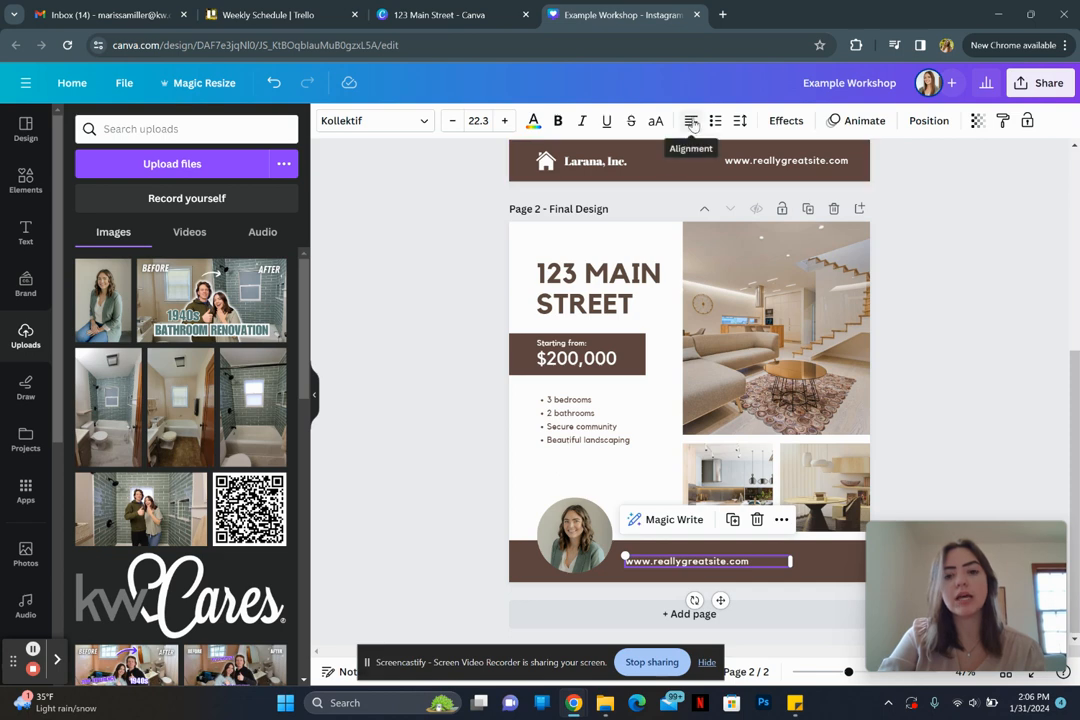
double_click(703, 562)
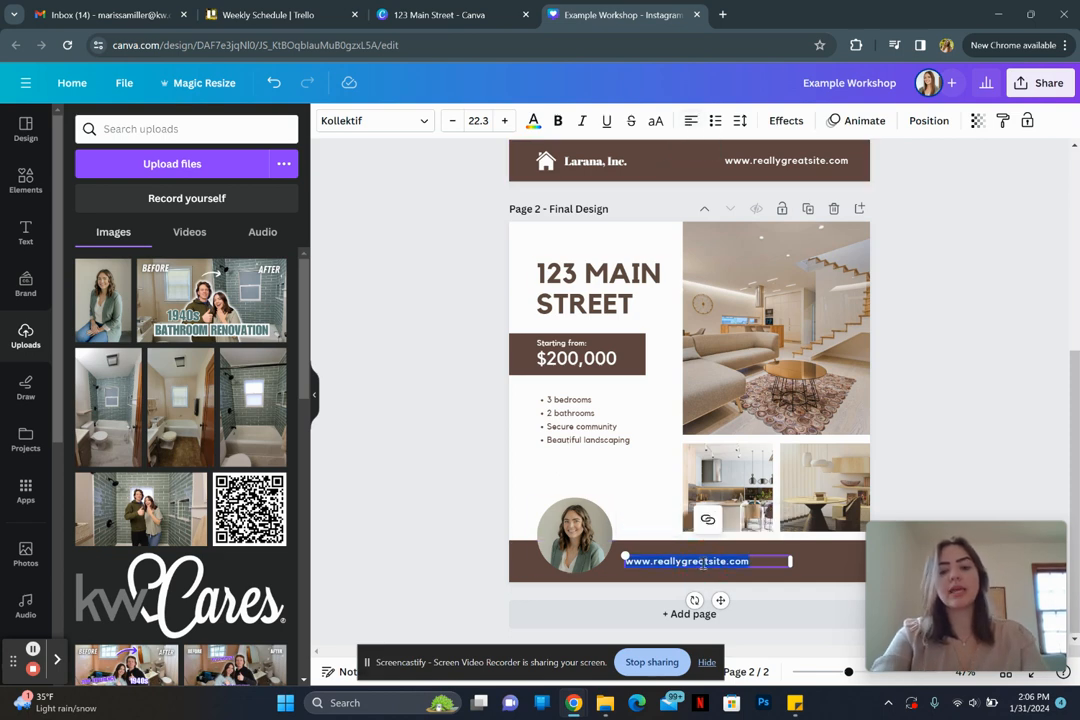
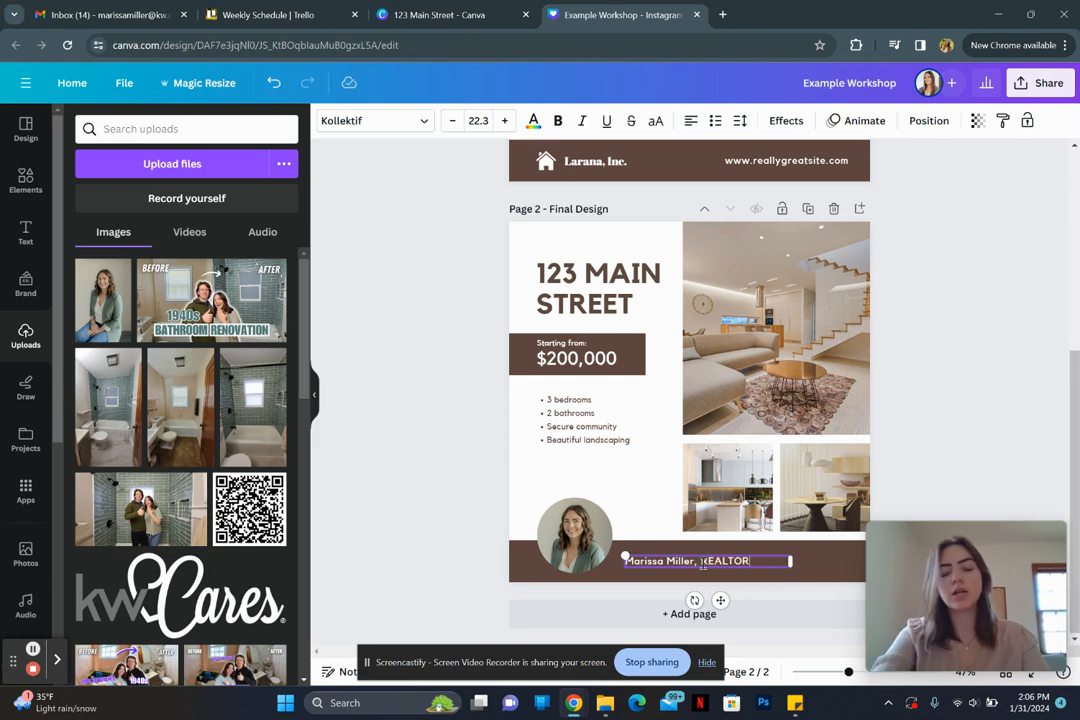
Step: Add a second line with the agent's phone number and e-mail, widen the box, and shrink it to 16.3
key(Return)
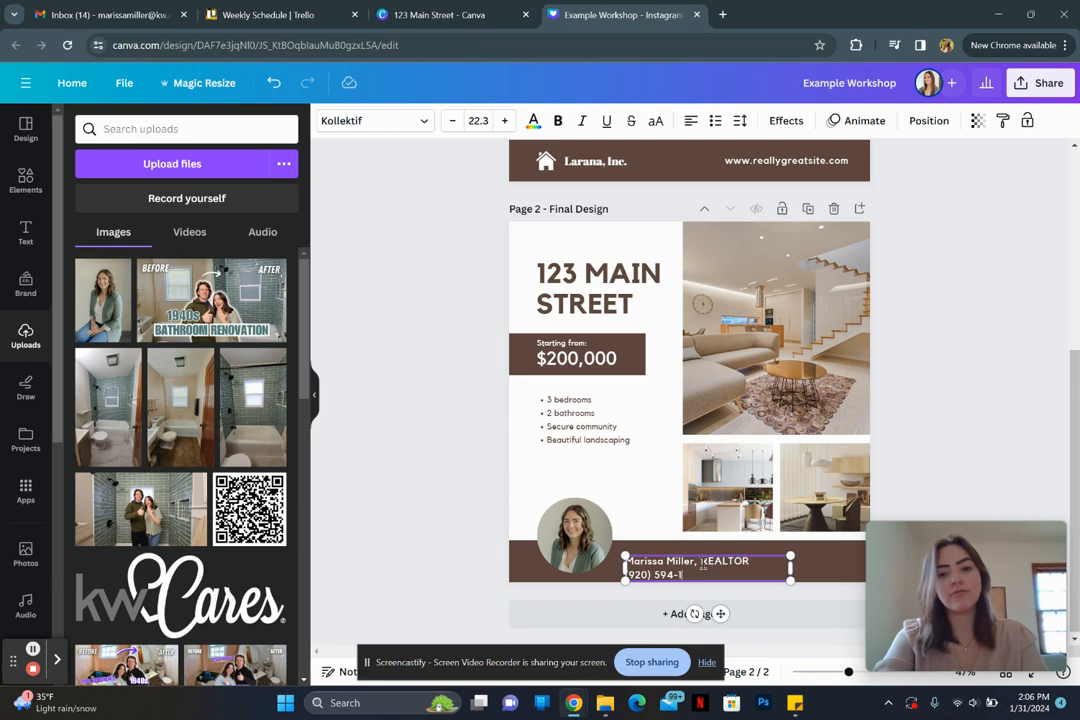
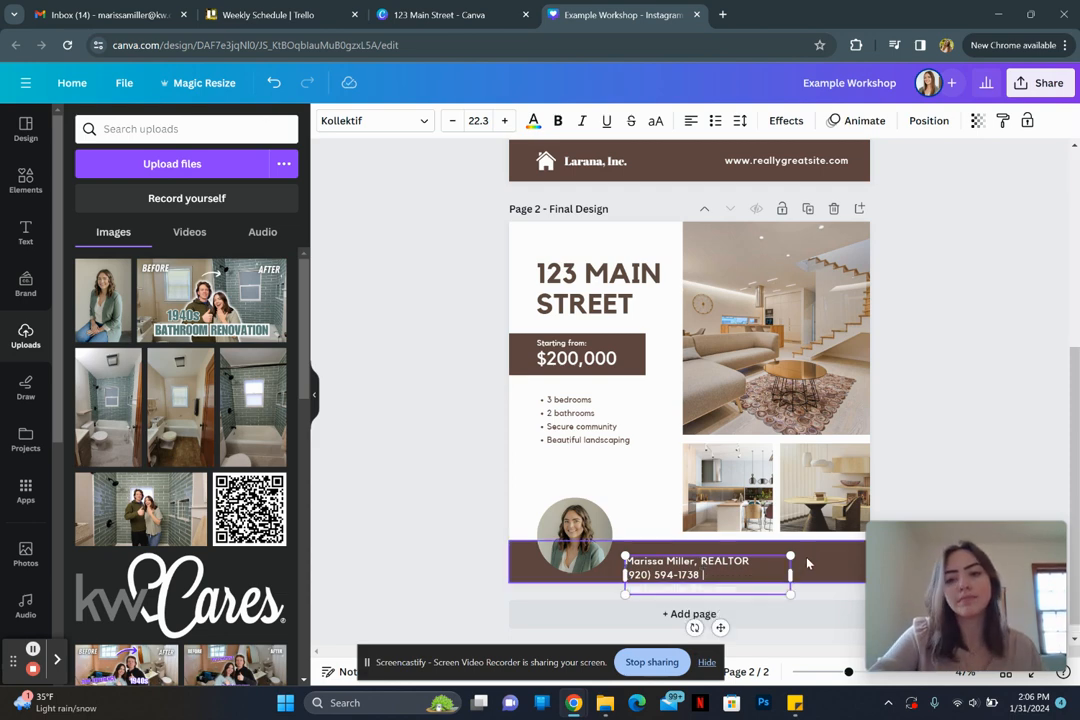
drag(790, 574, 822, 572)
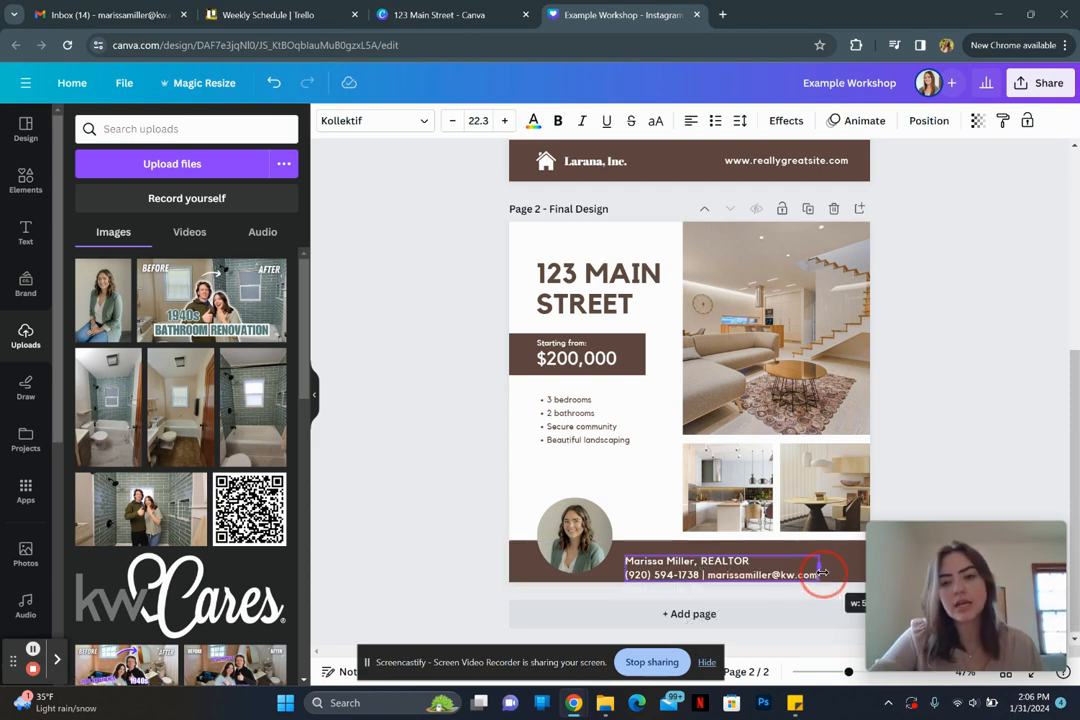
triple_click(803, 577)
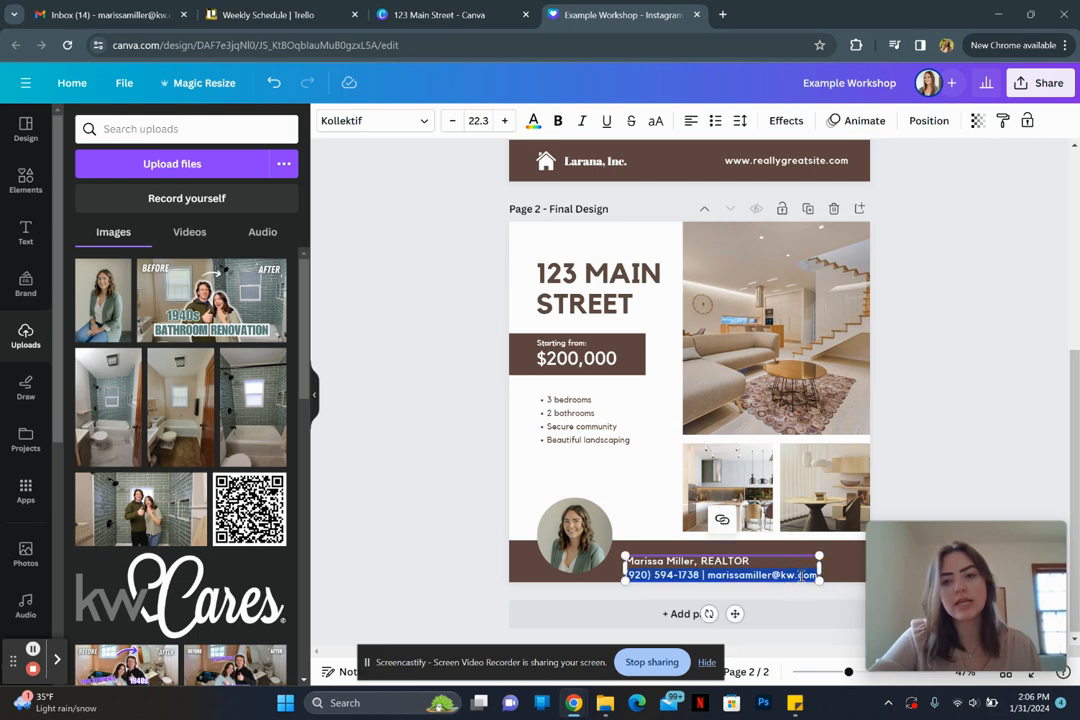
click(452, 120)
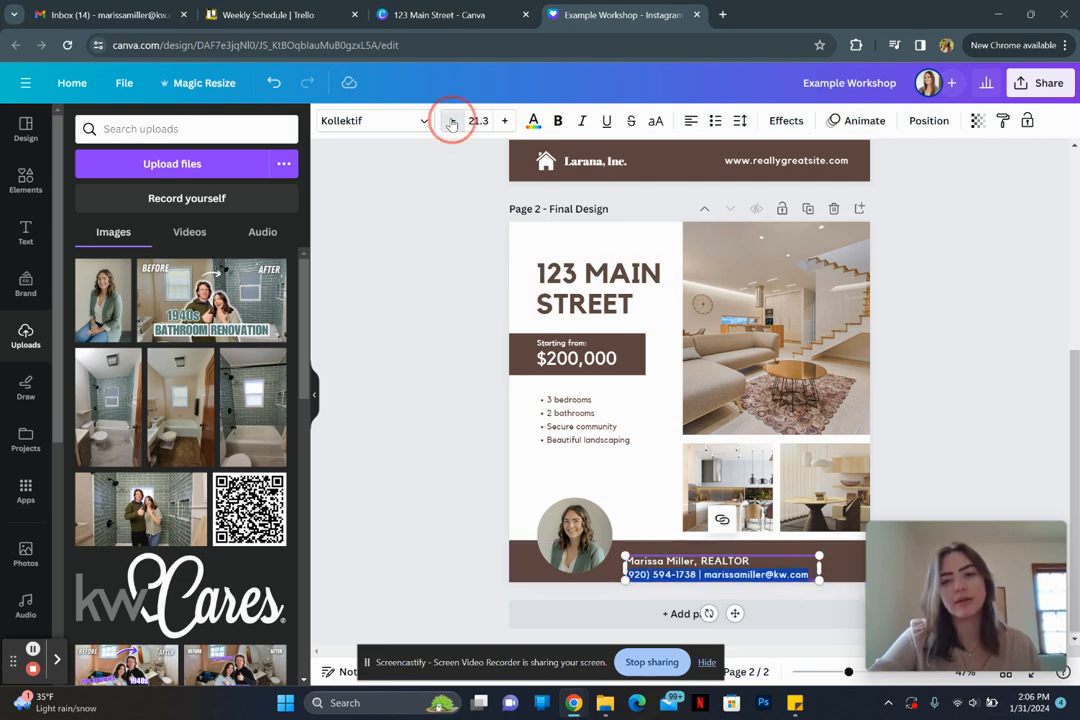
click(452, 120)
click(452, 120)
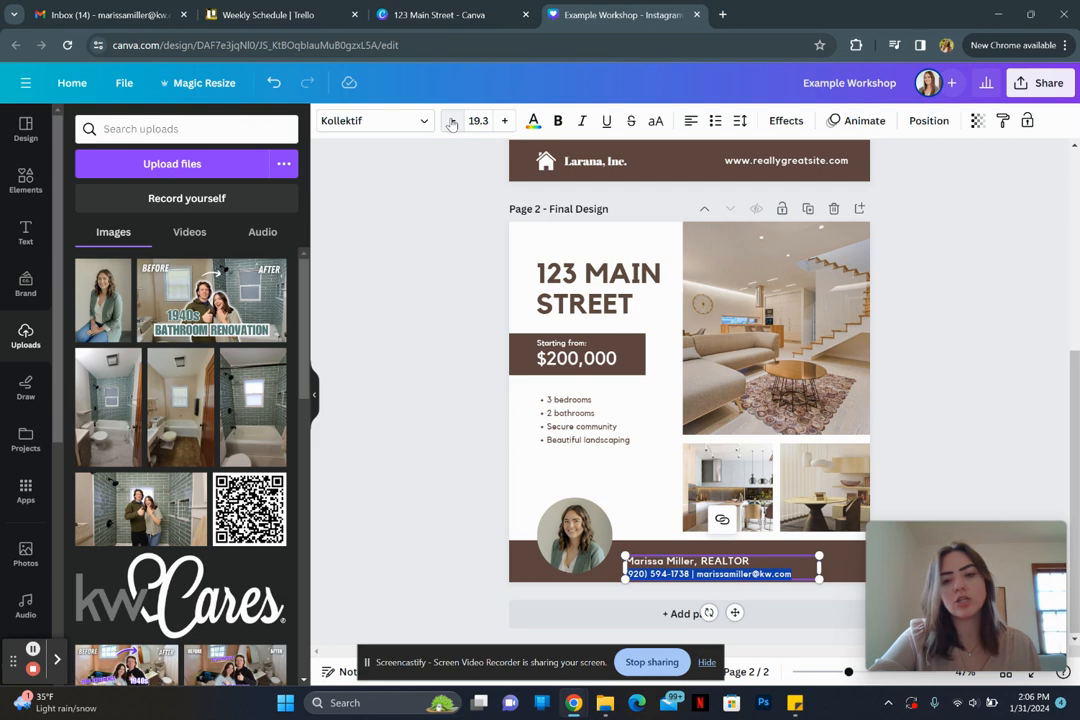
click(452, 120)
click(452, 120)
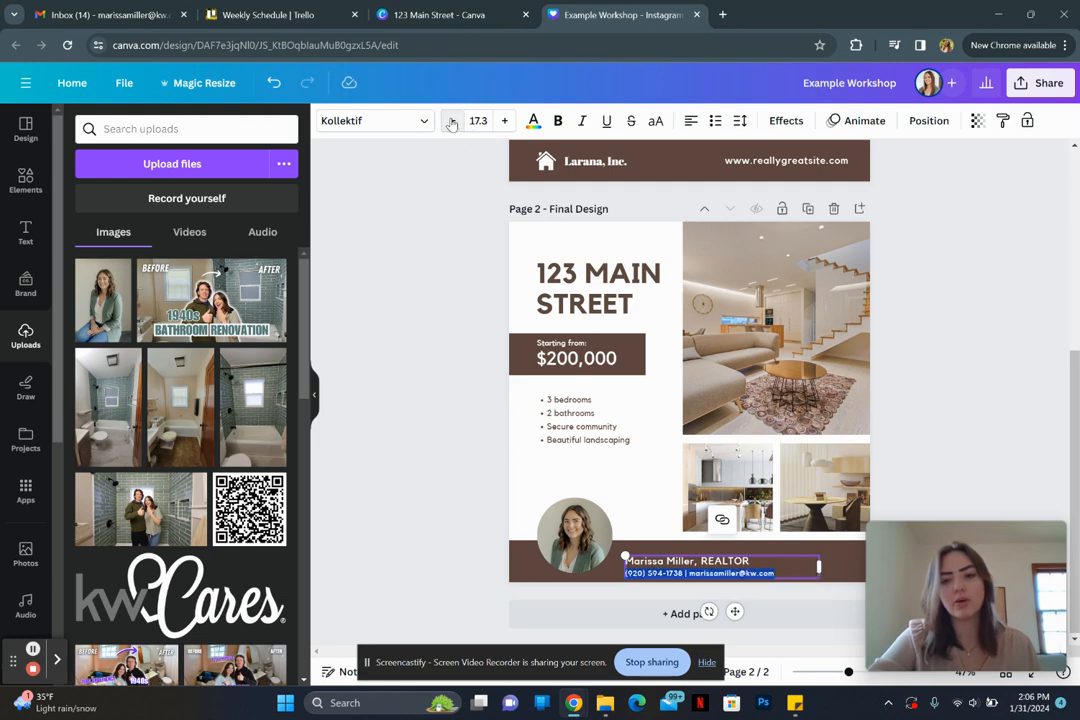
click(452, 120)
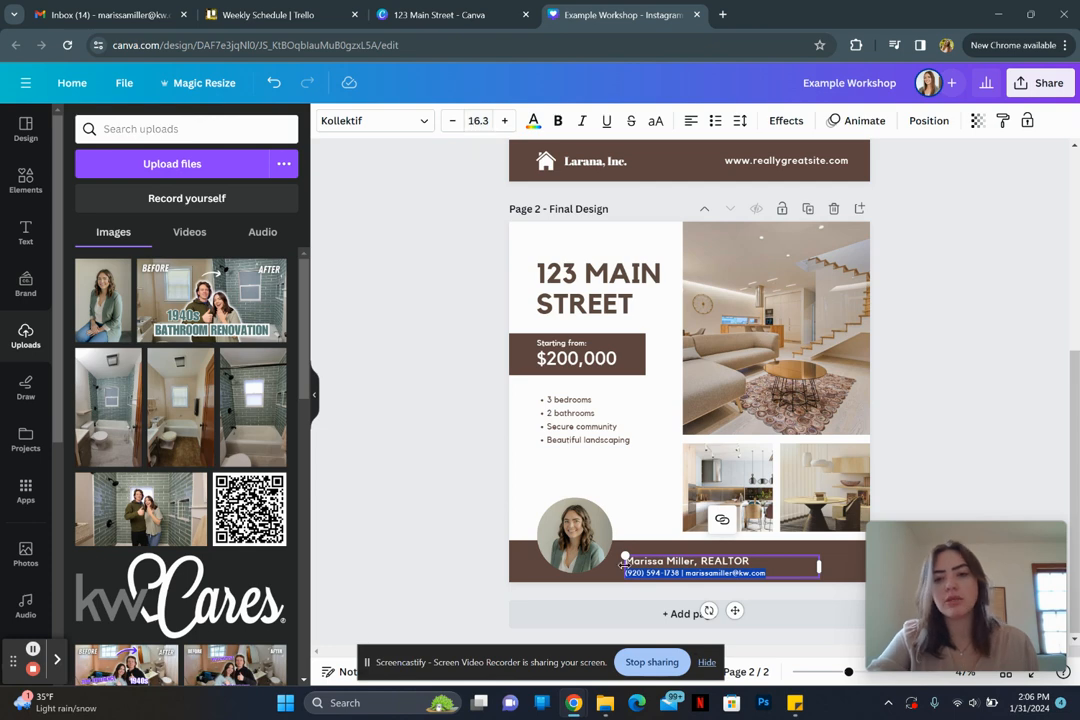
click(928, 501)
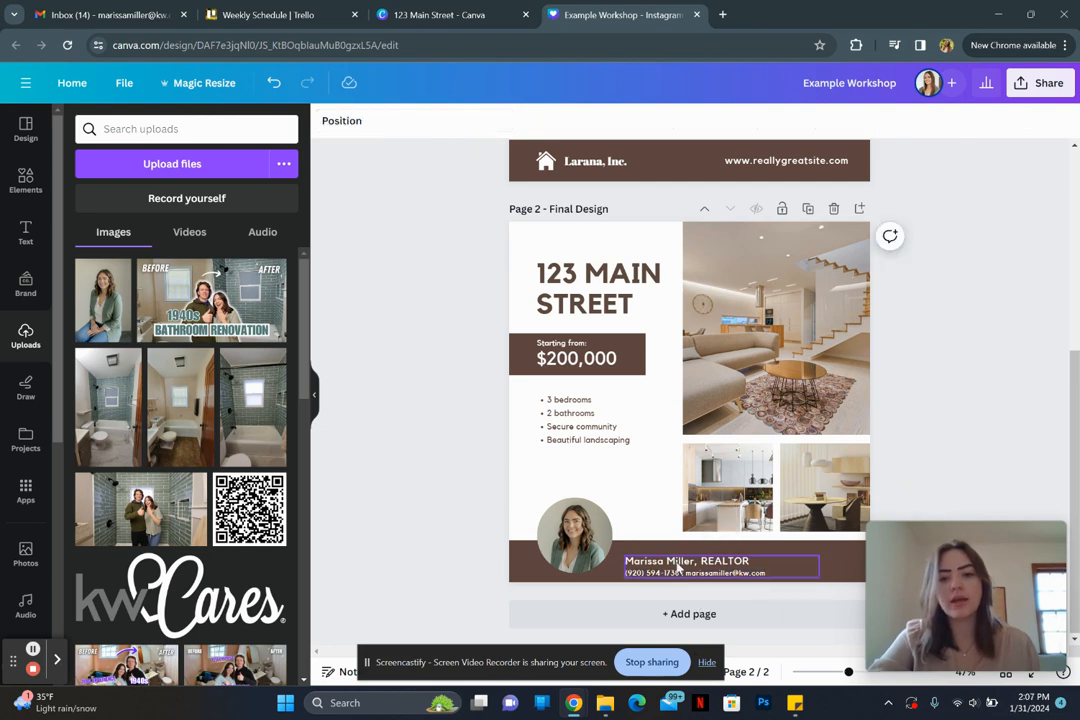
Step: Nudge the contact text up, then add the KW Fox Cities logo from the Headshots folder
drag(678, 567, 671, 553)
click(1005, 432)
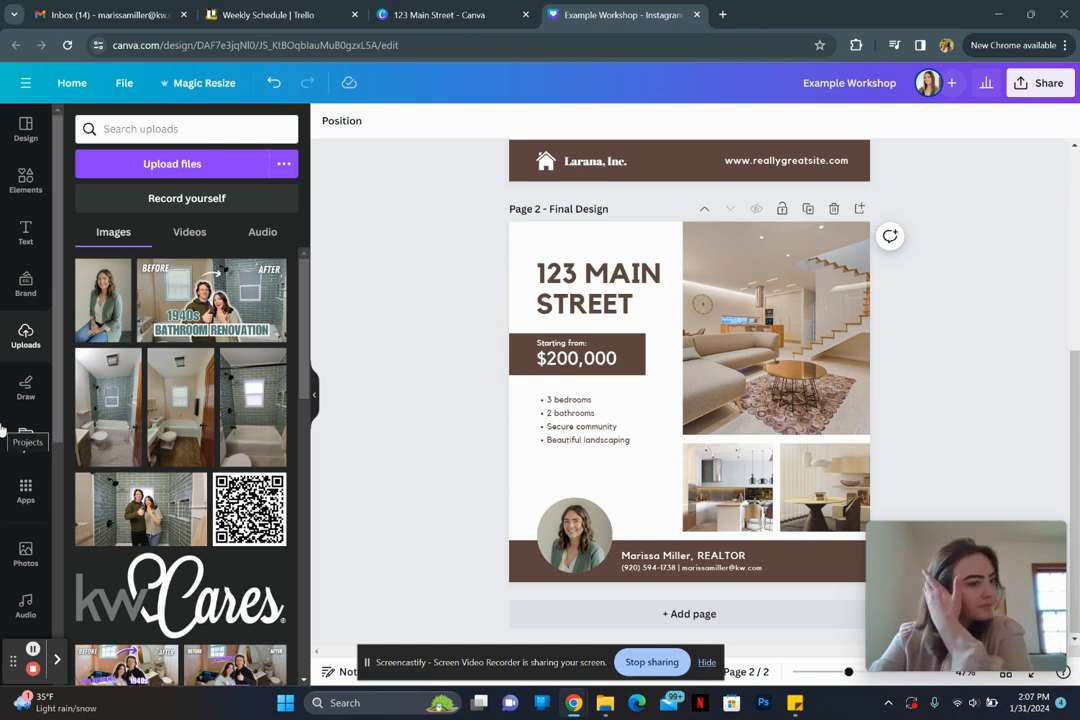
scroll(3, 430, down, 4)
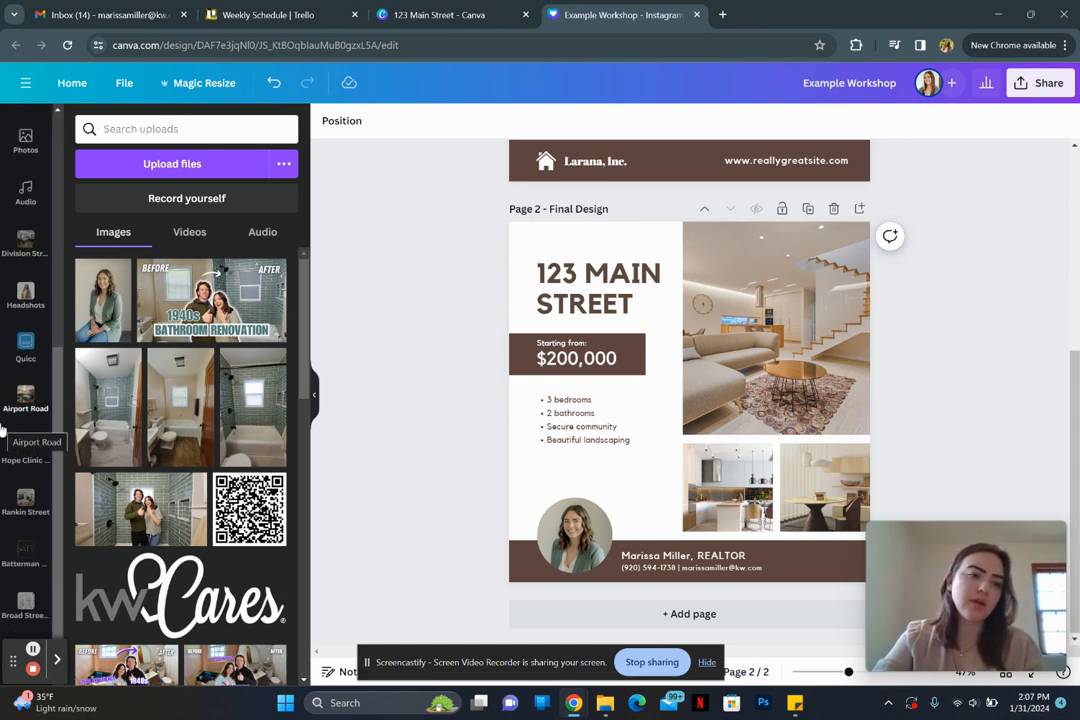
click(25, 292)
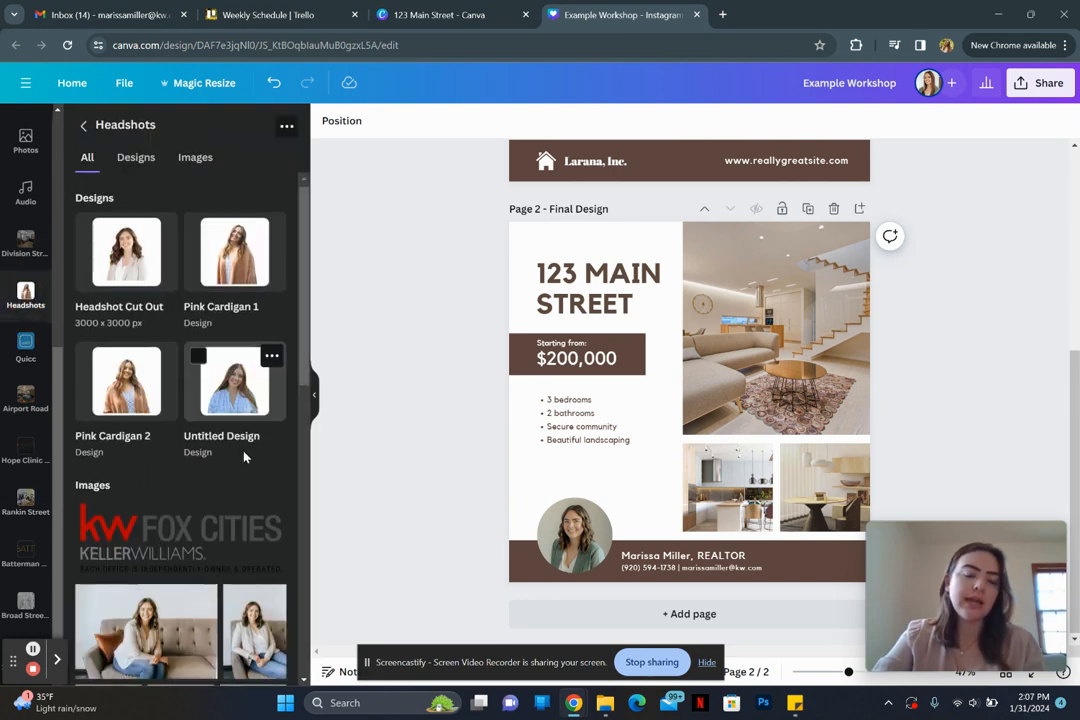
scroll(200, 430, down, 3)
click(145, 405)
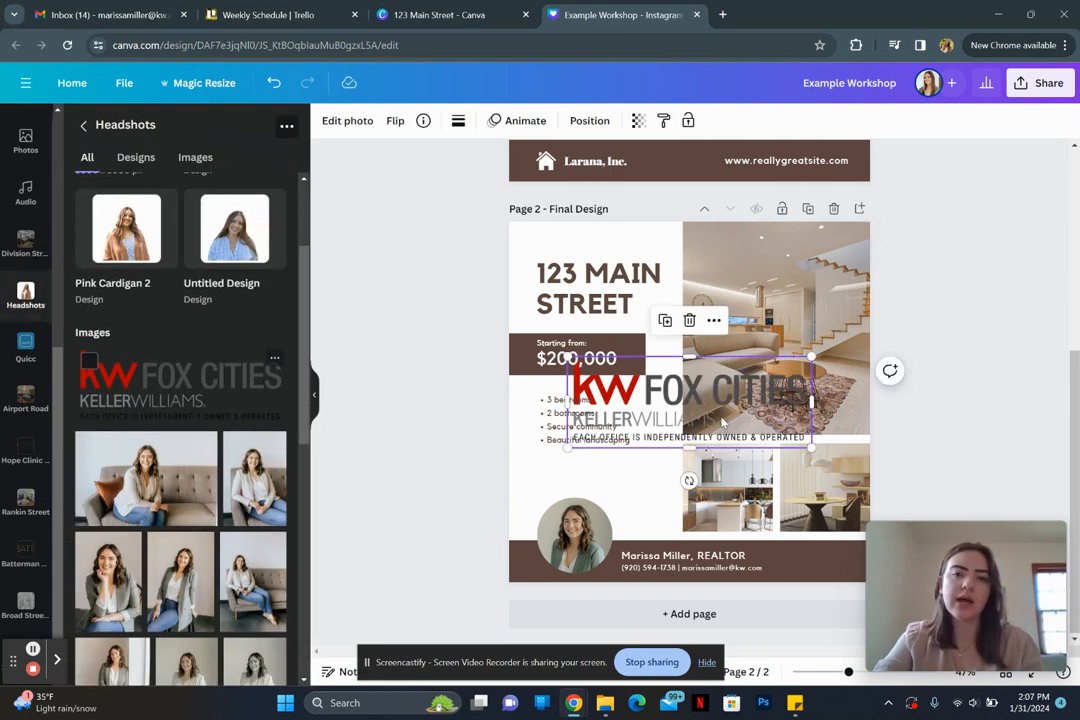
Step: Shrink the KW logo and place it at the right end of the footer bar
drag(567, 357, 727, 417)
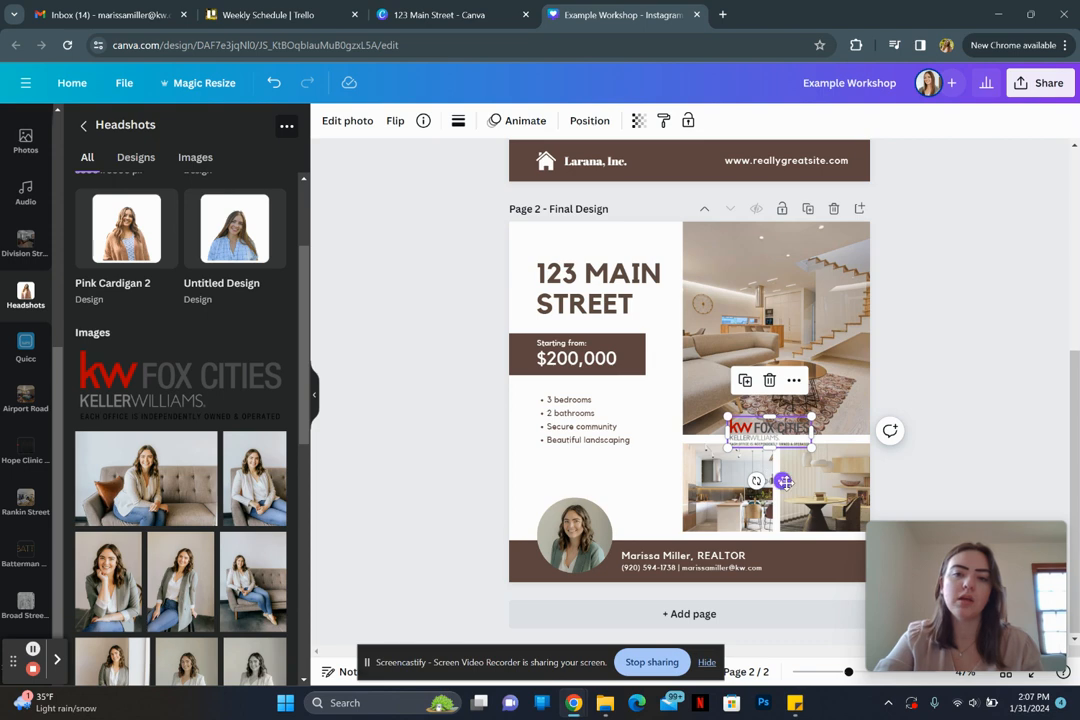
drag(783, 482, 836, 607)
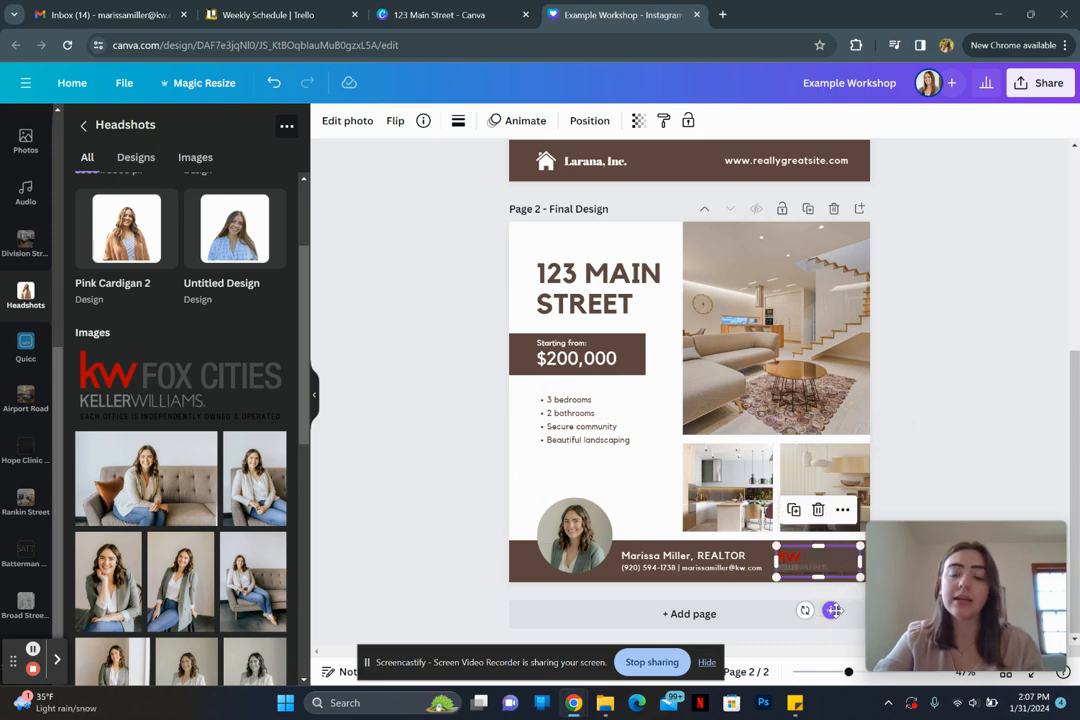
click(531, 358)
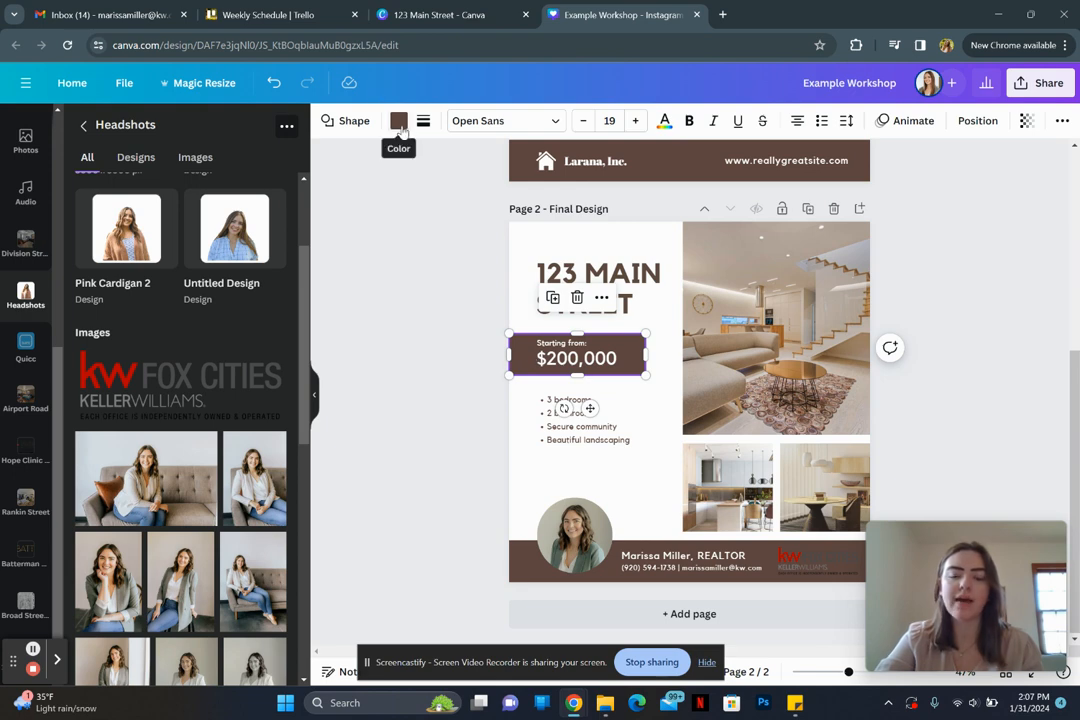
click(818, 572)
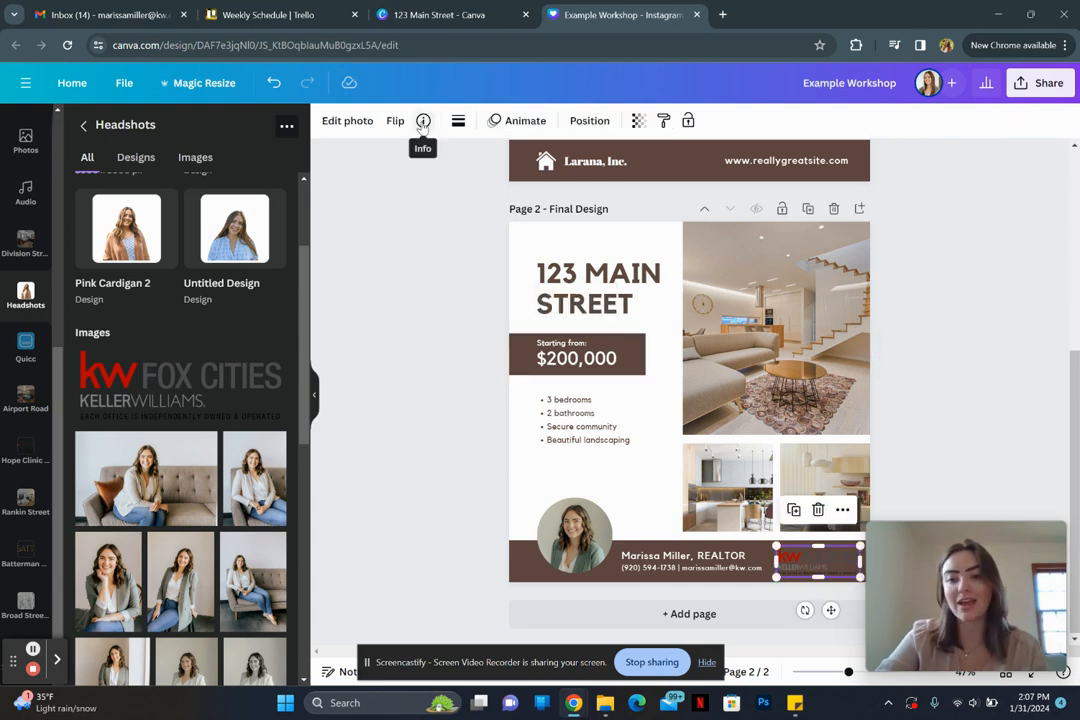
Step: Apply a custom Duotone effect to the KW footer logo
click(345, 120)
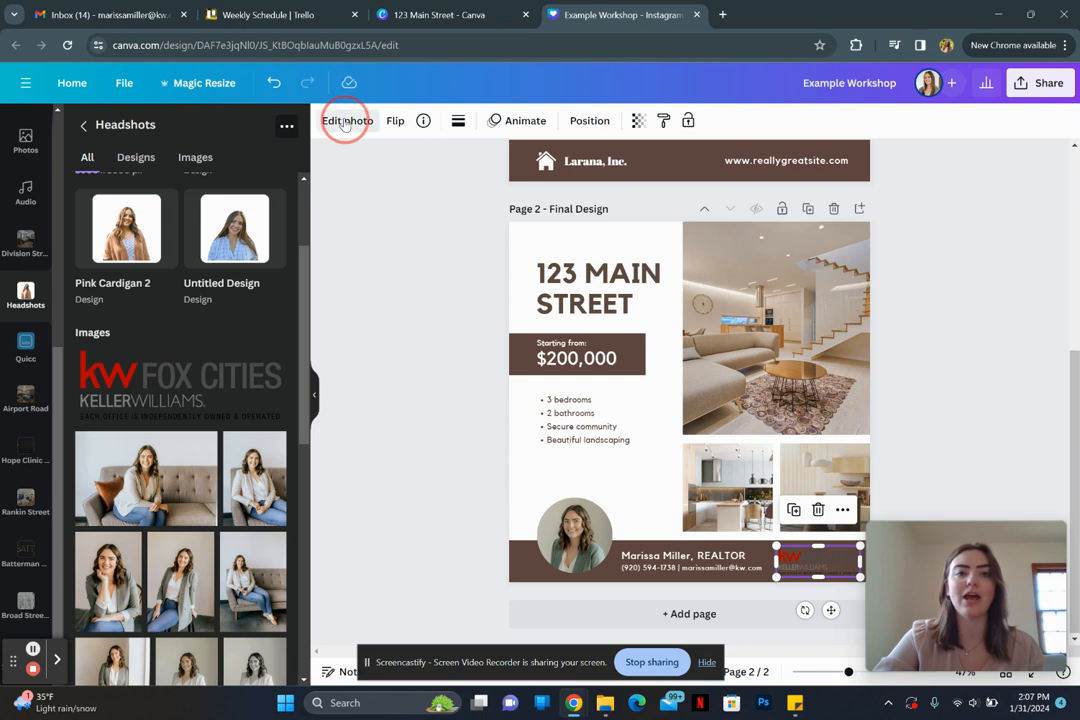
scroll(200, 450, down, 1)
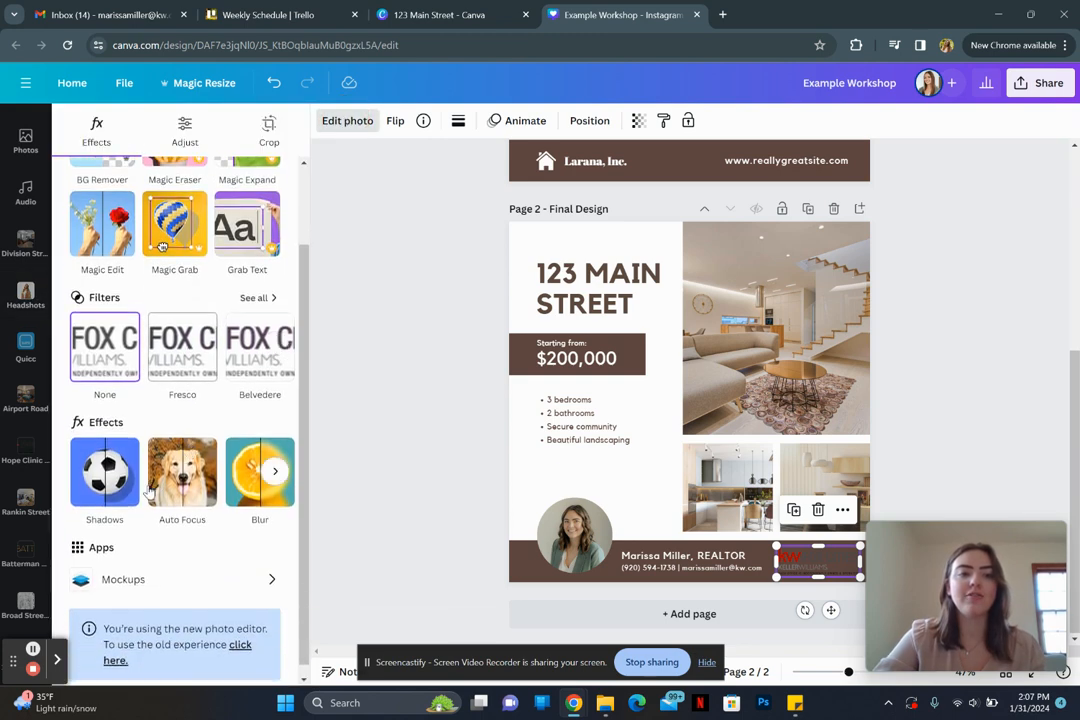
scroll(210, 478, right, 2)
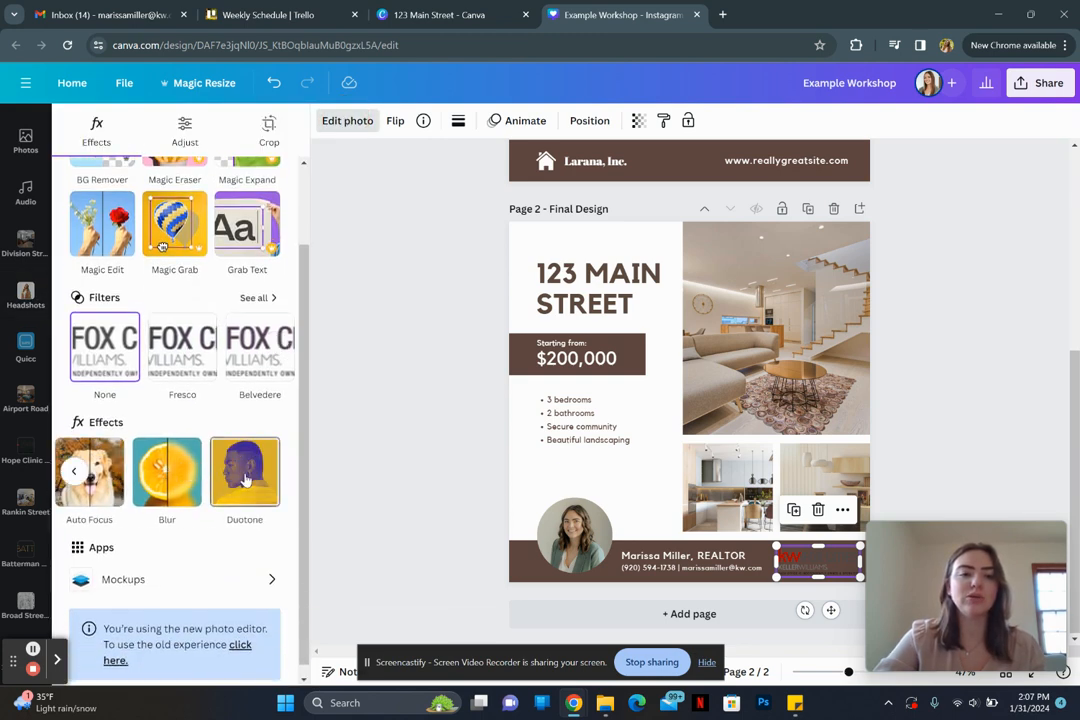
click(245, 478)
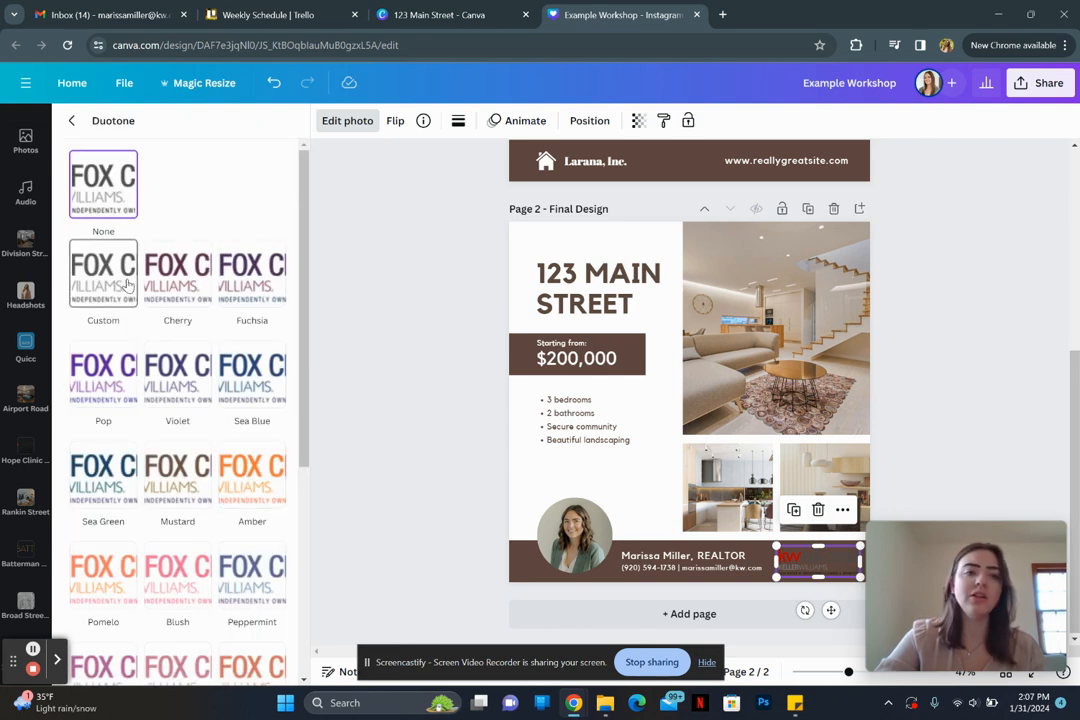
click(108, 280)
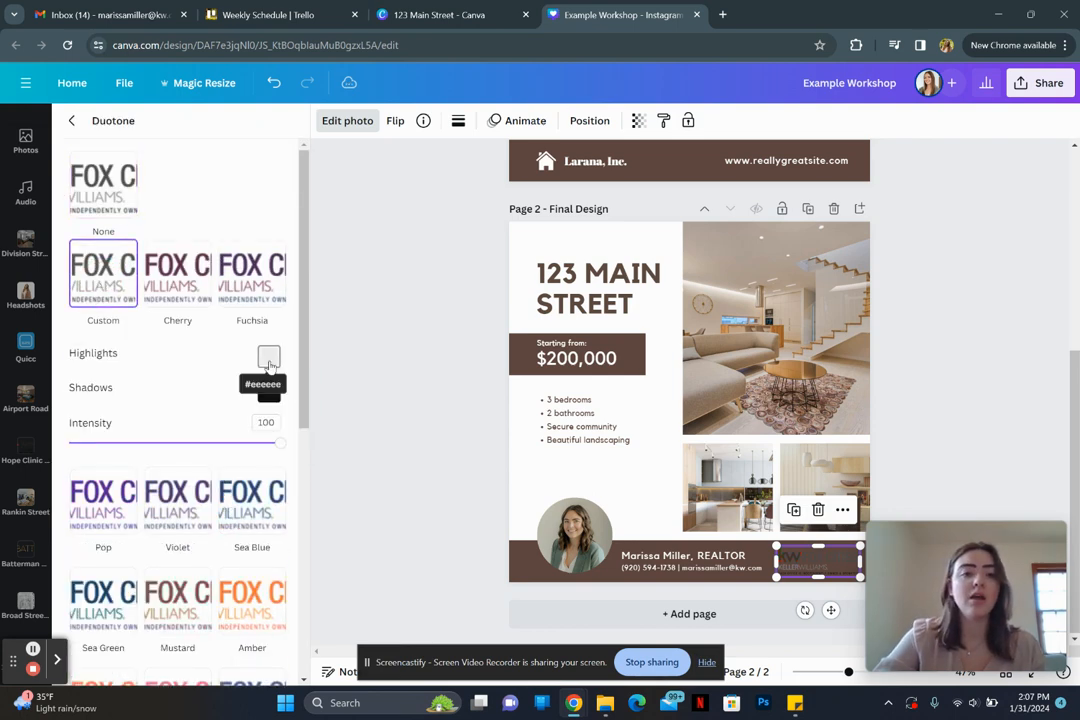
Step: Set both Duotone highlight and shadow colours to white #FFFFFF, then close the settings
click(269, 360)
drag(287, 414, 248, 333)
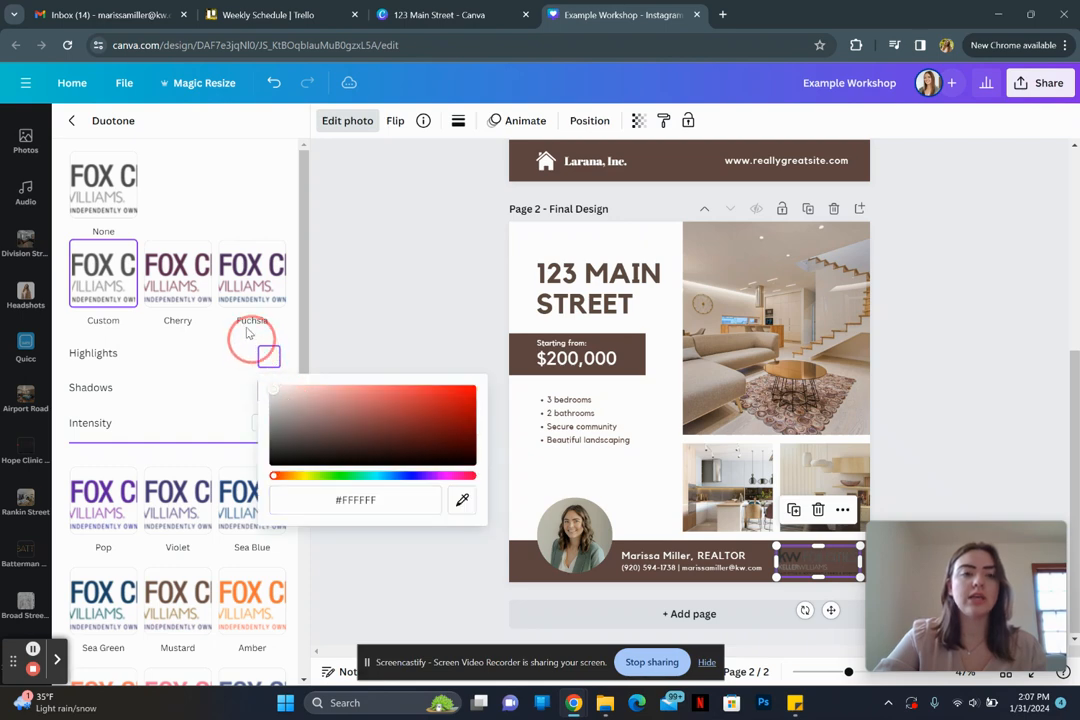
click(229, 357)
click(268, 390)
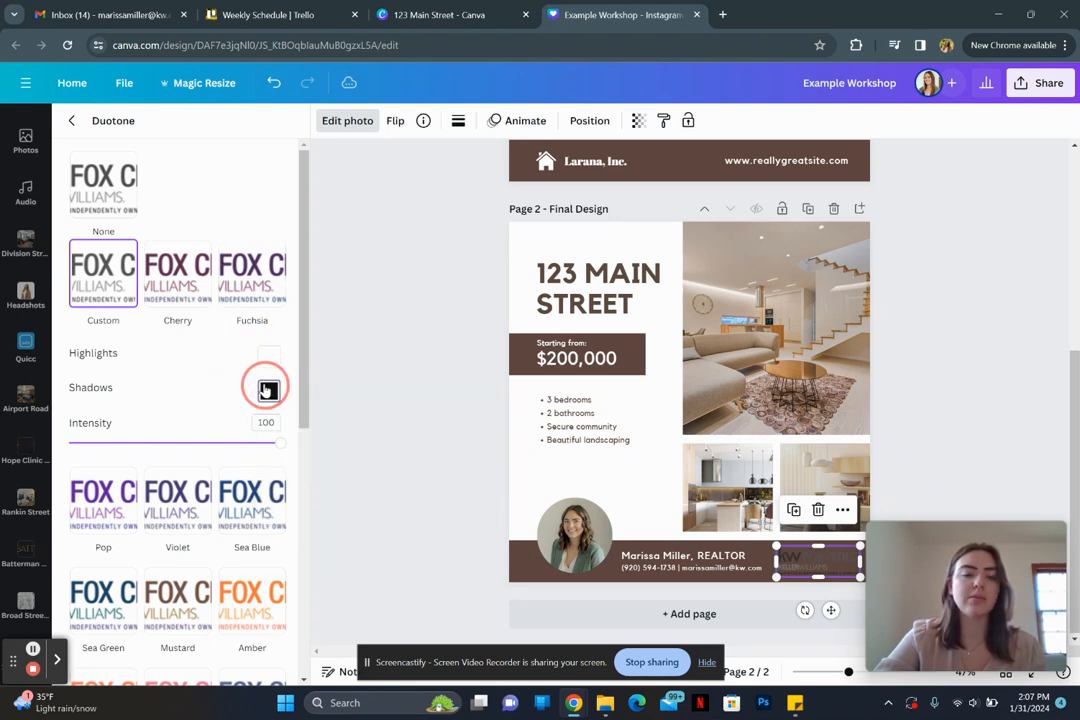
drag(285, 445, 254, 374)
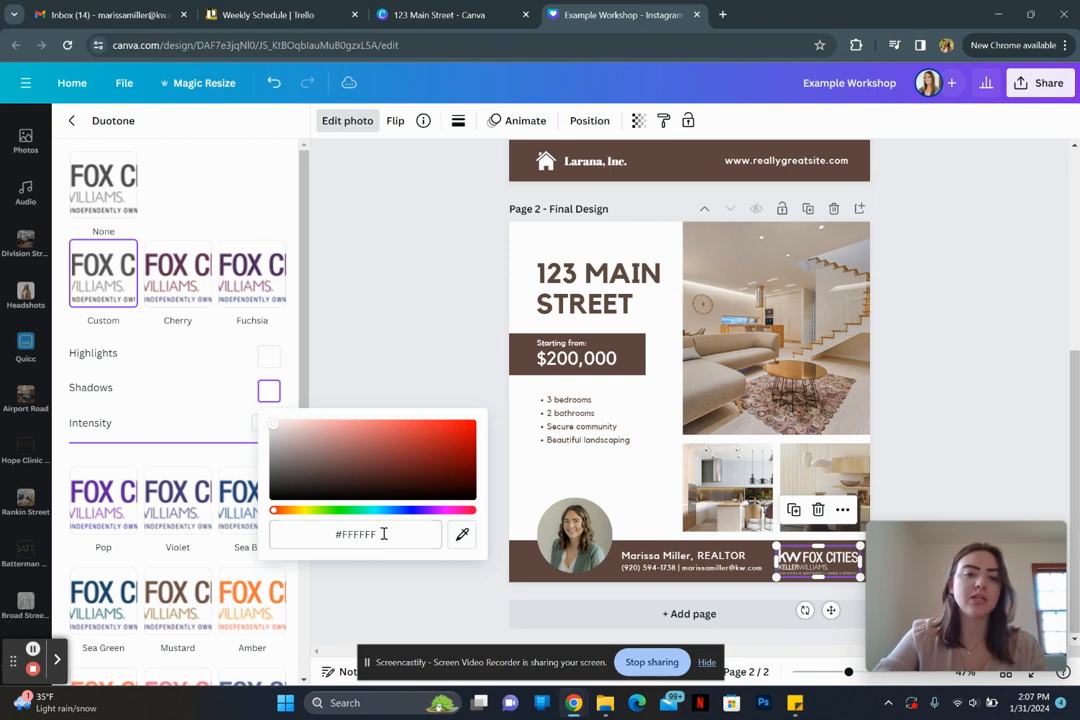
click(195, 382)
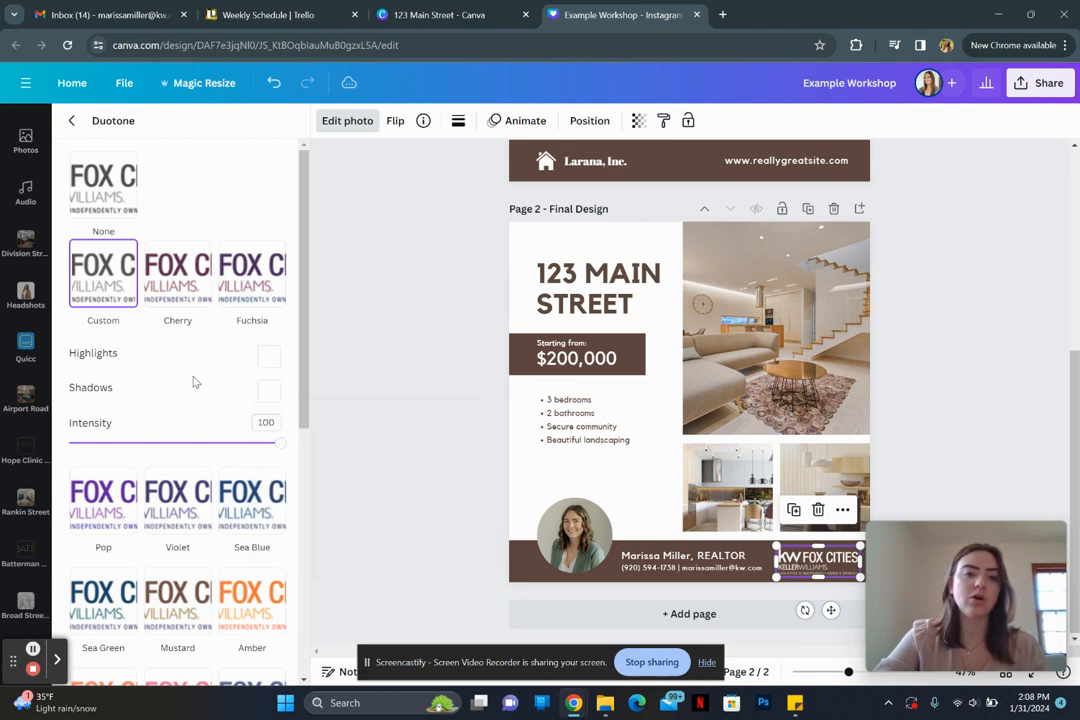
click(395, 386)
click(520, 350)
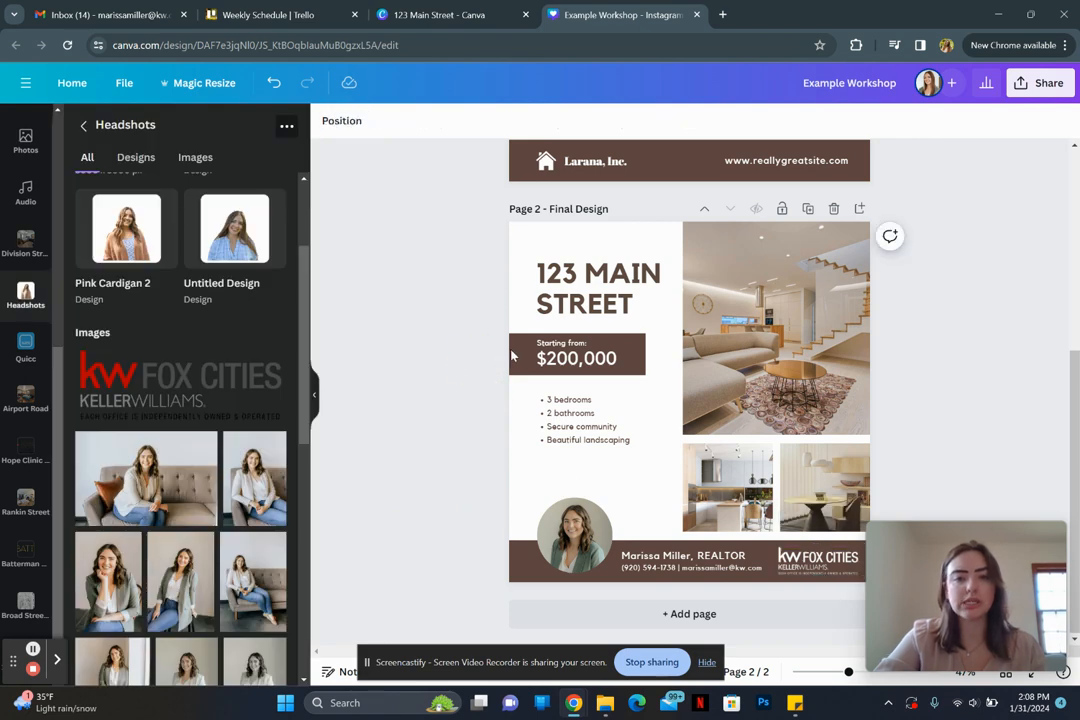
Step: Recolour the price box and the footer bar dark navy #283842
click(398, 122)
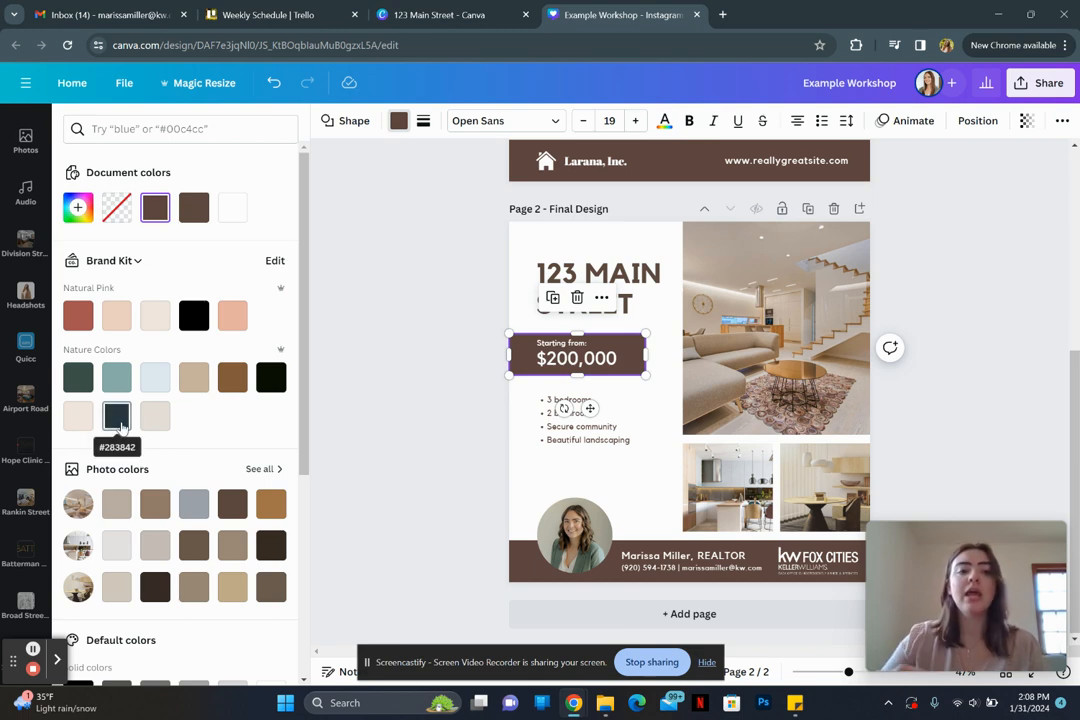
click(812, 566)
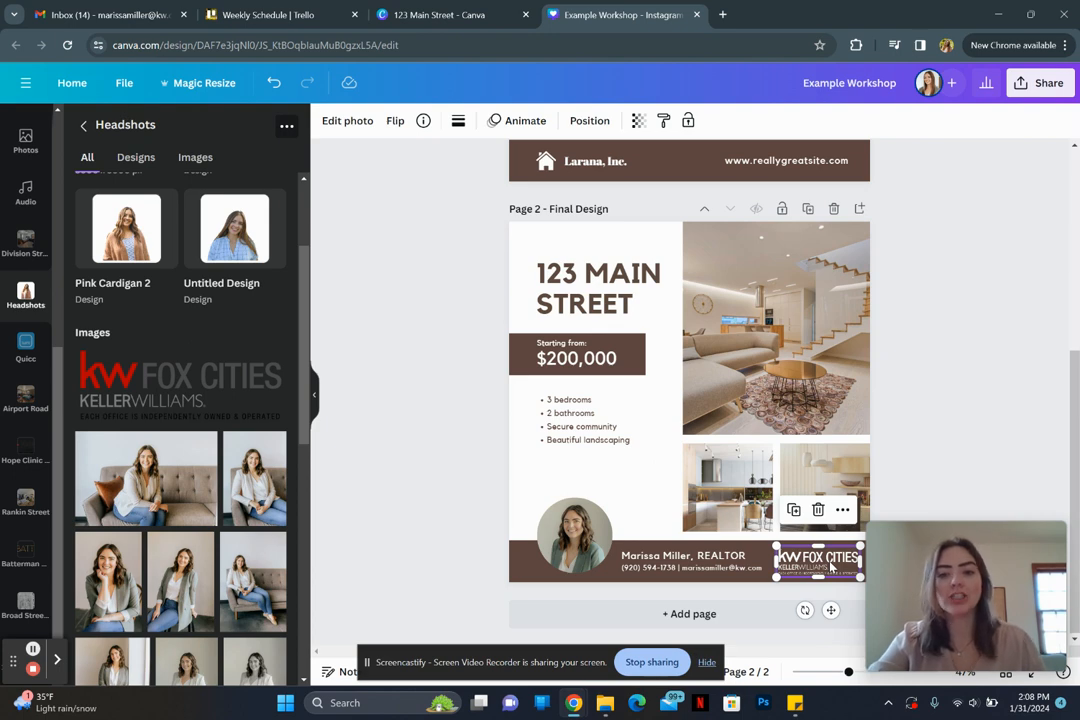
click(515, 356)
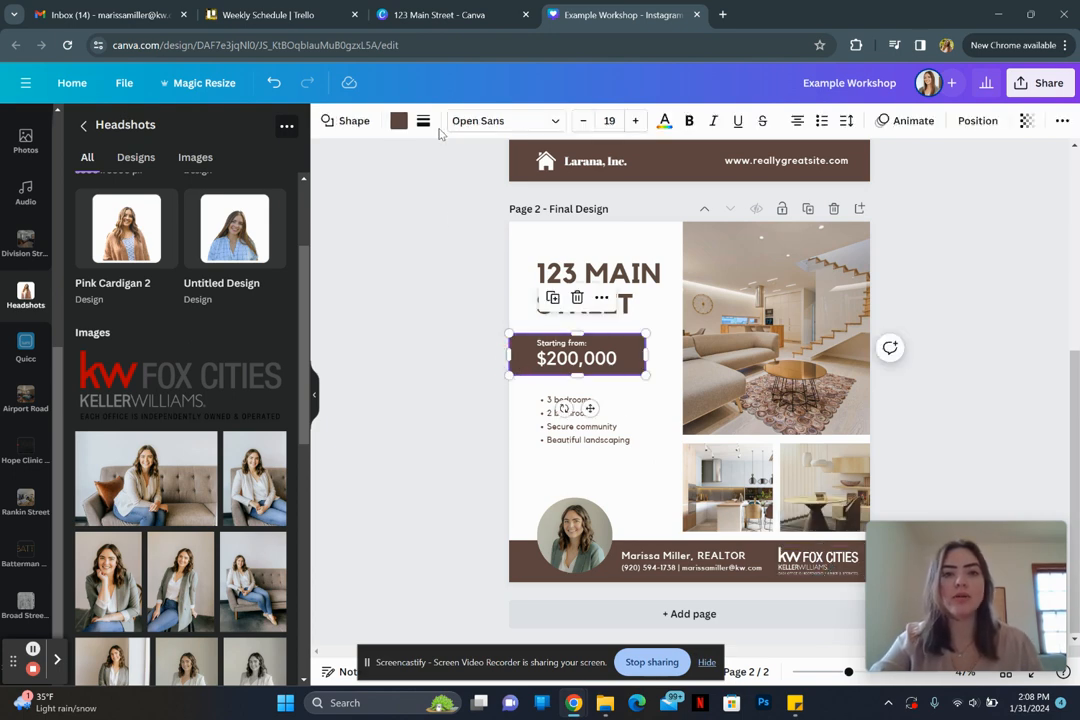
click(398, 121)
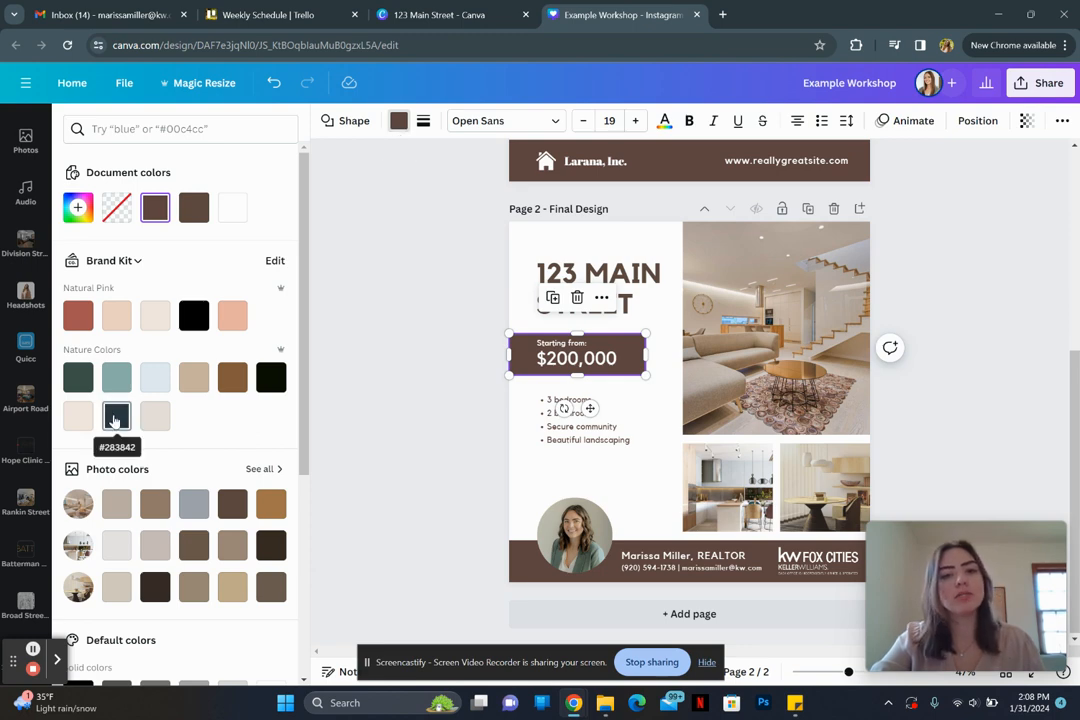
click(115, 420)
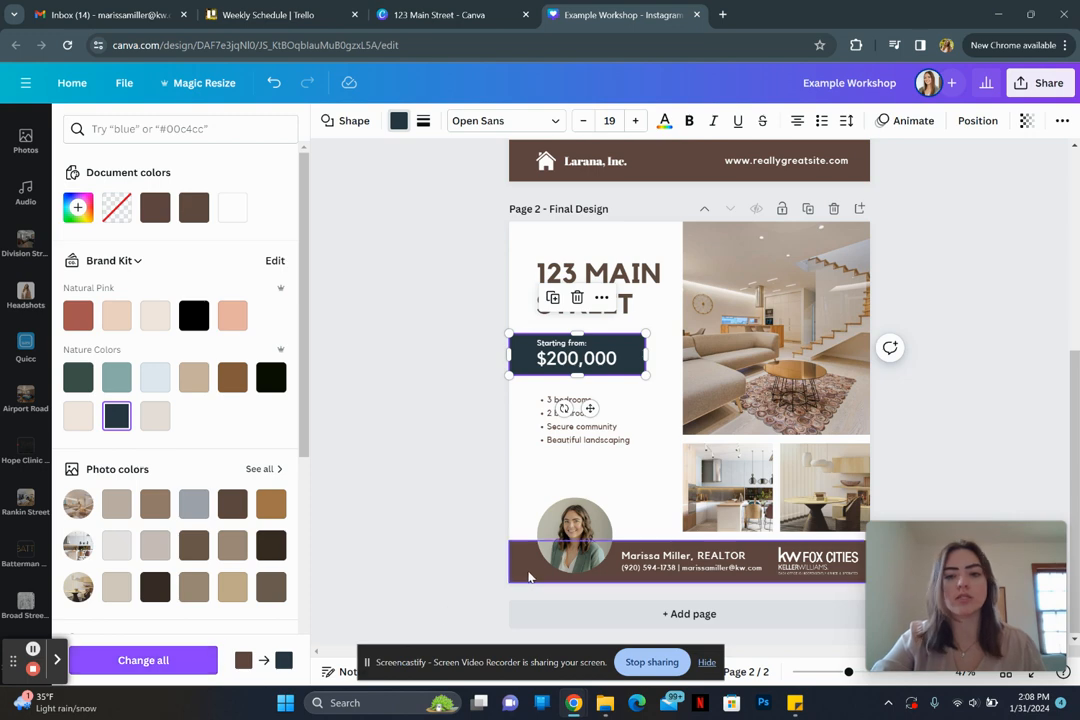
click(525, 570)
click(116, 416)
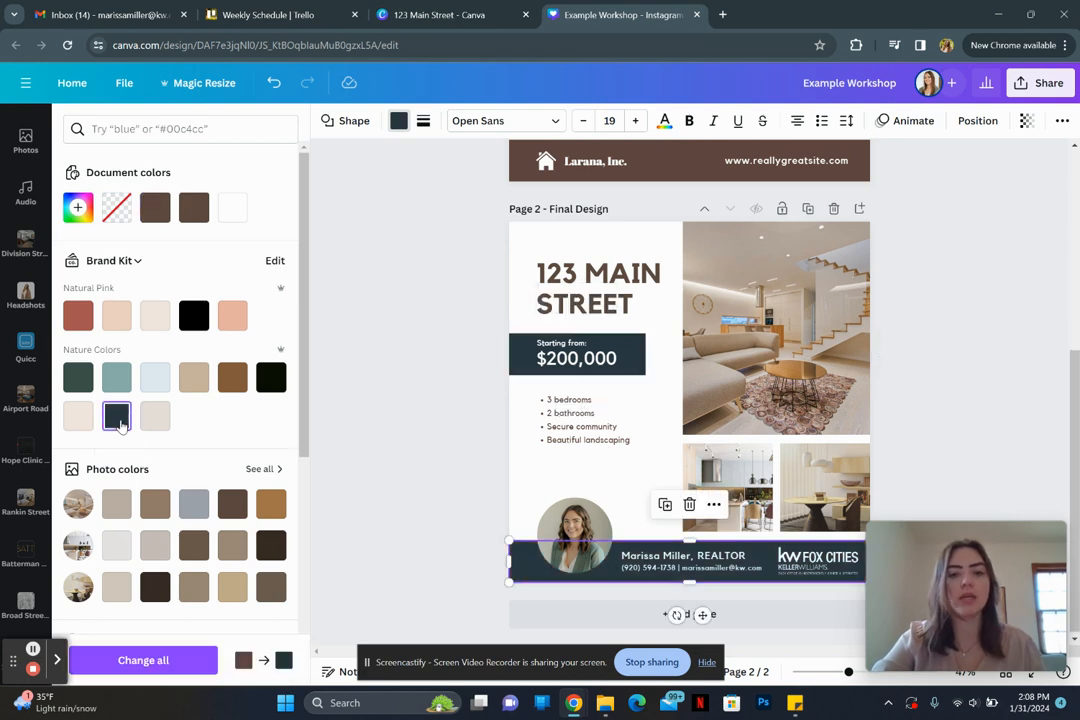
click(409, 412)
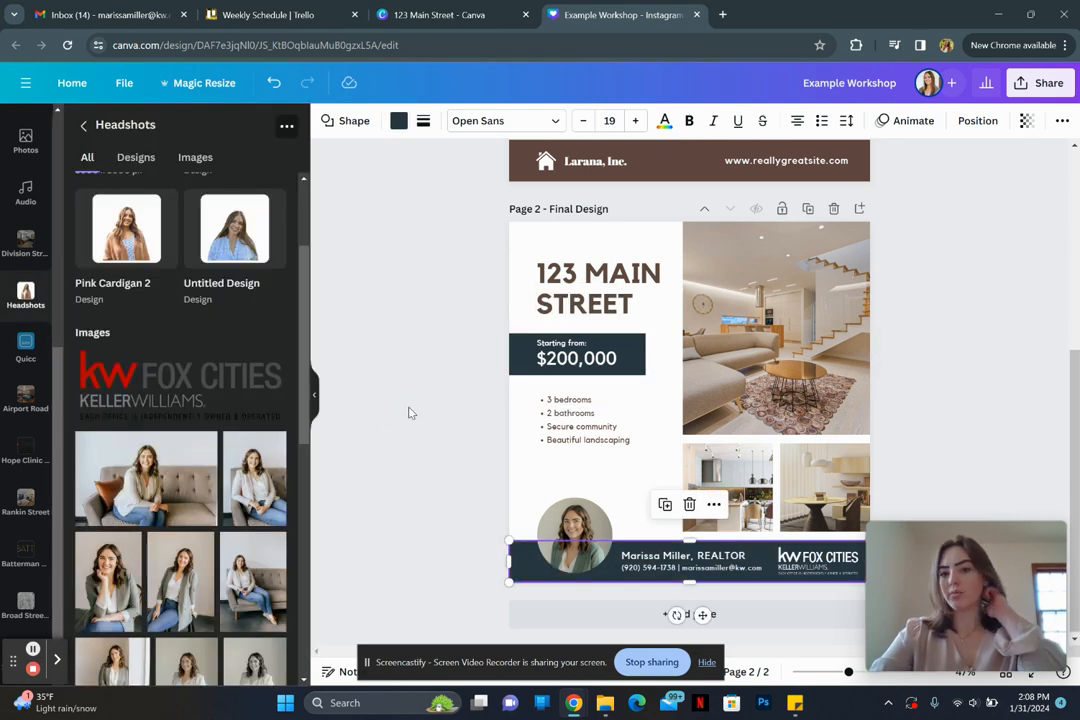
Step: Make the 123 MAIN STREET title and the bullet list text navy #283842
click(576, 312)
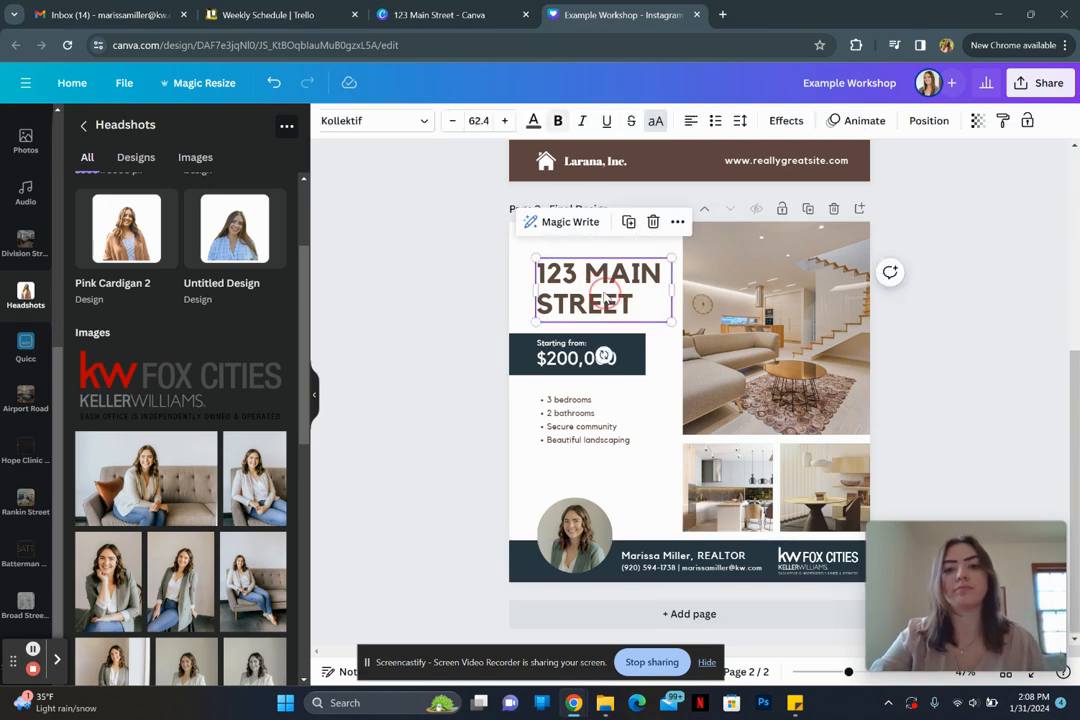
click(533, 122)
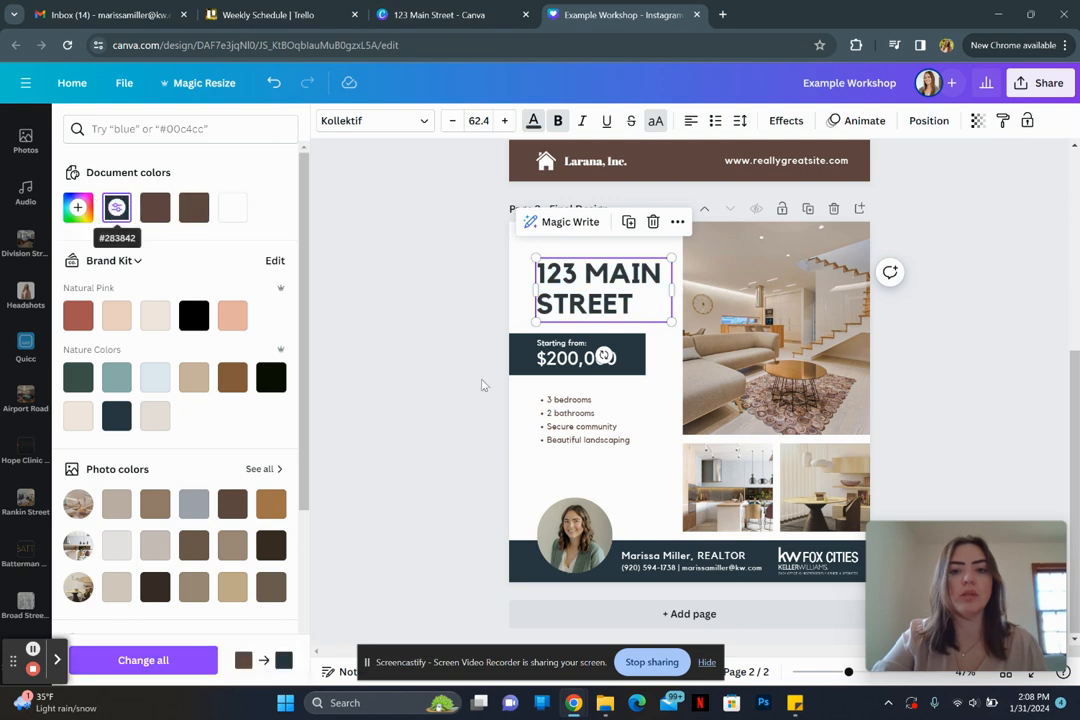
click(587, 420)
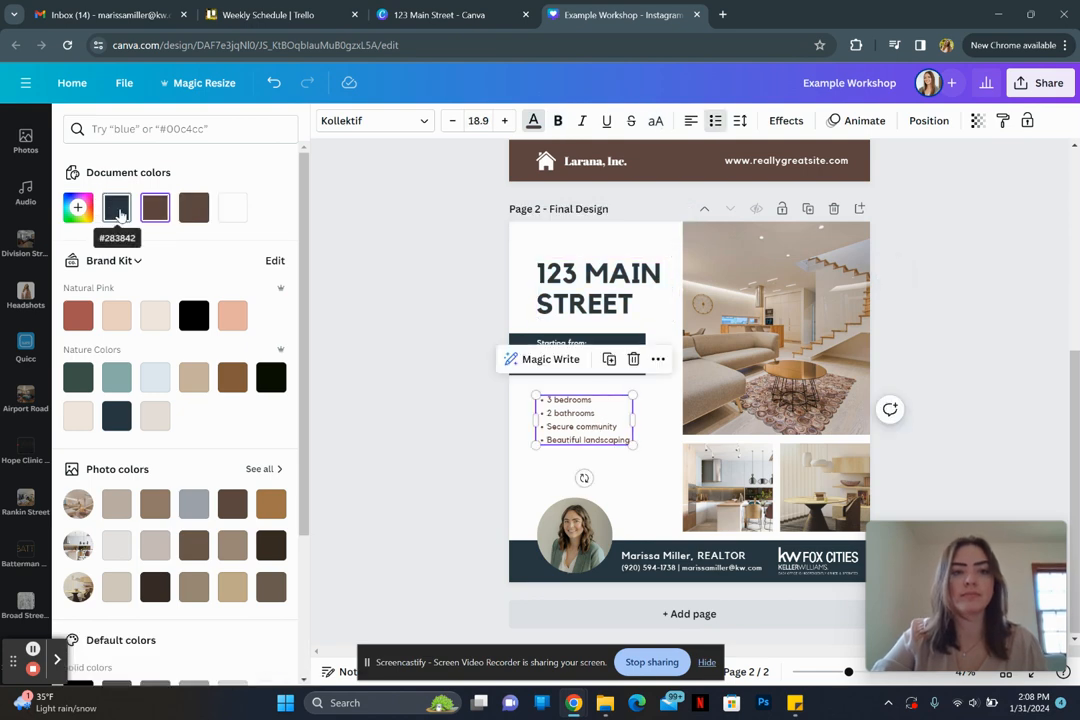
click(119, 210)
click(382, 349)
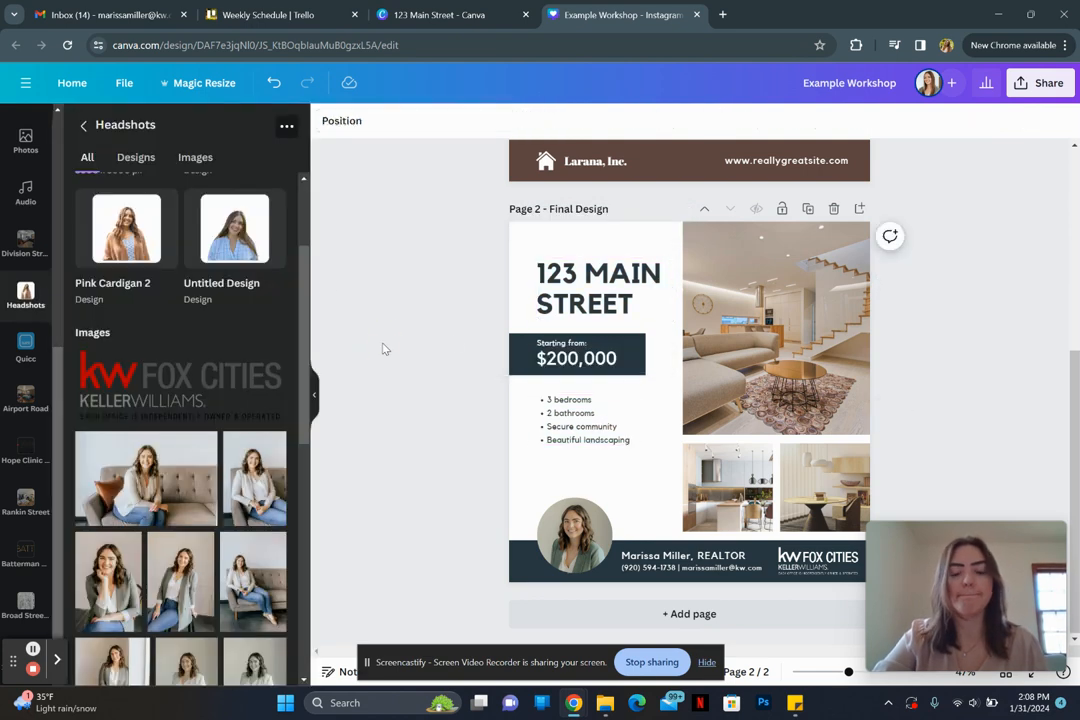
click(418, 405)
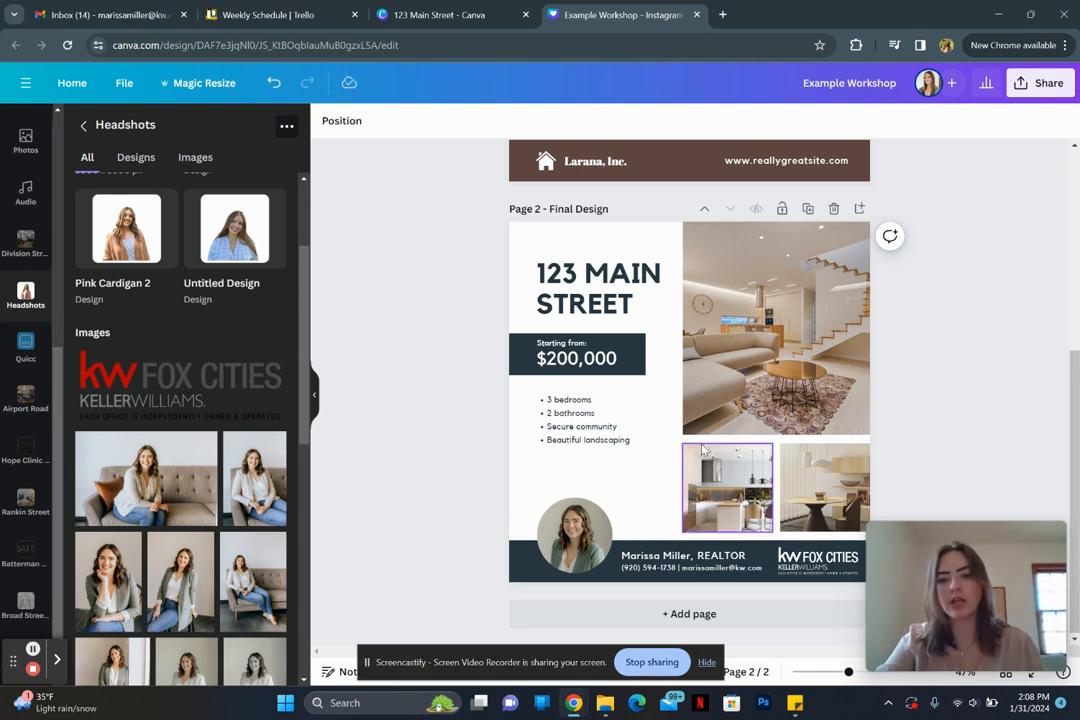
scroll(703, 450, up, 2)
scroll(703, 450, down, 1)
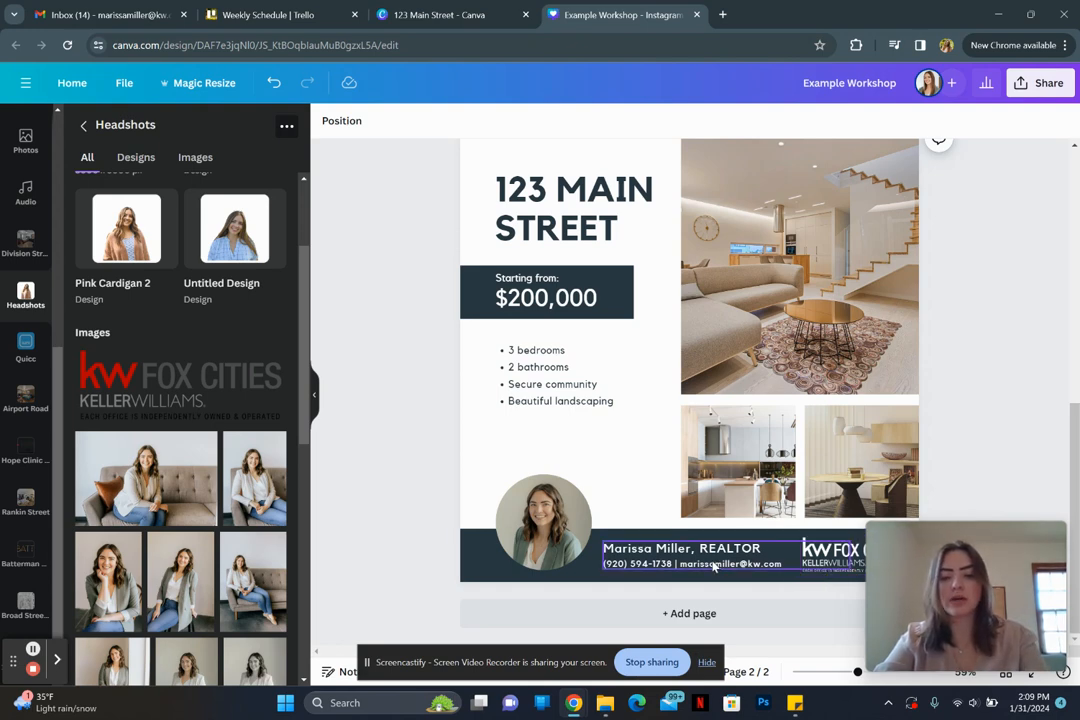
drag(714, 566, 748, 471)
click(747, 472)
key(ctrl+a)
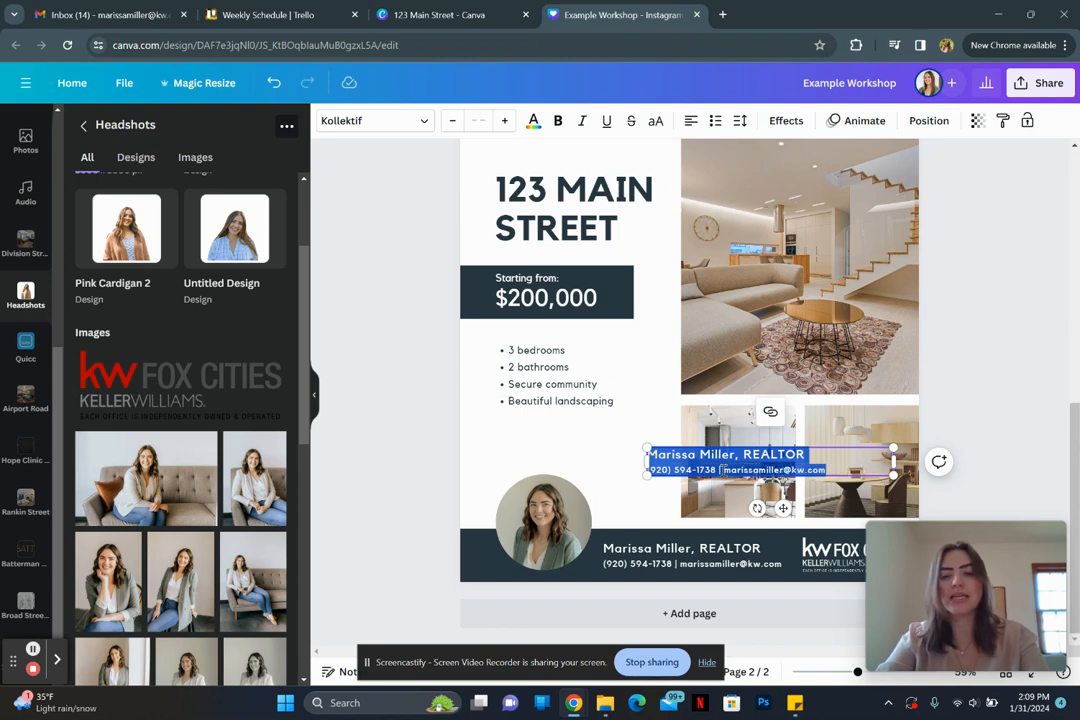
click(618, 448)
click(664, 462)
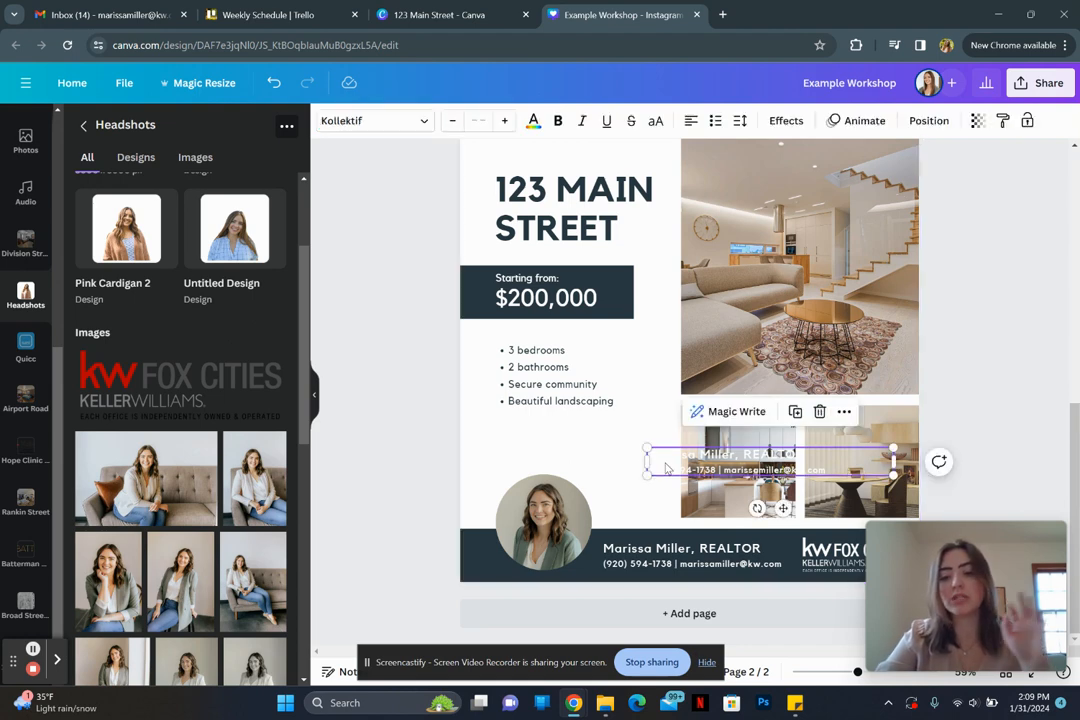
drag(665, 468, 762, 462)
key(Delete)
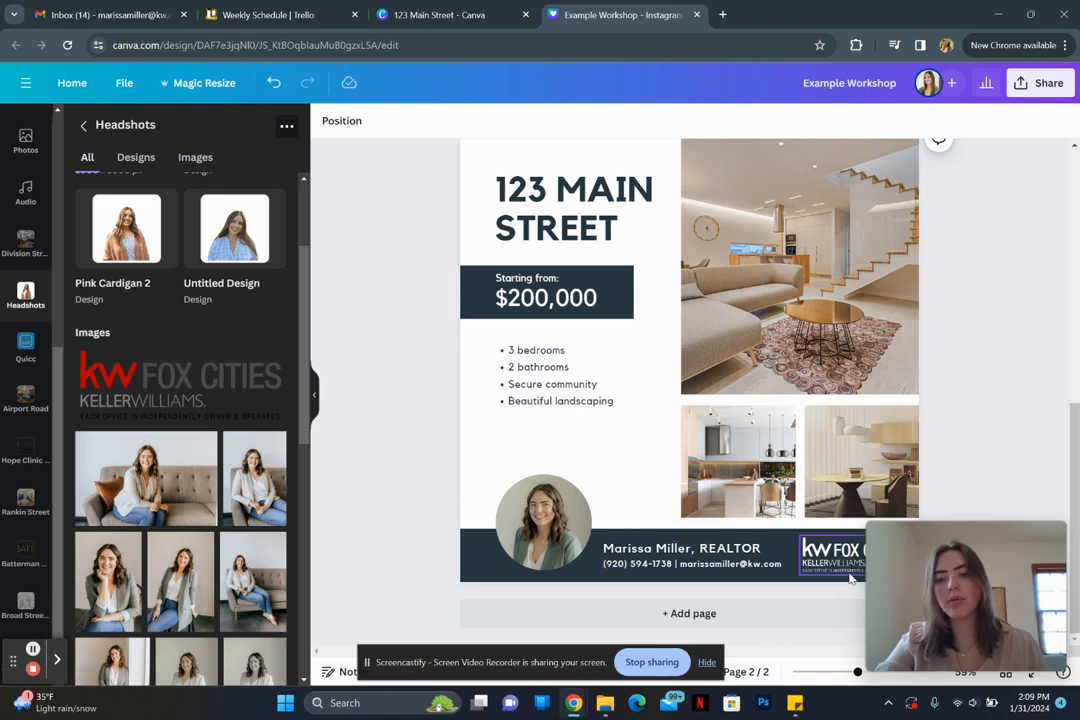
click(400, 416)
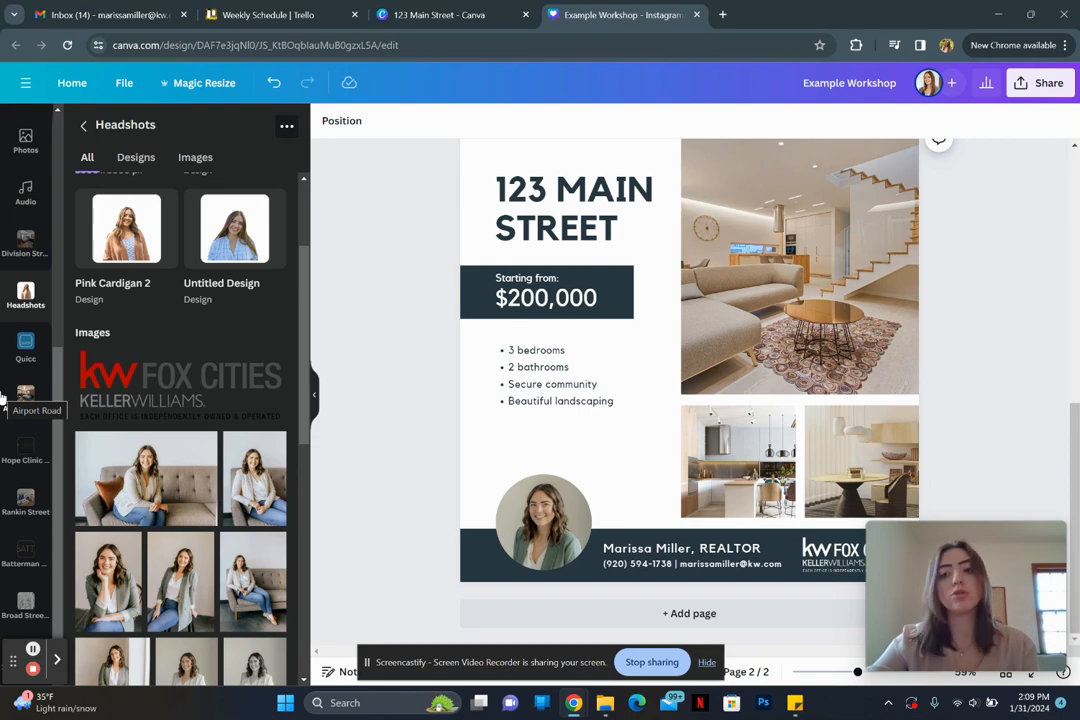
Step: Browse the uploaded images in the Uploads panel
scroll(15, 380, up, 5)
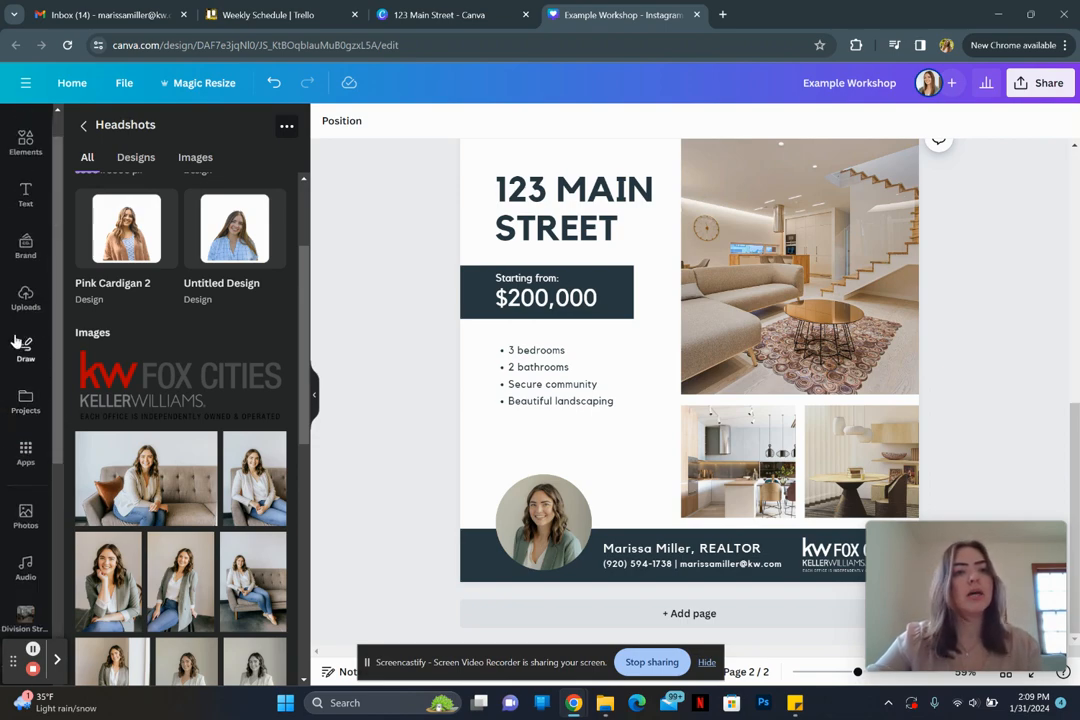
click(25, 303)
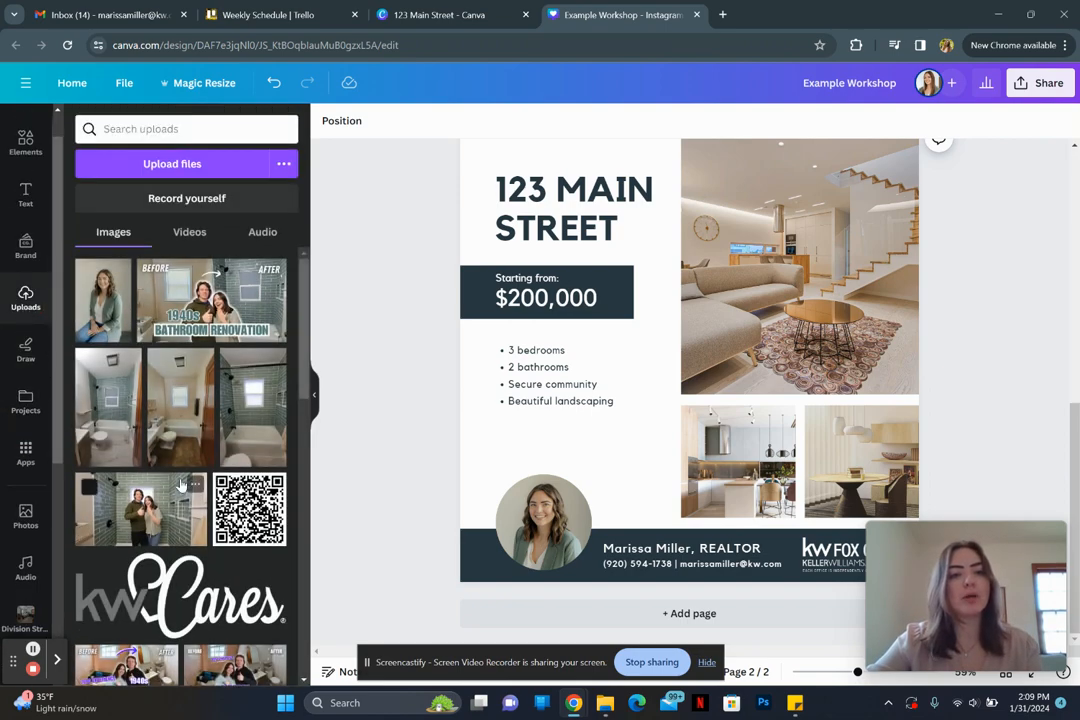
scroll(180, 485, down, 10)
scroll(180, 485, down, 10)
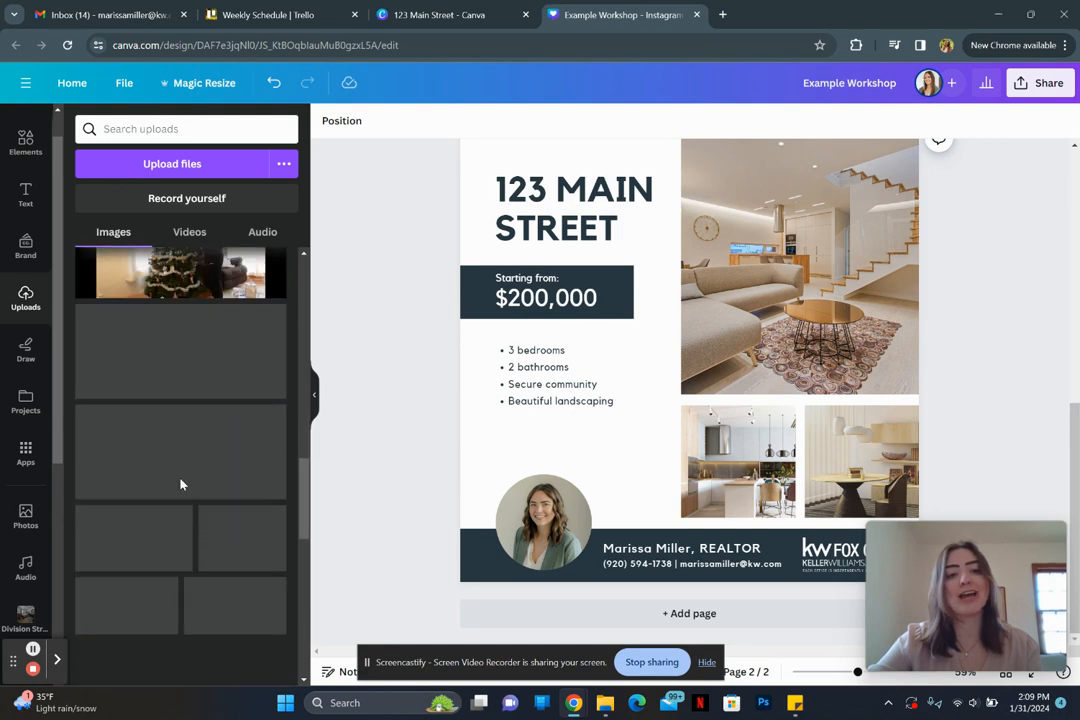
scroll(180, 484, down, 10)
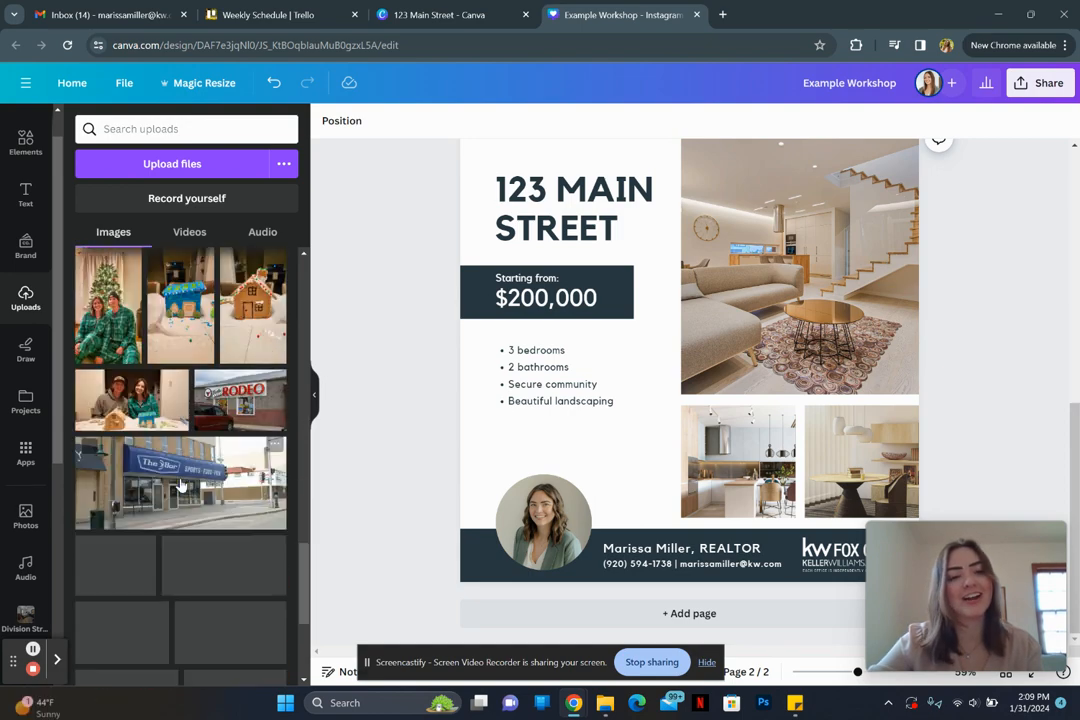
scroll(182, 484, up, 10)
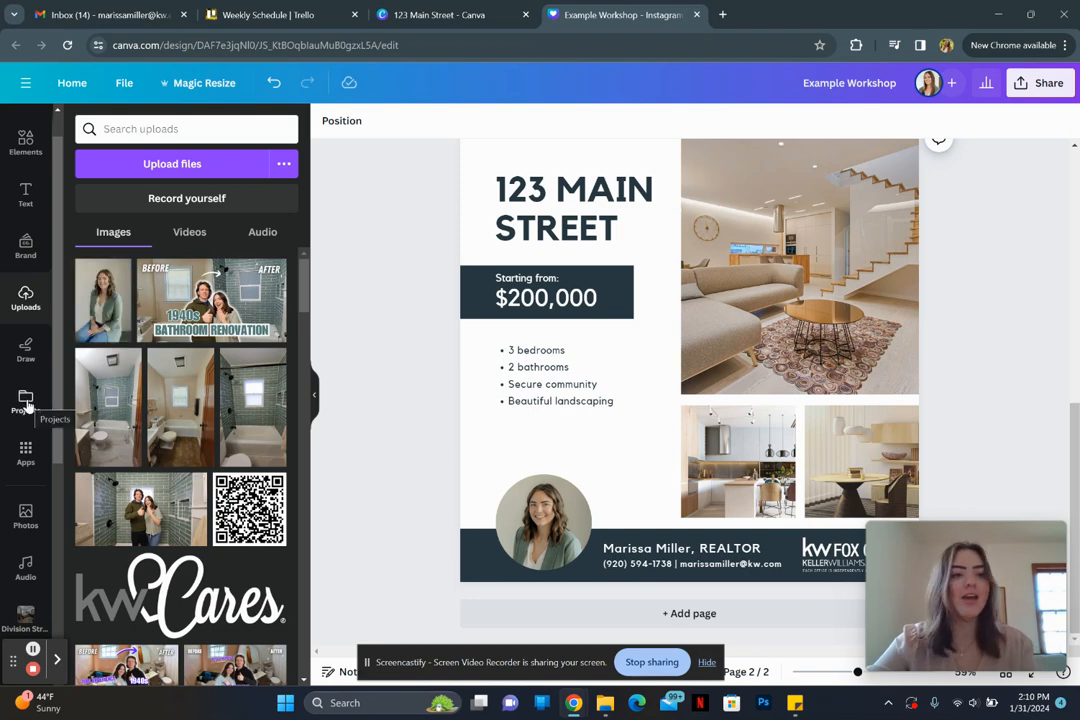
Step: Open Projects > Folders > 123 Main Street and scroll to the exterior photos
click(26, 400)
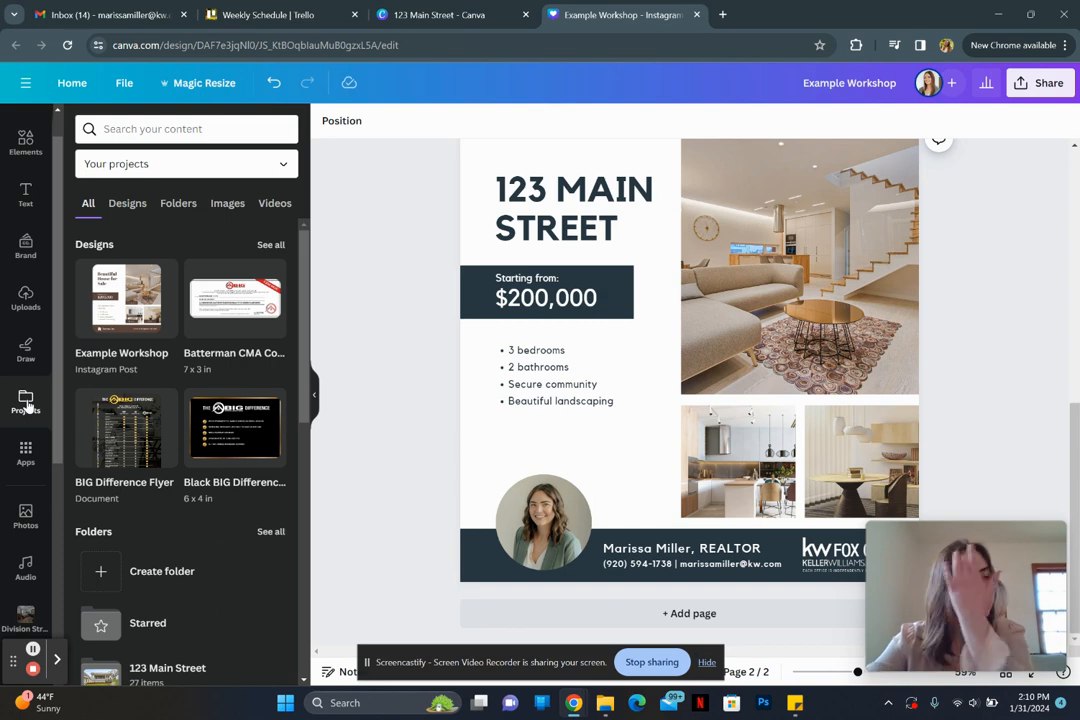
click(178, 205)
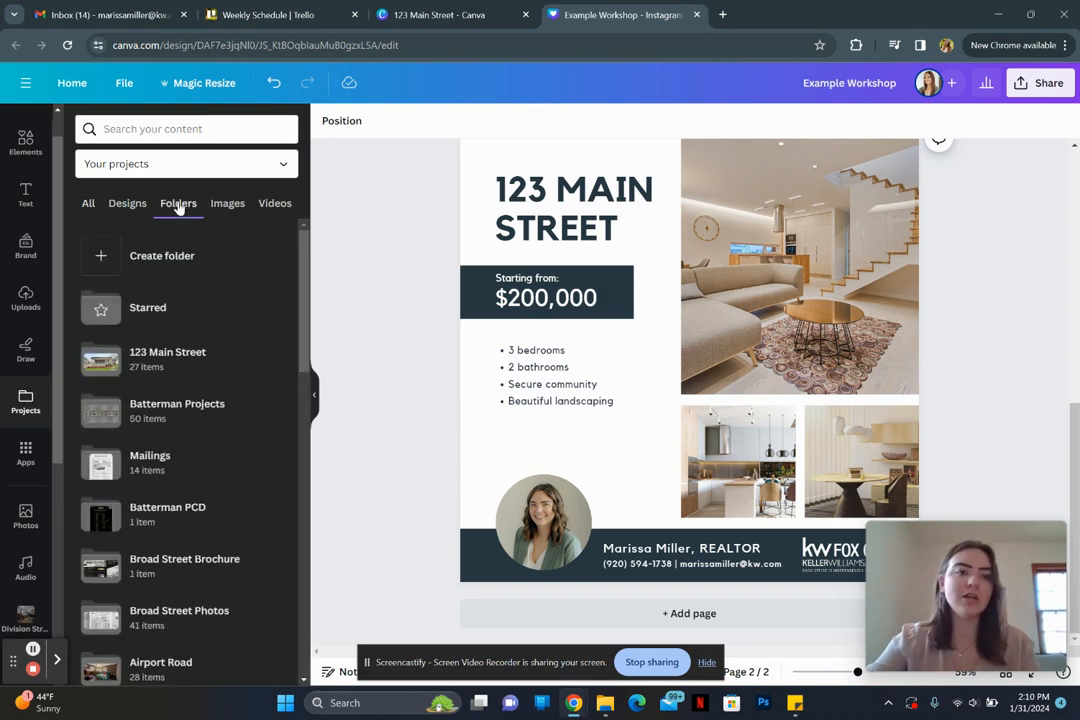
click(167, 360)
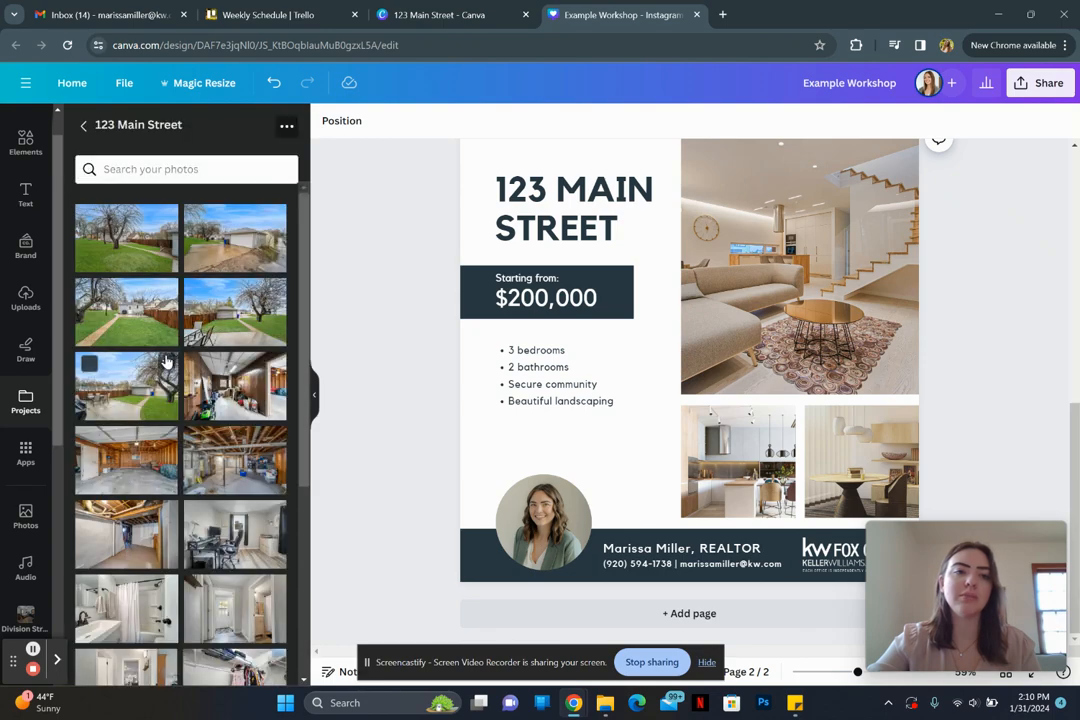
scroll(167, 362, down, 3)
scroll(167, 362, down, 5)
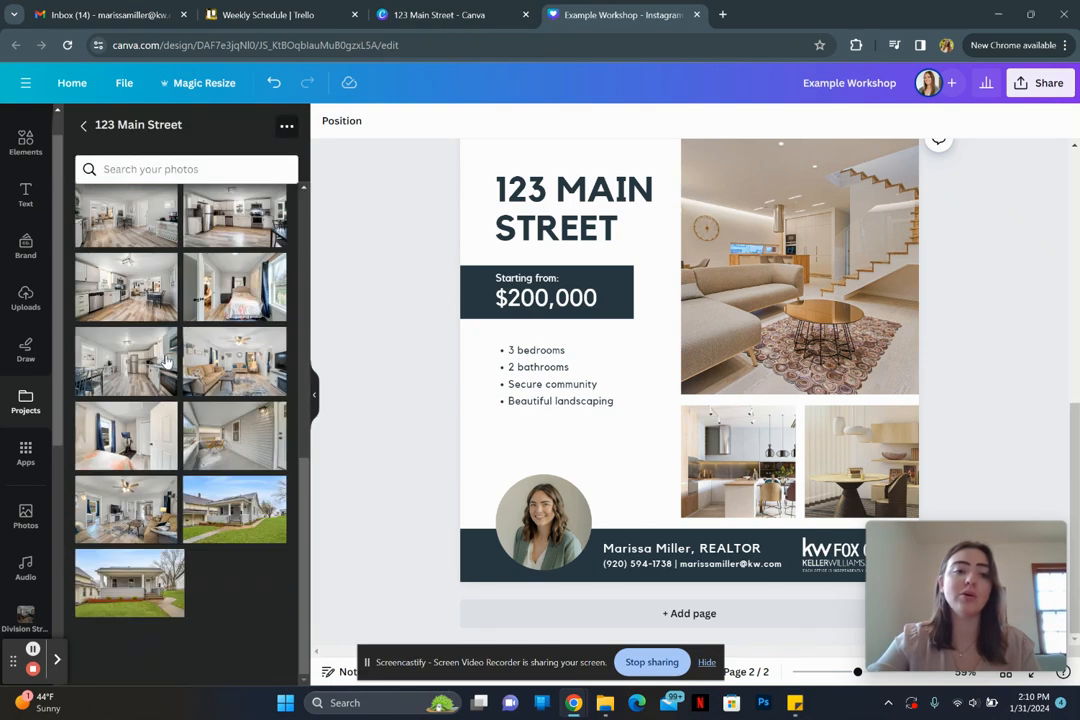
scroll(167, 362, up, 5)
scroll(167, 362, down, 5)
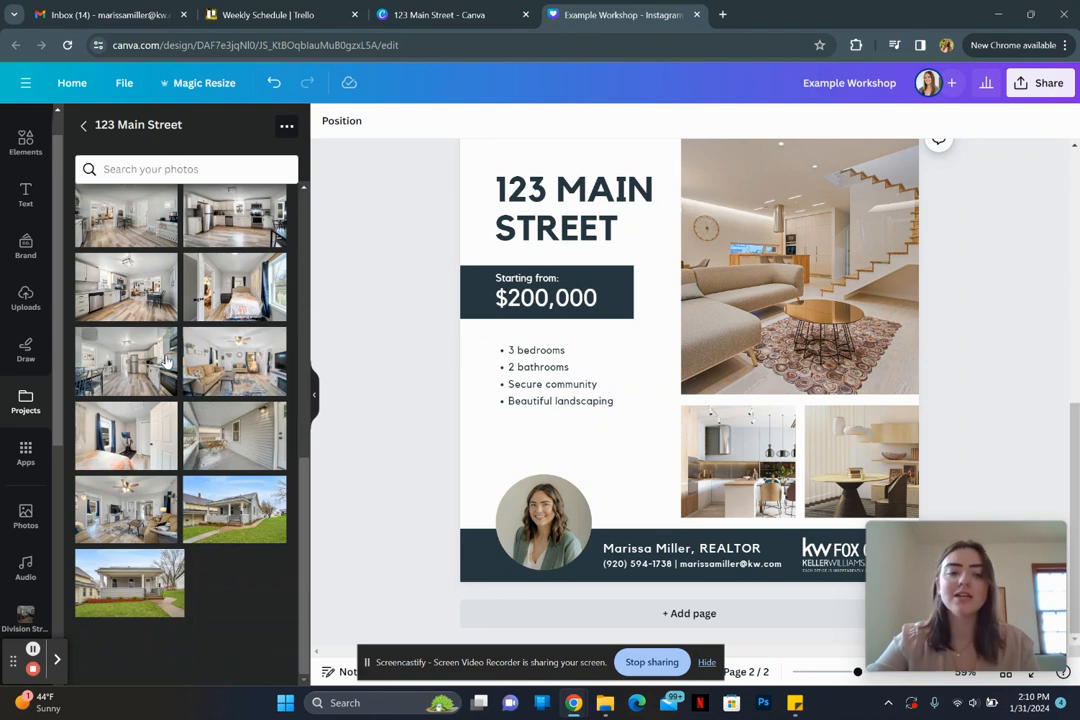
scroll(404, 287, up, 1)
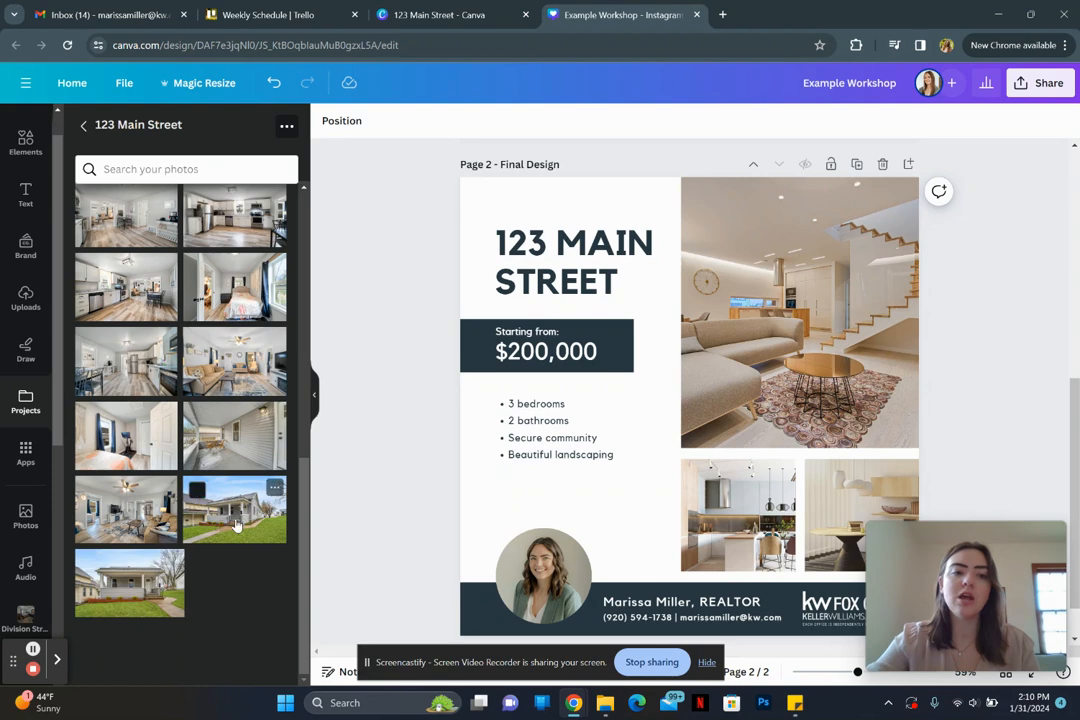
Step: Drop the exterior photo into the large frame, living room left and kitchen right below
drag(251, 511, 877, 402)
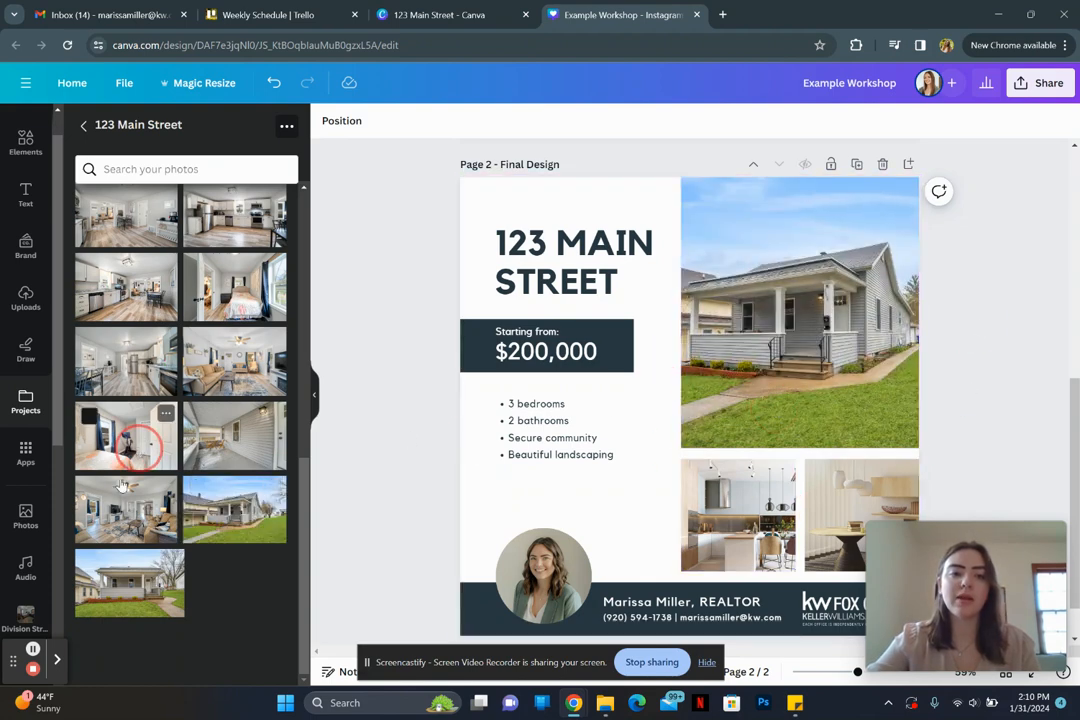
drag(117, 521, 772, 528)
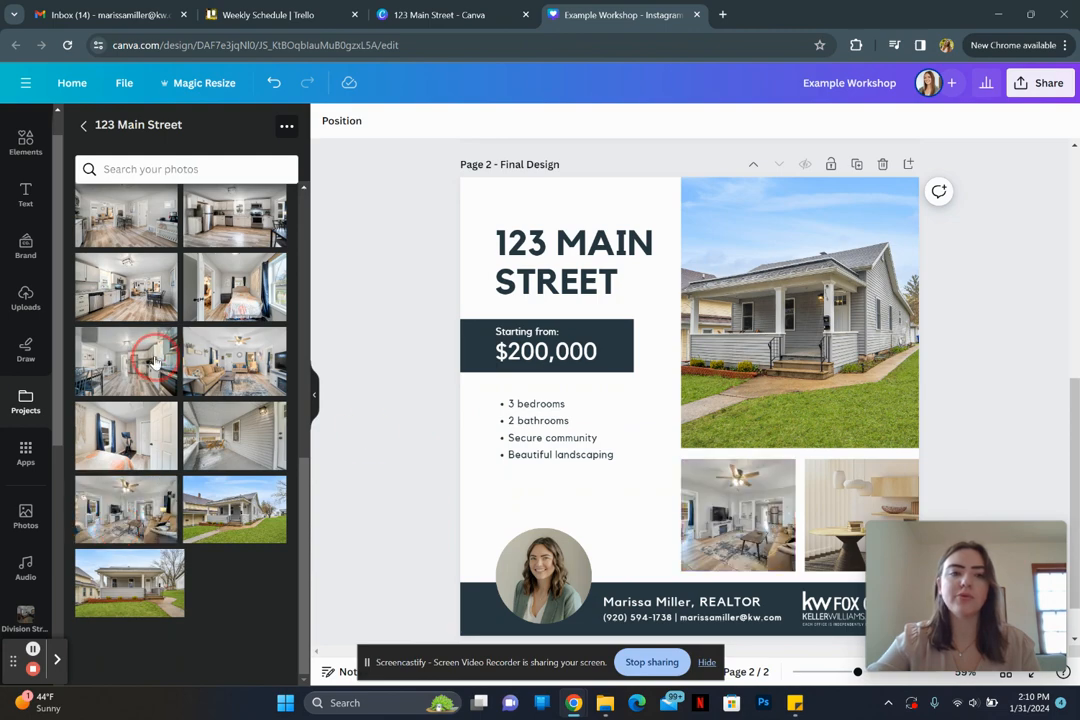
drag(122, 293, 818, 520)
click(964, 411)
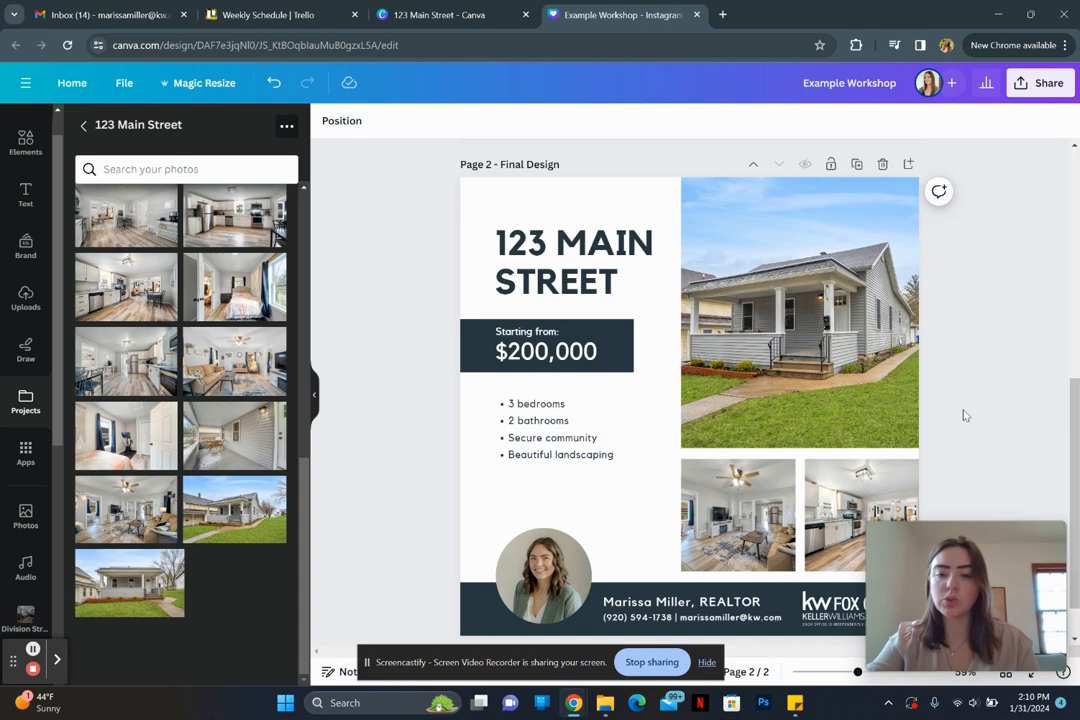
scroll(964, 415, down, 2)
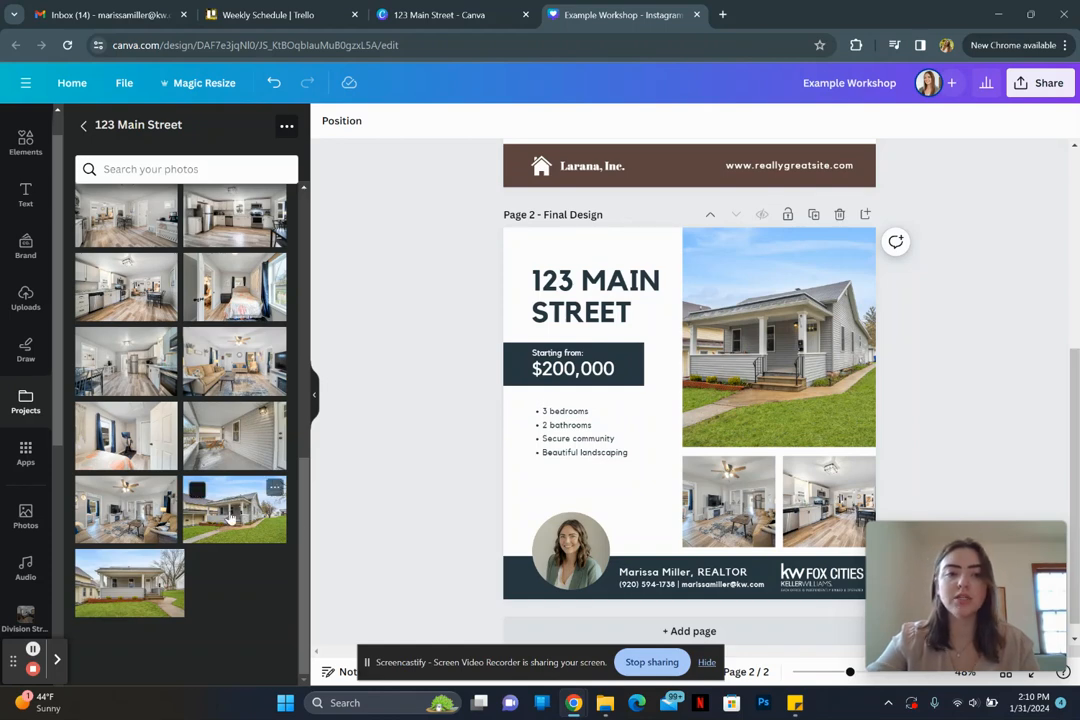
Step: Add the house exterior photo as a full-page image and move it to the bottom layer
drag(230, 517, 518, 456)
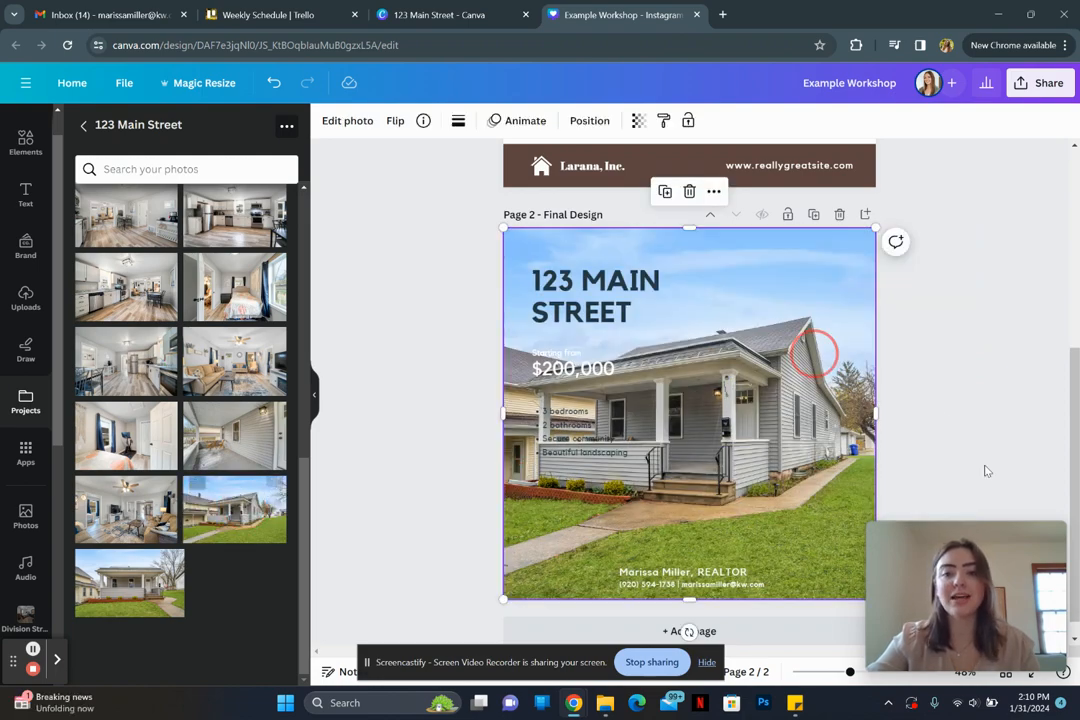
mouse_move(896, 537)
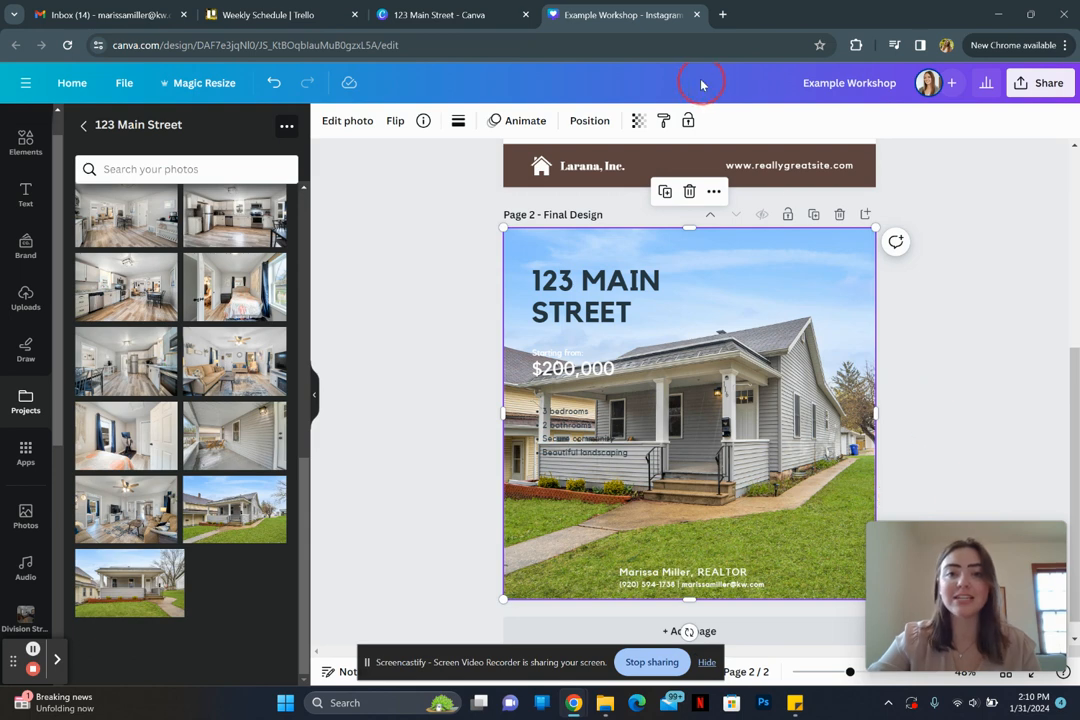
click(589, 121)
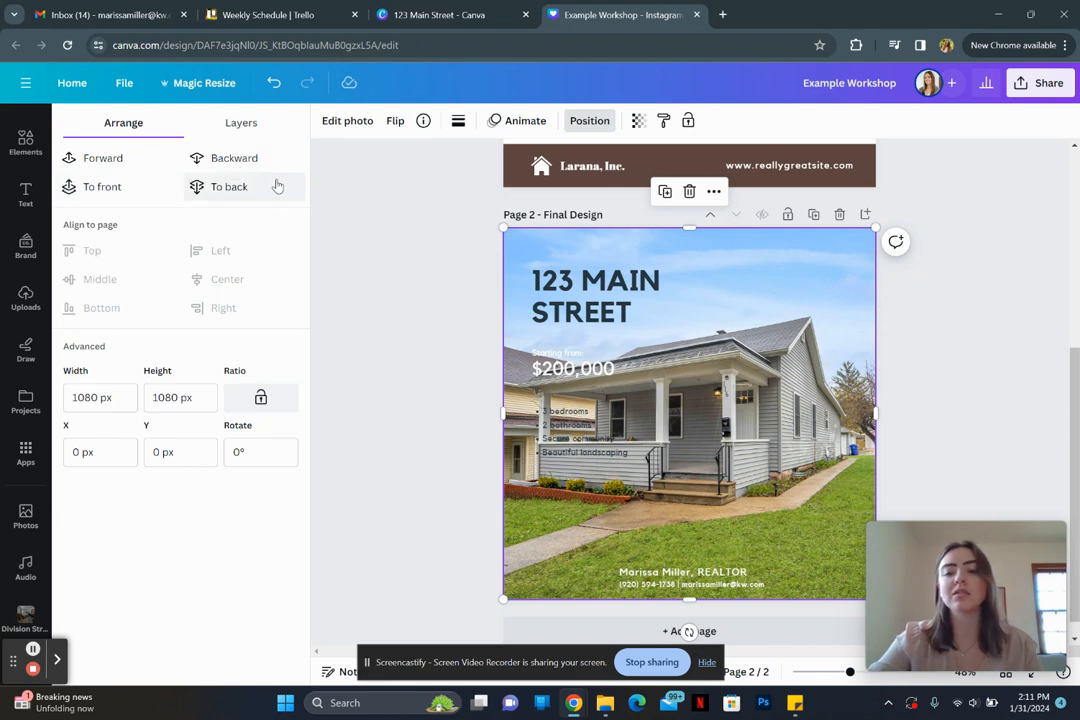
click(255, 128)
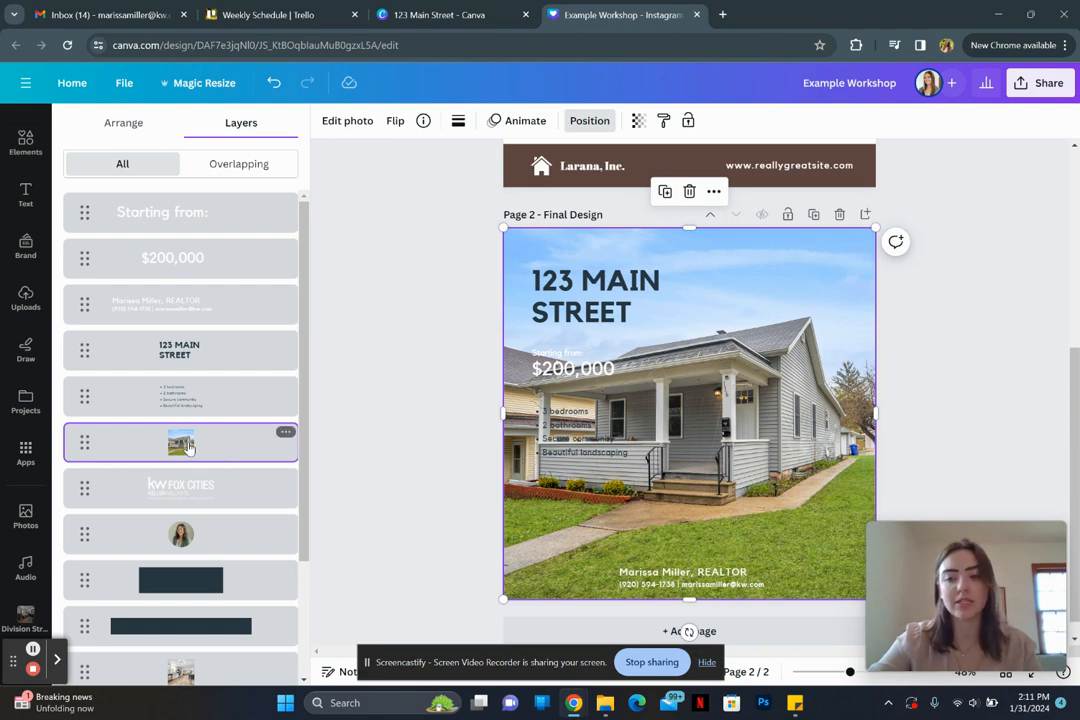
drag(188, 447, 188, 633)
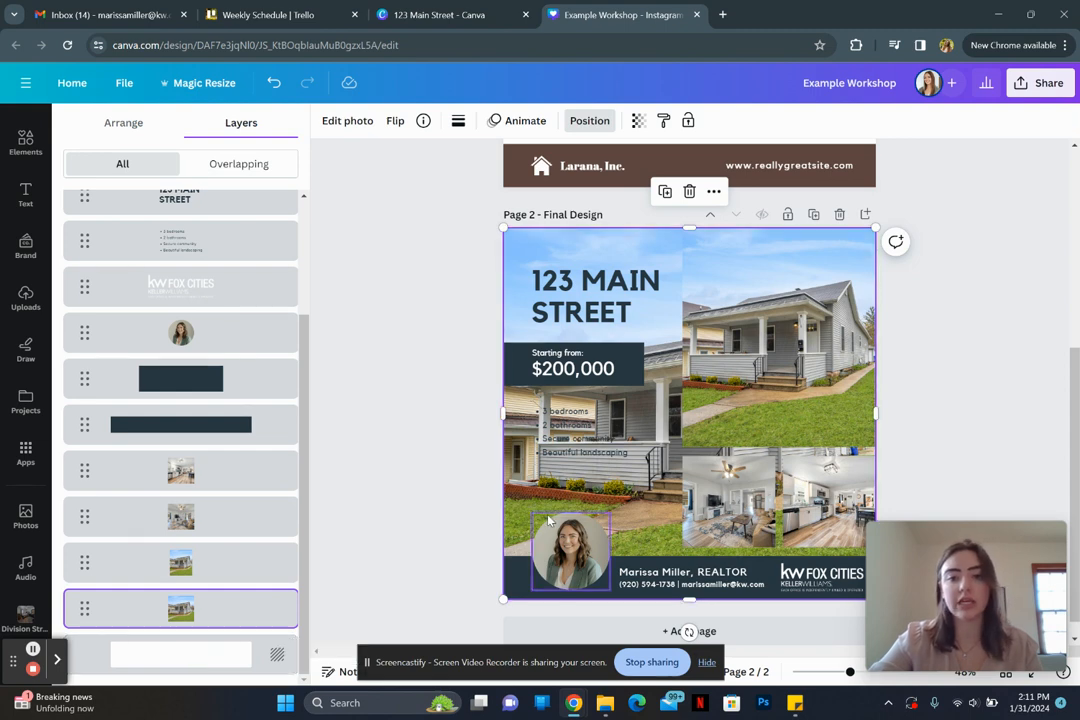
Step: Set the background photo's transparency to about 28
click(639, 121)
drag(617, 183, 531, 180)
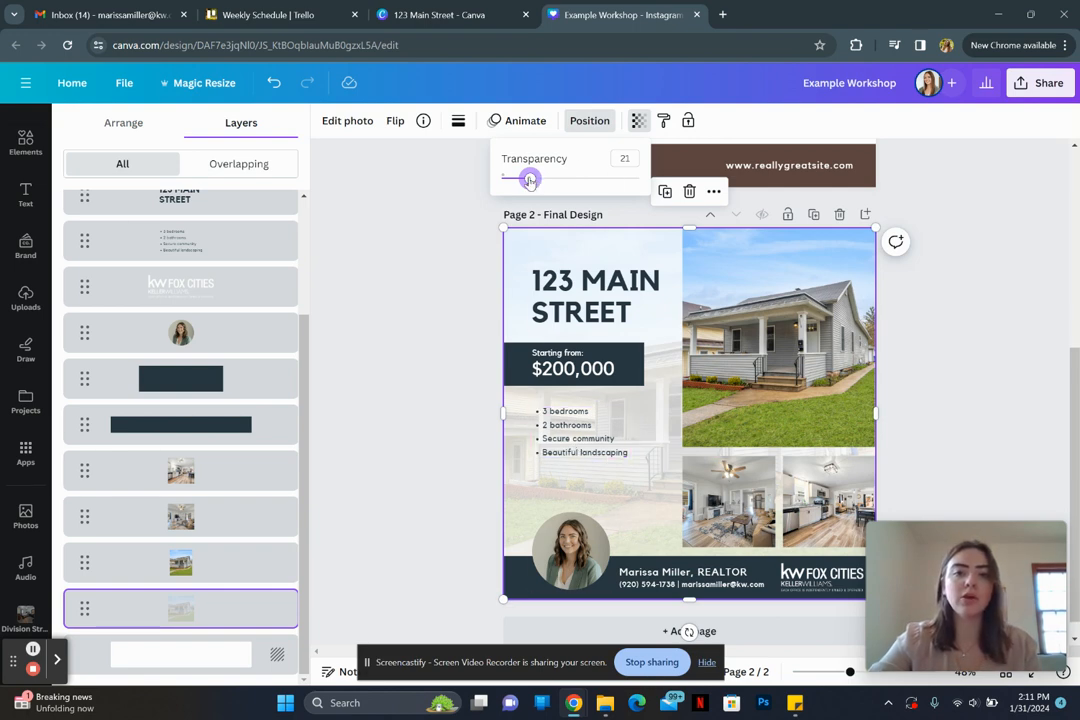
drag(530, 180, 540, 180)
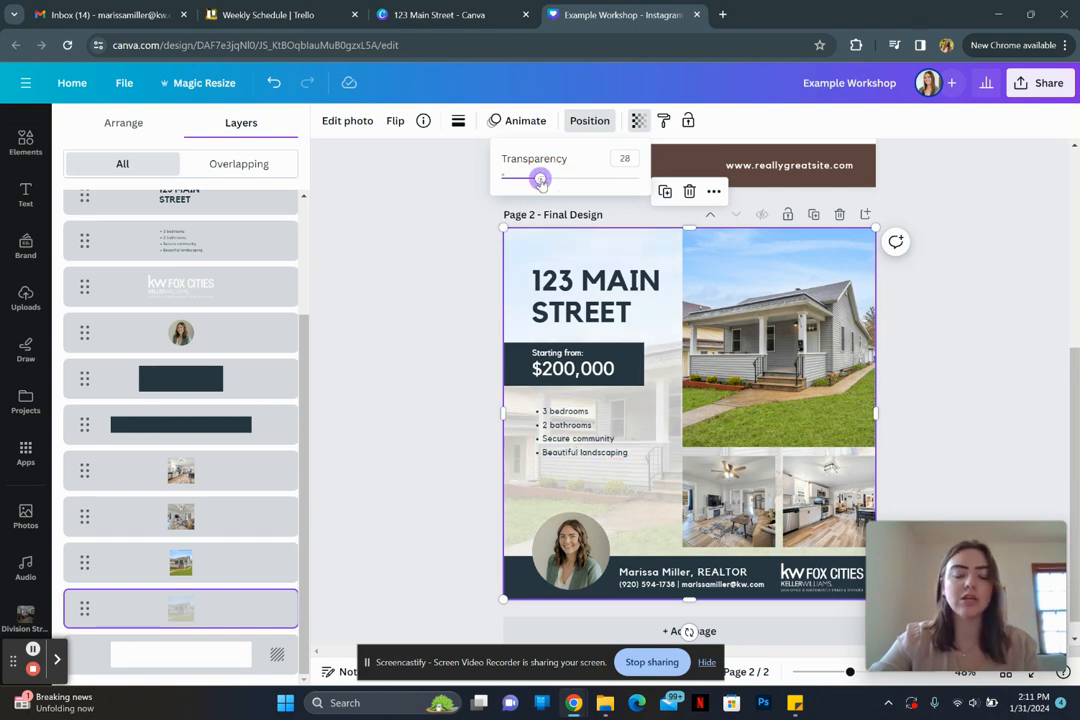
Step: Set the page background colour to dark navy #283842
click(164, 668)
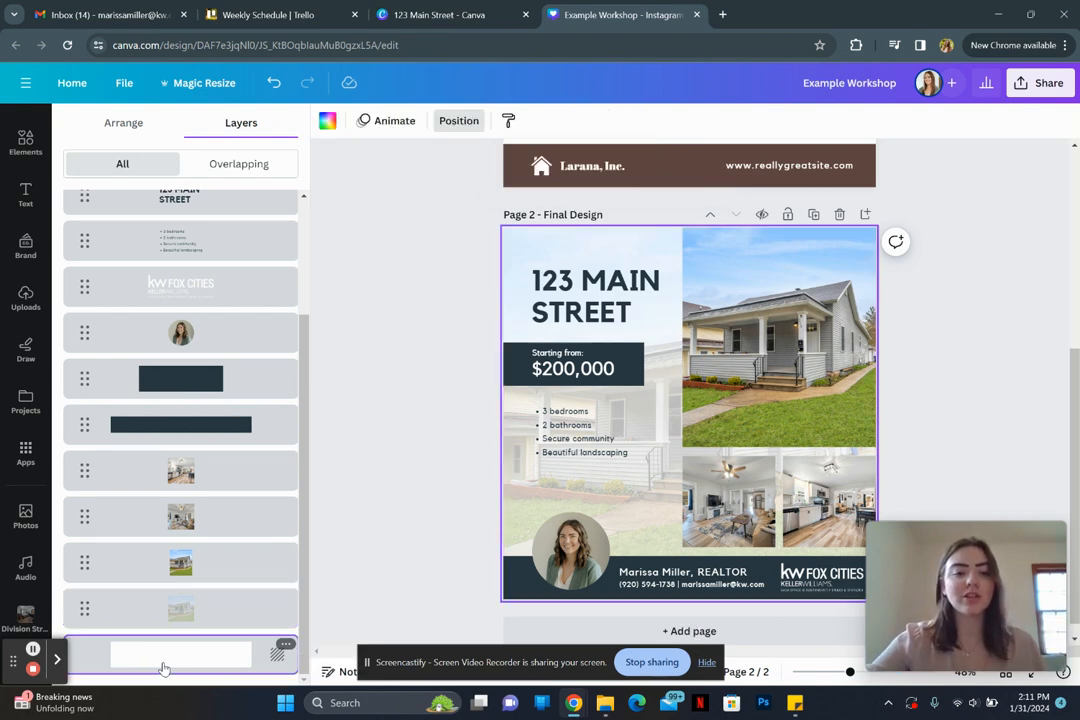
click(327, 122)
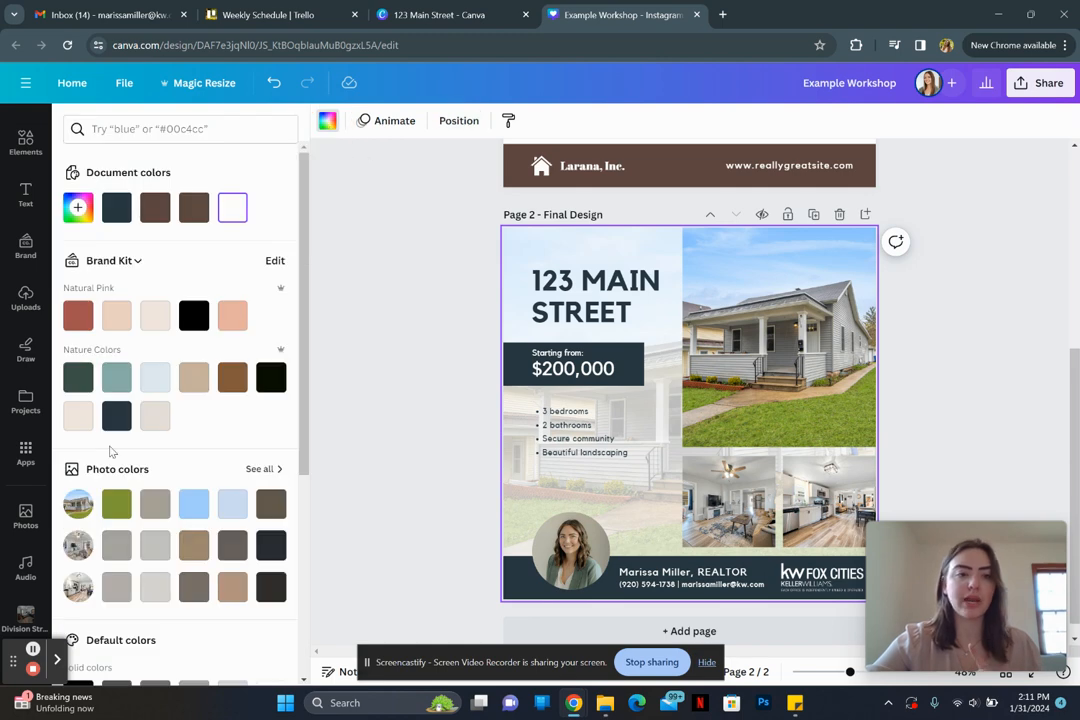
click(114, 420)
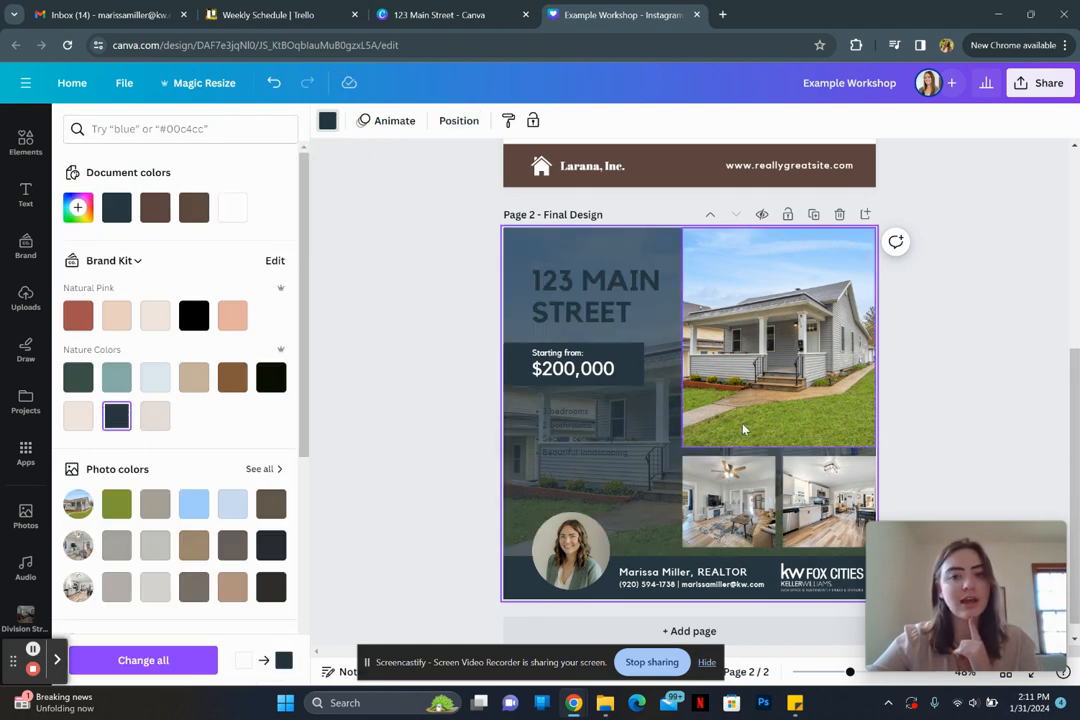
Step: Turn the 123 MAIN STREET title and the bullet list white
click(576, 432)
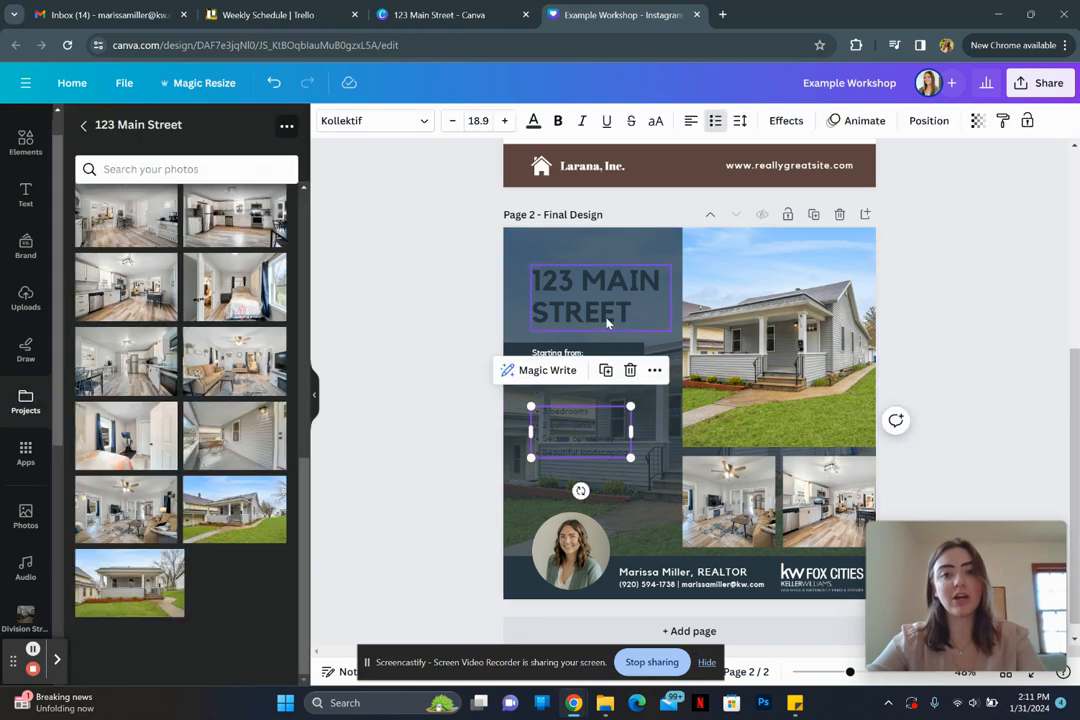
shift+click(605, 318)
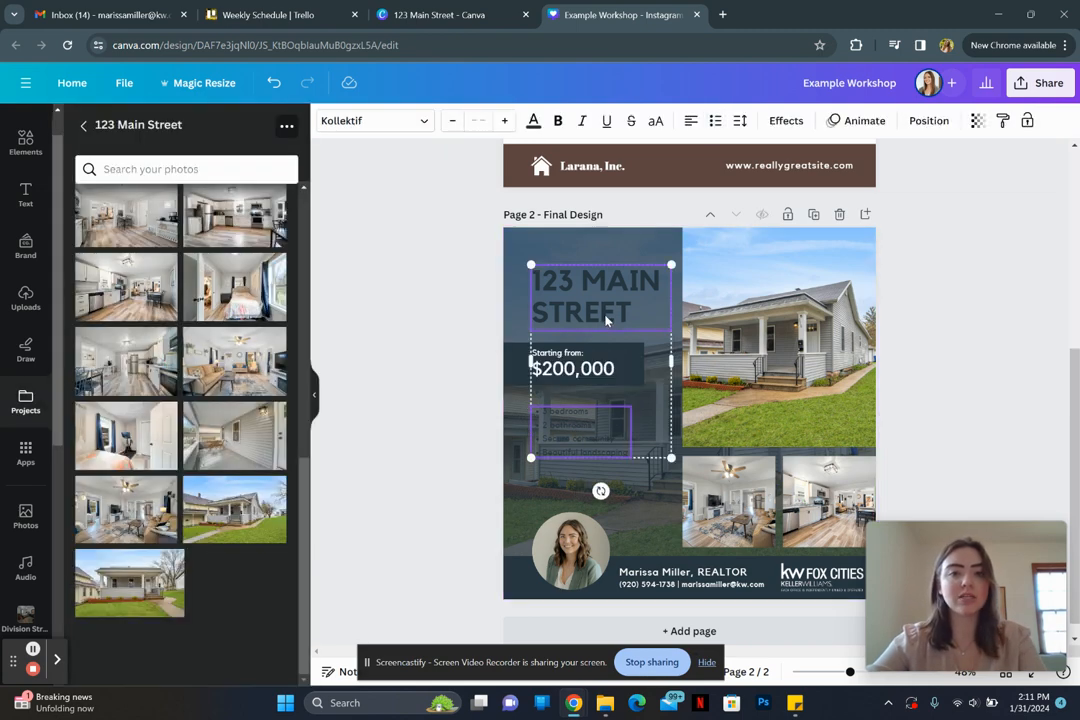
click(533, 120)
click(233, 208)
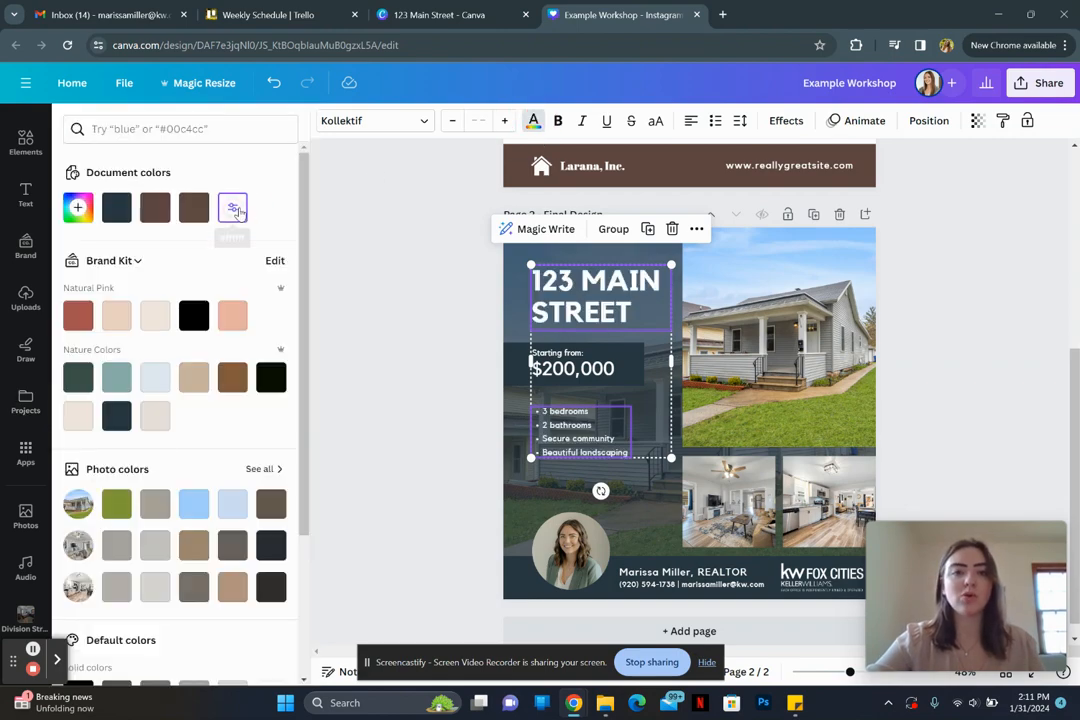
click(418, 369)
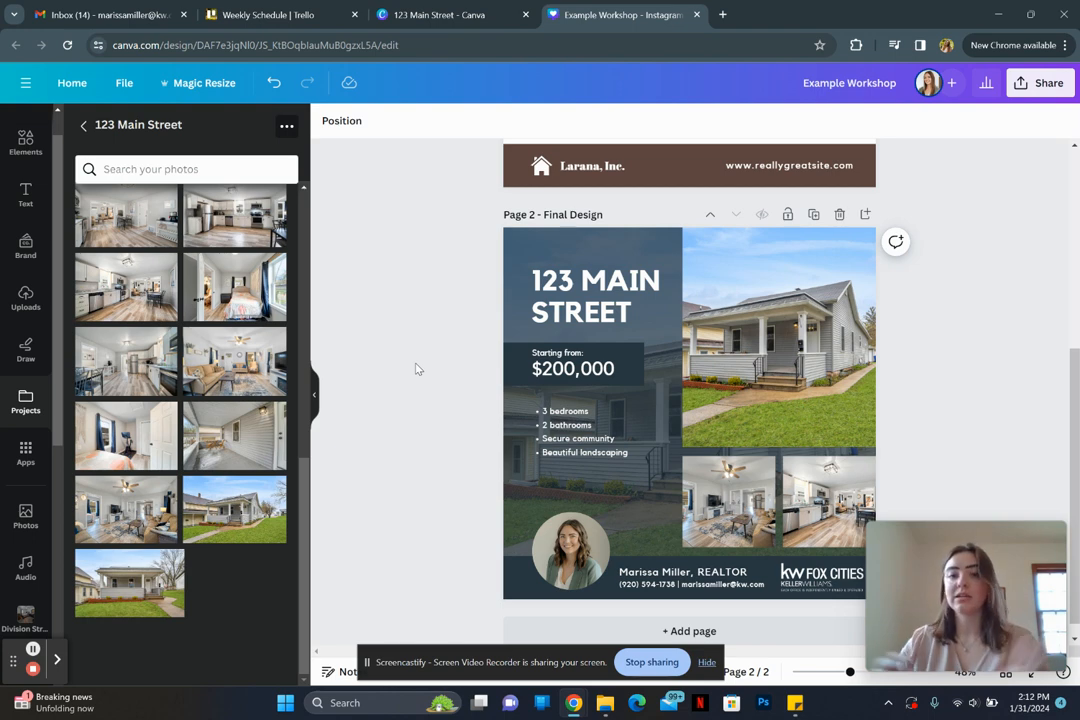
Step: Adjust the background house photo's transparency to 27
click(557, 490)
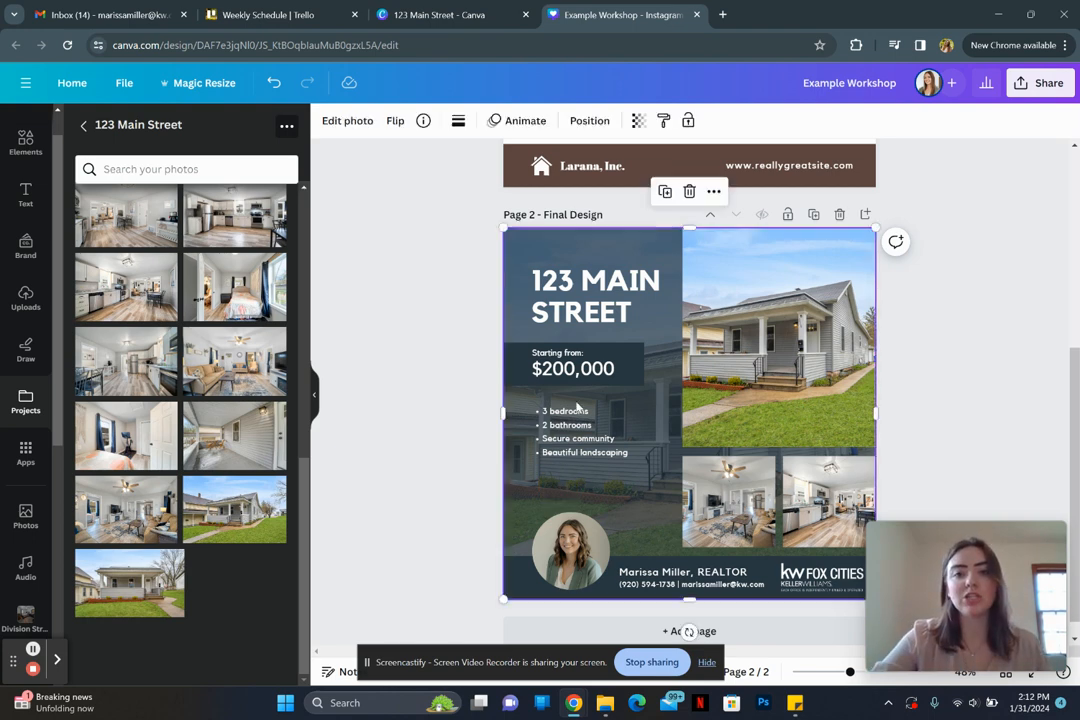
click(641, 124)
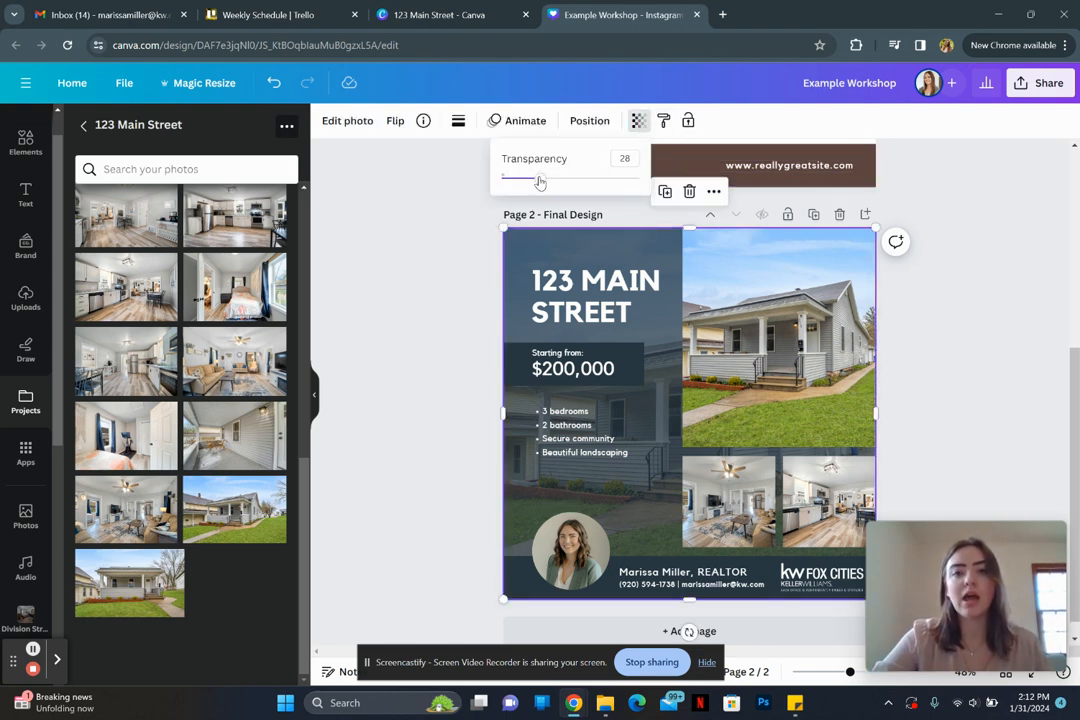
click(535, 179)
mouse_move(535, 179)
mouse_down()
mouse_move(513, 176)
mouse_move(586, 176)
mouse_move(537, 181)
mouse_up()
click(446, 342)
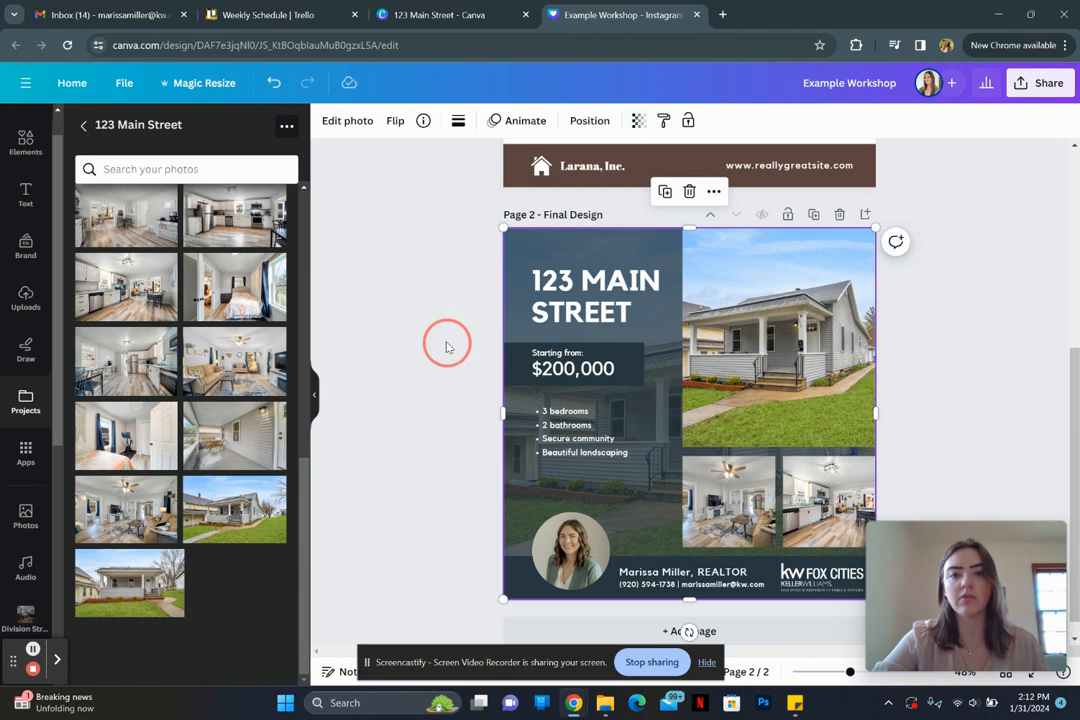
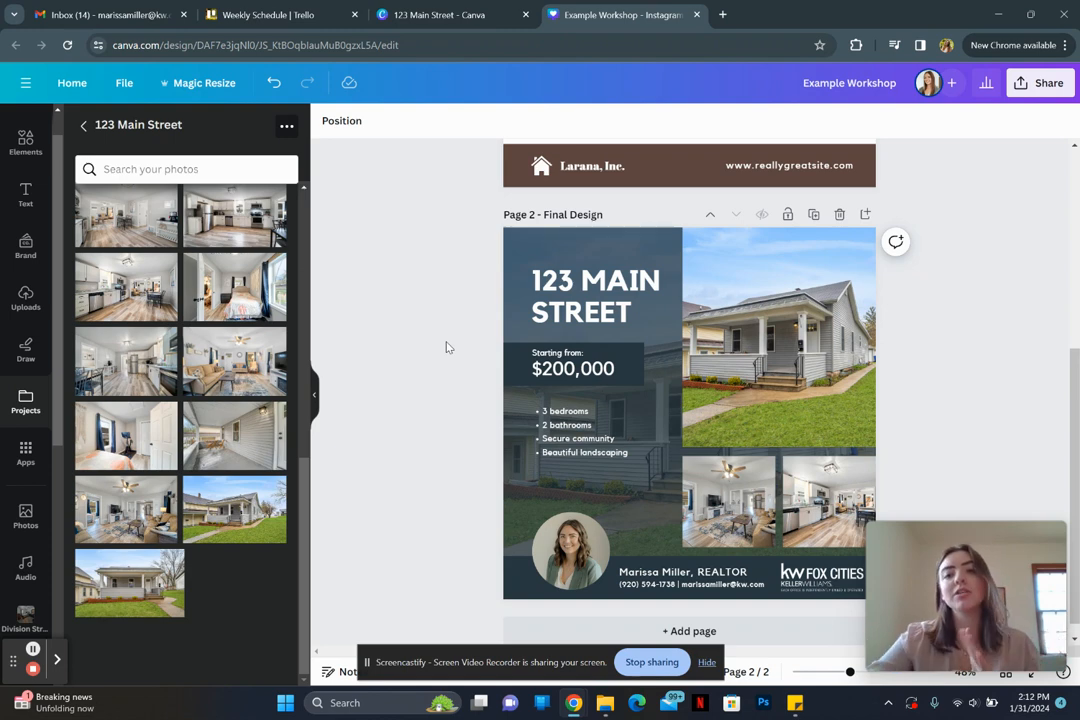
Step: Give the main house photo a drop shadow from the photo's Shadows options
click(742, 291)
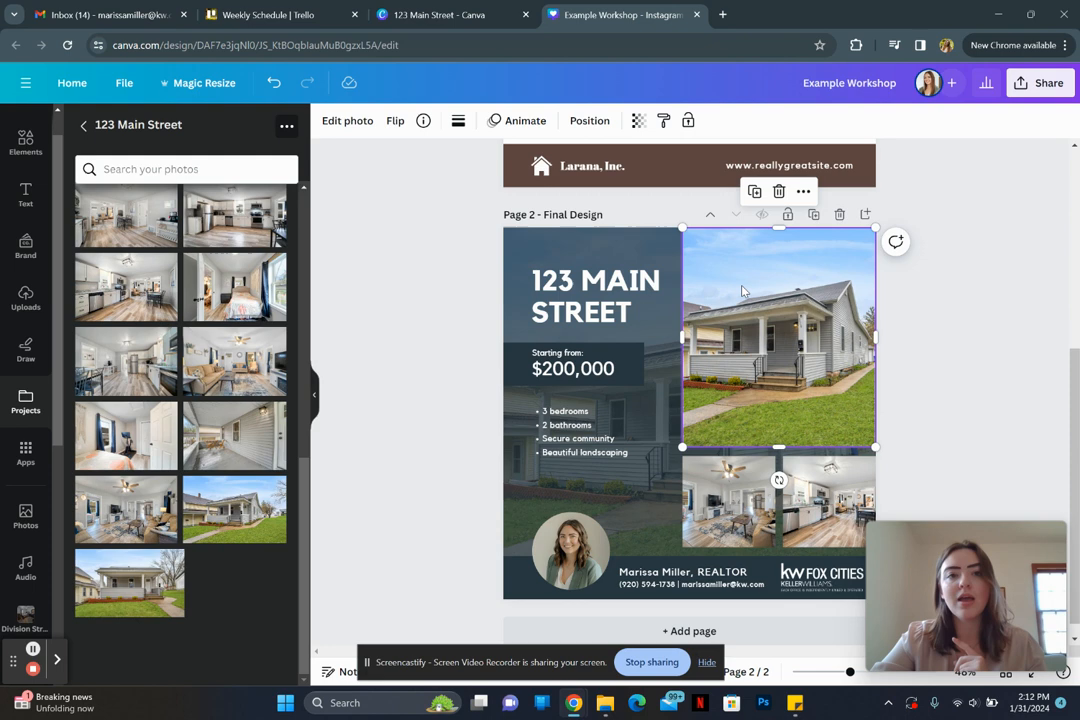
click(361, 122)
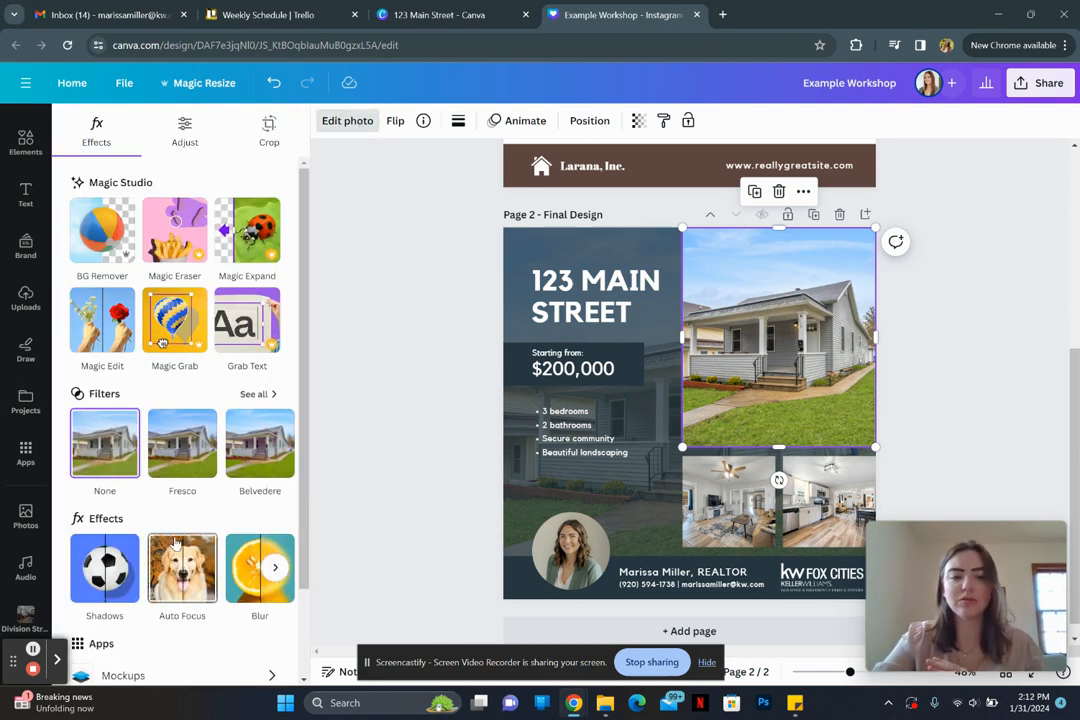
scroll(175, 543, down, 2)
click(105, 510)
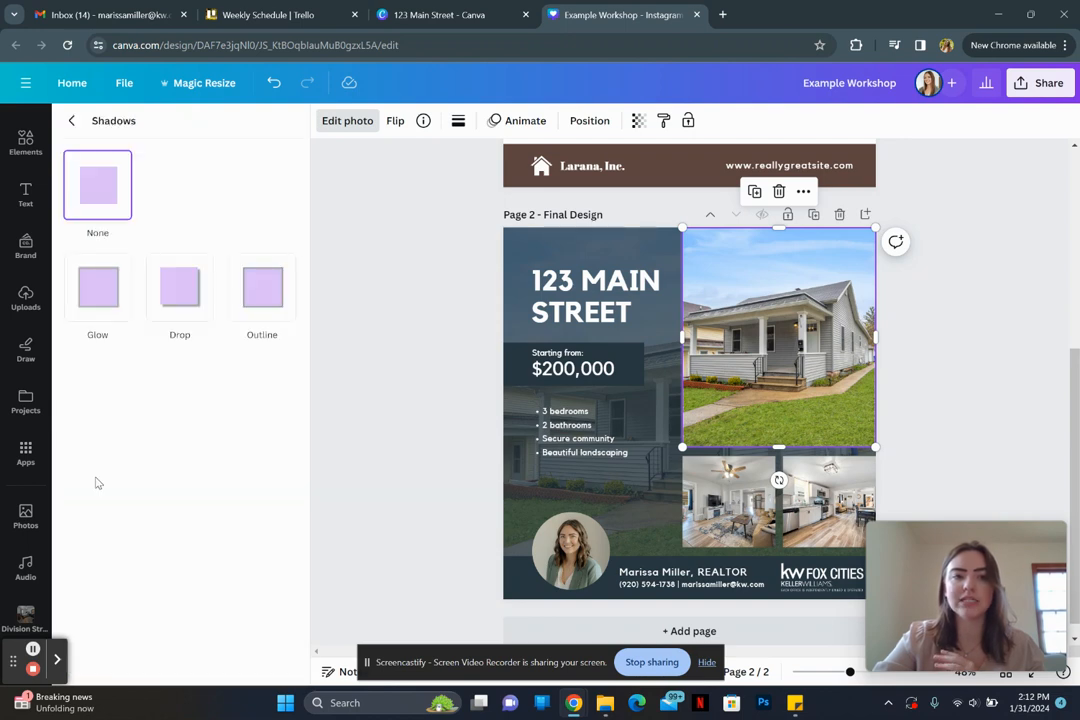
click(183, 310)
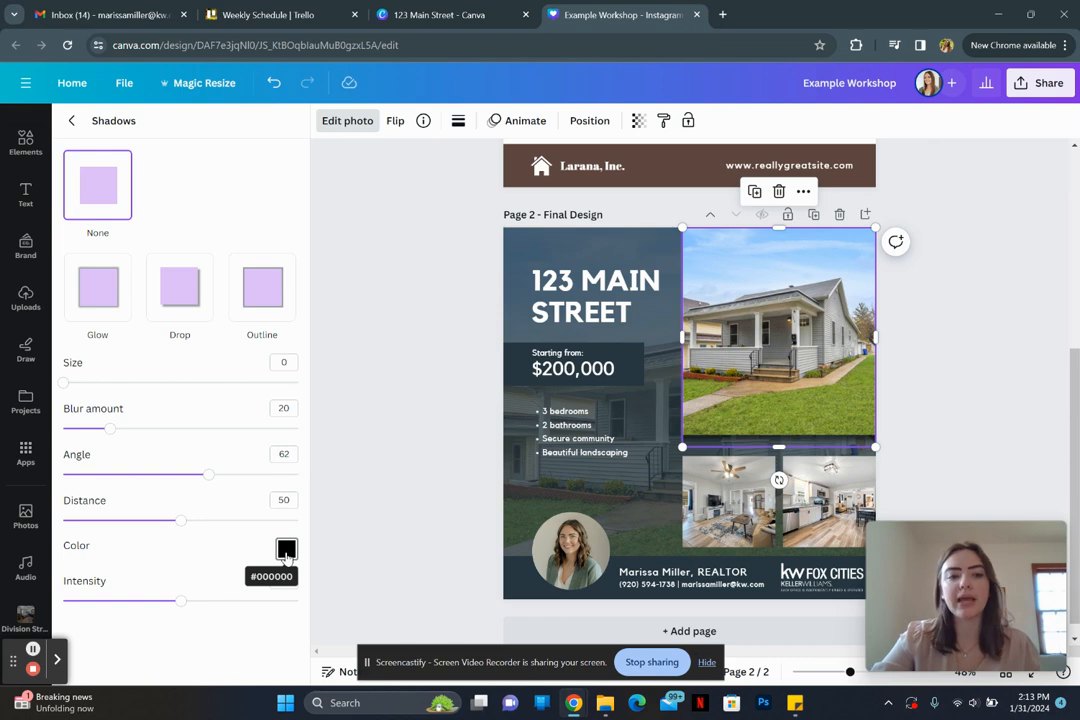
Step: Add drop shadows to the living-room and kitchen photos, restoring the accidentally deleted living-room photo
click(730, 500)
key(Delete)
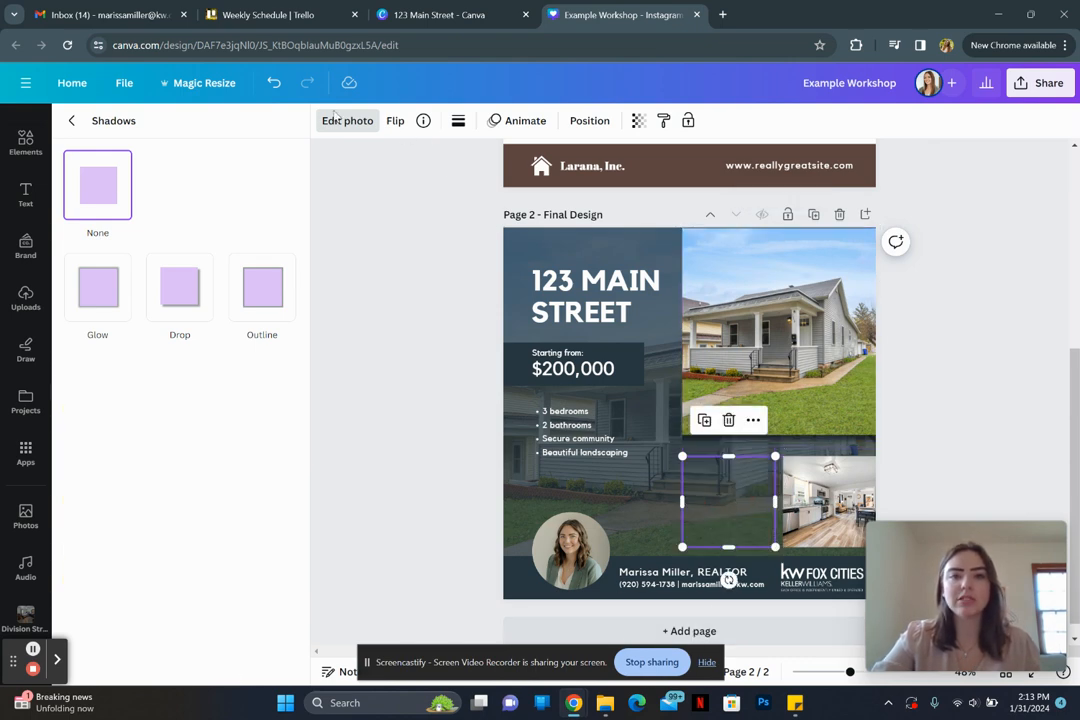
key(ctrl+z)
click(183, 292)
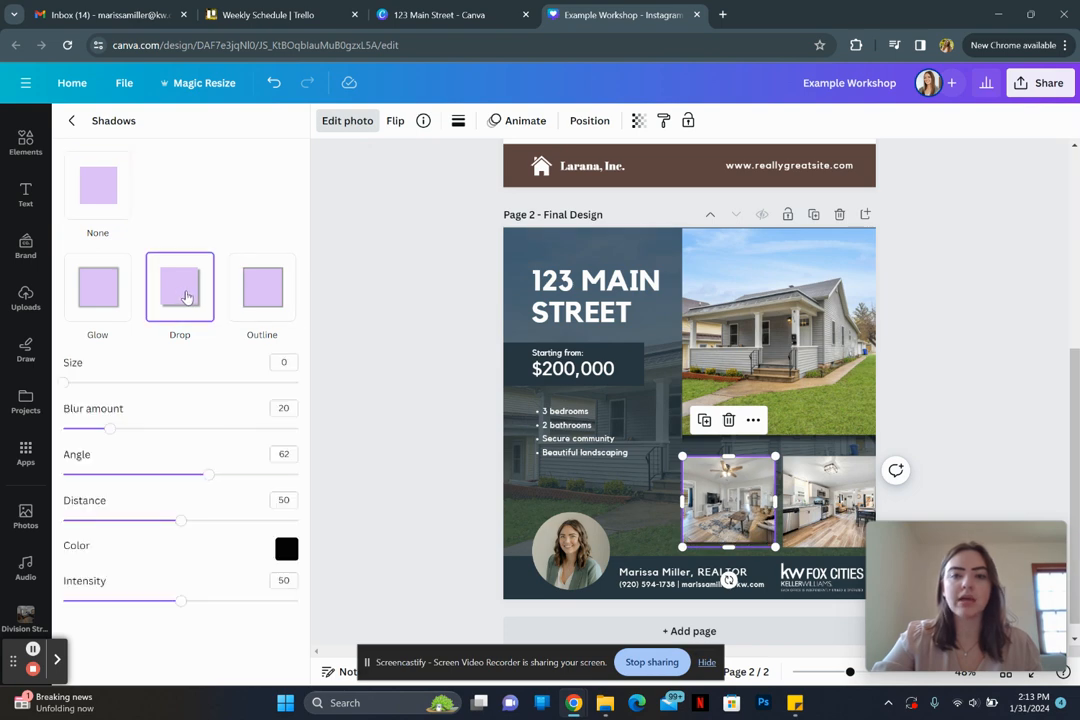
click(816, 512)
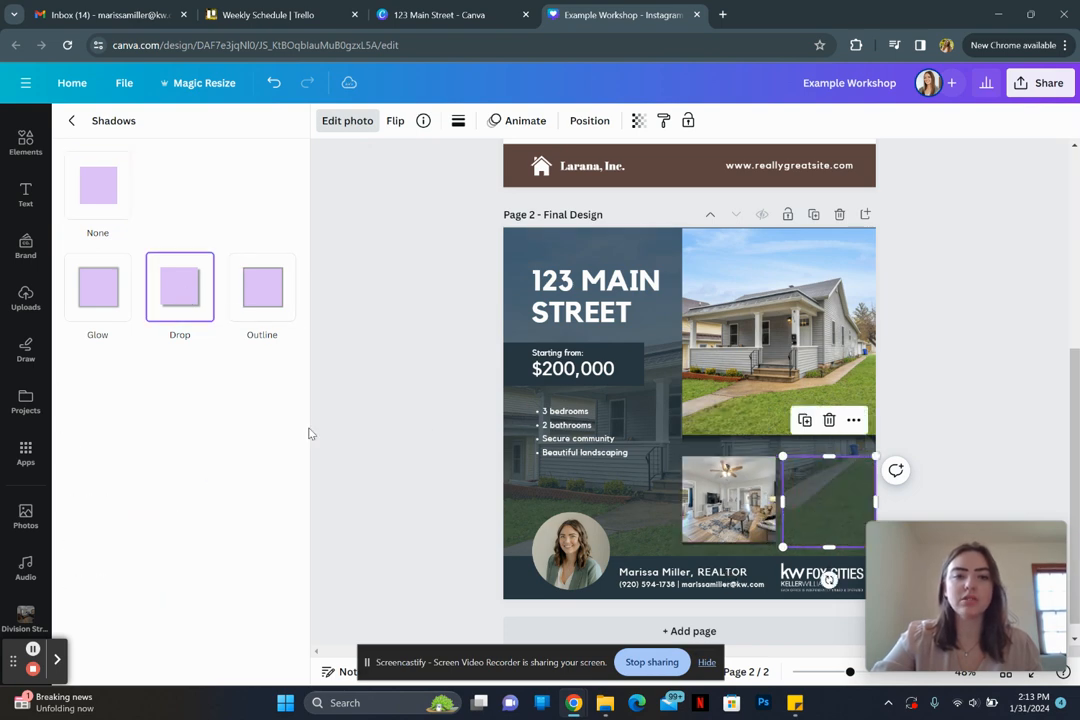
click(180, 300)
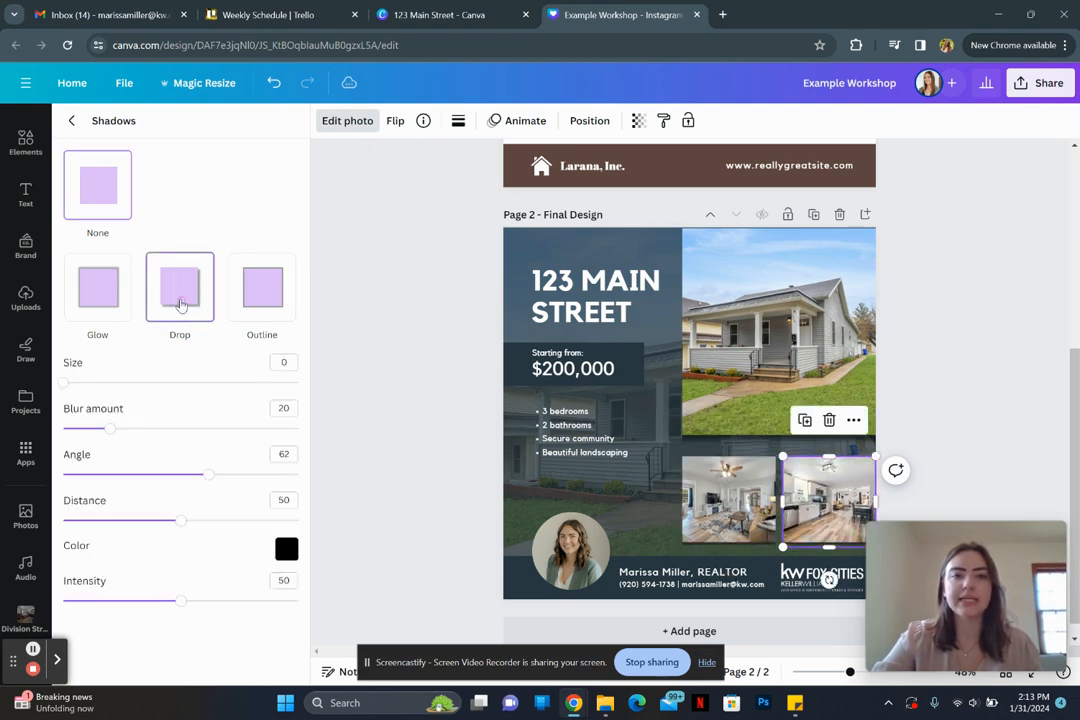
click(398, 432)
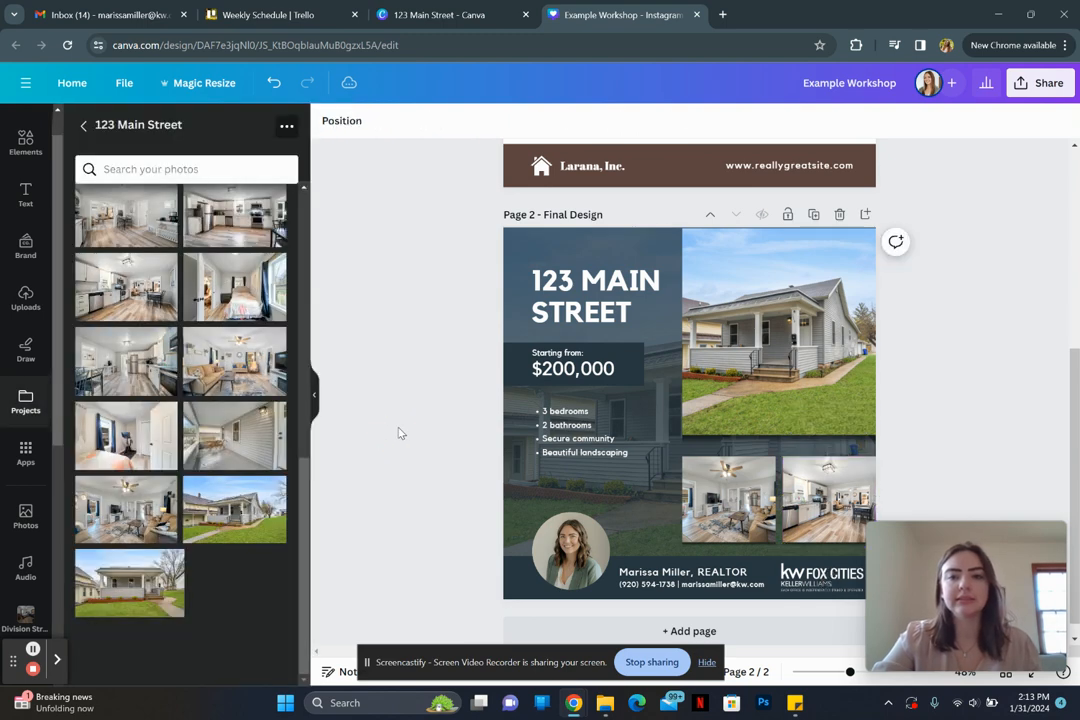
Step: Make the main house photo slightly smaller using its top-right corner handle
click(855, 255)
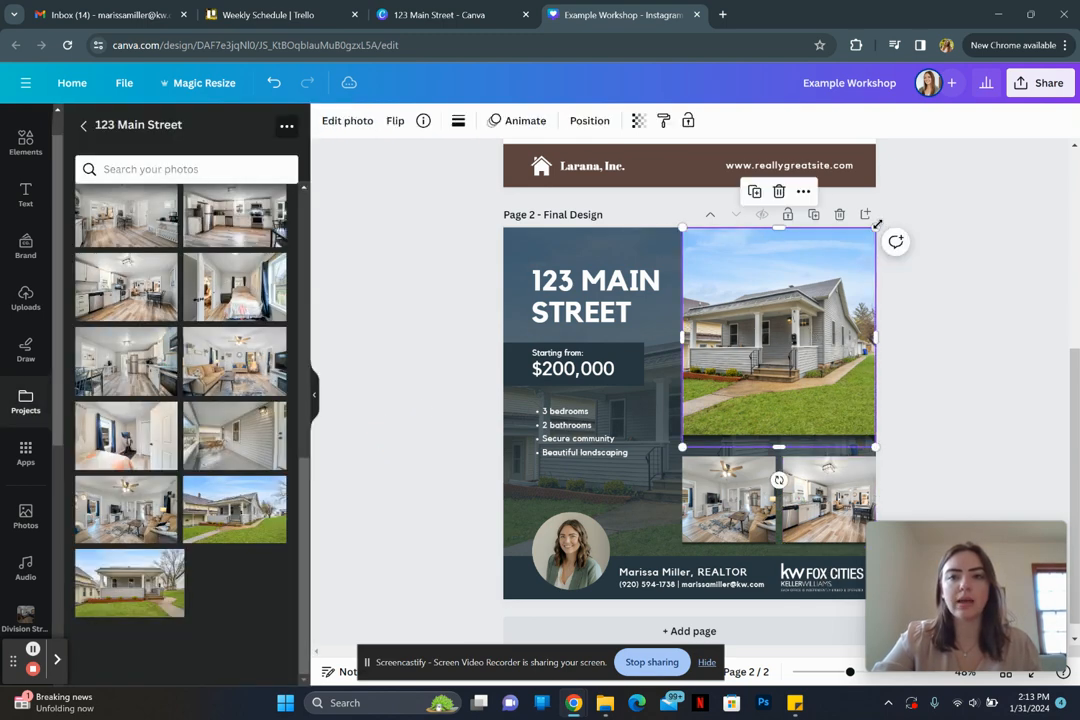
drag(876, 227, 879, 219)
drag(880, 219, 882, 217)
click(936, 336)
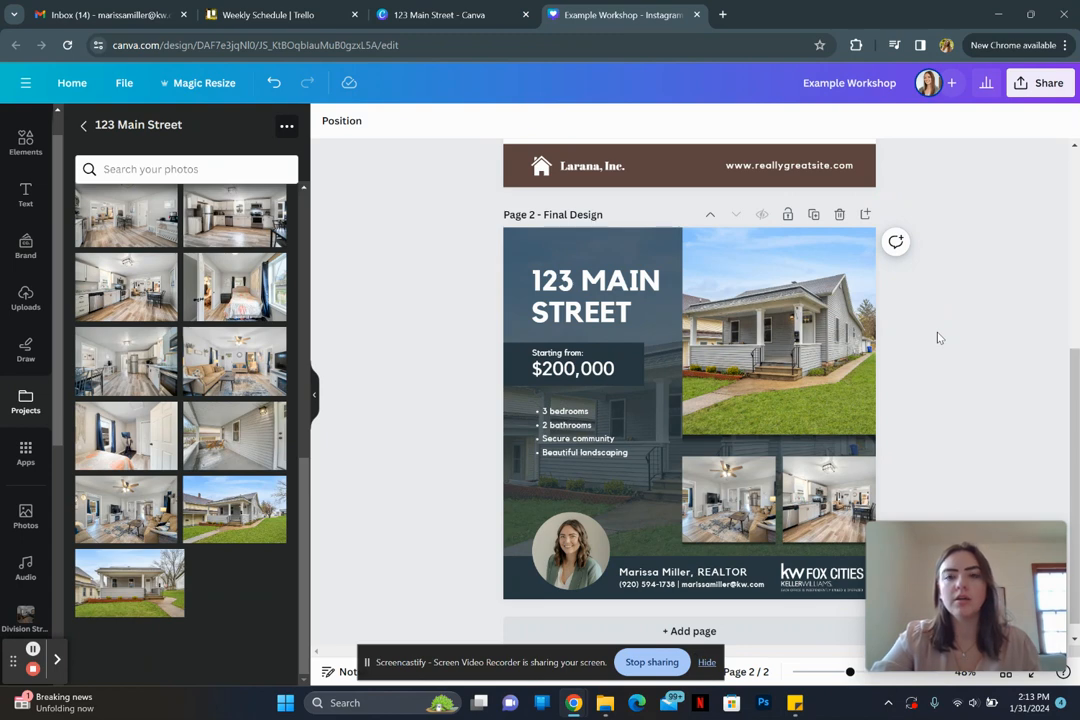
scroll(938, 337, down, 1)
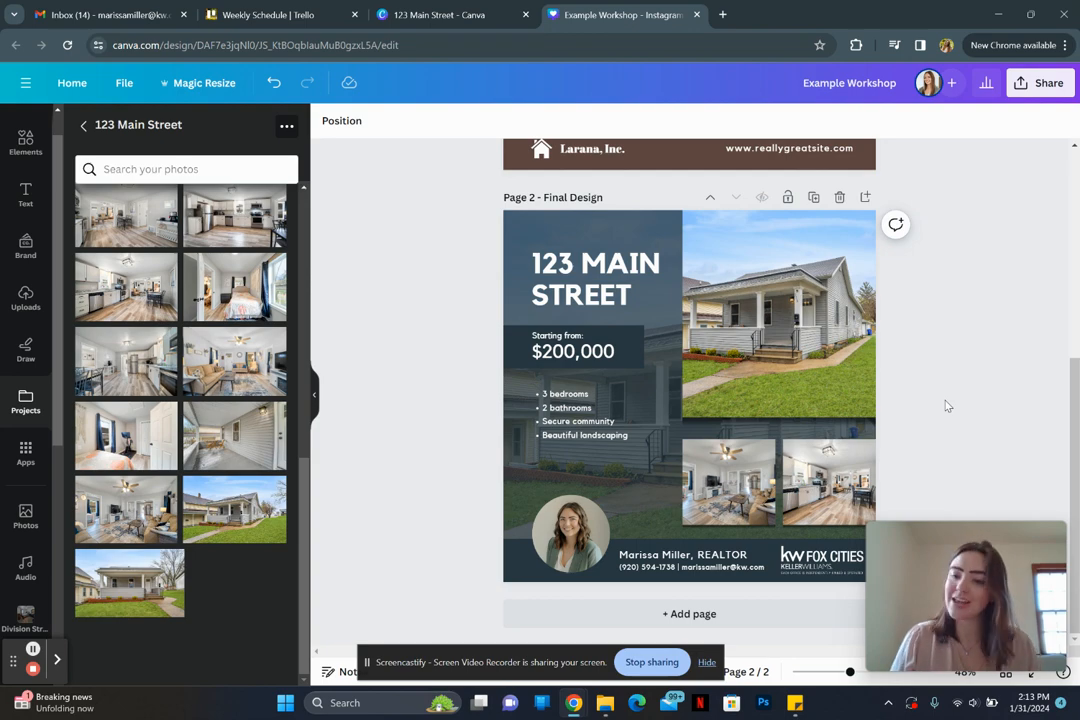
Step: Add a Page 3 after Page 2 and clear its dark background to plain white
click(866, 195)
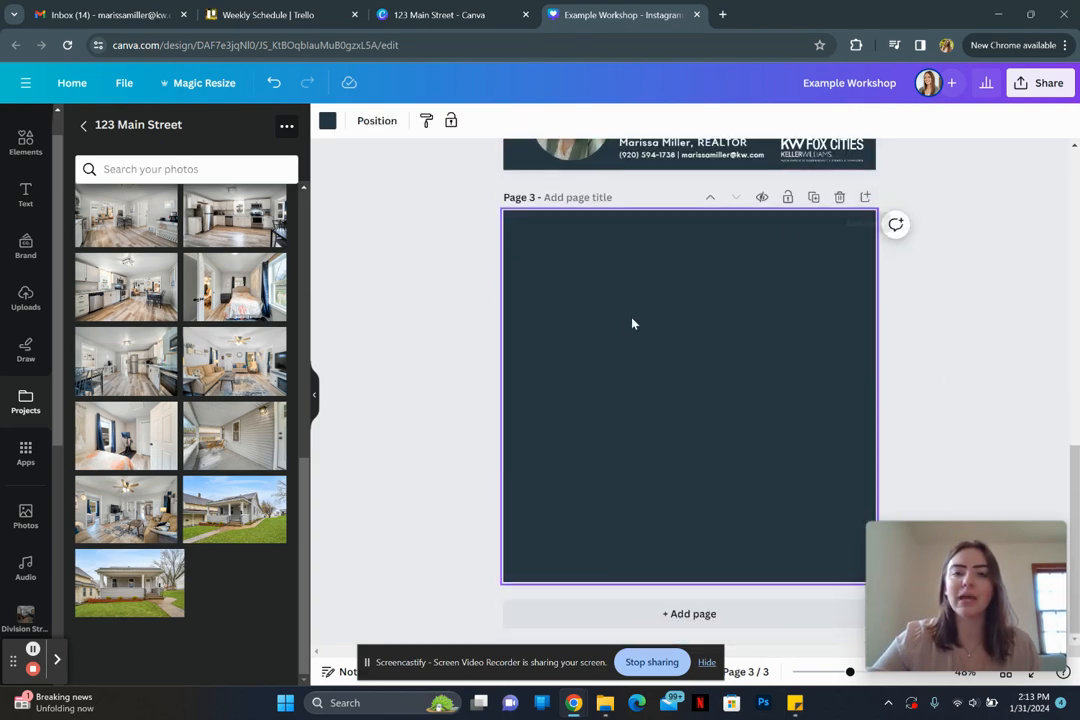
key(Delete)
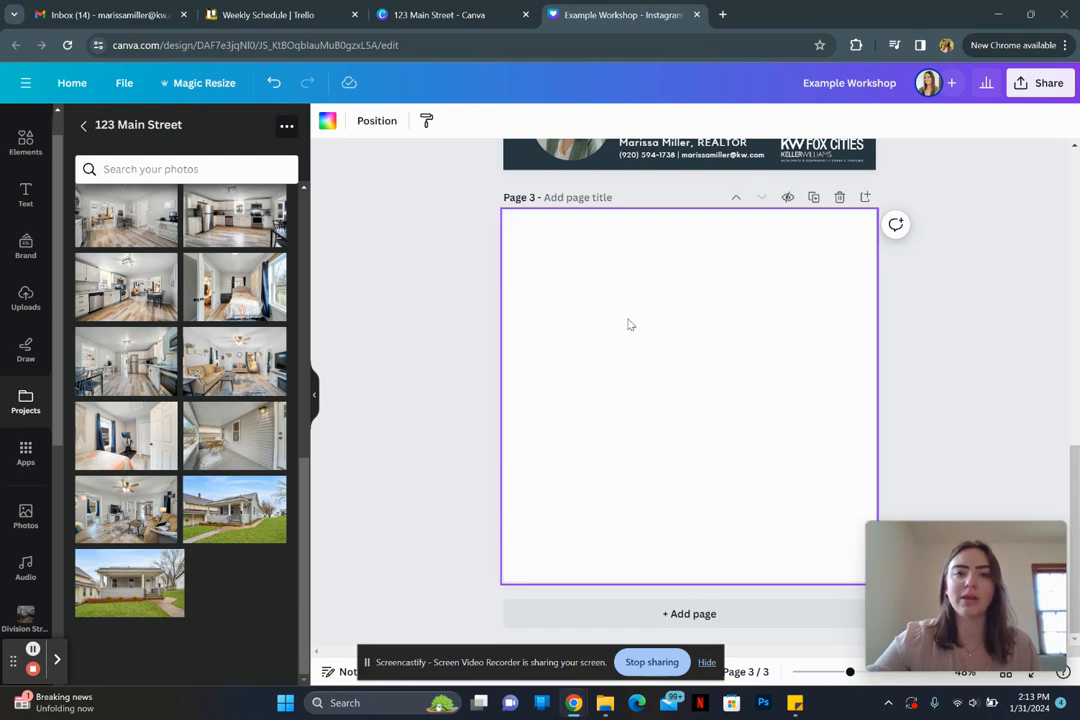
click(438, 359)
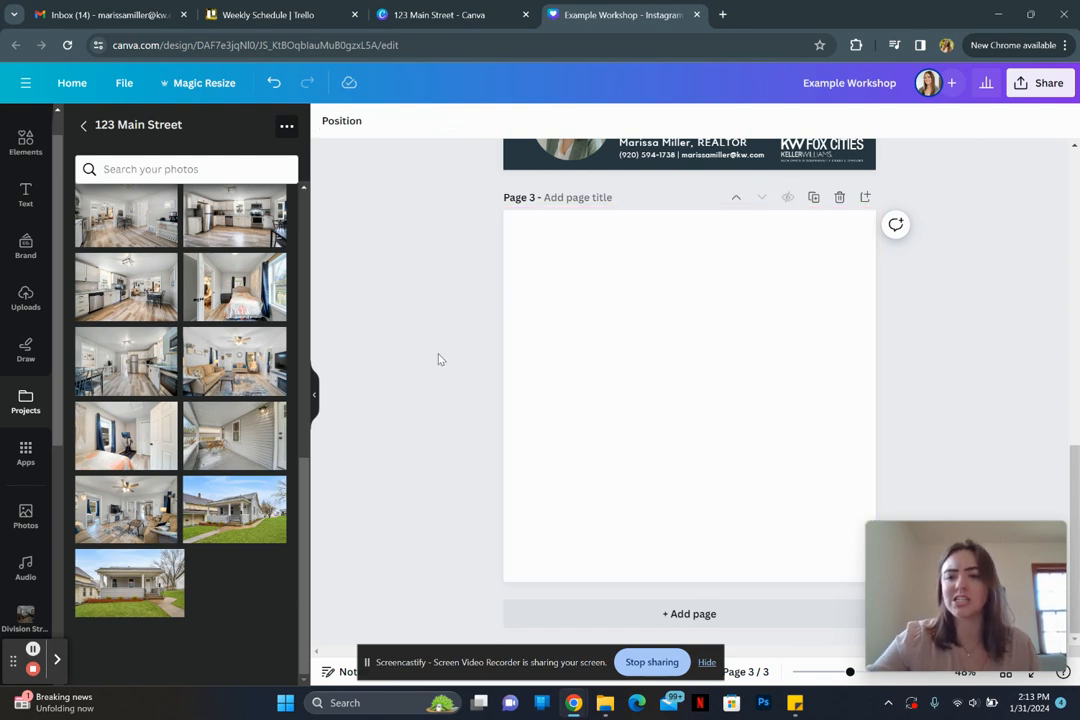
click(650, 334)
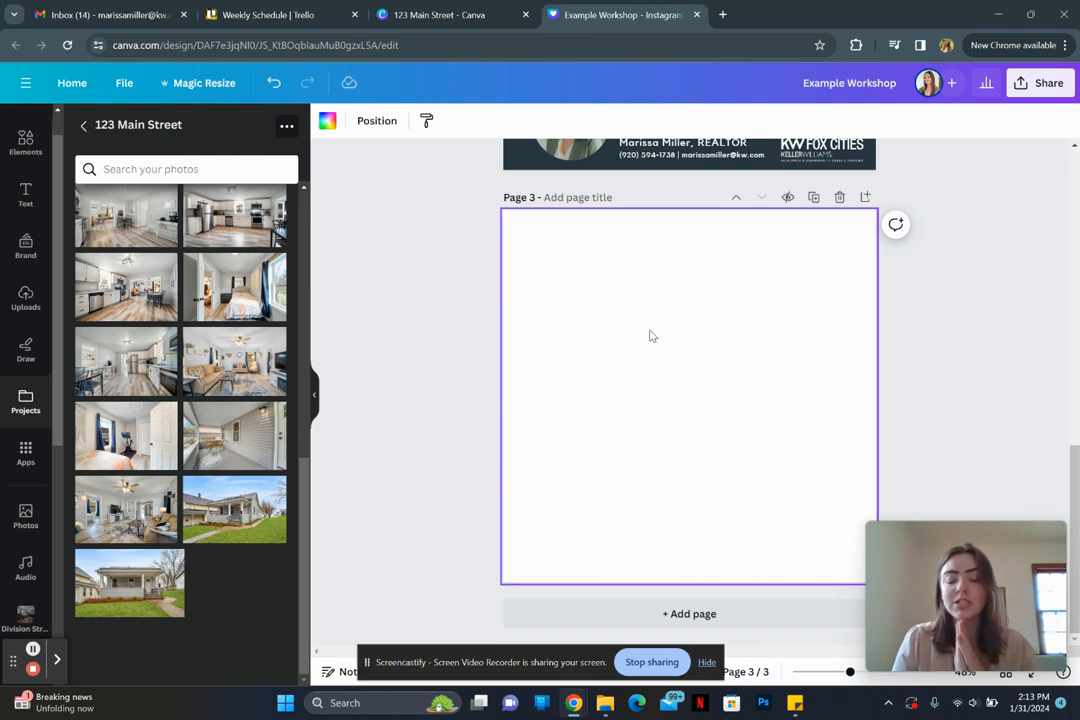
click(332, 433)
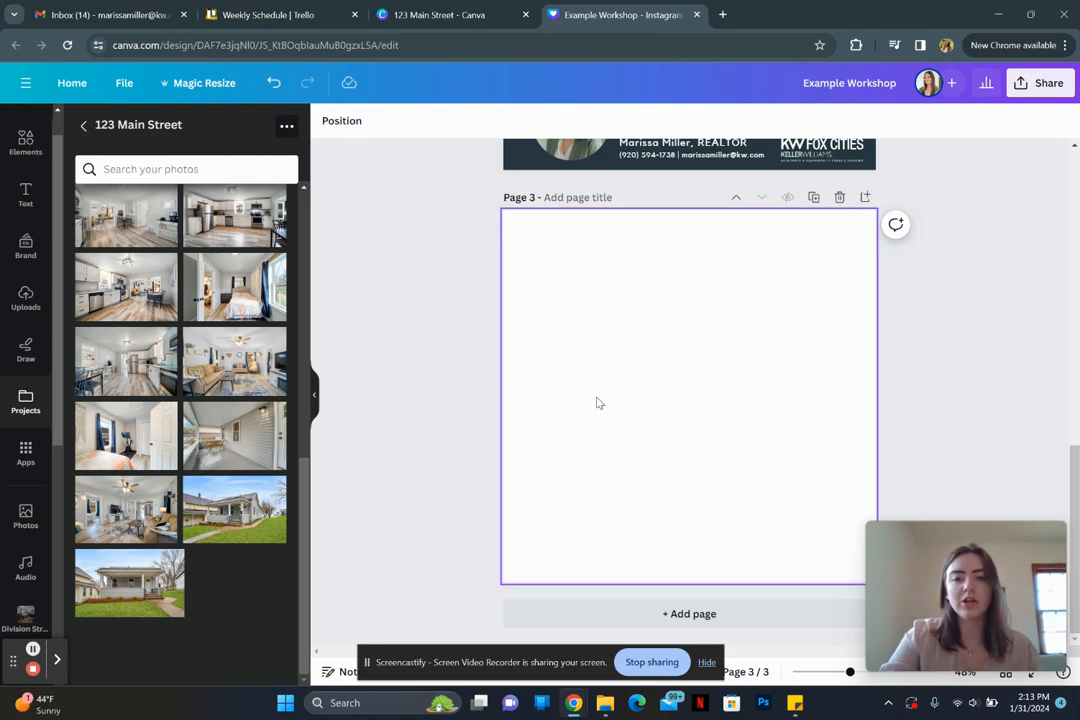
Step: Add a line to Page 3 with weight 18, solid style and rounded end points
key(l)
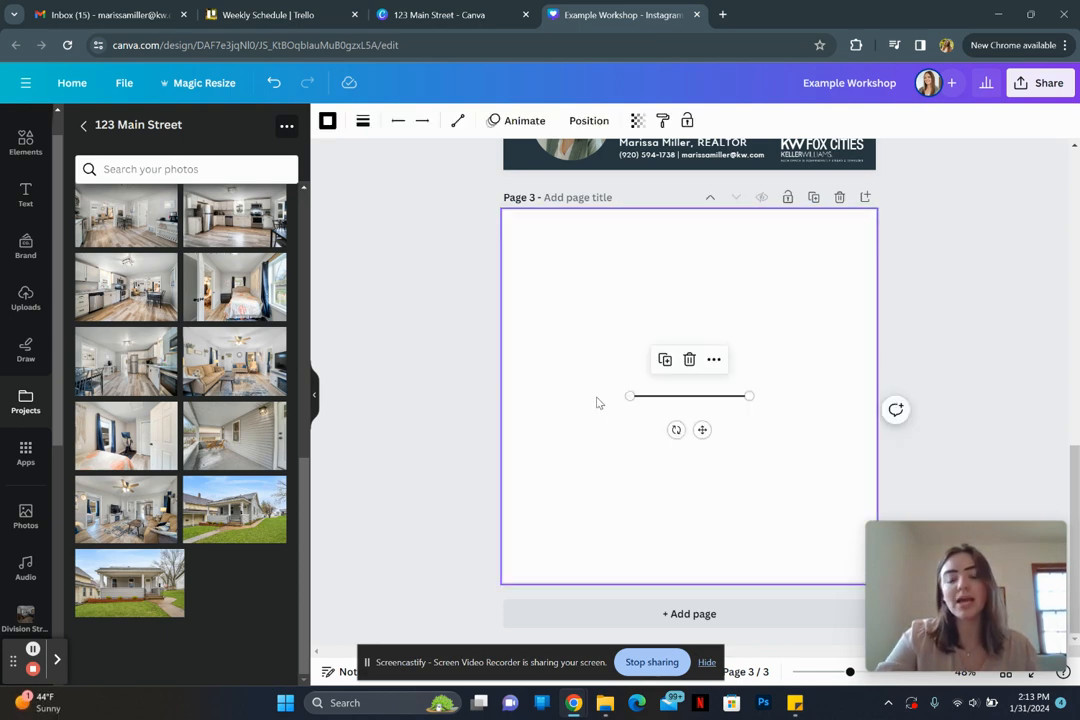
mouse_move(677, 430)
mouse_down()
mouse_move(709, 448)
mouse_move(742, 436)
mouse_move(752, 408)
mouse_move(672, 409)
mouse_move(690, 430)
mouse_up()
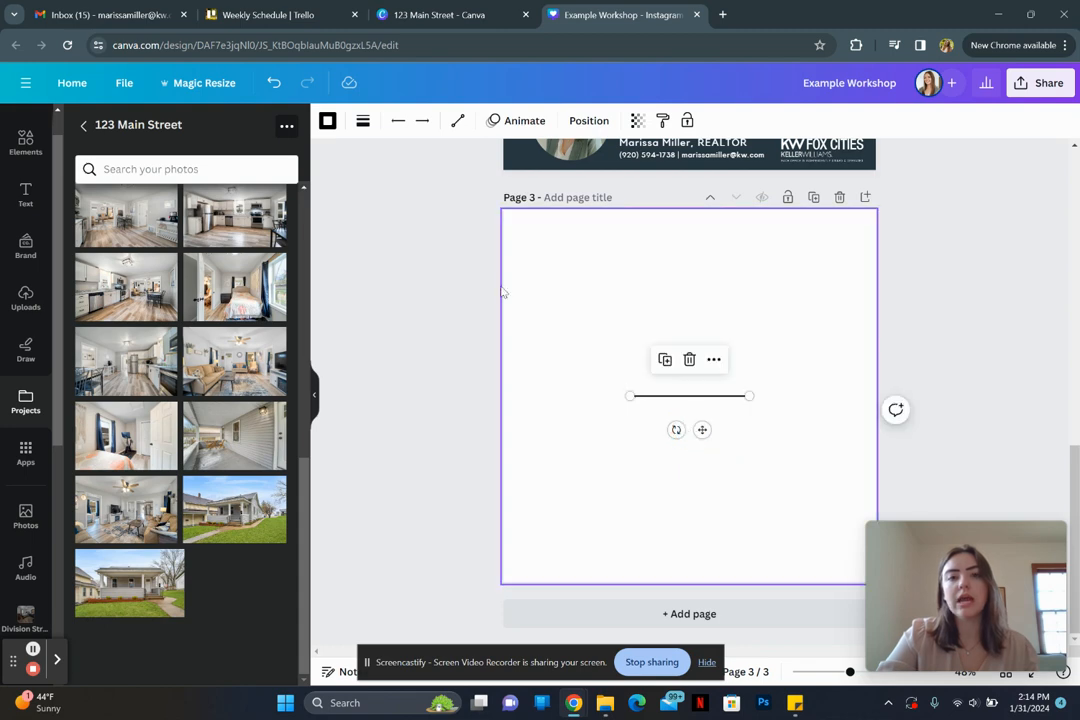
click(362, 121)
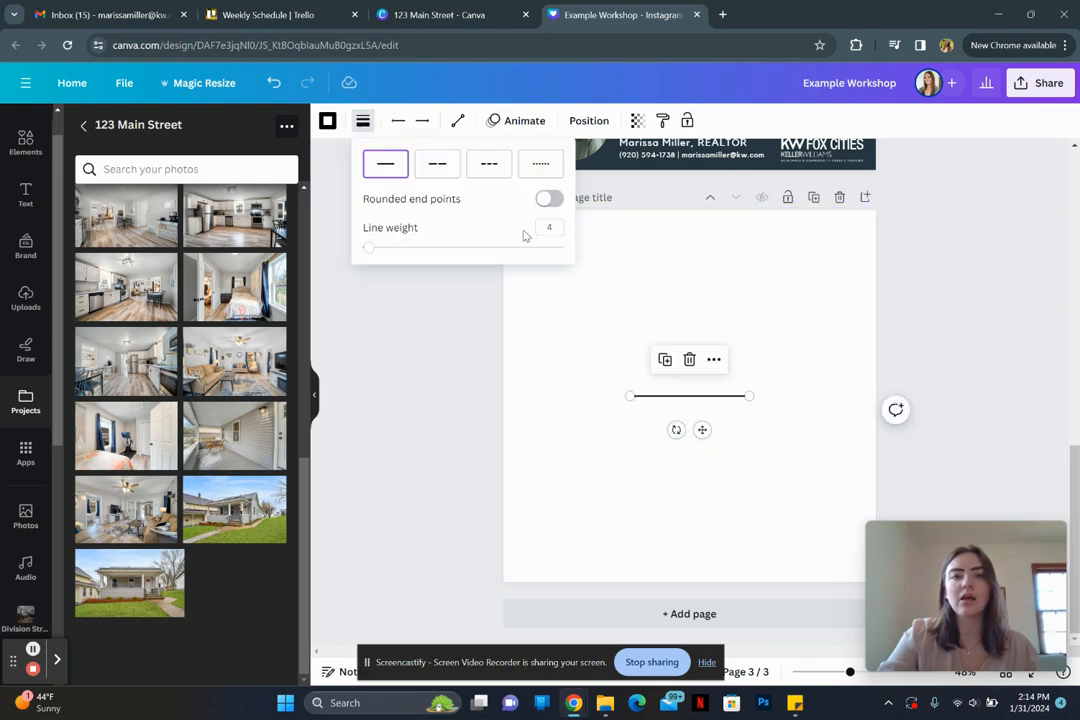
drag(369, 254, 396, 247)
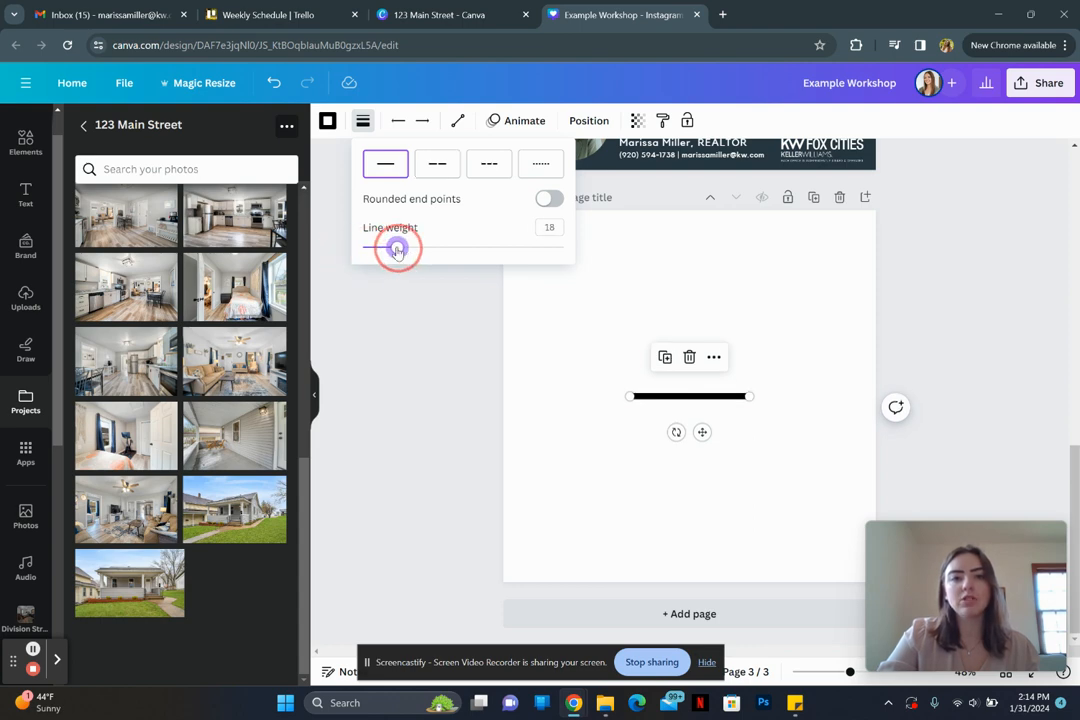
click(490, 168)
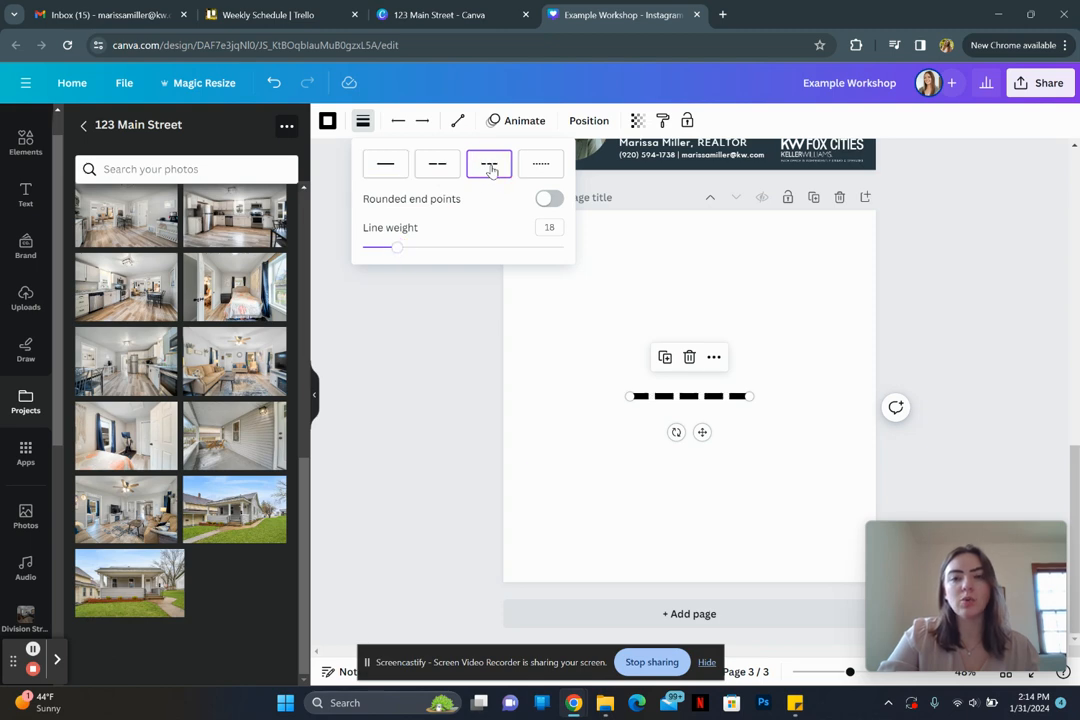
click(544, 173)
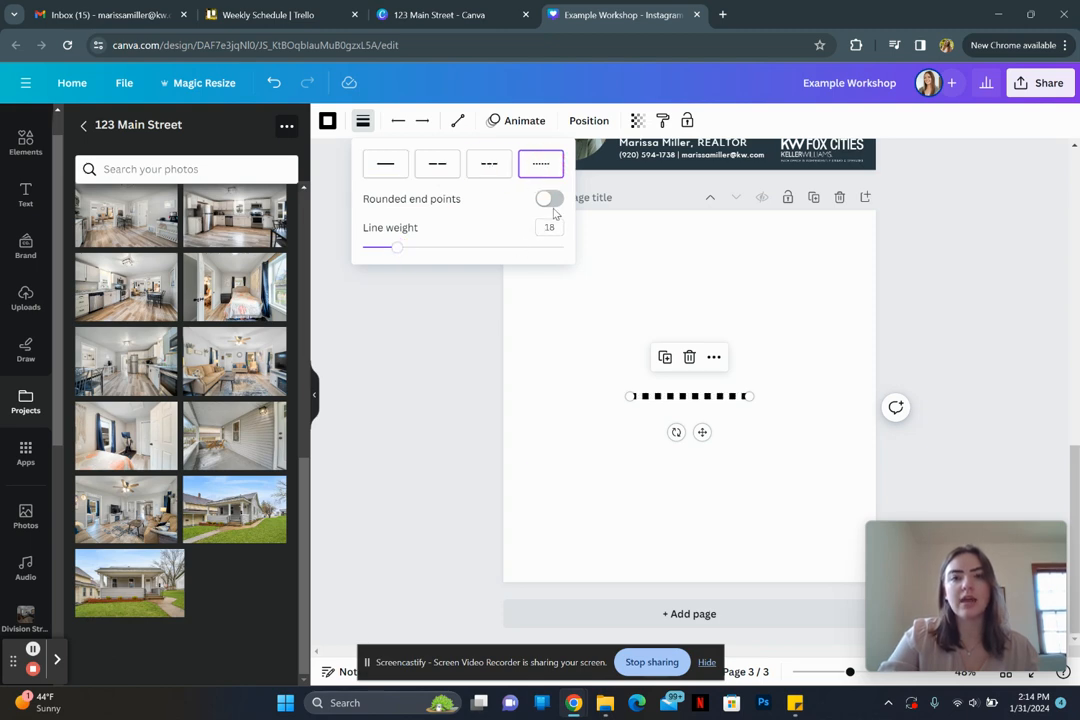
click(386, 165)
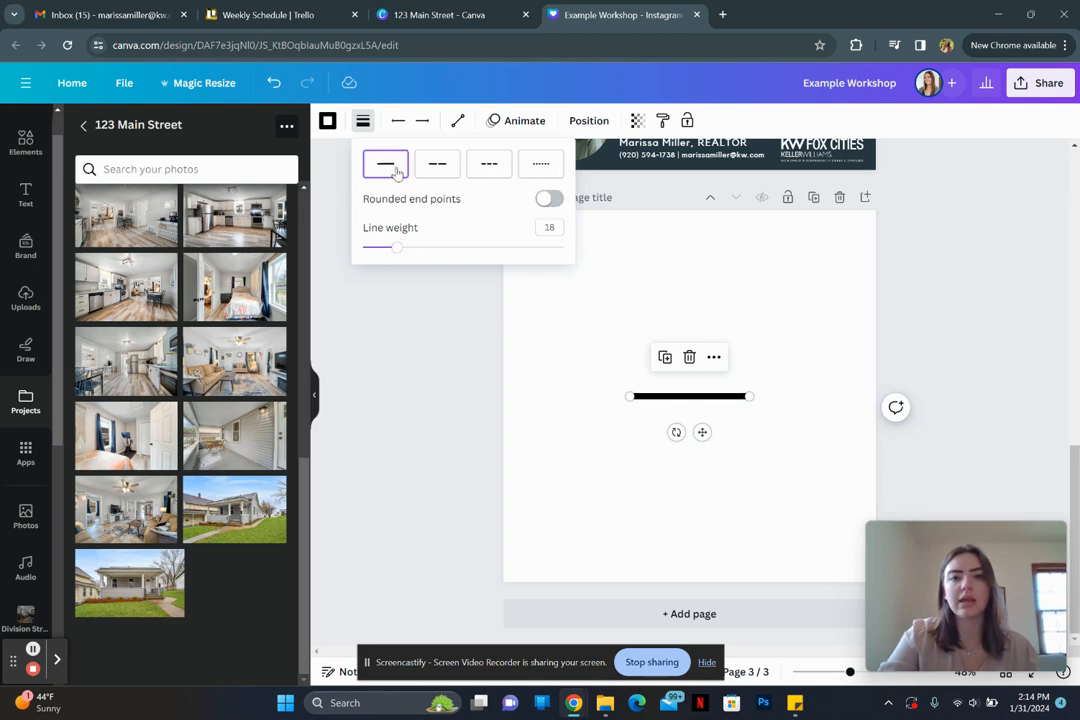
click(553, 202)
click(558, 360)
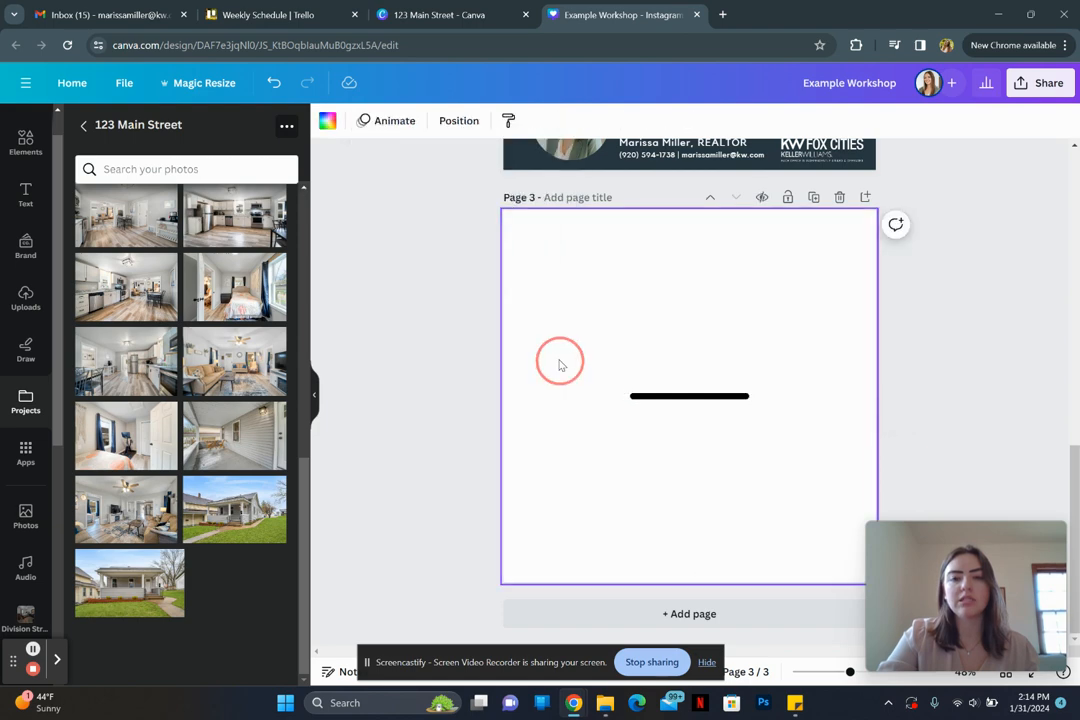
Step: Give the line a filled-circle start and a filled-square end
click(731, 404)
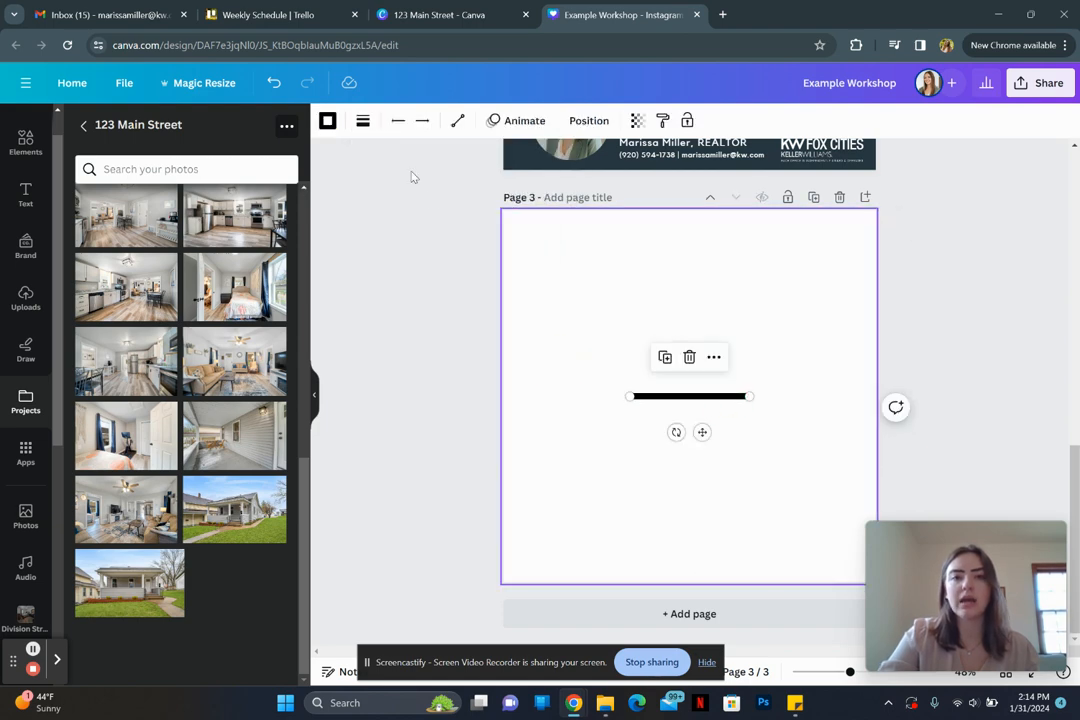
click(362, 120)
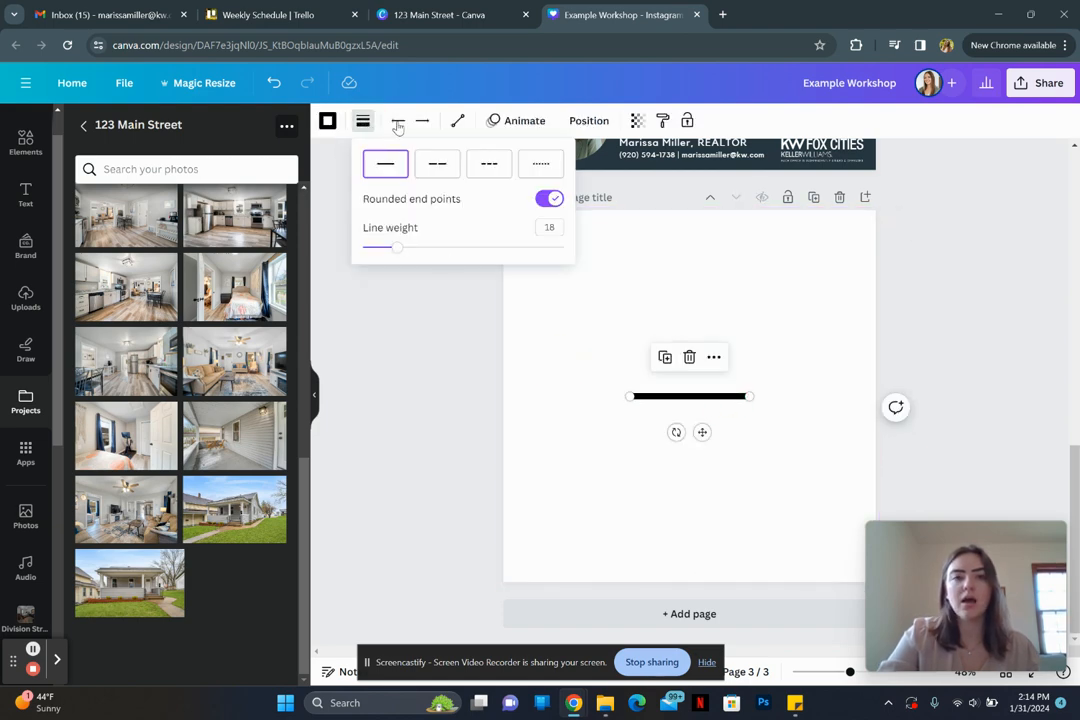
click(397, 121)
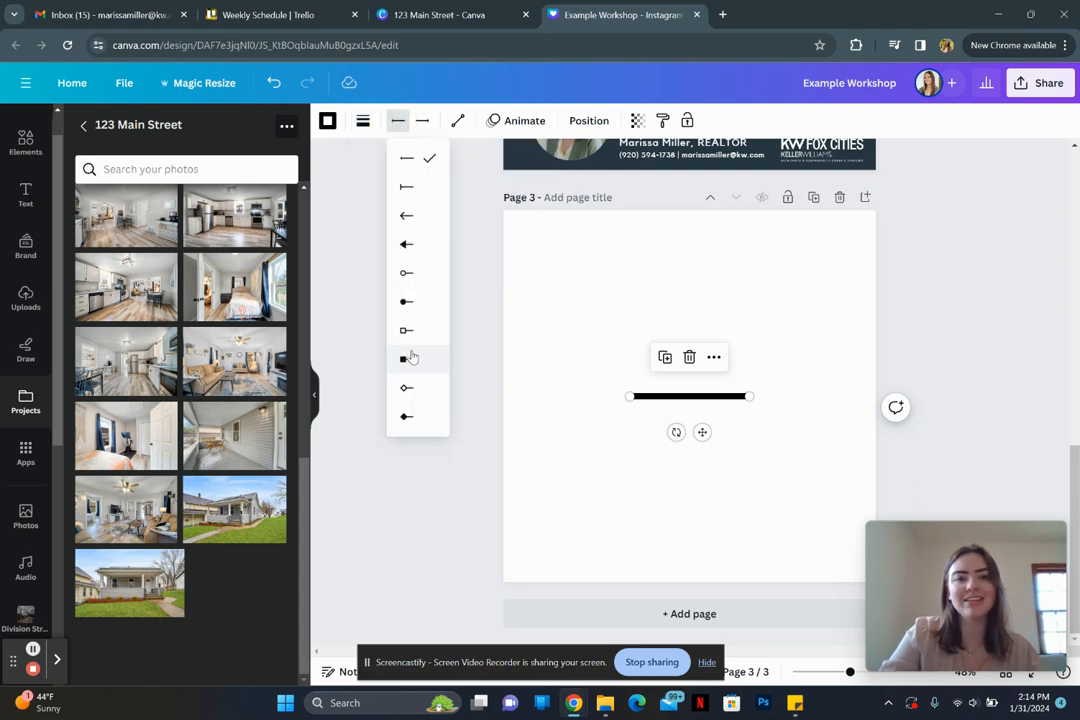
click(406, 308)
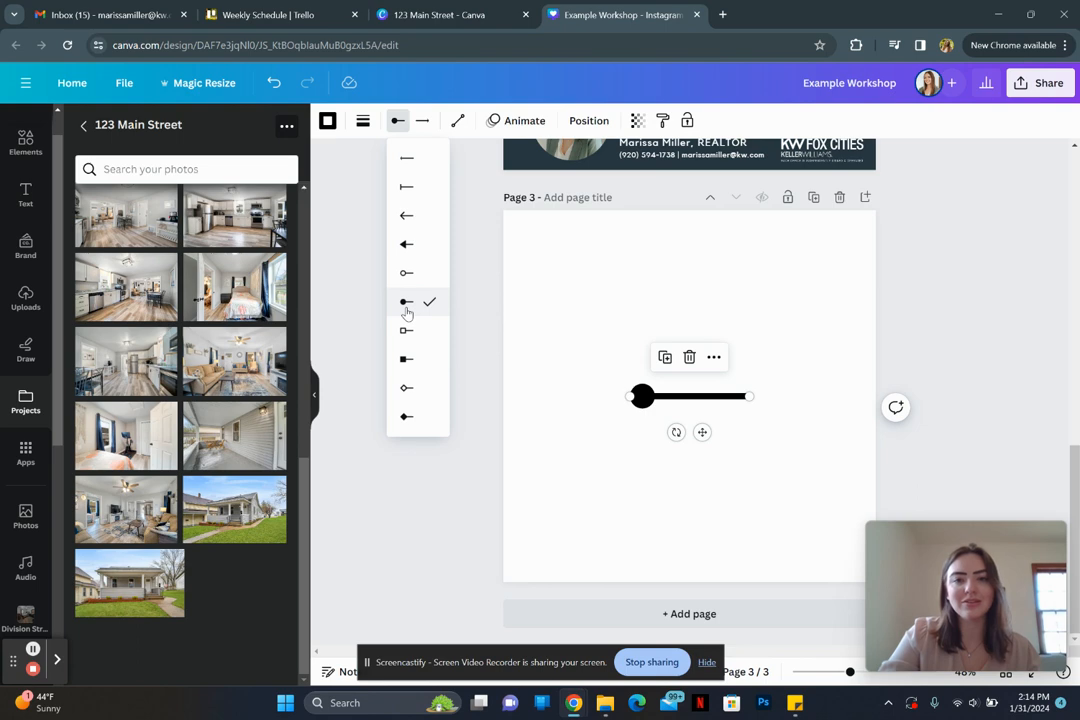
click(423, 121)
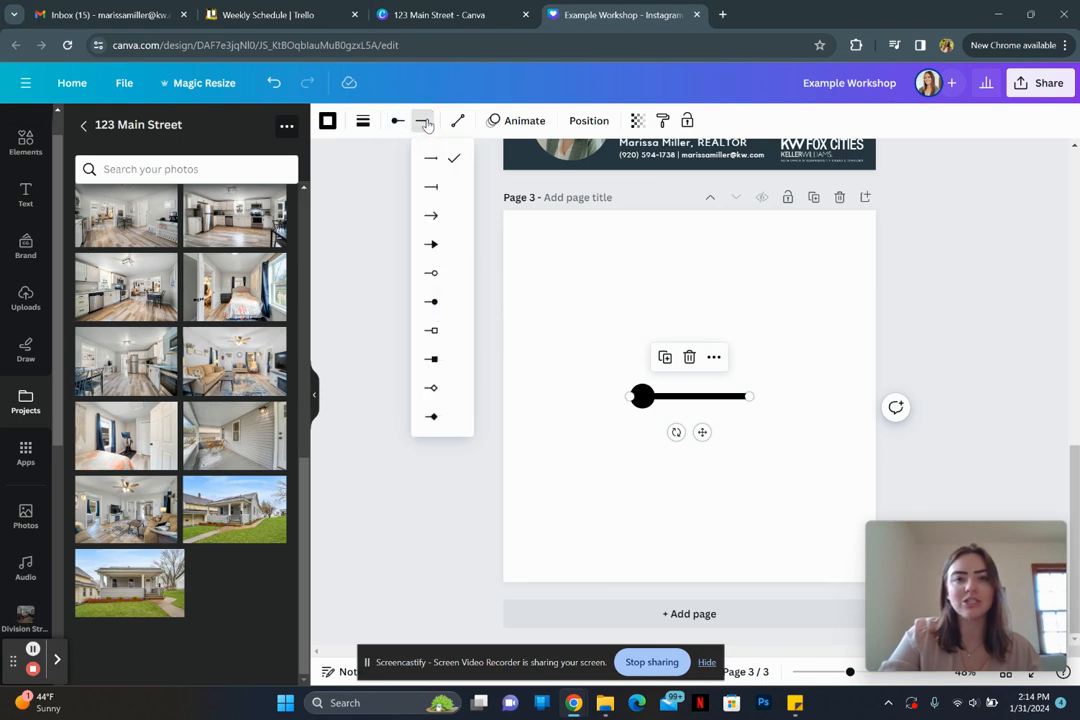
click(452, 359)
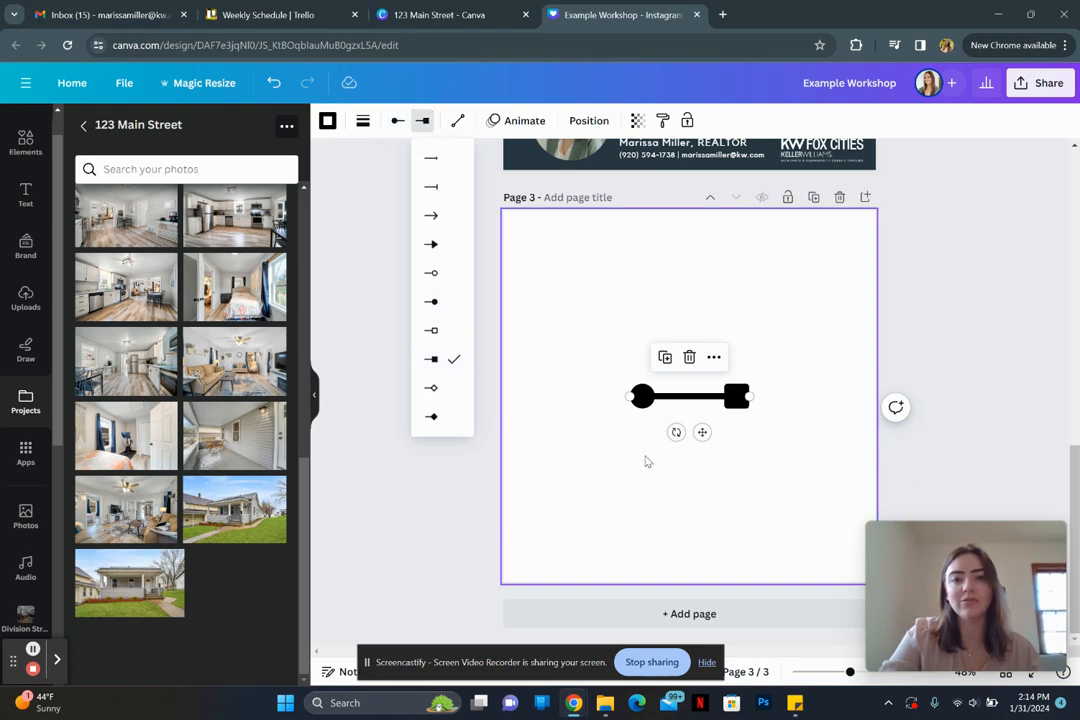
Step: Delete the line, leaving Page 3 empty
click(615, 454)
drag(595, 337, 716, 448)
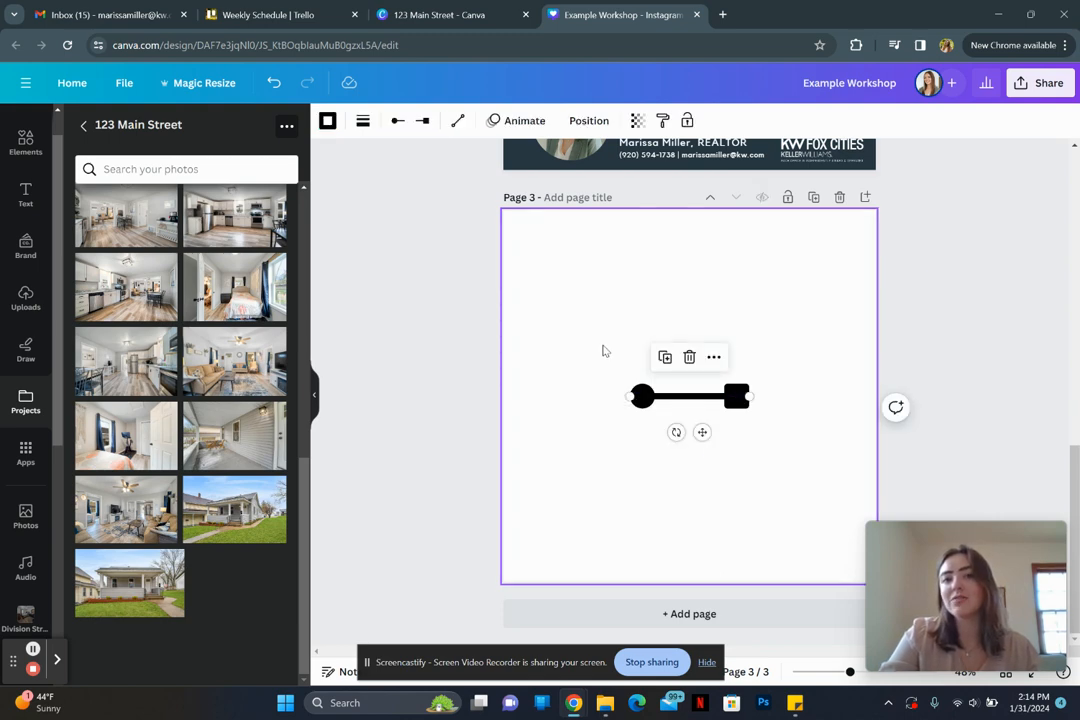
drag(603, 351, 781, 453)
key(Delete)
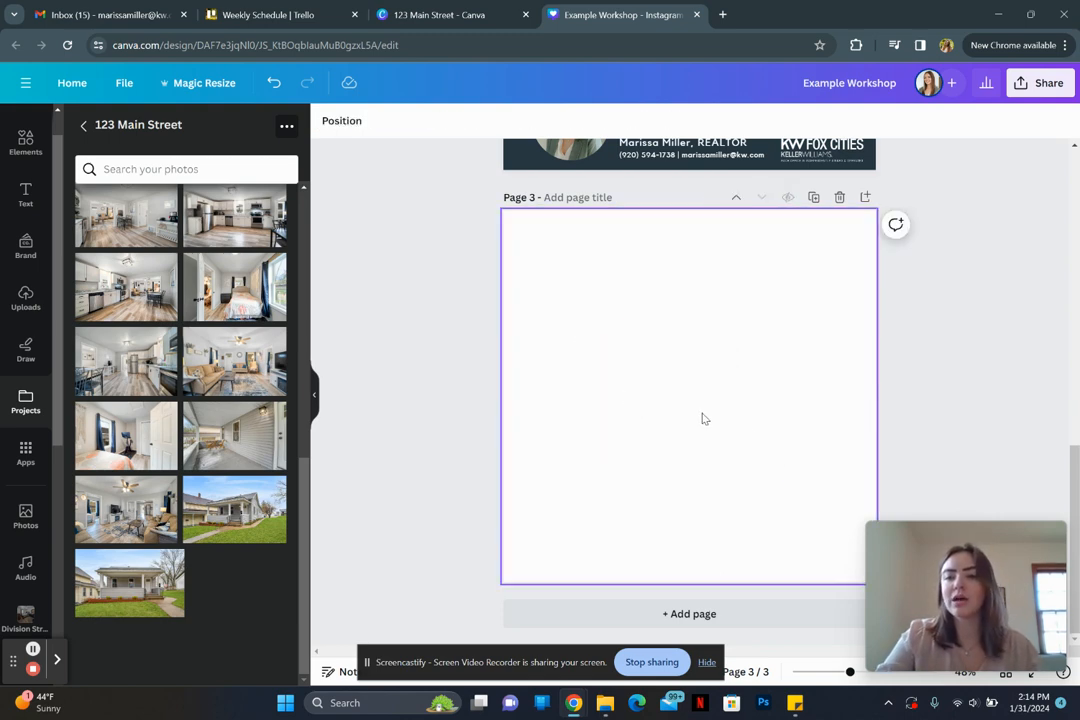
Step: Add a brick-red circle to Page 3 with C and enlarge it slightly
click(429, 427)
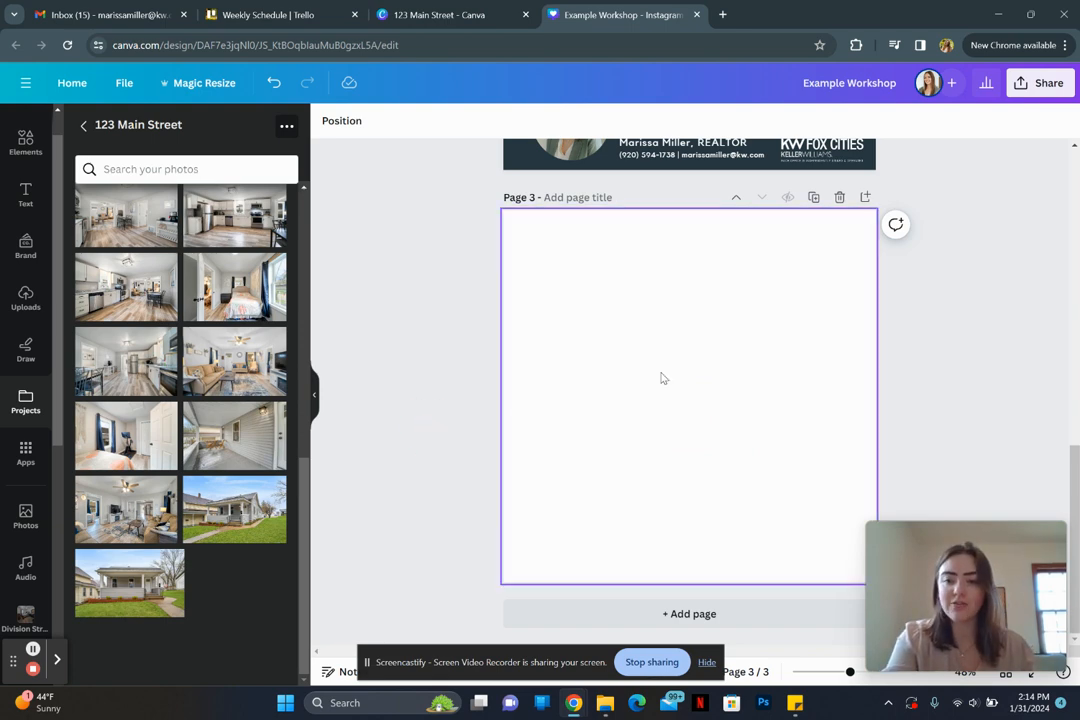
key(c)
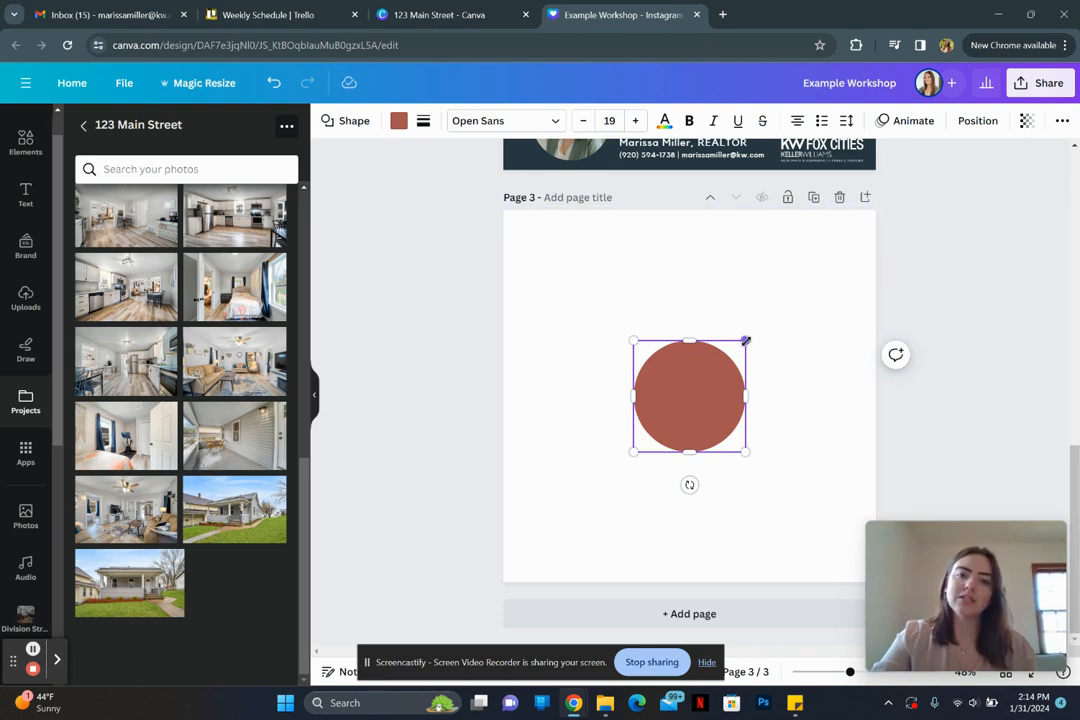
drag(745, 341, 770, 342)
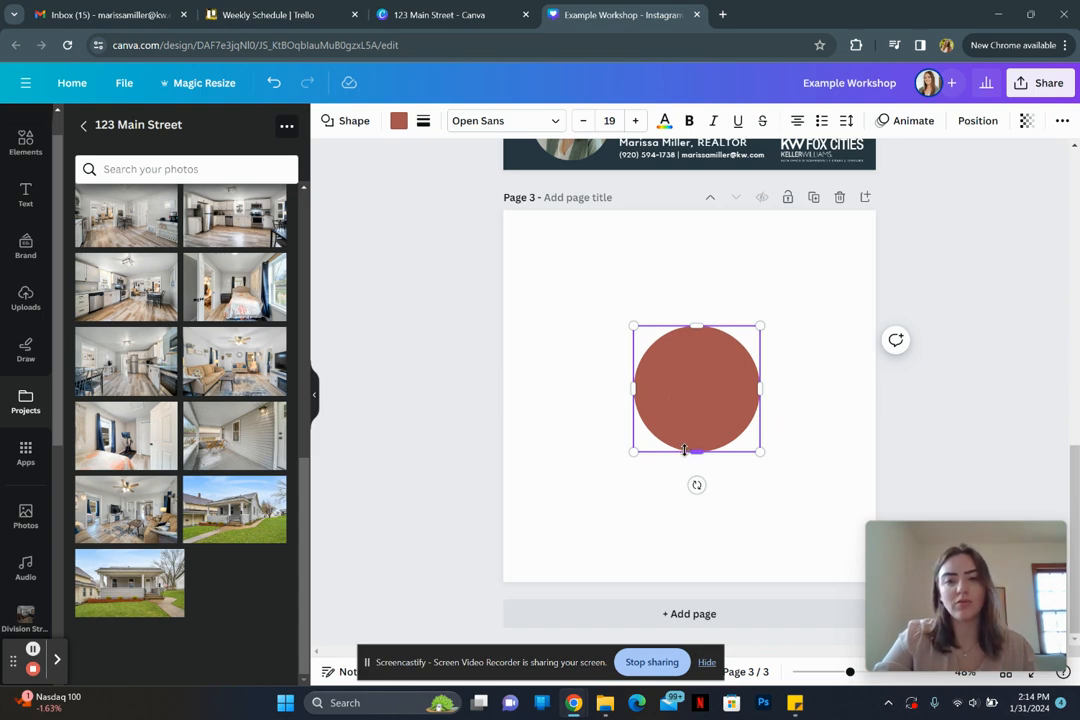
mouse_move(697, 451)
mouse_down()
mouse_move(705, 400)
mouse_move(704, 497)
mouse_move(699, 366)
mouse_move(694, 477)
mouse_move(702, 450)
mouse_up()
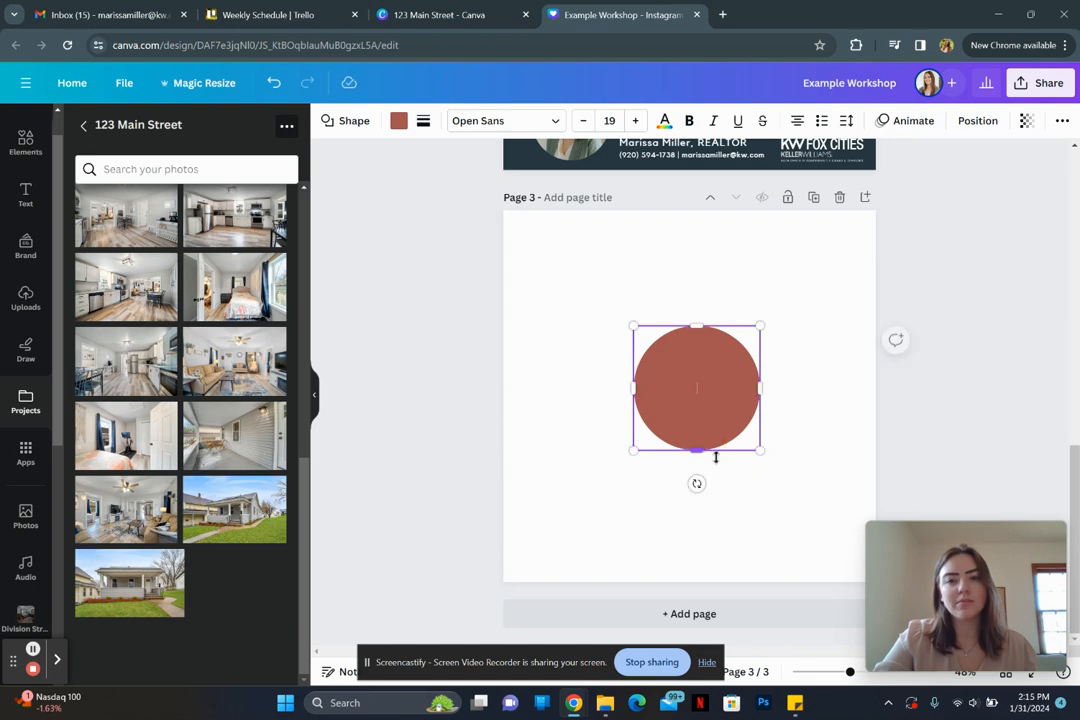
Step: Restore the accidentally deleted circle and give it a solid border style
click(576, 368)
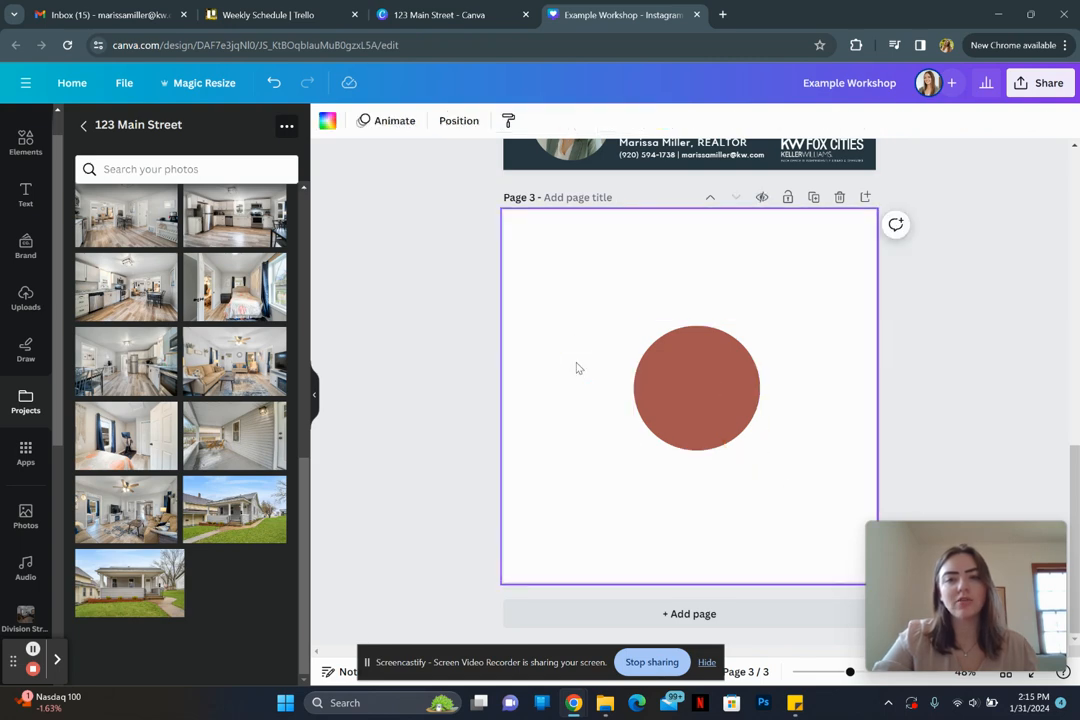
click(700, 395)
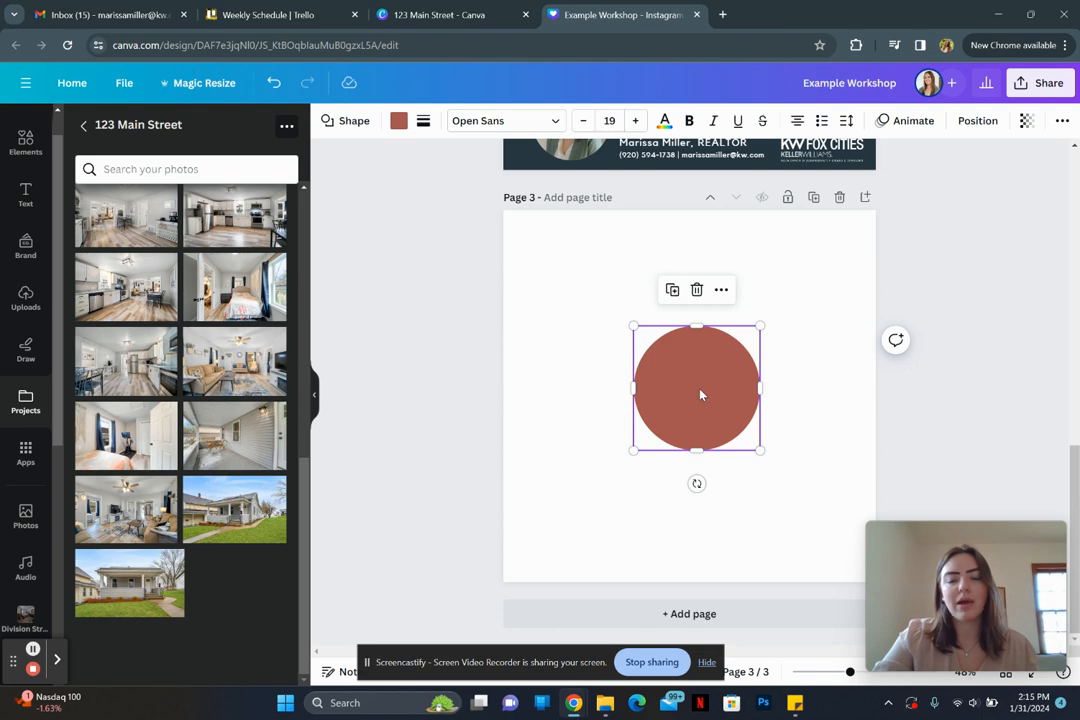
key(Delete)
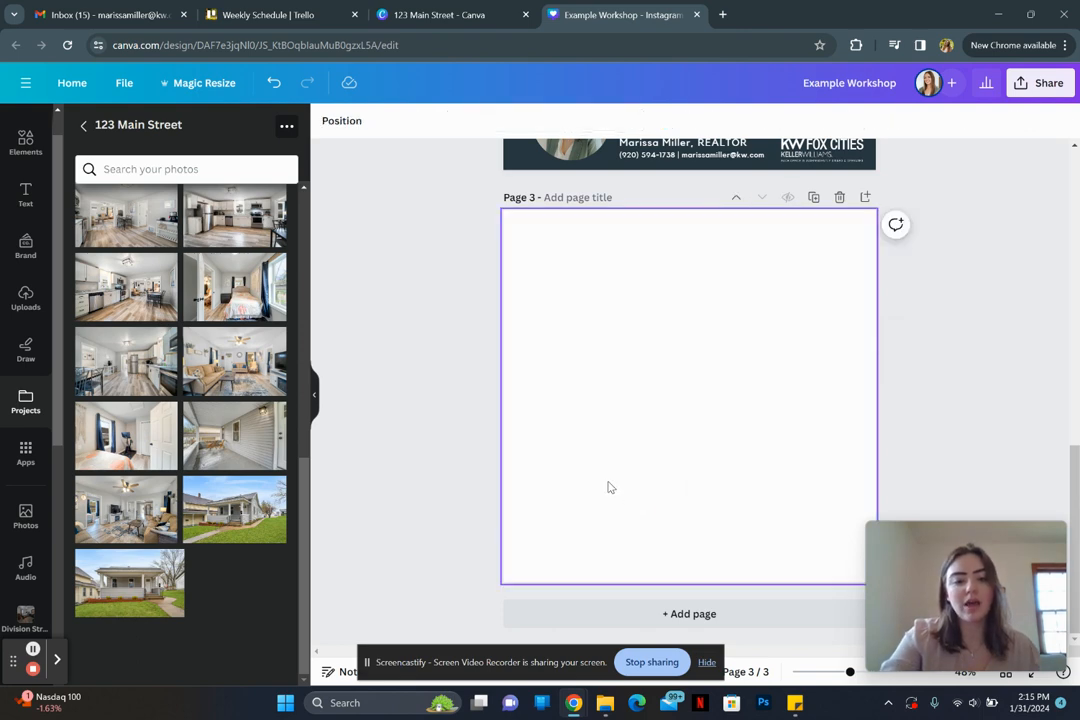
key(ctrl+z)
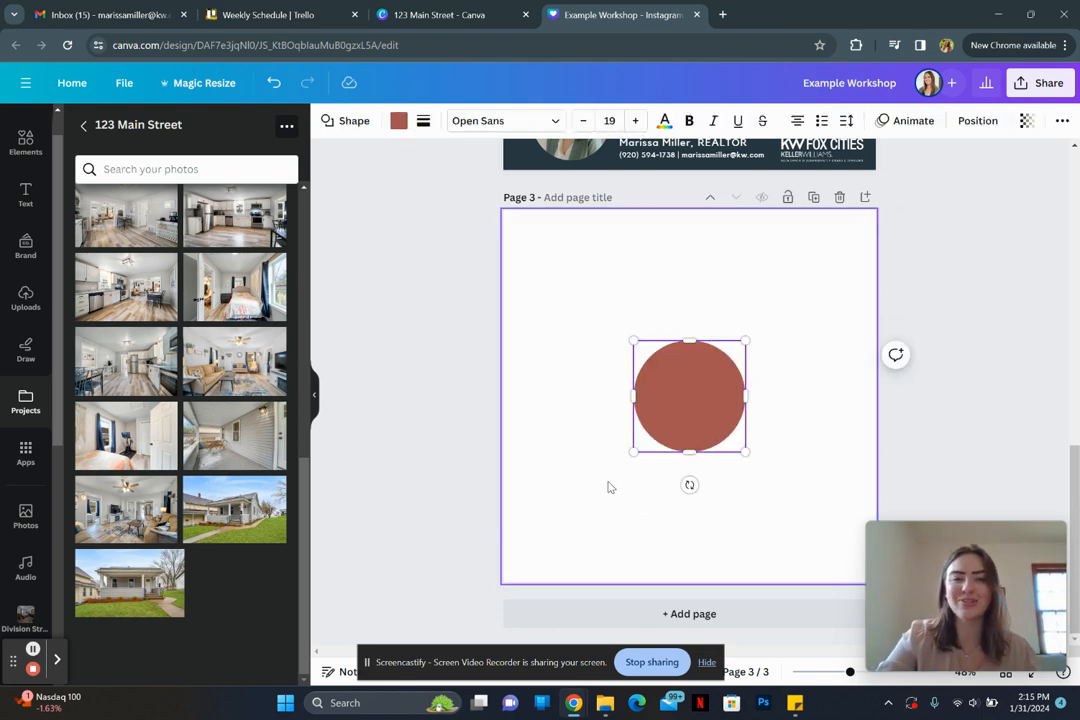
click(423, 120)
click(490, 176)
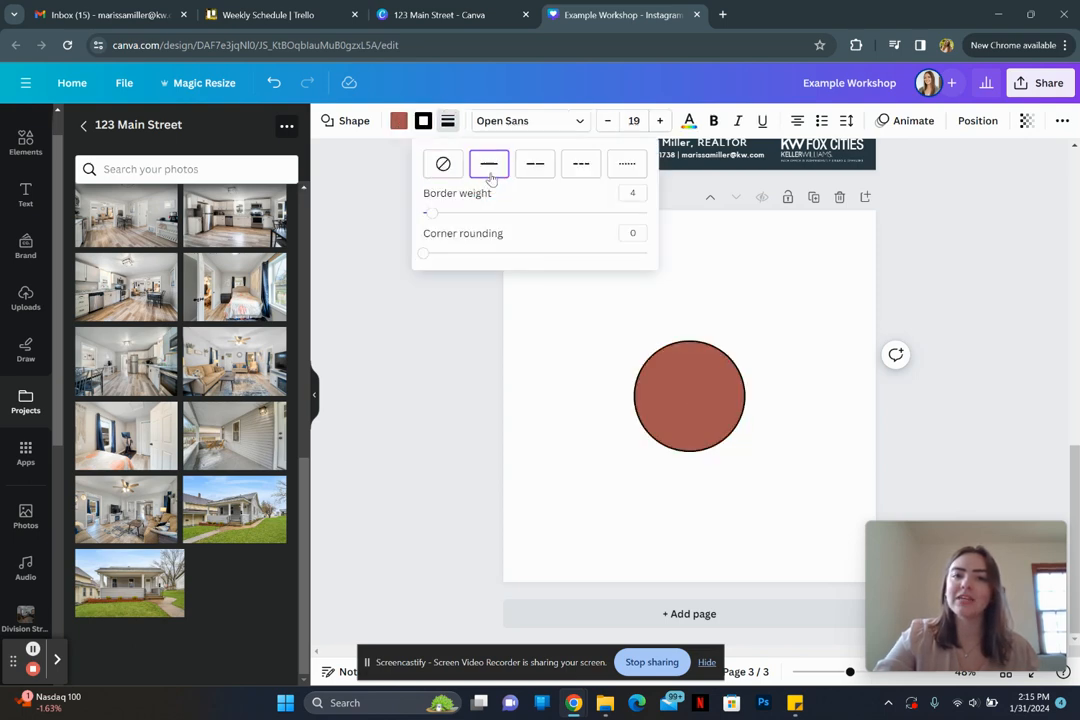
click(535, 436)
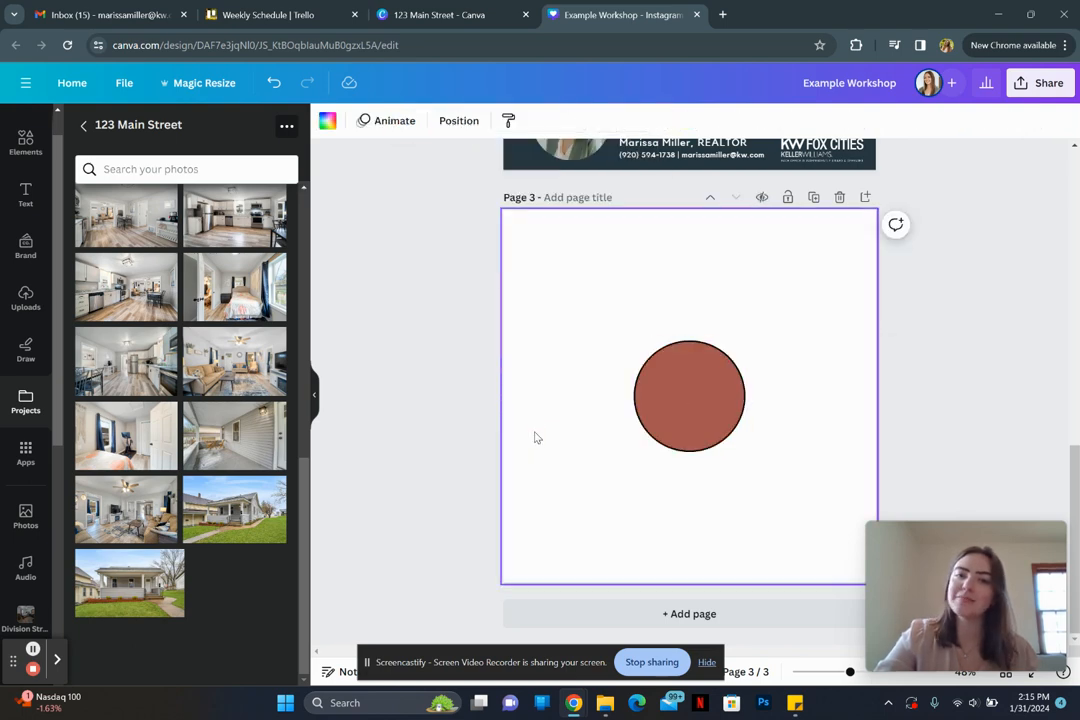
Step: Reselect the circle and bring up its border colour palette
click(702, 414)
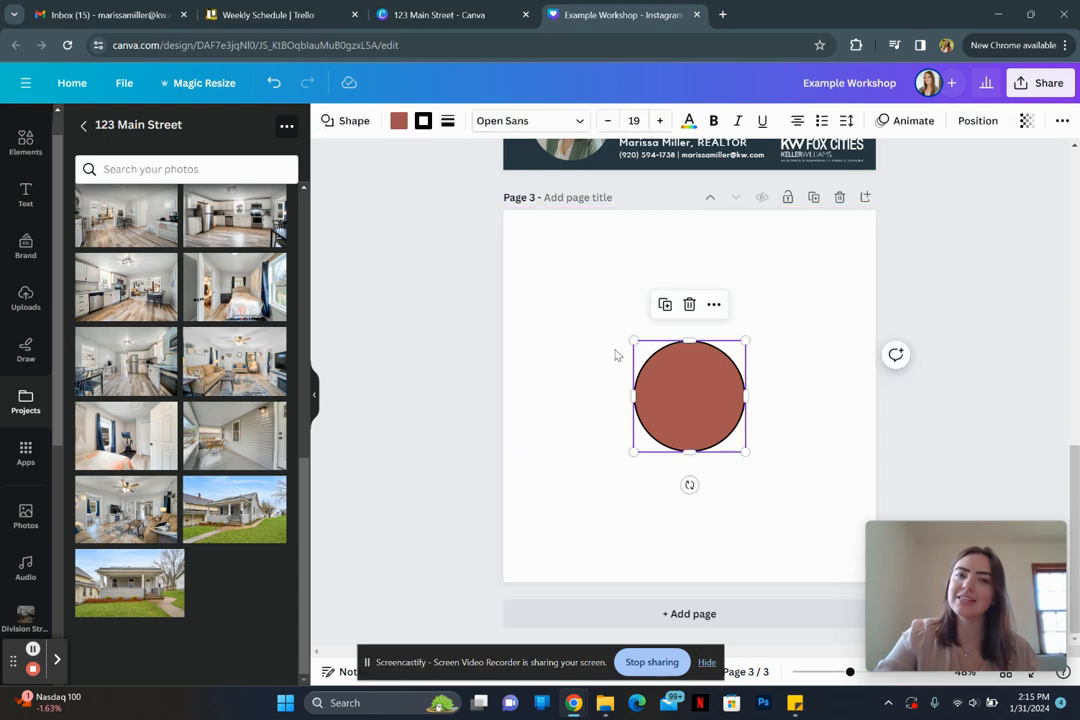
right_click(419, 127)
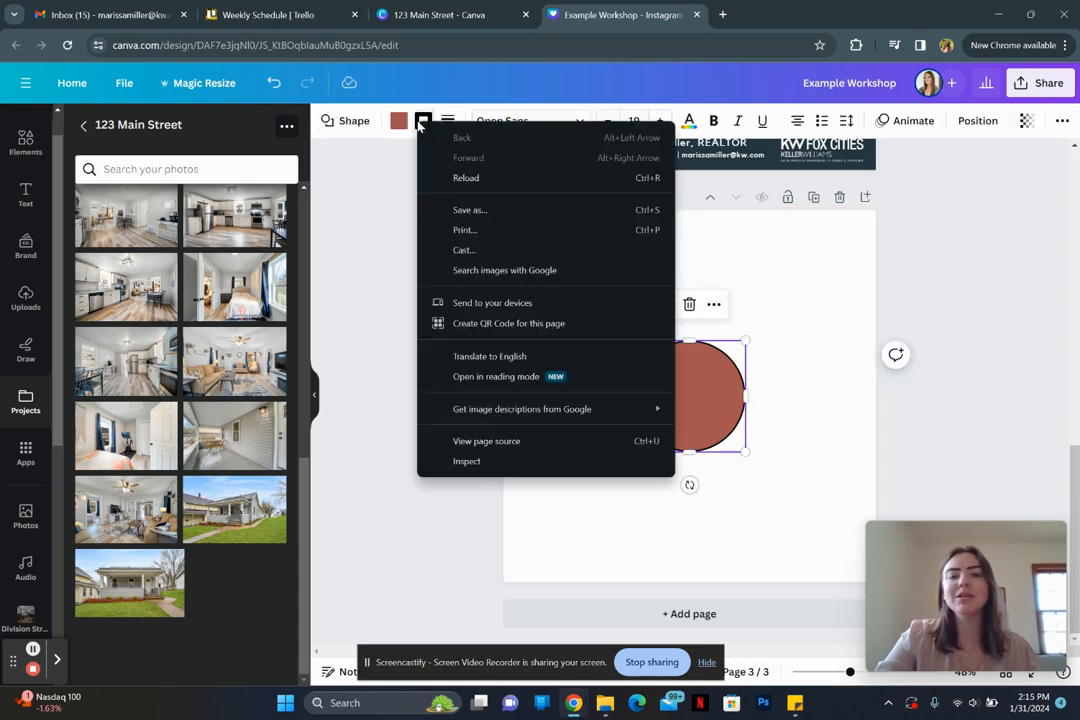
click(788, 428)
click(668, 386)
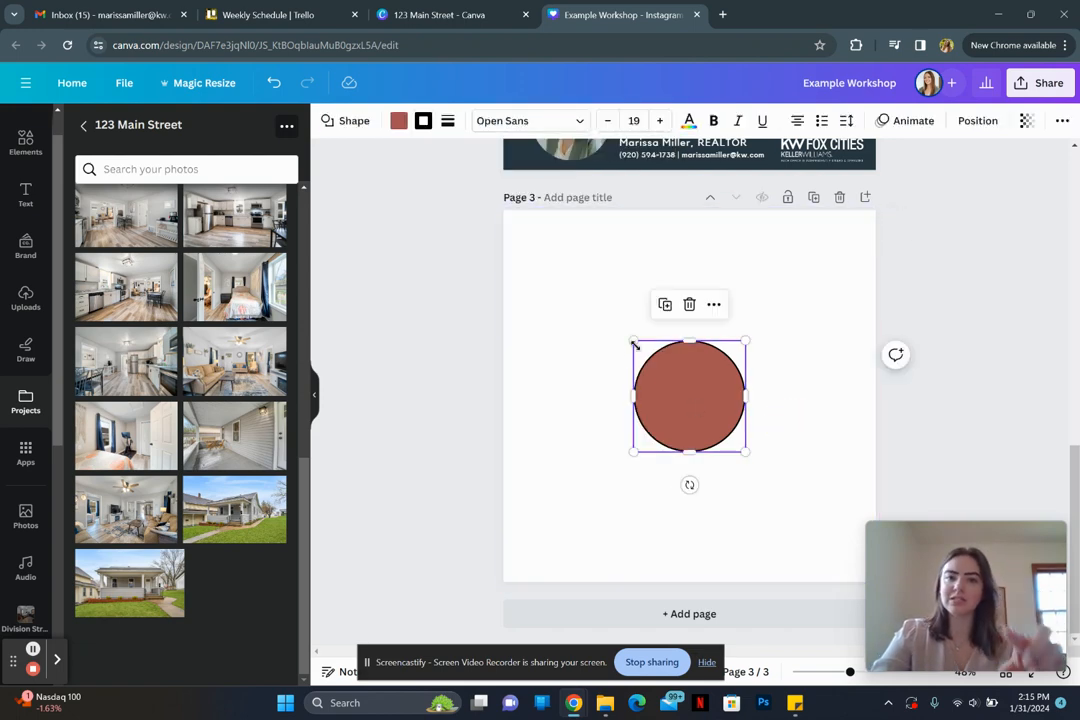
click(786, 446)
click(690, 395)
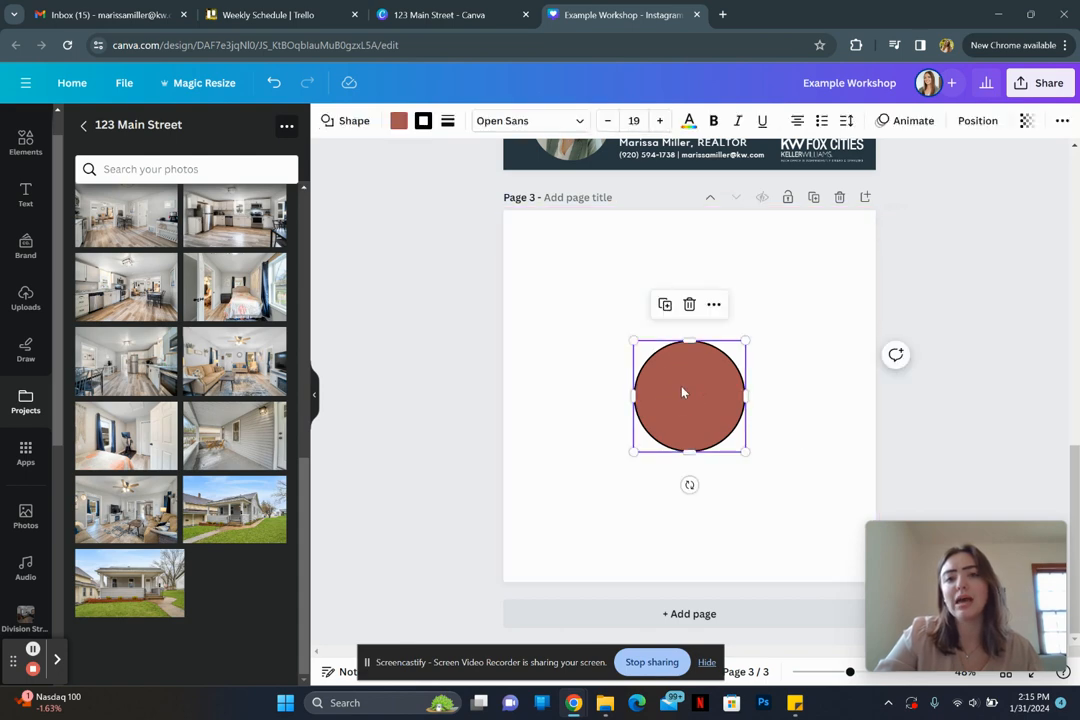
click(423, 120)
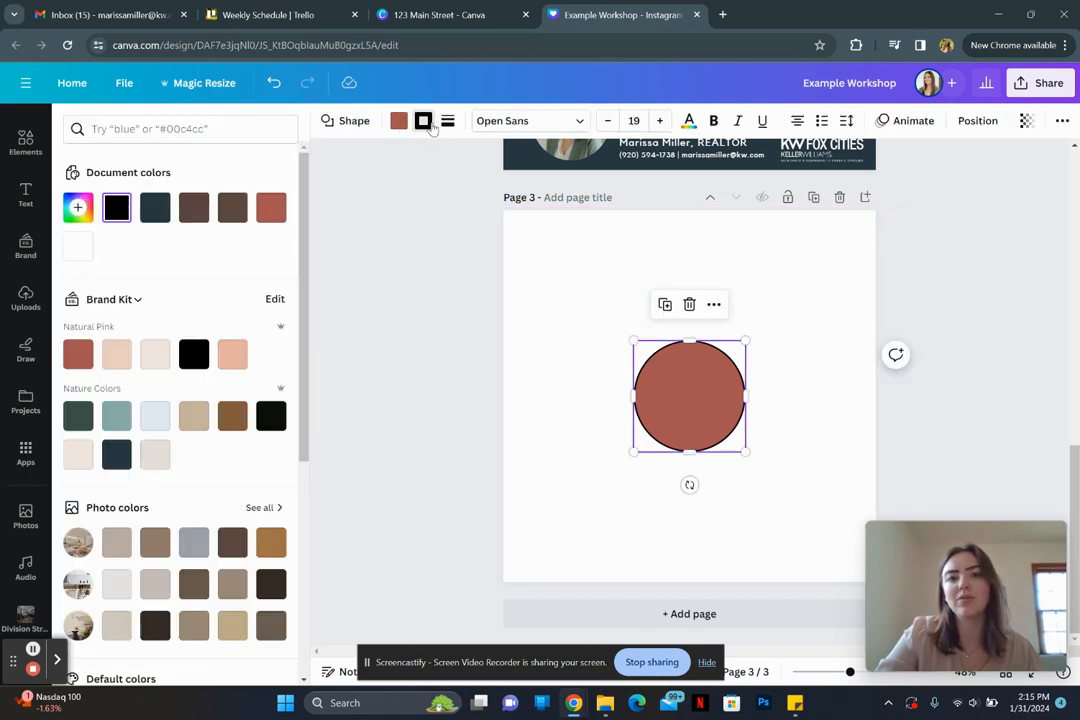
Step: Make the circle's border light blue and its fill teal
click(425, 120)
click(446, 121)
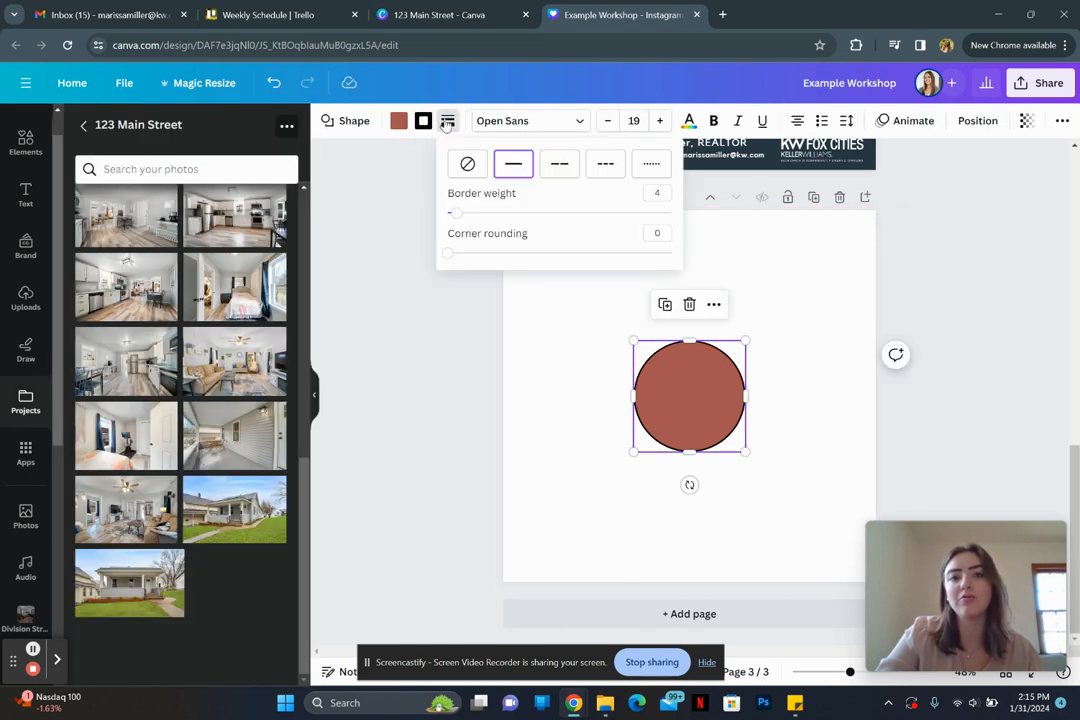
click(423, 120)
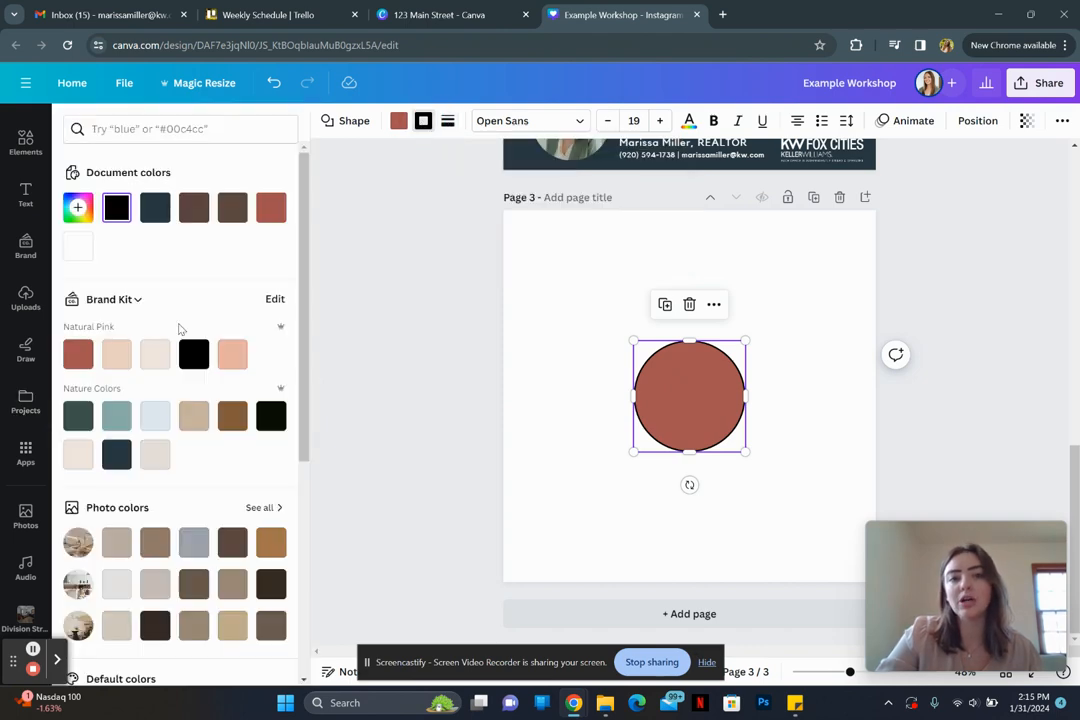
click(156, 416)
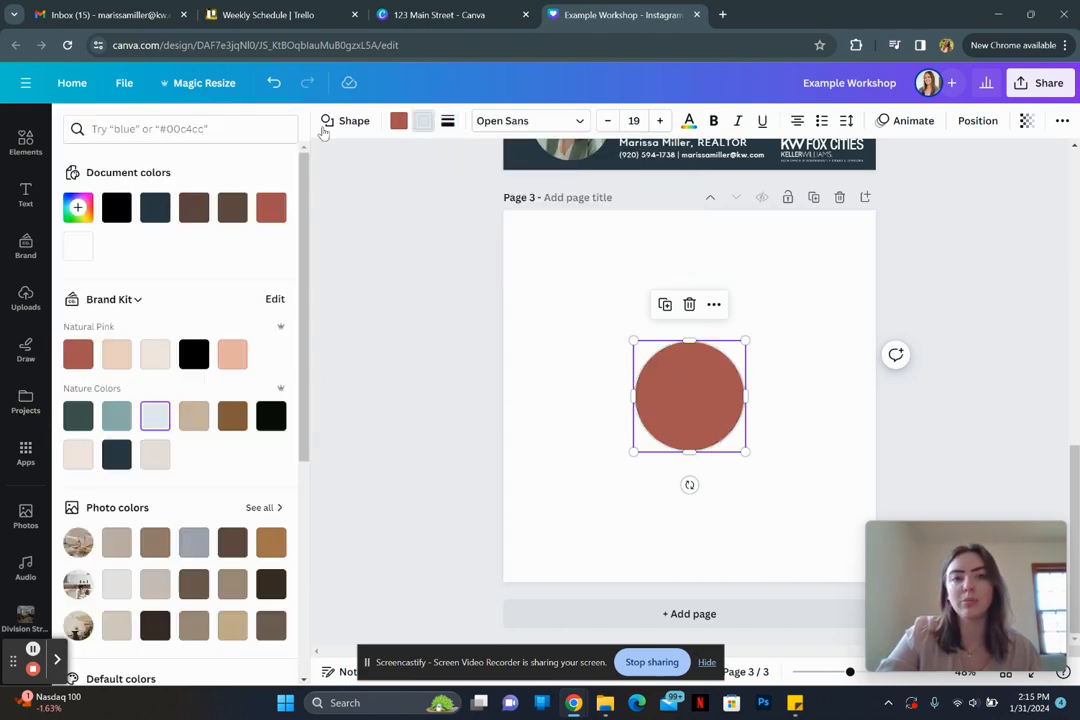
click(399, 120)
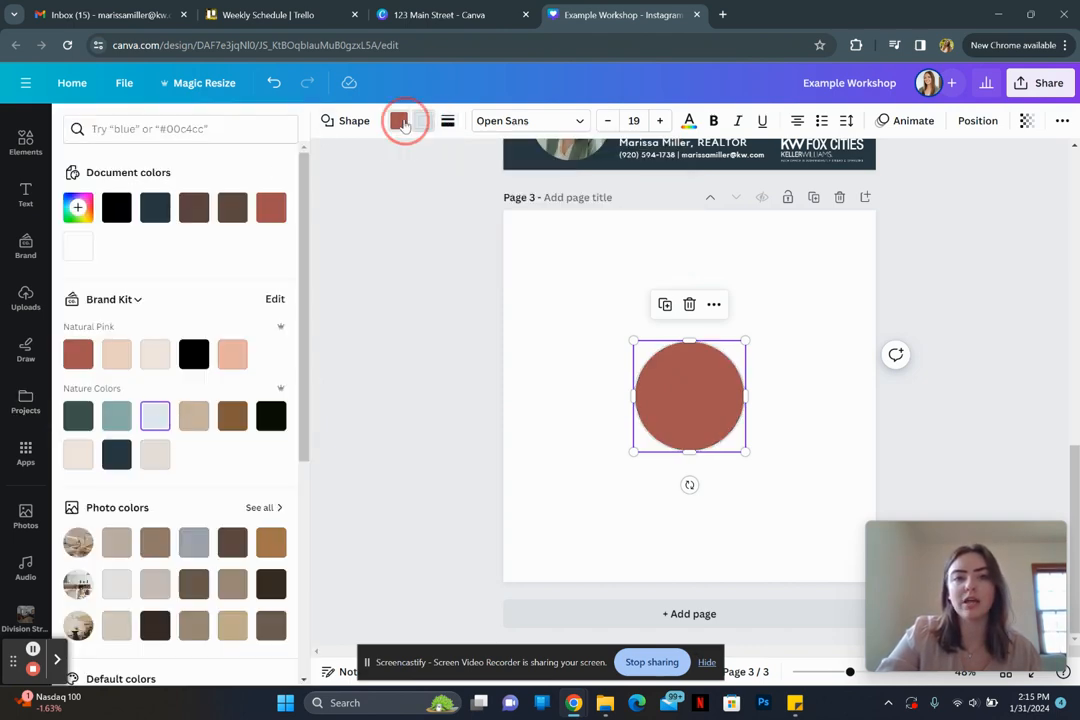
click(116, 416)
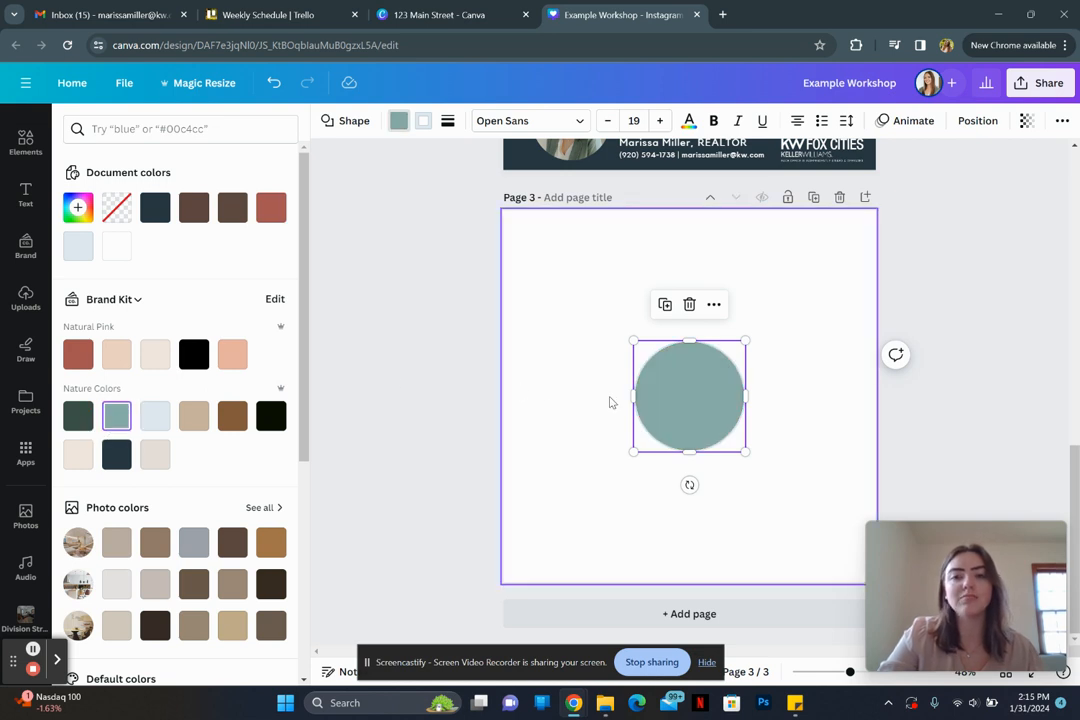
Step: Delete the teal circle, leaving Page 3 blank
ctrl+scroll(612, 402, up, 5)
click(517, 405)
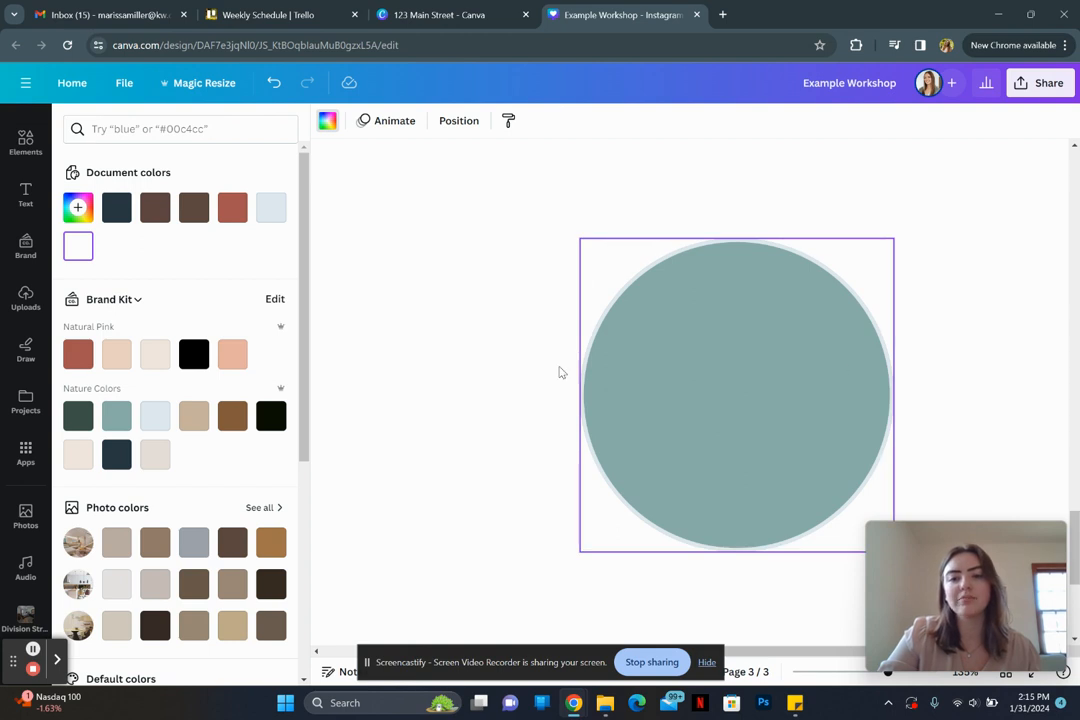
ctrl+scroll(467, 367, down, 5)
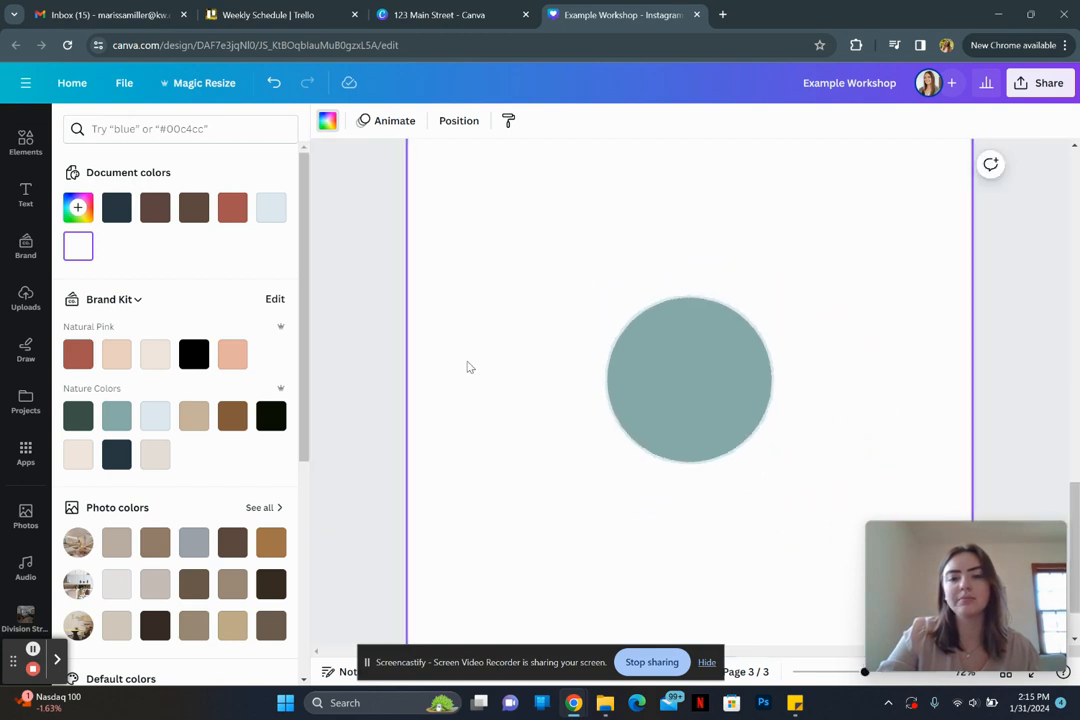
click(706, 398)
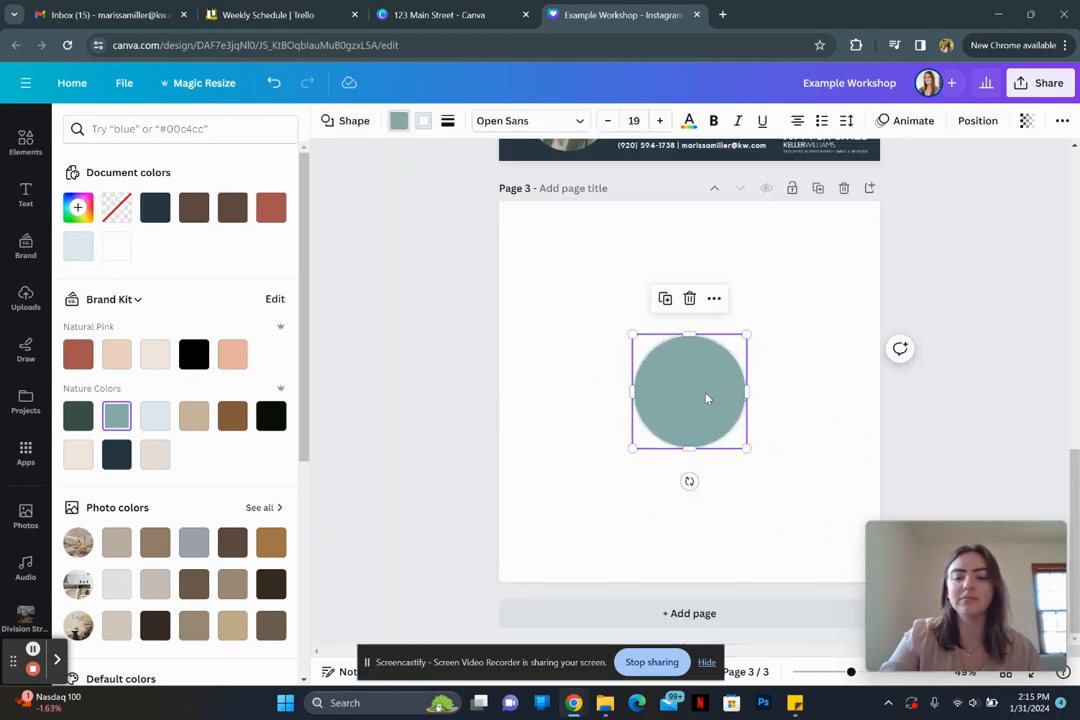
key(Delete)
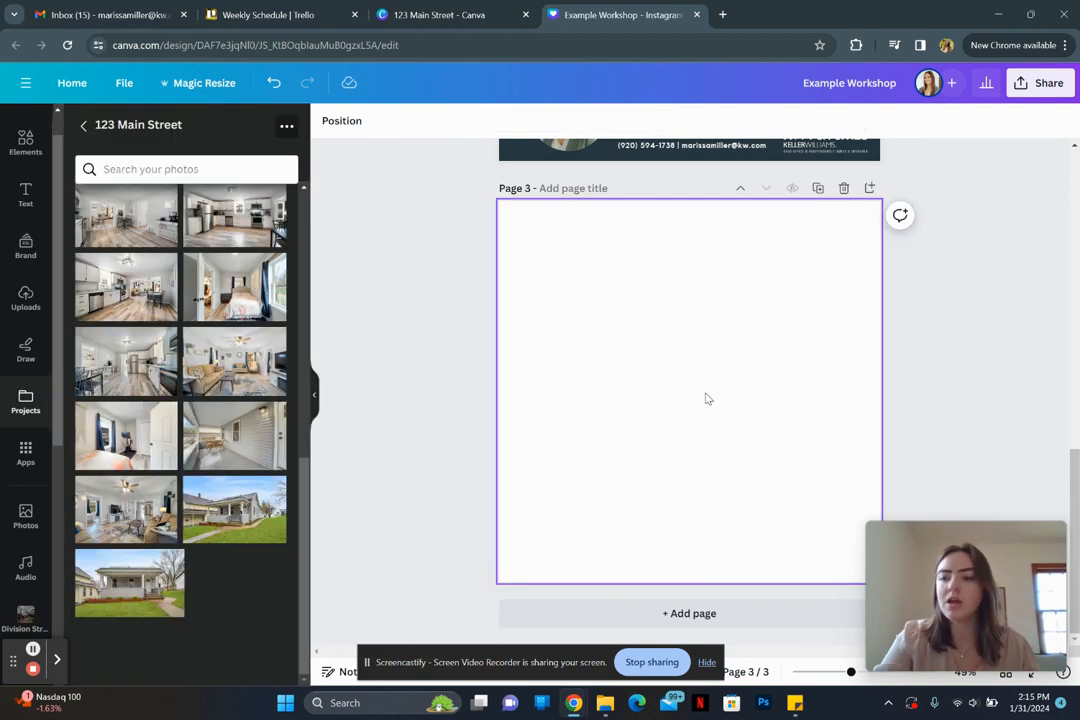
ctrl+scroll(411, 413, down, 1)
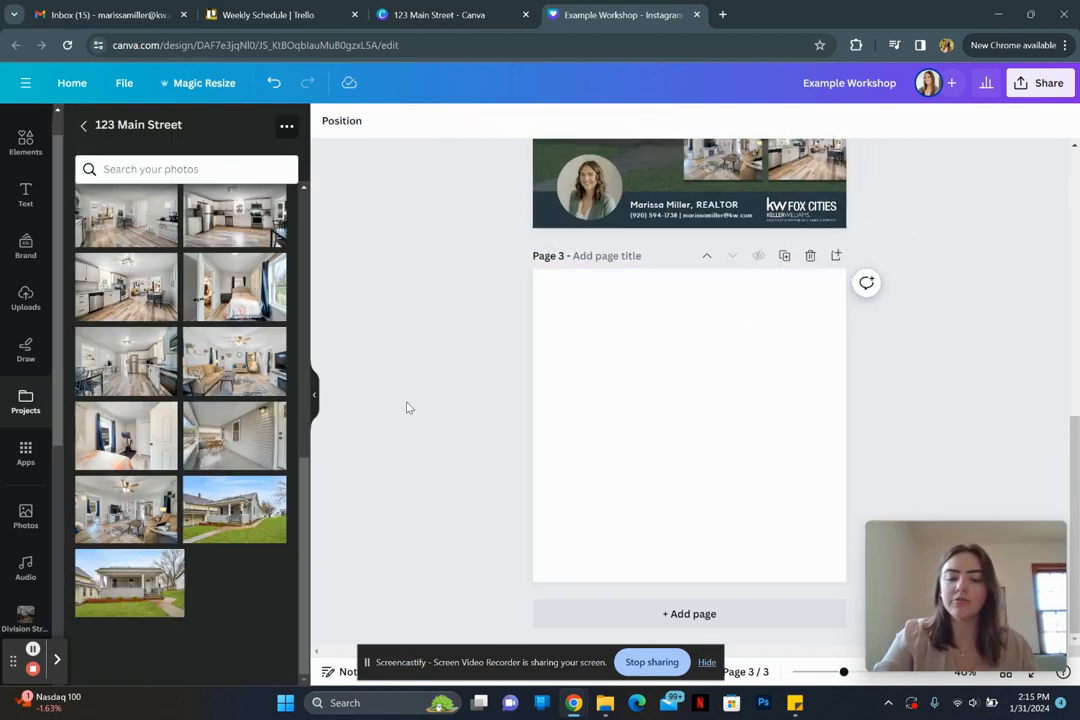
key(r)
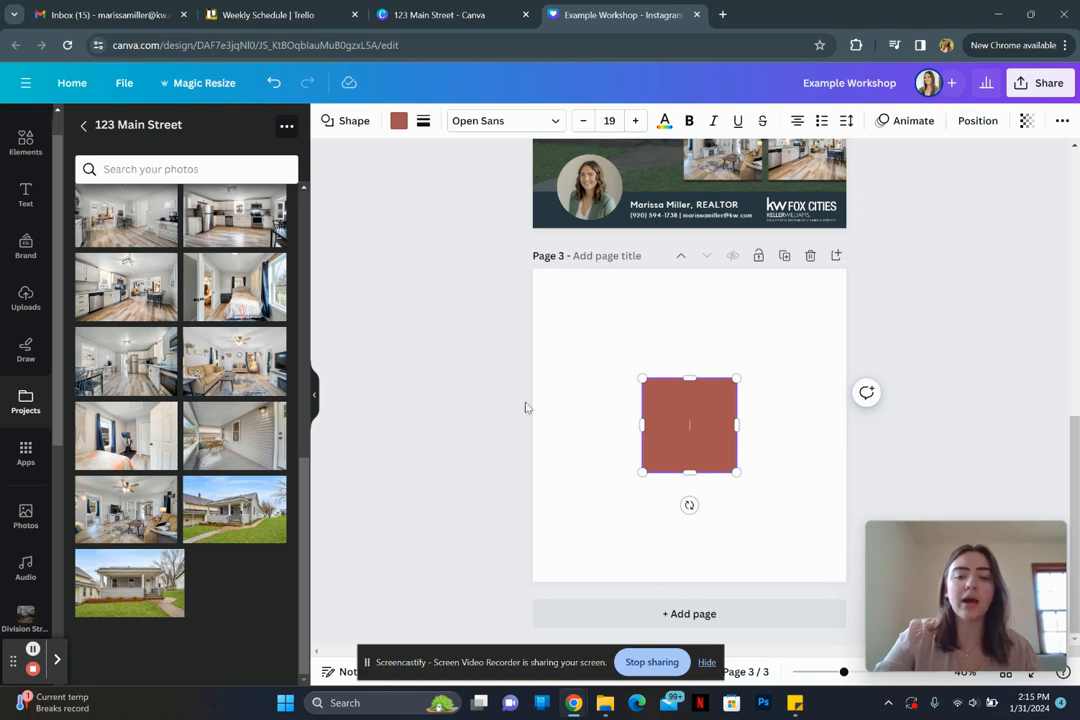
drag(738, 471, 849, 585)
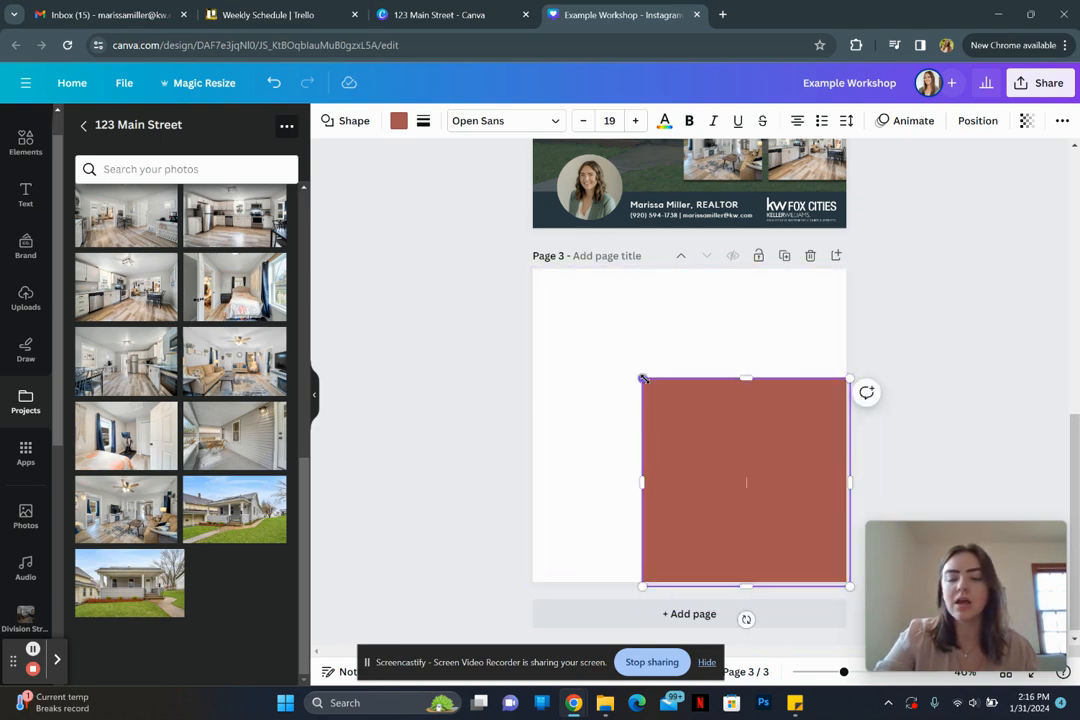
drag(642, 380, 526, 262)
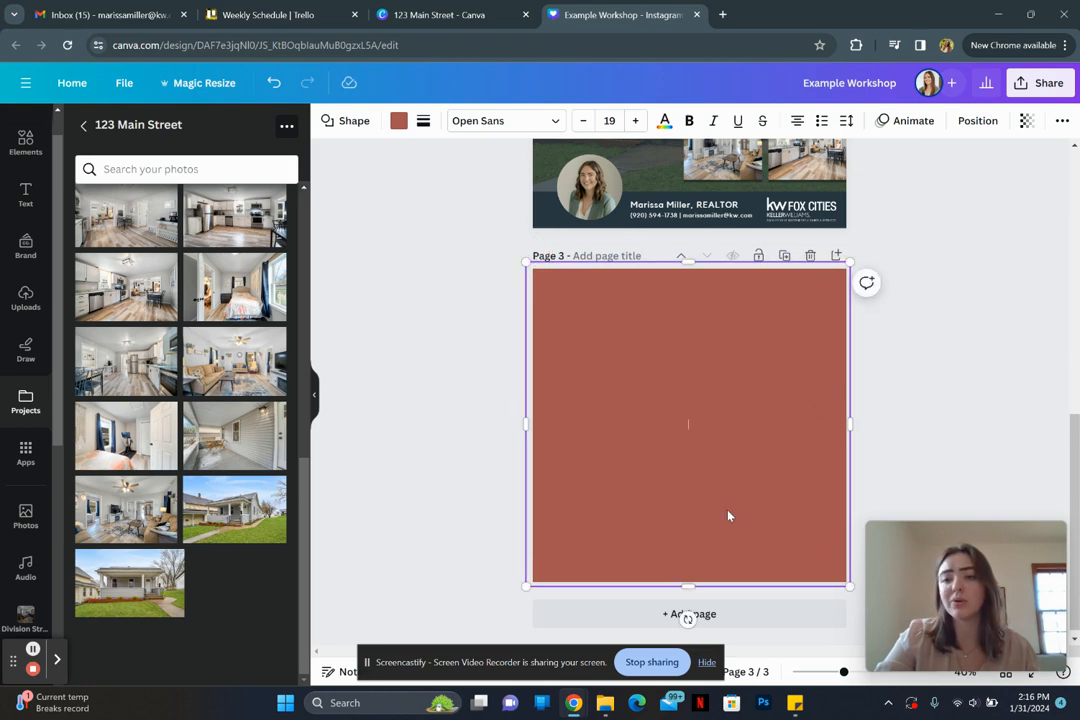
click(917, 433)
click(706, 412)
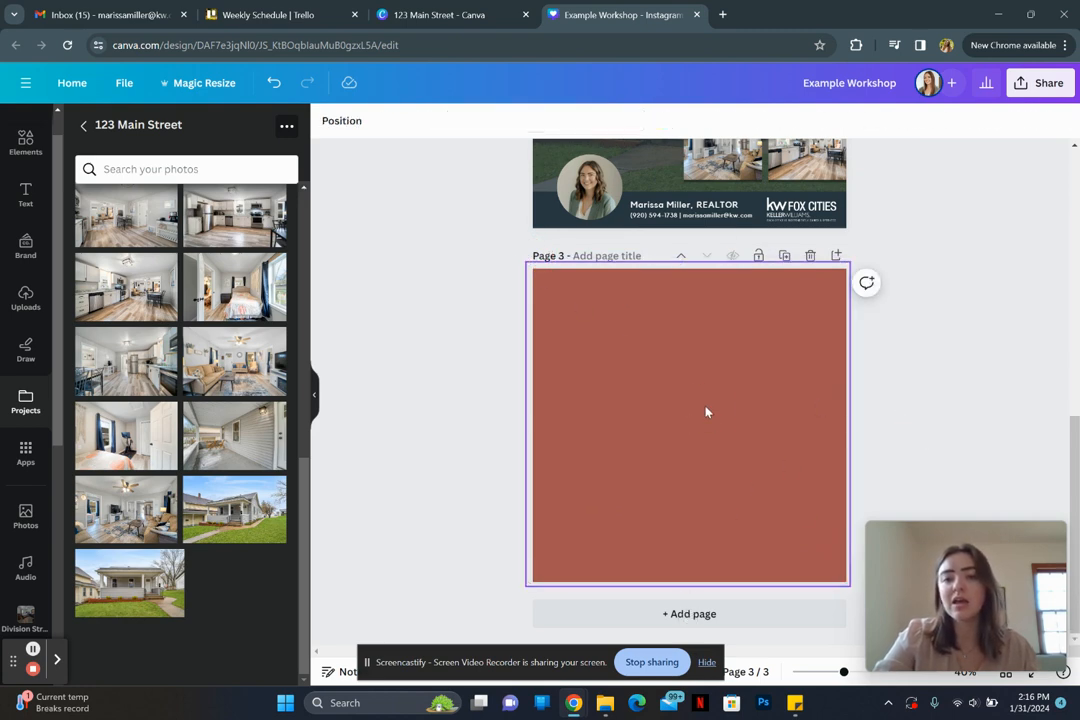
key(Delete)
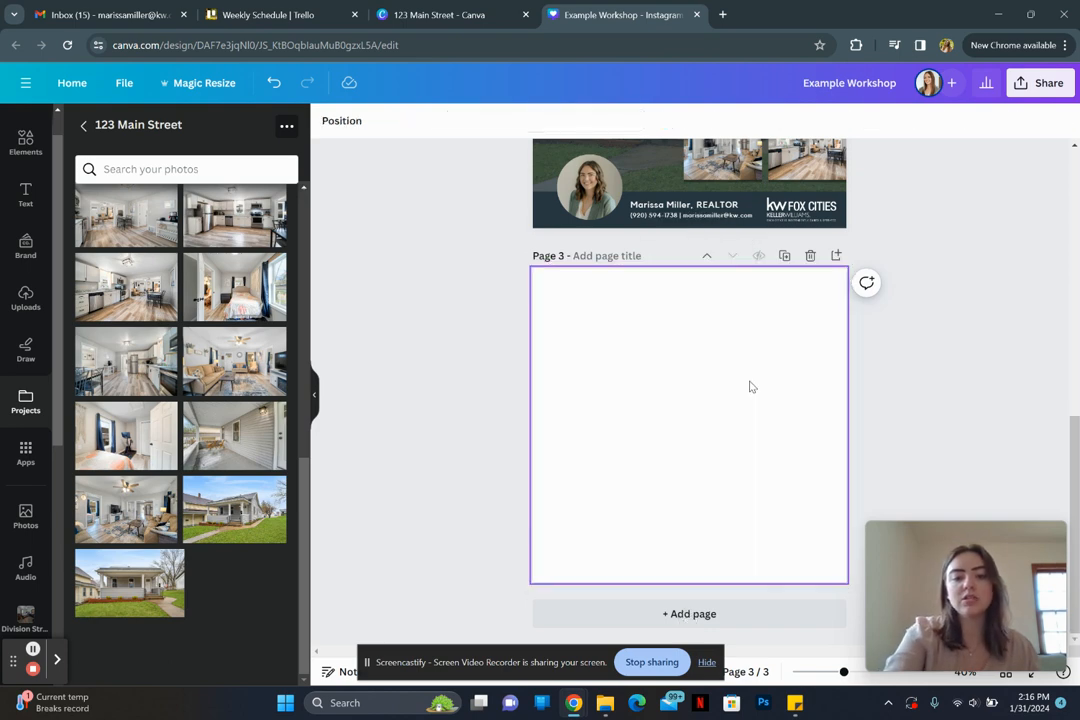
key(ctrl+z)
double_click(699, 468)
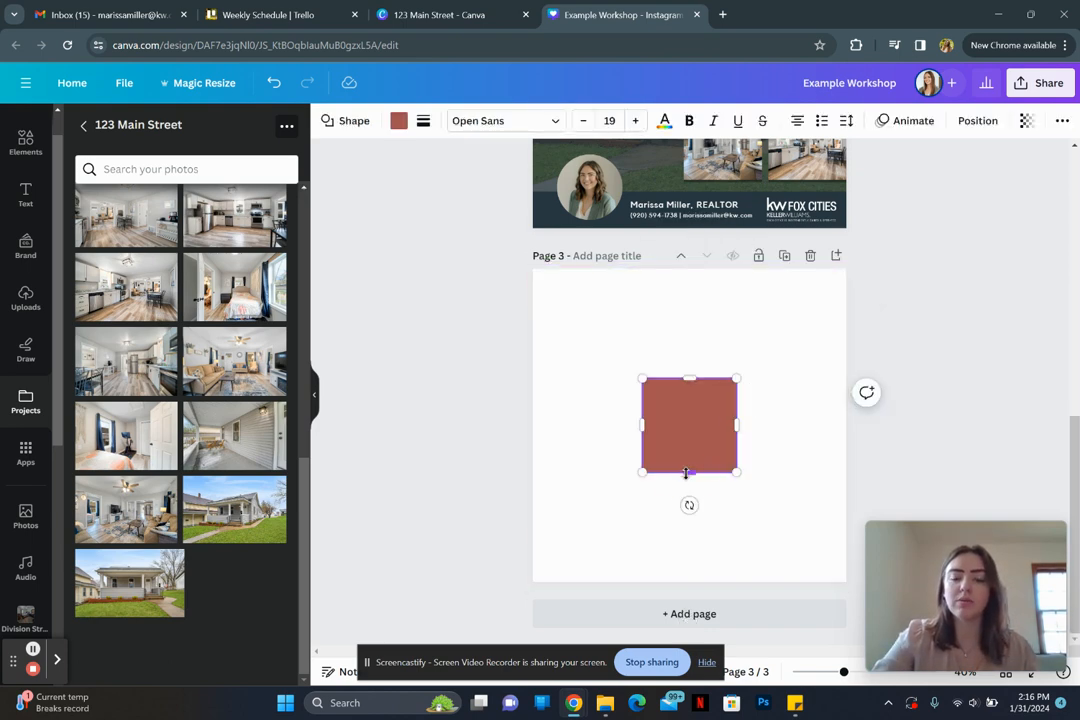
drag(686, 473, 668, 540)
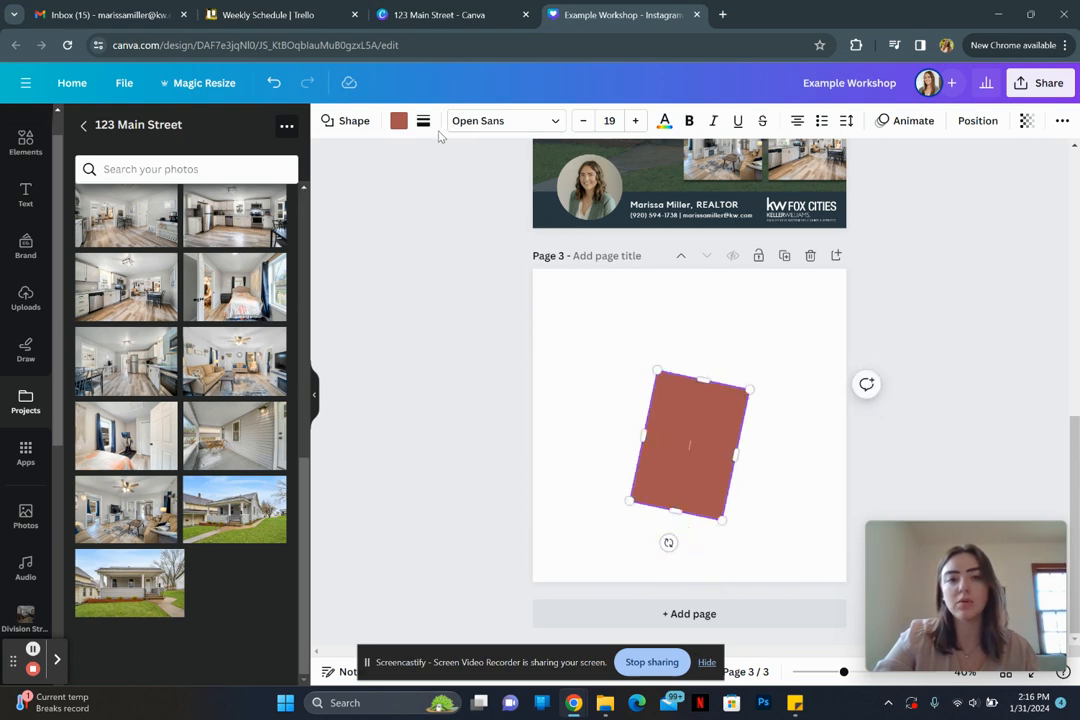
click(639, 366)
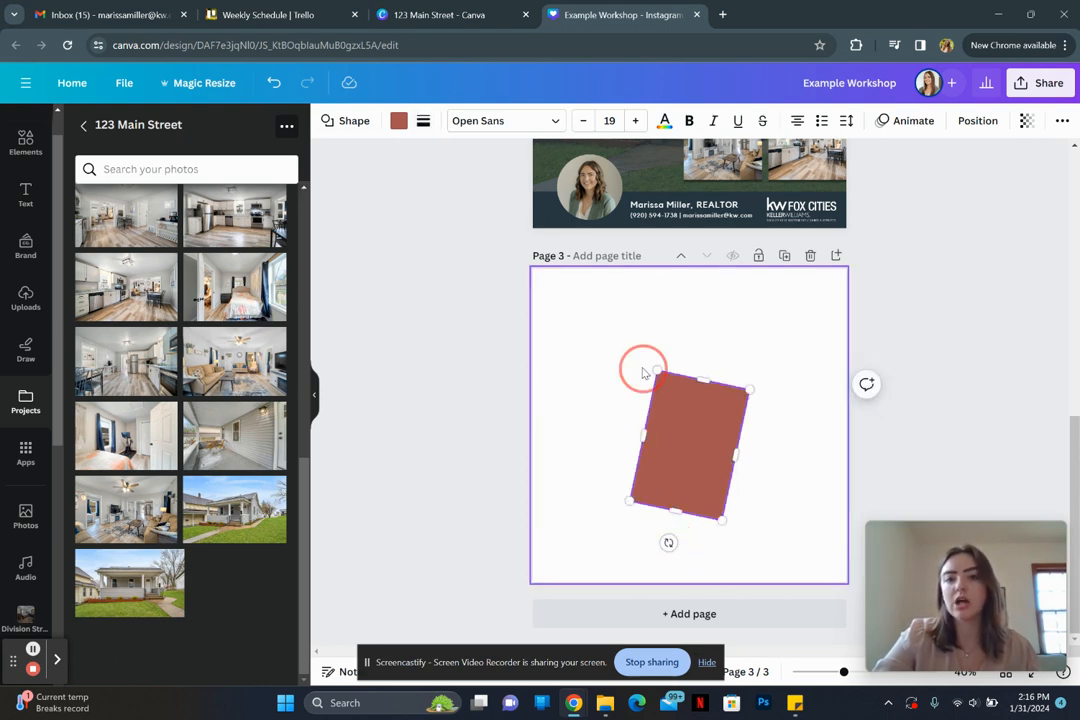
click(701, 417)
key(Delete)
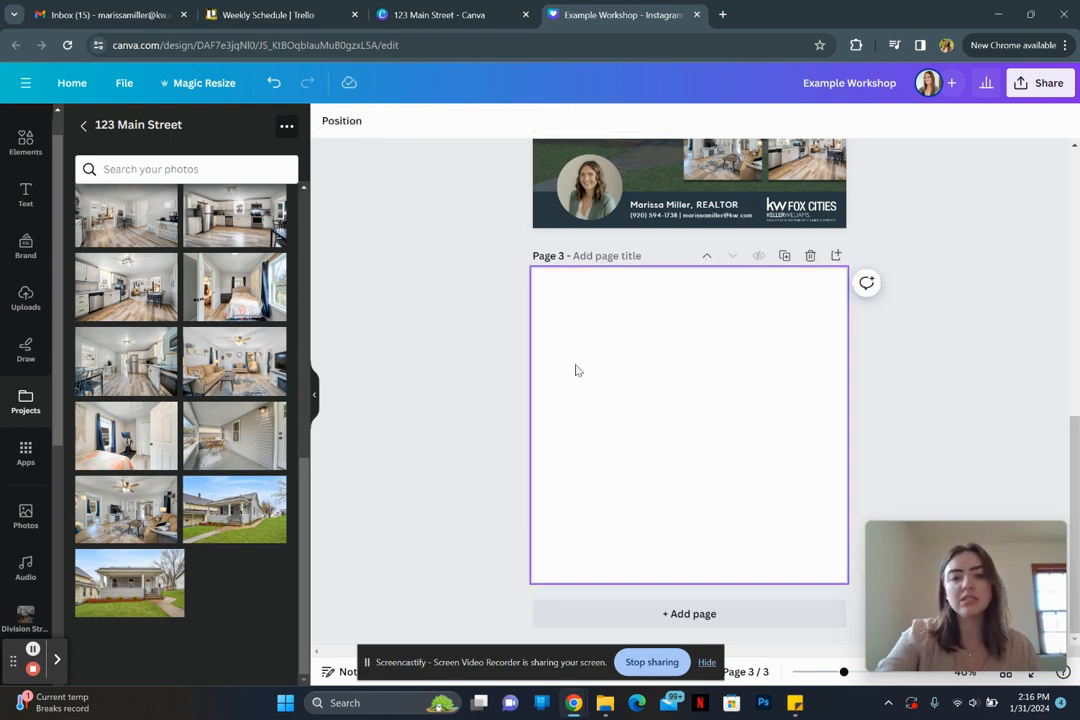
key(t)
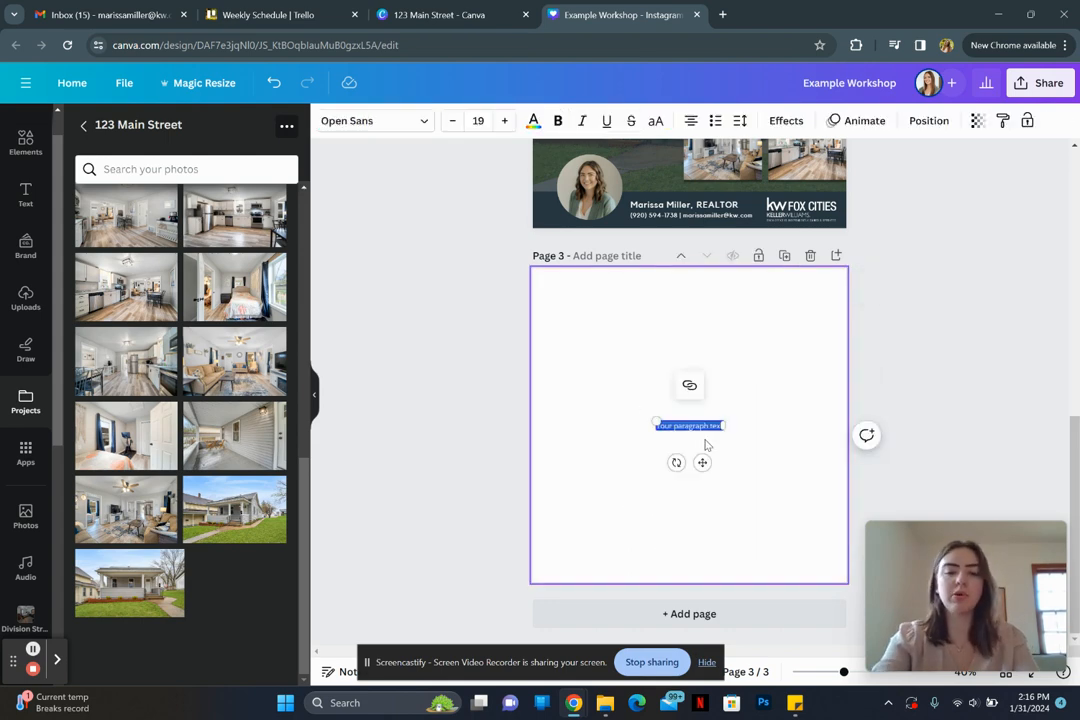
Step: Type 'Example text' and set its font to Kollektif
text(Example text)
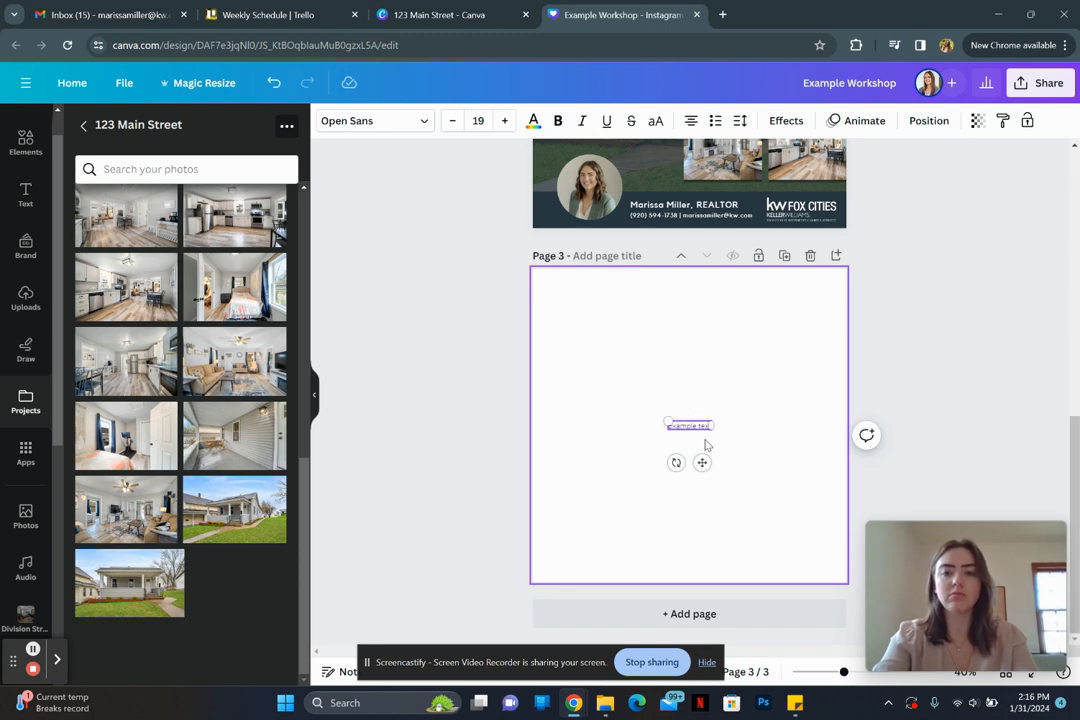
key(ctrl+a)
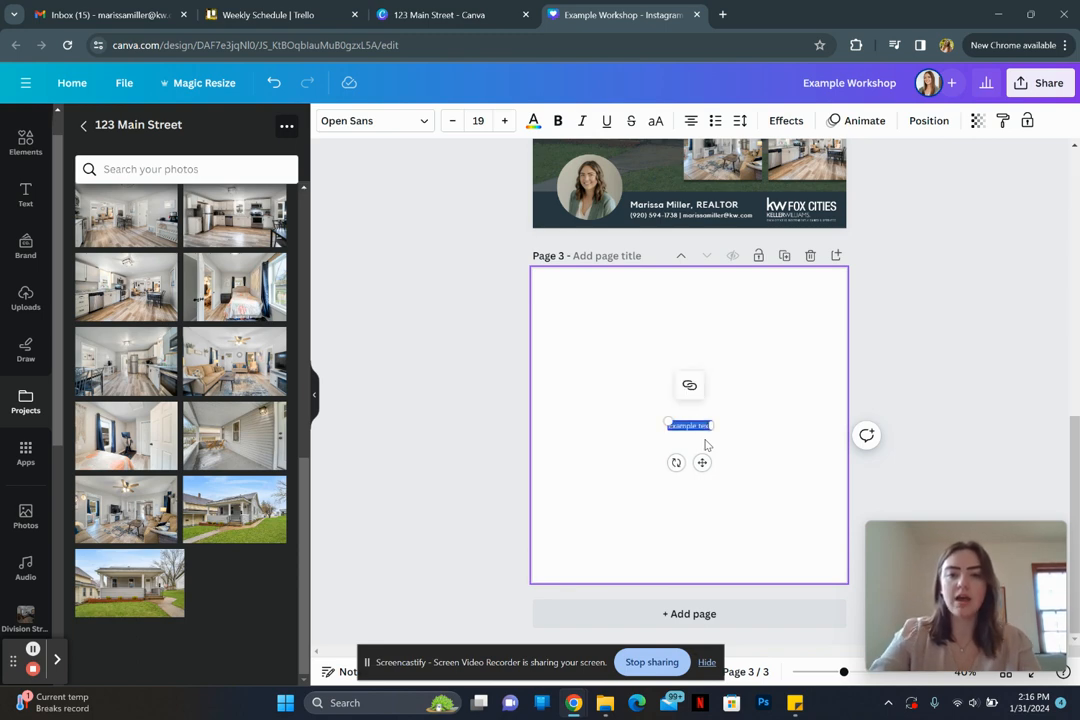
click(363, 125)
click(282, 323)
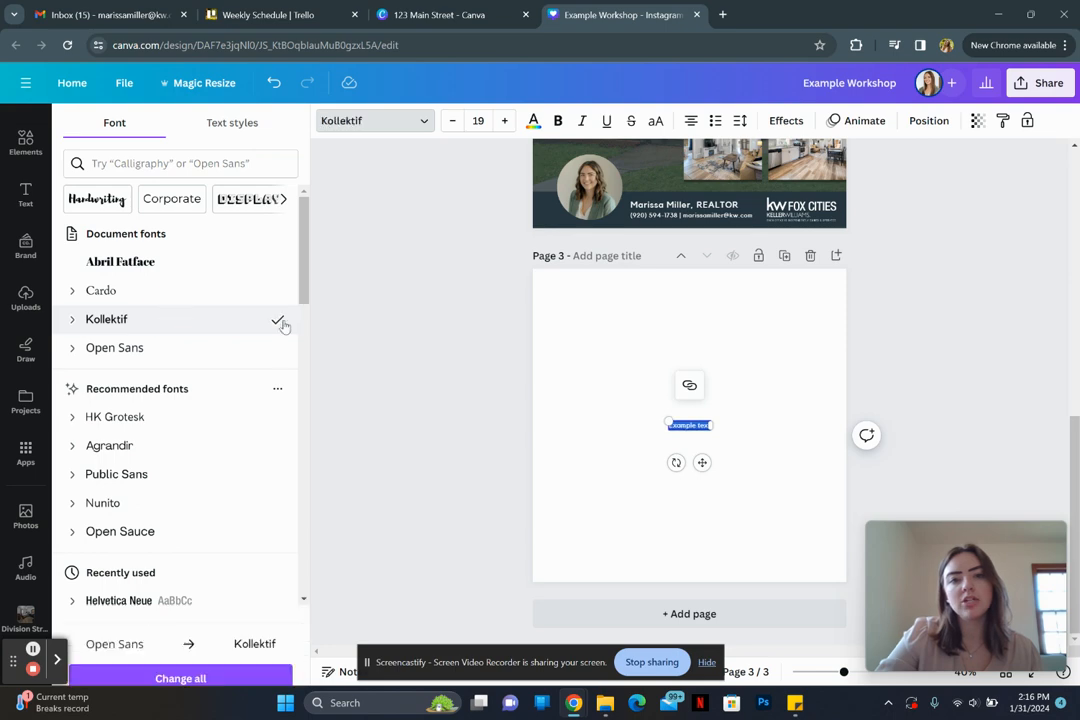
click(503, 381)
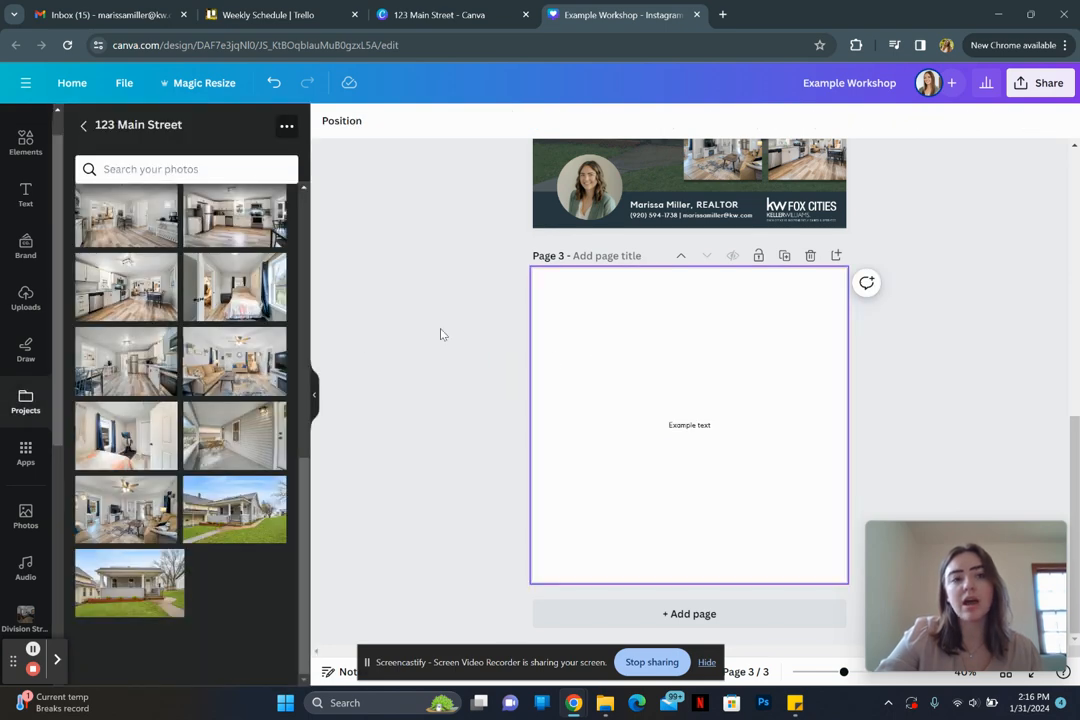
Step: Add a paragraph text box from the text presets, then delete all text on Page 3
click(9, 200)
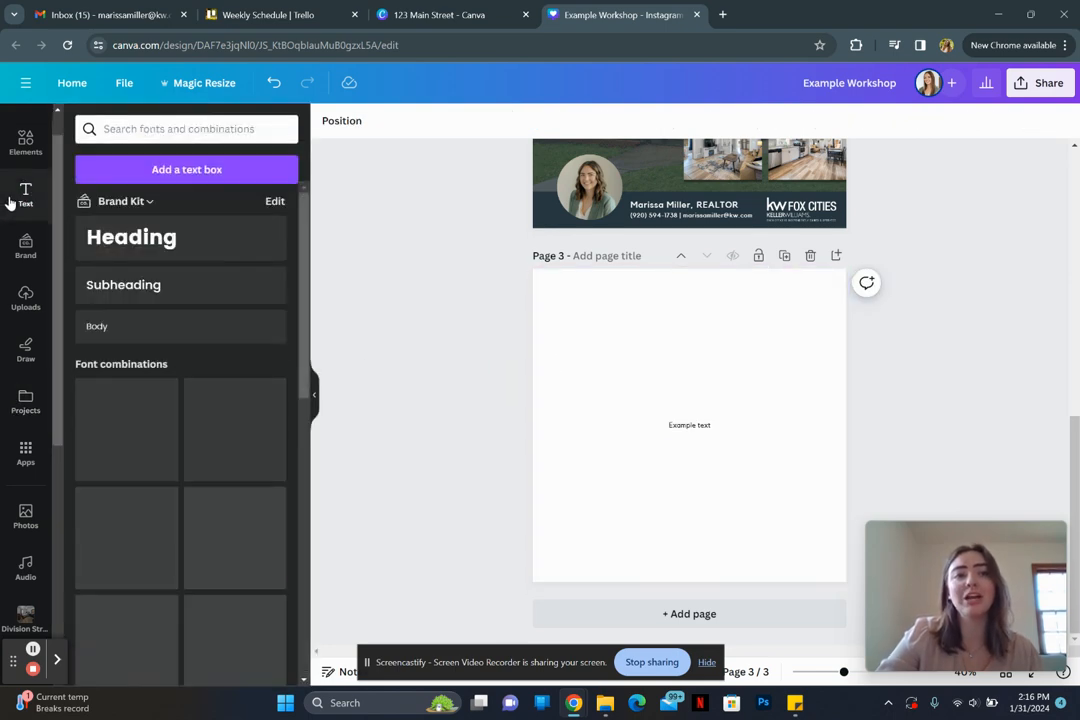
click(170, 172)
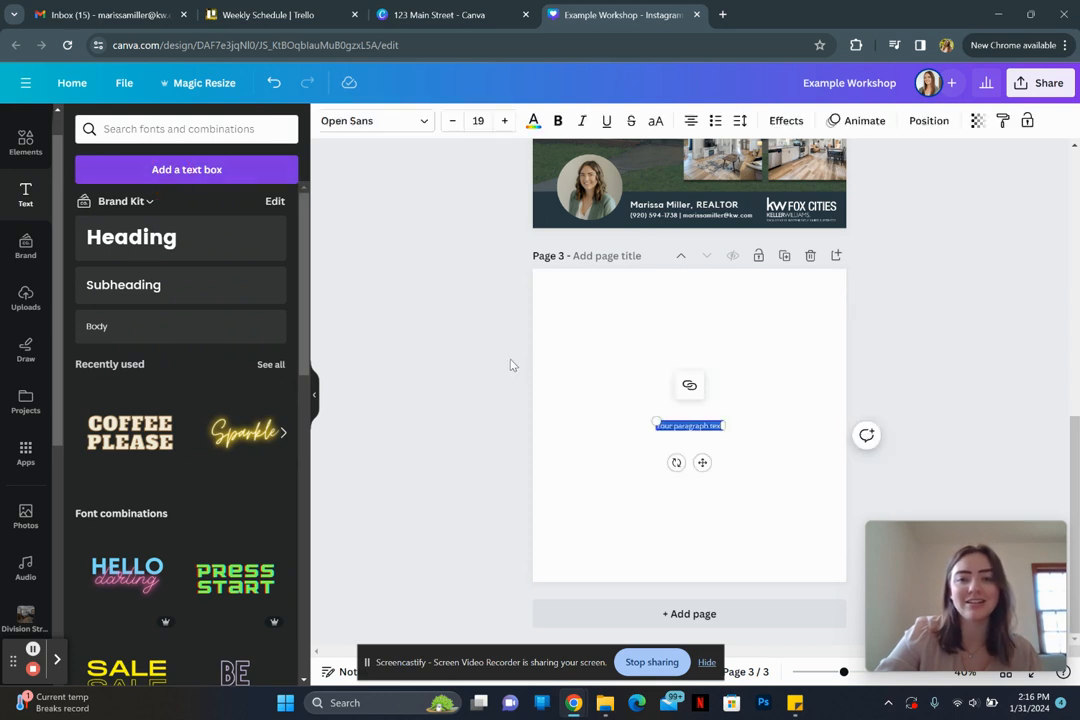
click(507, 398)
drag(506, 399, 764, 458)
key(Delete)
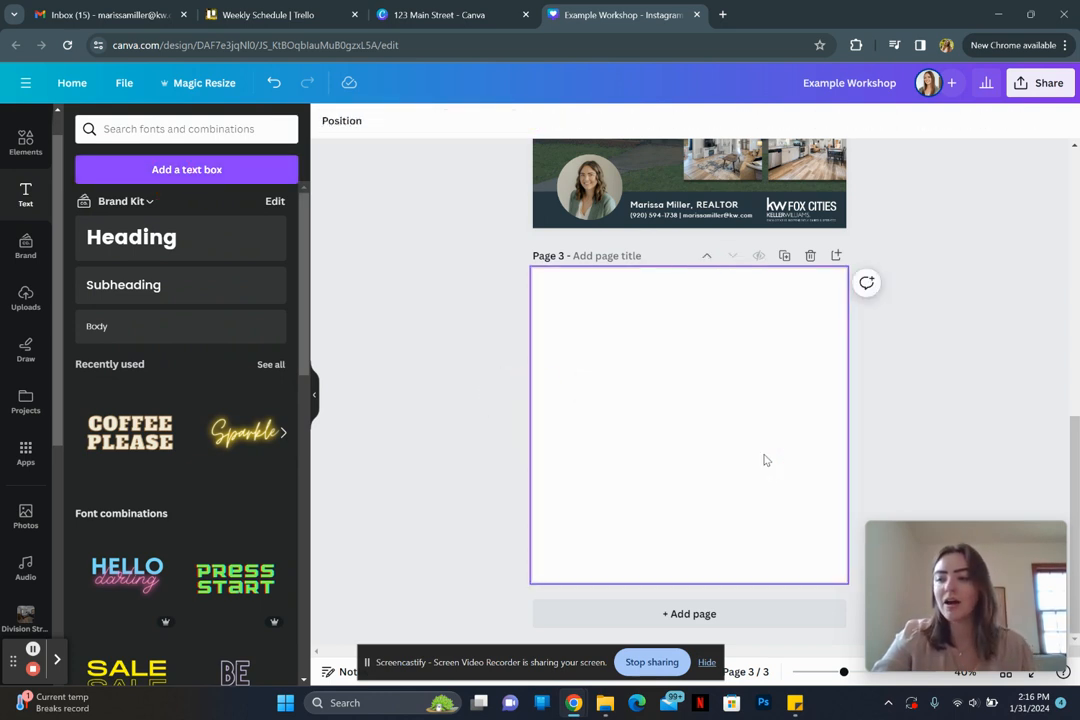
Step: Add the HELLO darling font combination to Page 3 and make HELLO pink
click(627, 404)
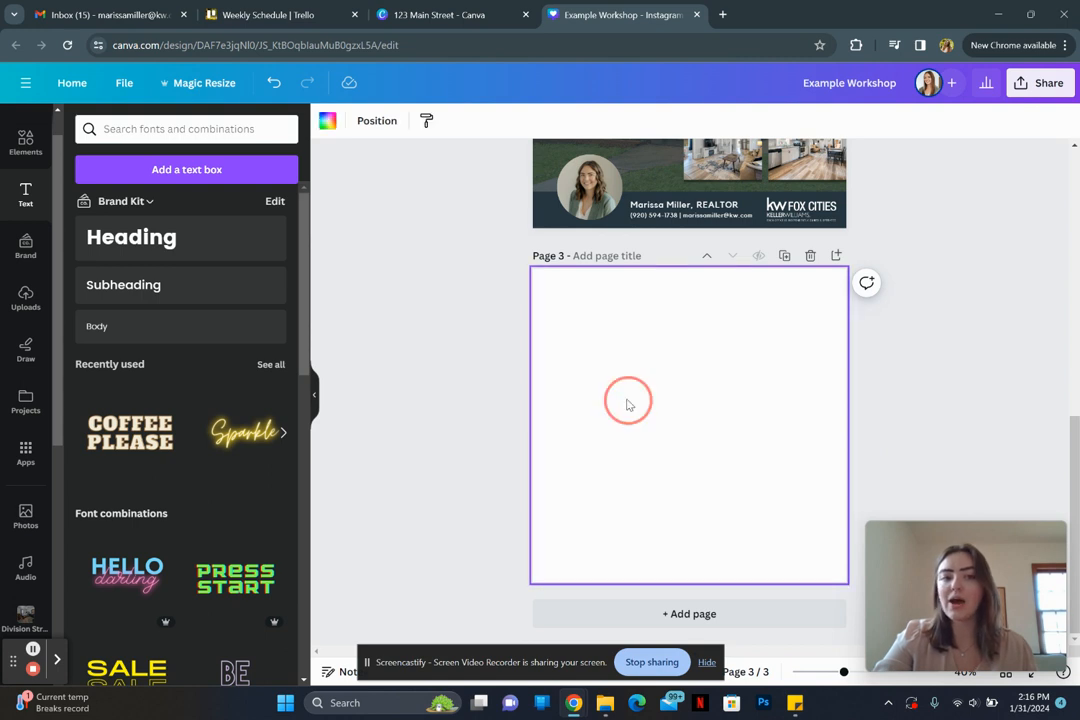
click(121, 562)
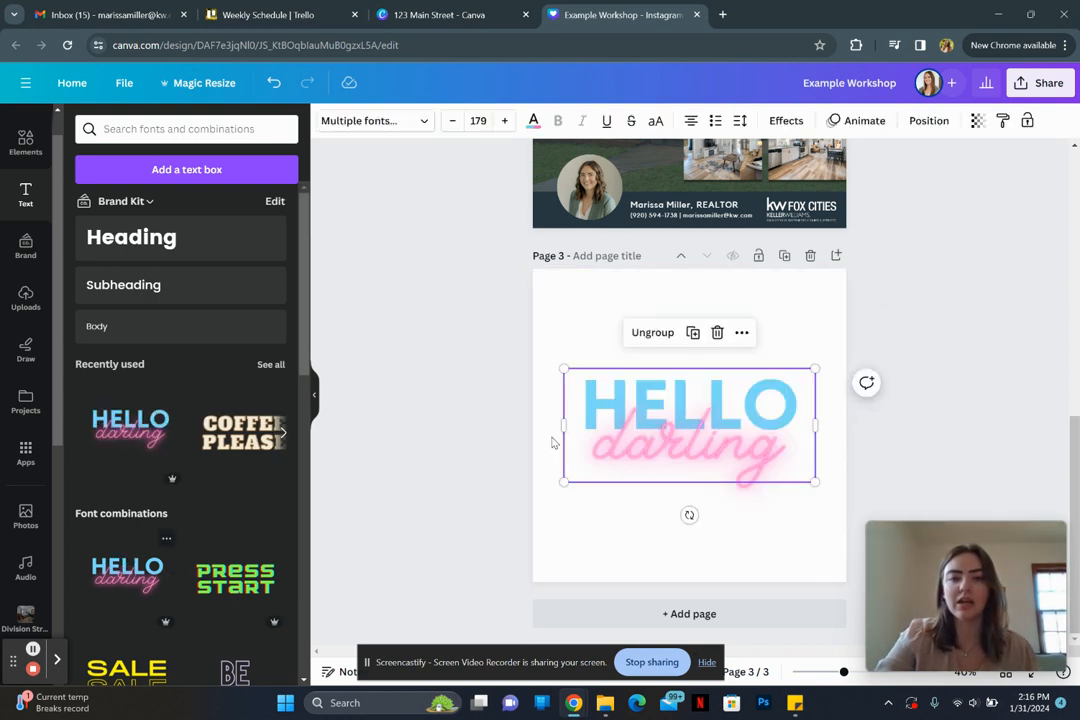
click(534, 122)
click(271, 207)
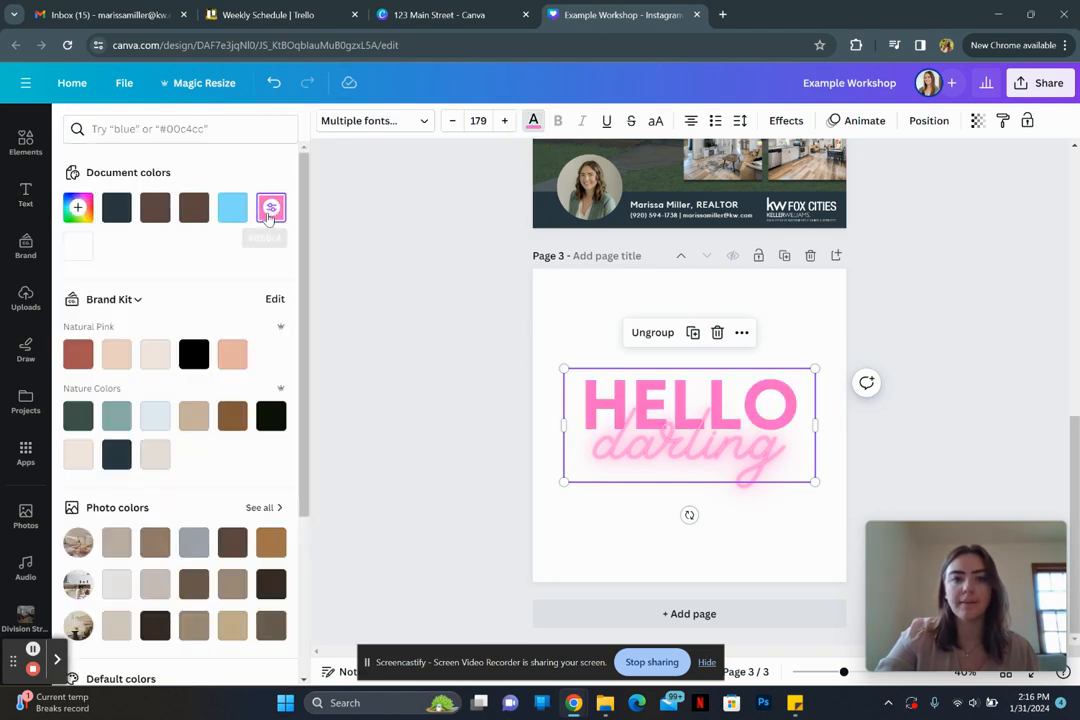
Step: Recolour the darling text dark brown after trying light blue
click(605, 420)
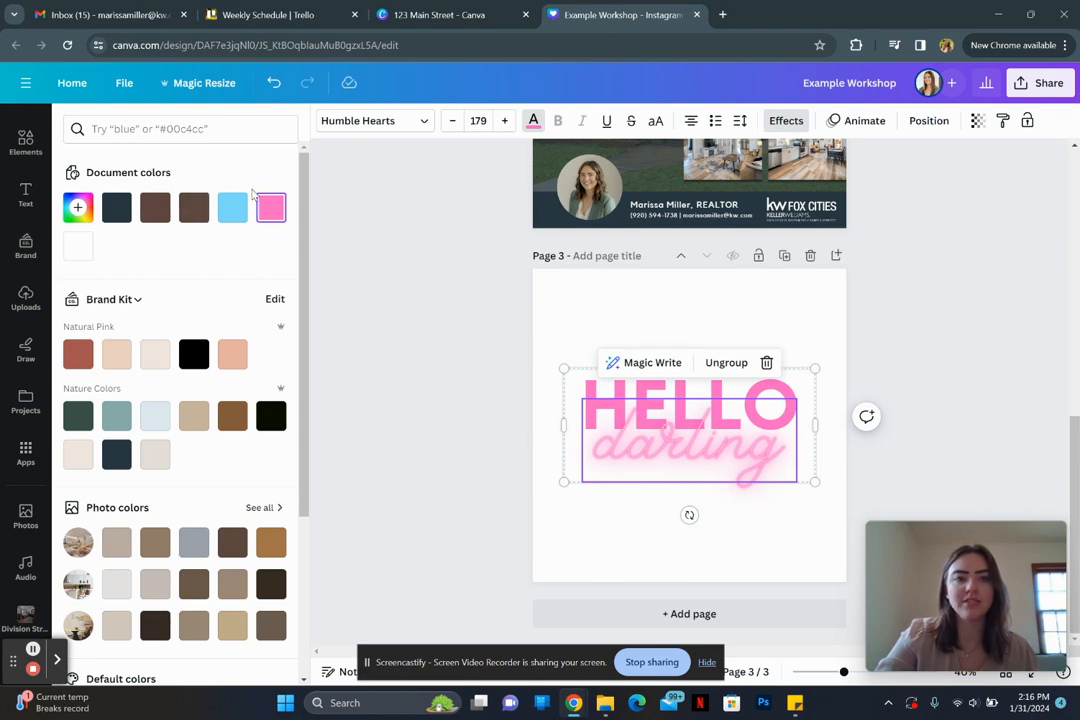
click(233, 210)
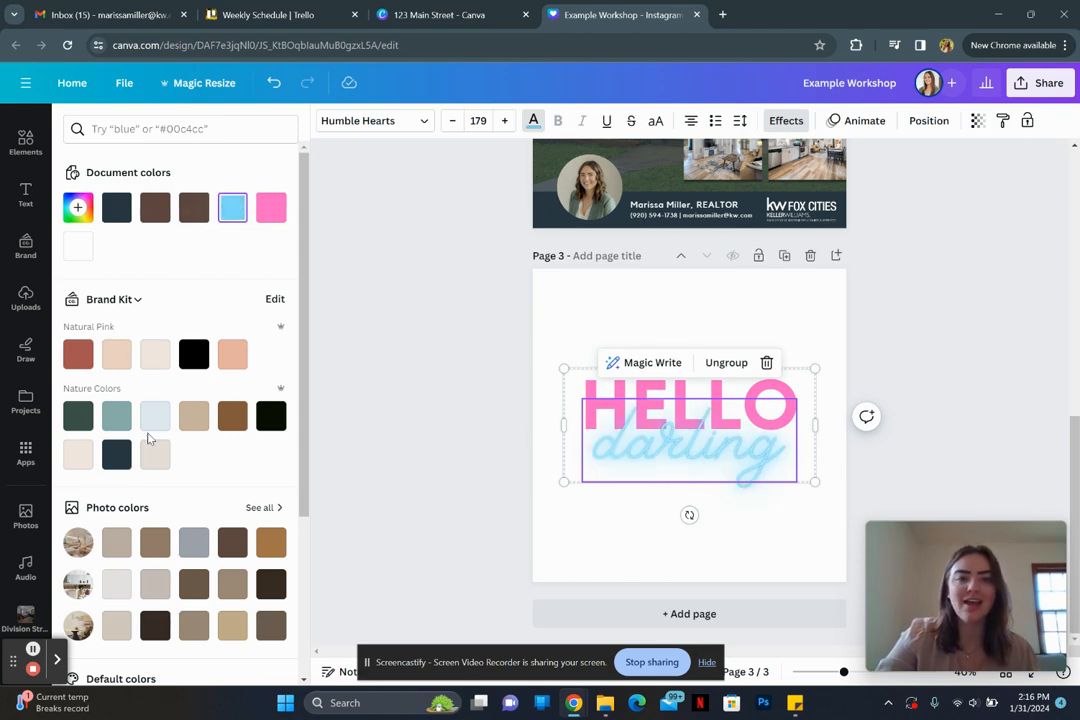
click(118, 418)
click(155, 625)
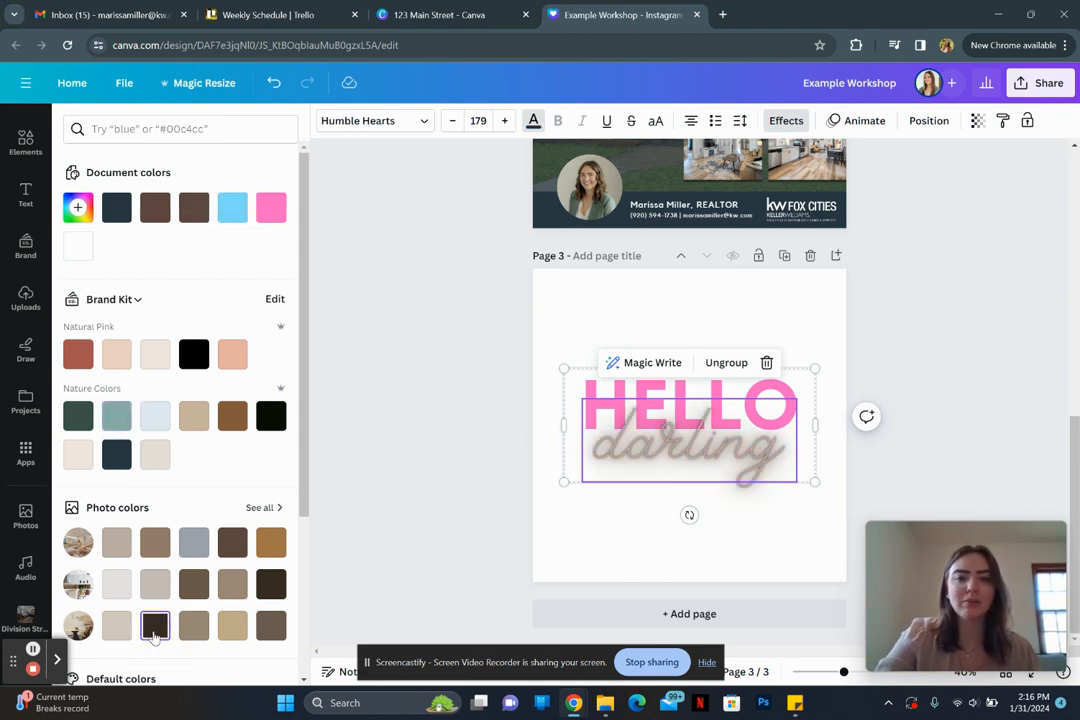
click(448, 396)
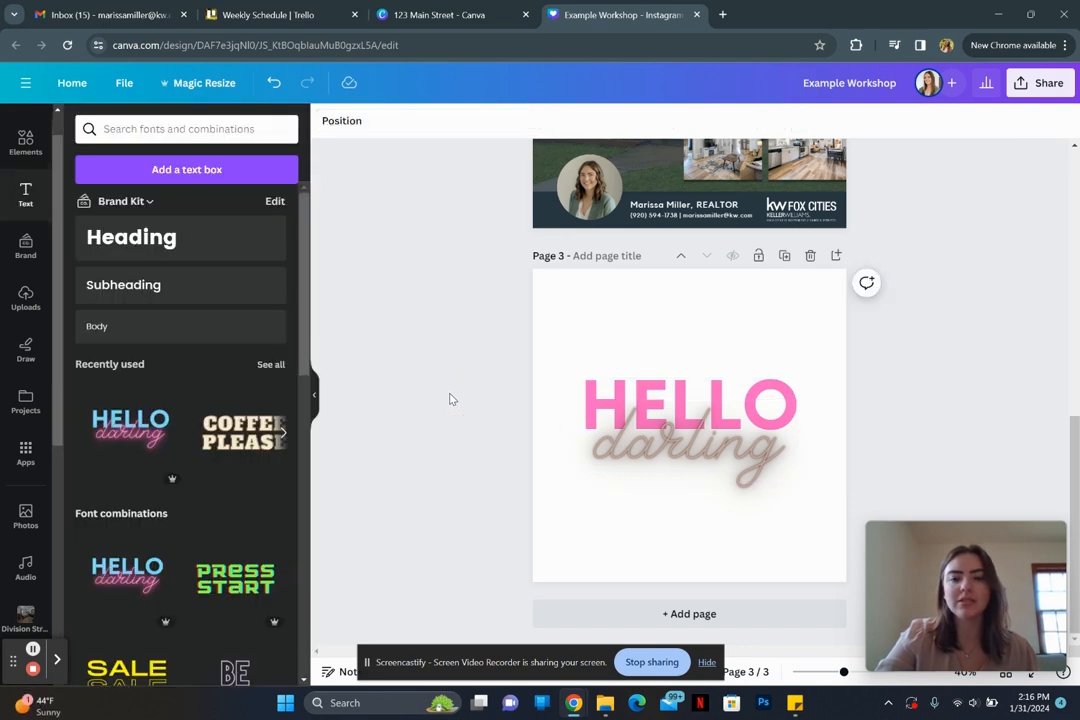
click(637, 311)
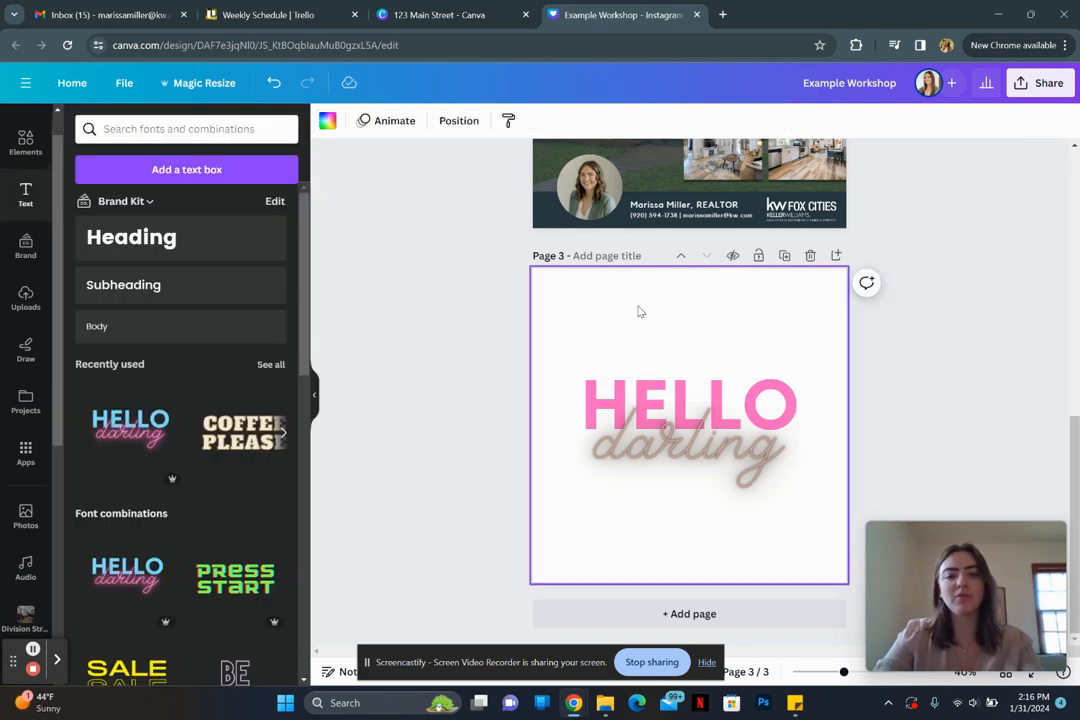
Step: Add a circle enlarged to 601 by 601 and centre it on Page 3
key(c)
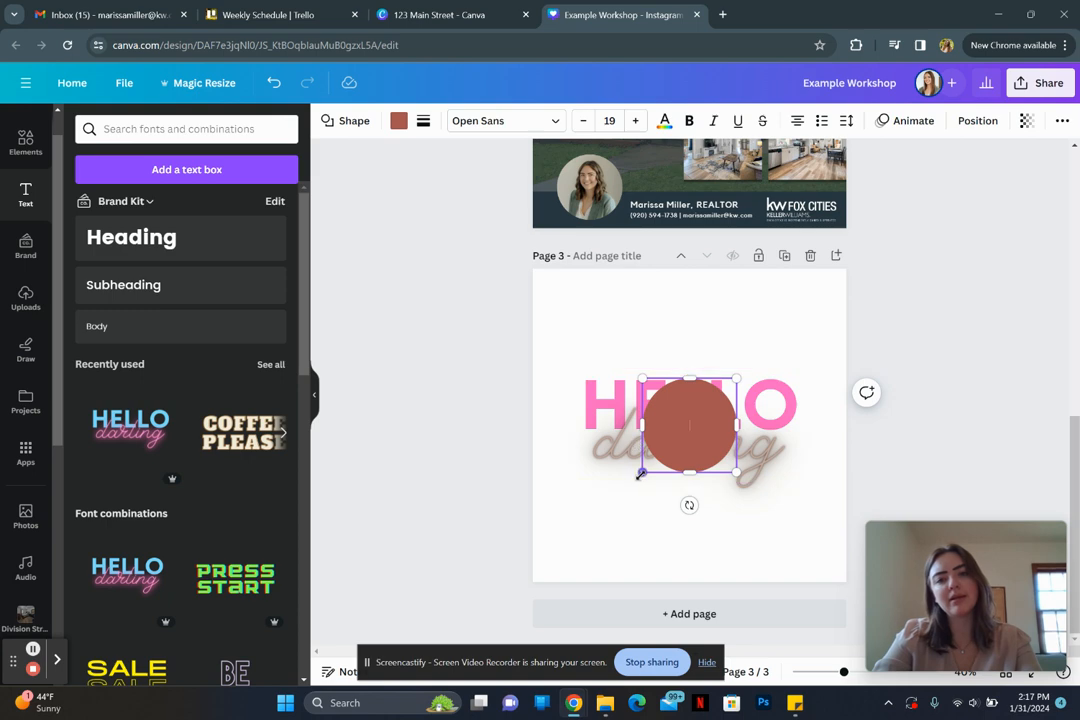
drag(641, 472, 588, 520)
drag(737, 378, 779, 335)
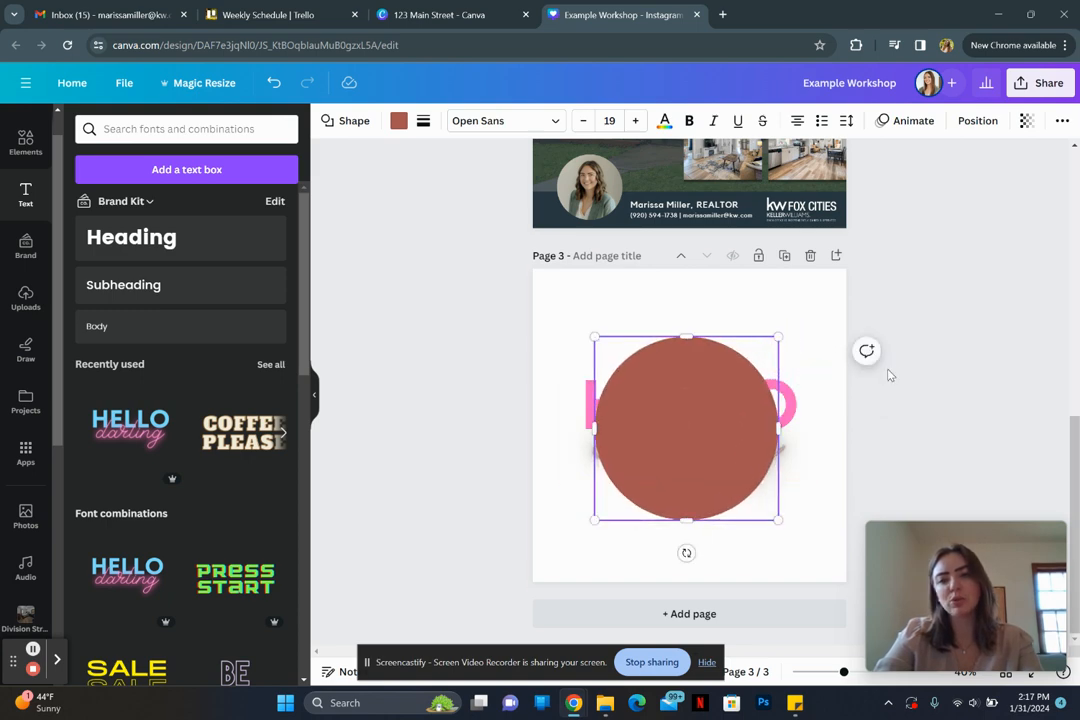
click(920, 376)
drag(692, 448, 690, 444)
click(974, 445)
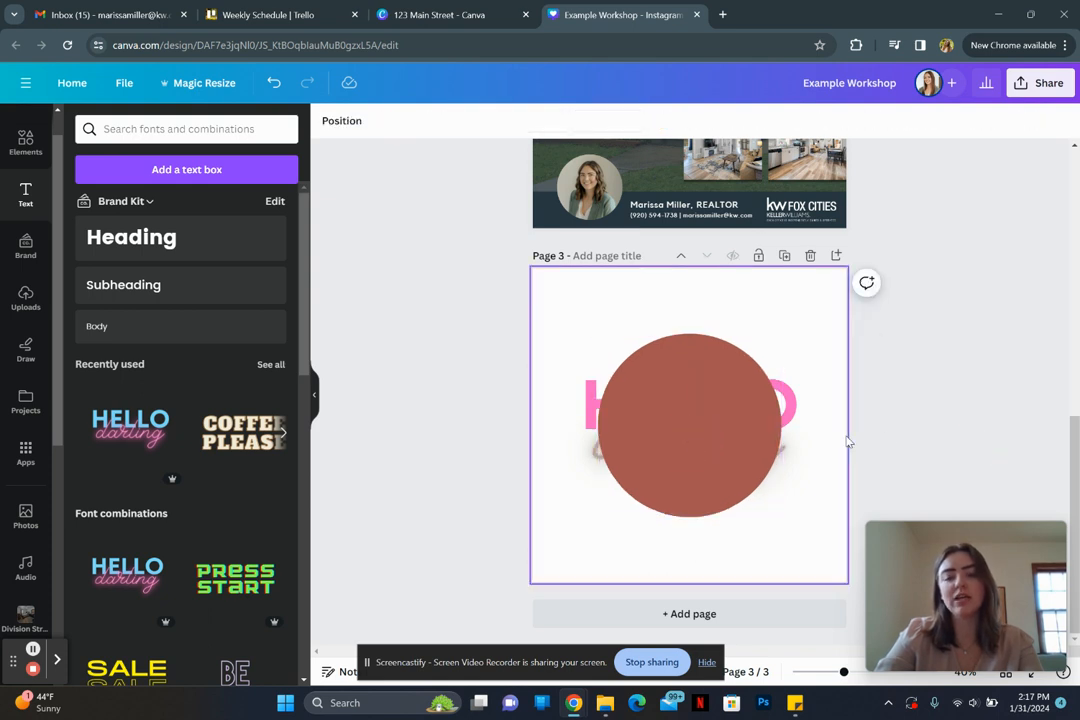
Step: Move the circle's layer below the HELLO text, then undo the layer change
click(699, 429)
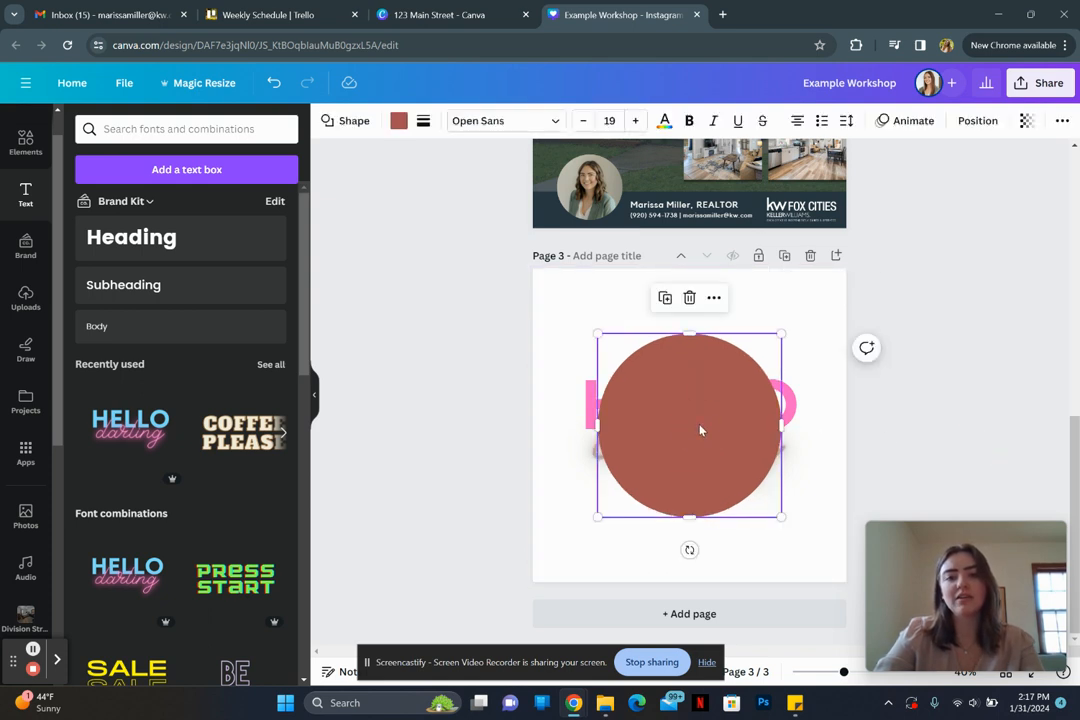
click(960, 122)
drag(196, 208, 176, 272)
click(480, 384)
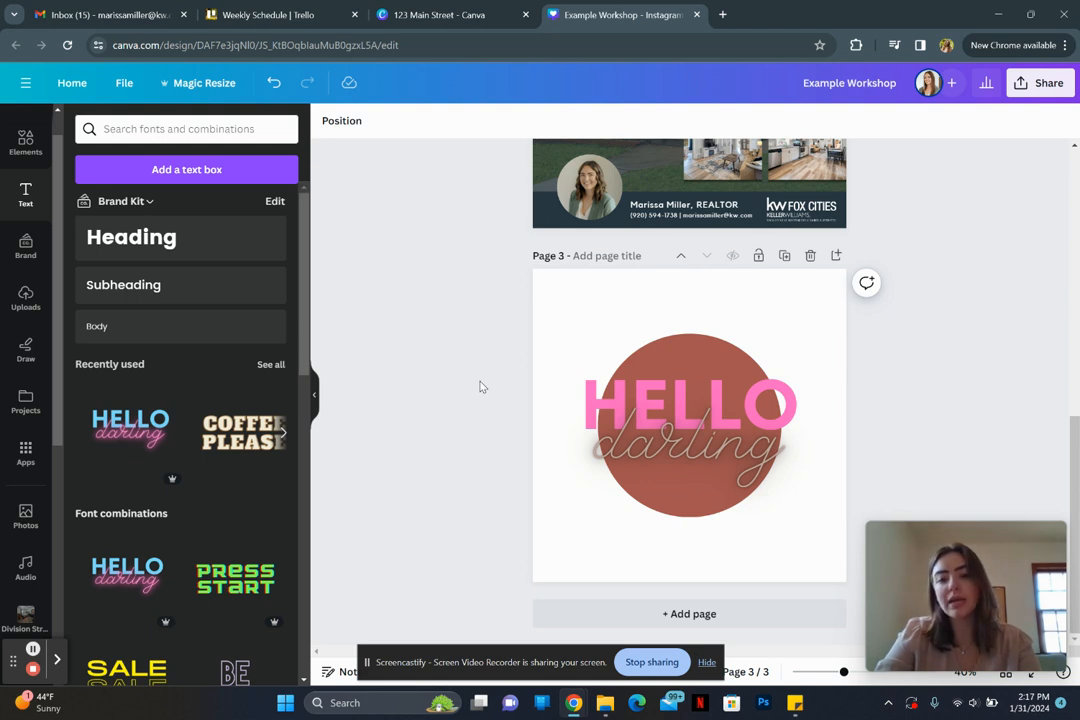
key(ctrl+z)
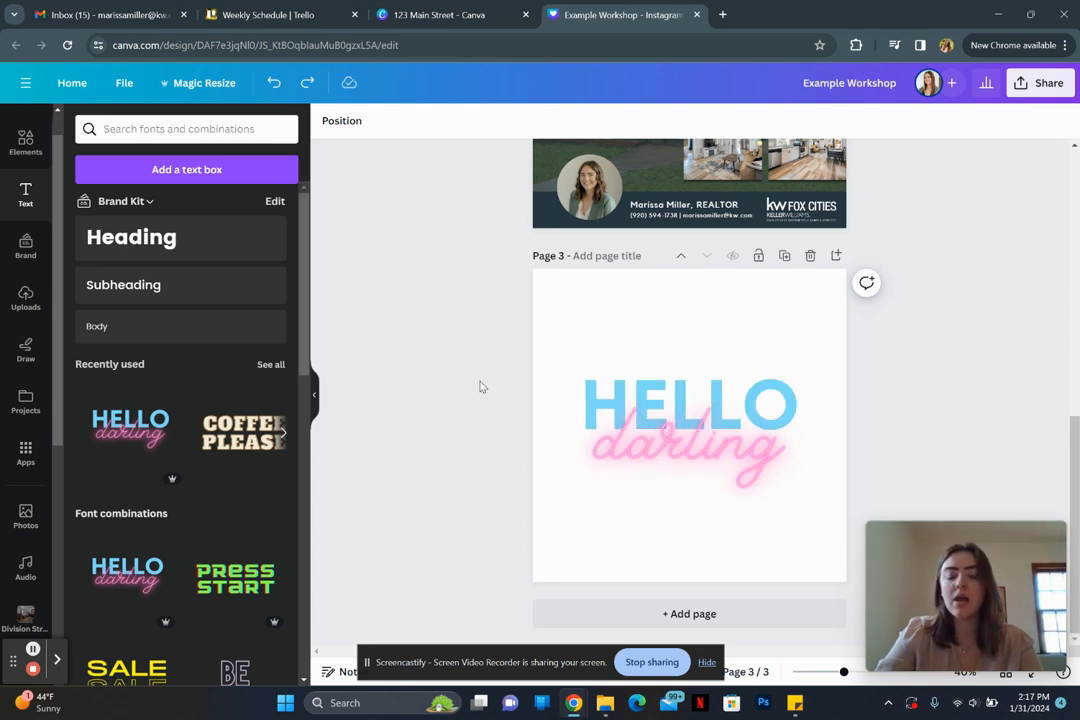
Step: Move the HELLO darling text up and delete the lower HELLO darling copy on page 3
drag(720, 418, 723, 494)
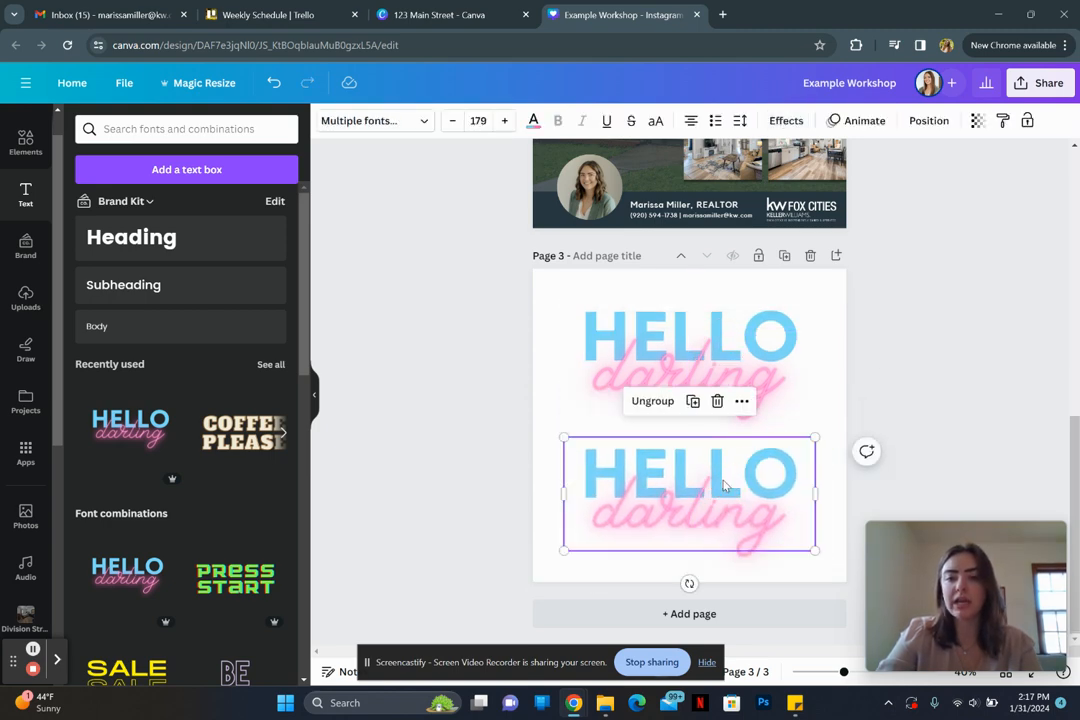
click(981, 489)
click(690, 500)
key(Delete)
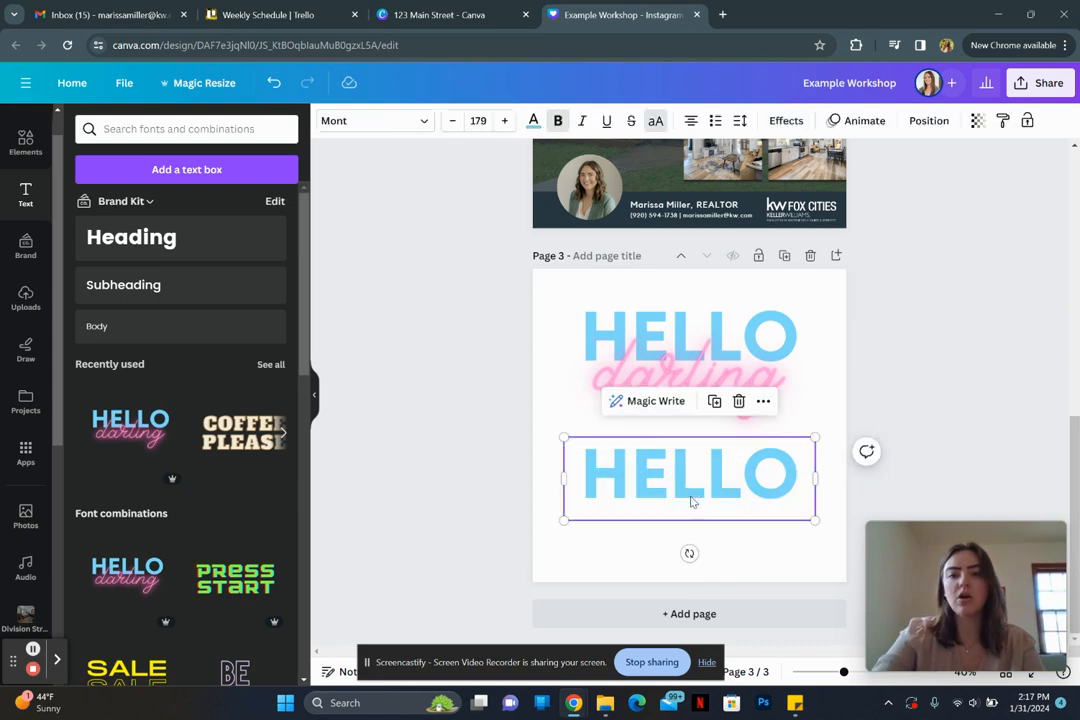
key(Delete)
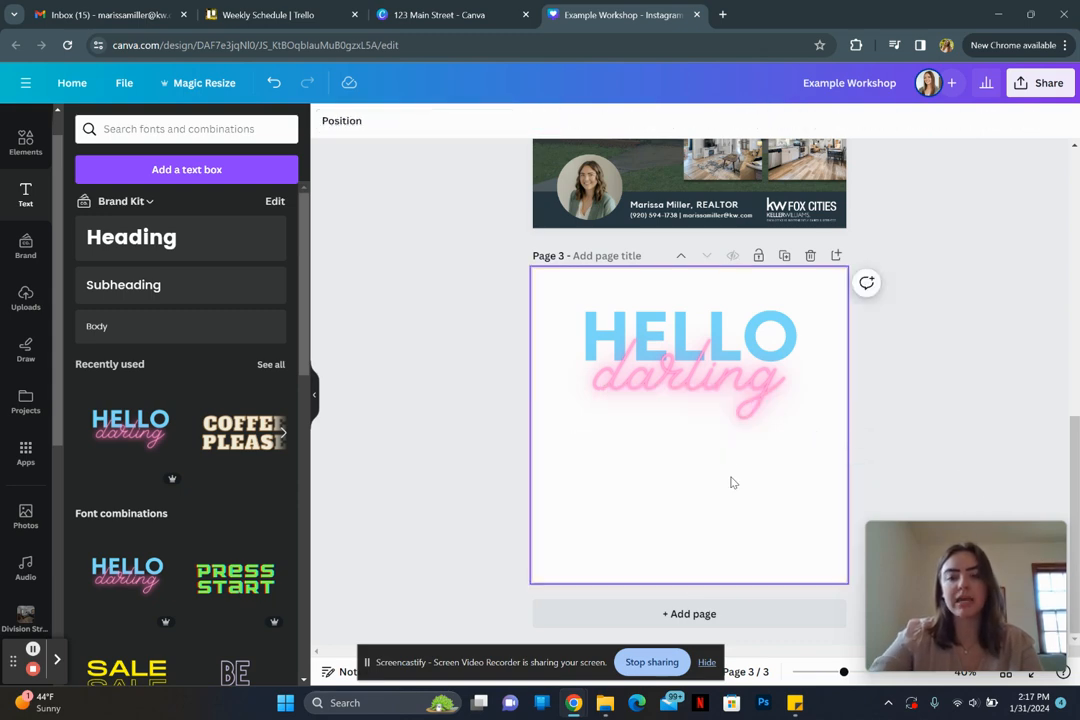
Step: Duplicate the HELLO darling group below the original, then delete page 3
click(712, 393)
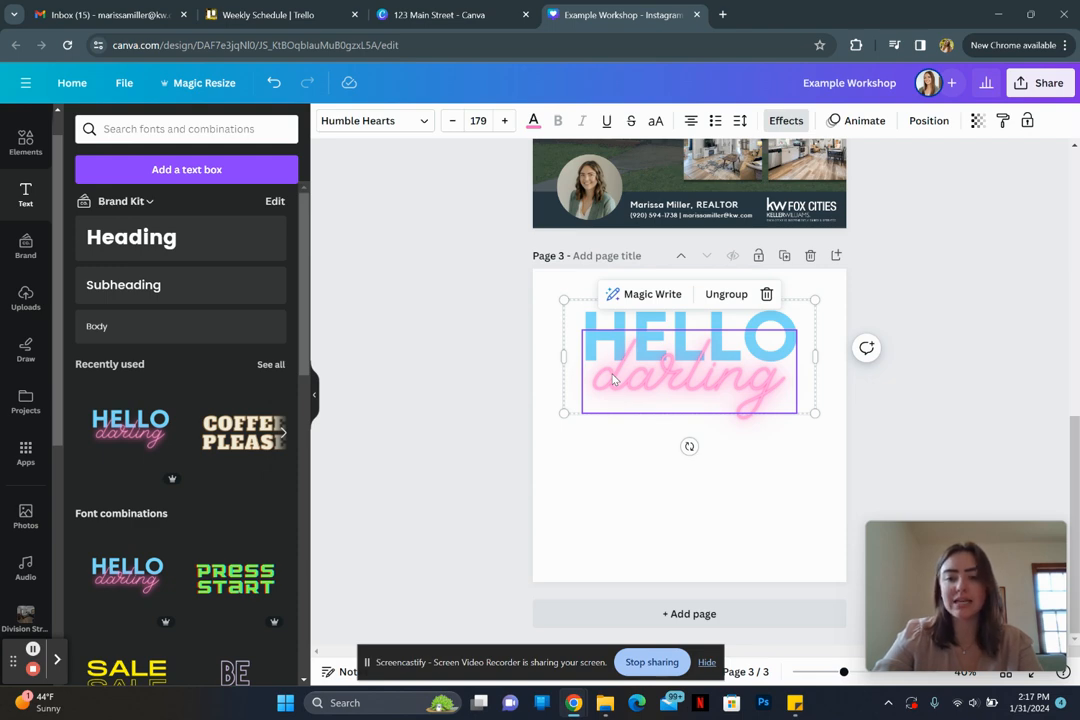
click(605, 508)
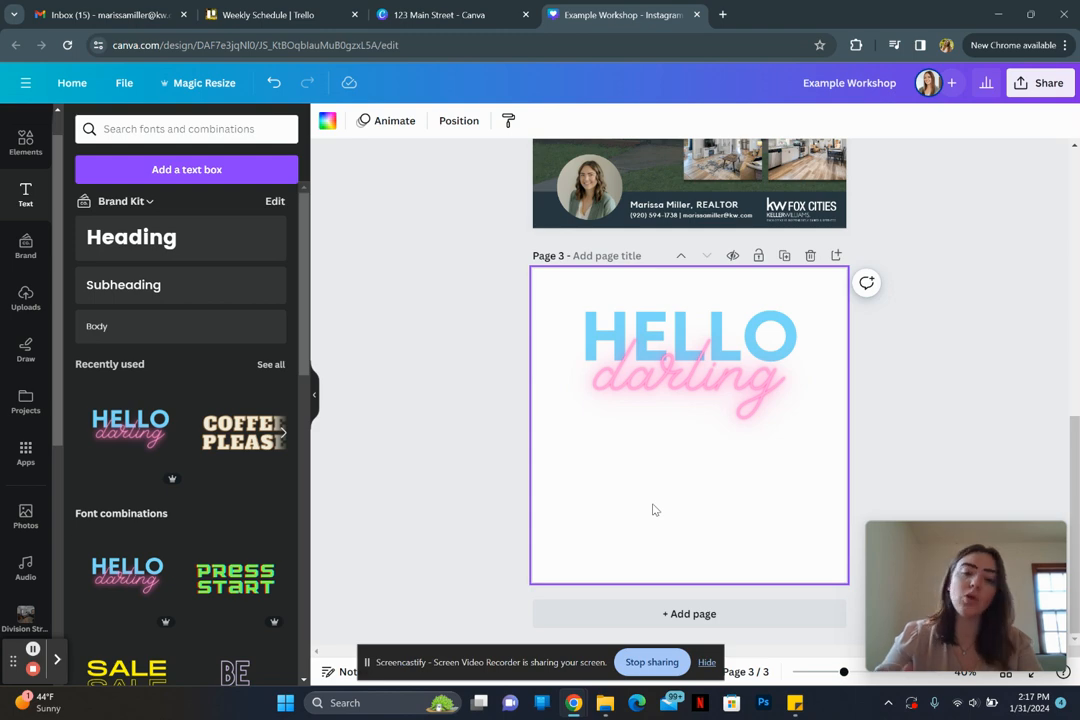
key(ctrl+a)
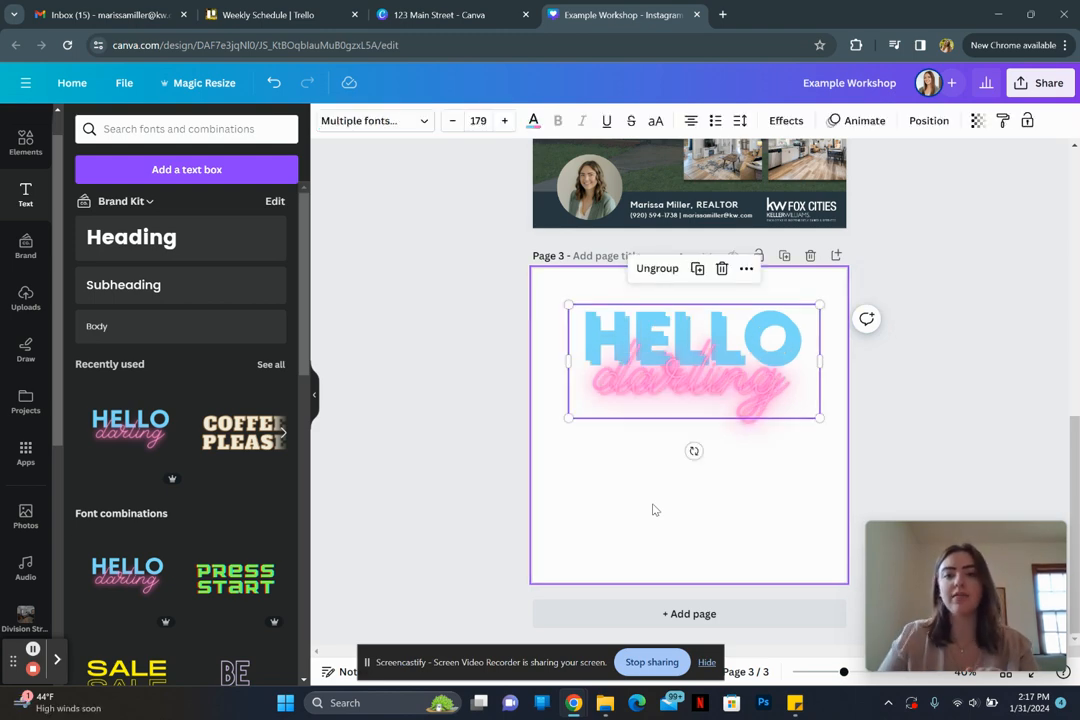
key(ctrl+d)
drag(704, 383, 701, 497)
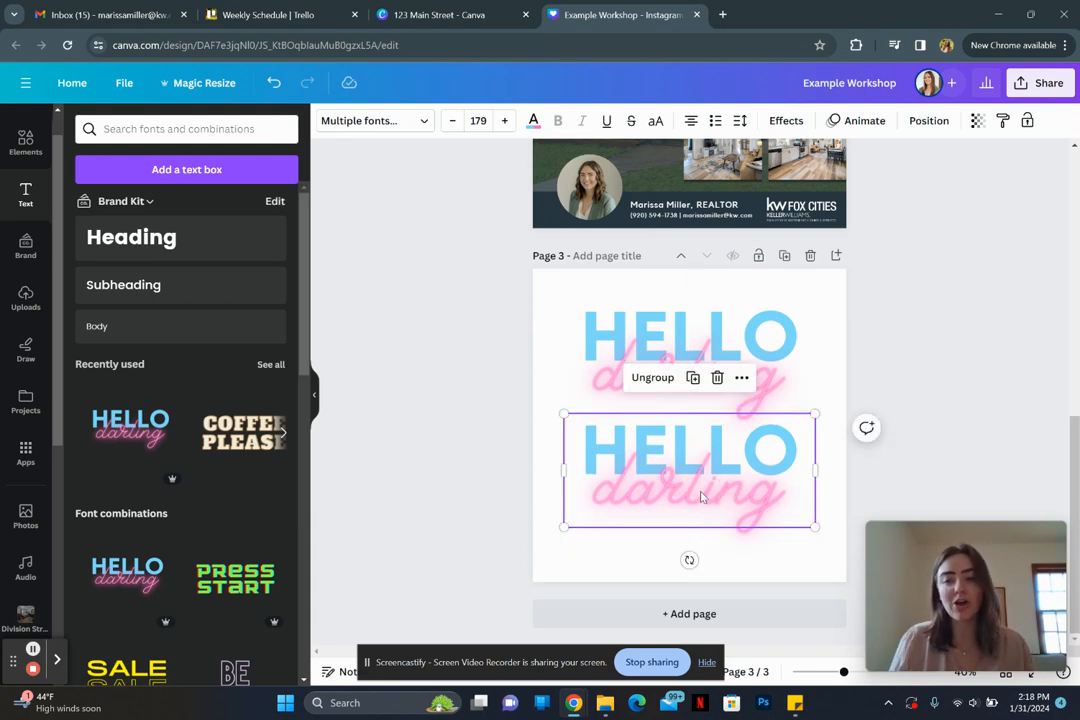
click(808, 260)
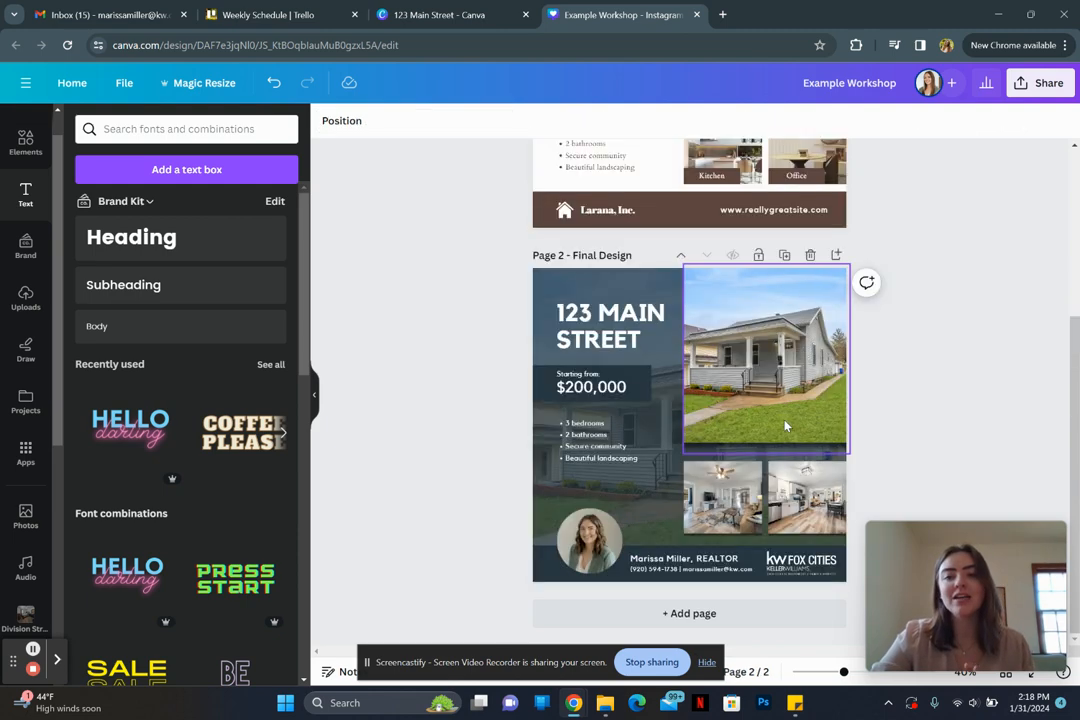
Step: Delete Page 1 and download the 123 Main Street listing as a 1080 × 1080 PNG
scroll(897, 328, up, 3)
click(810, 165)
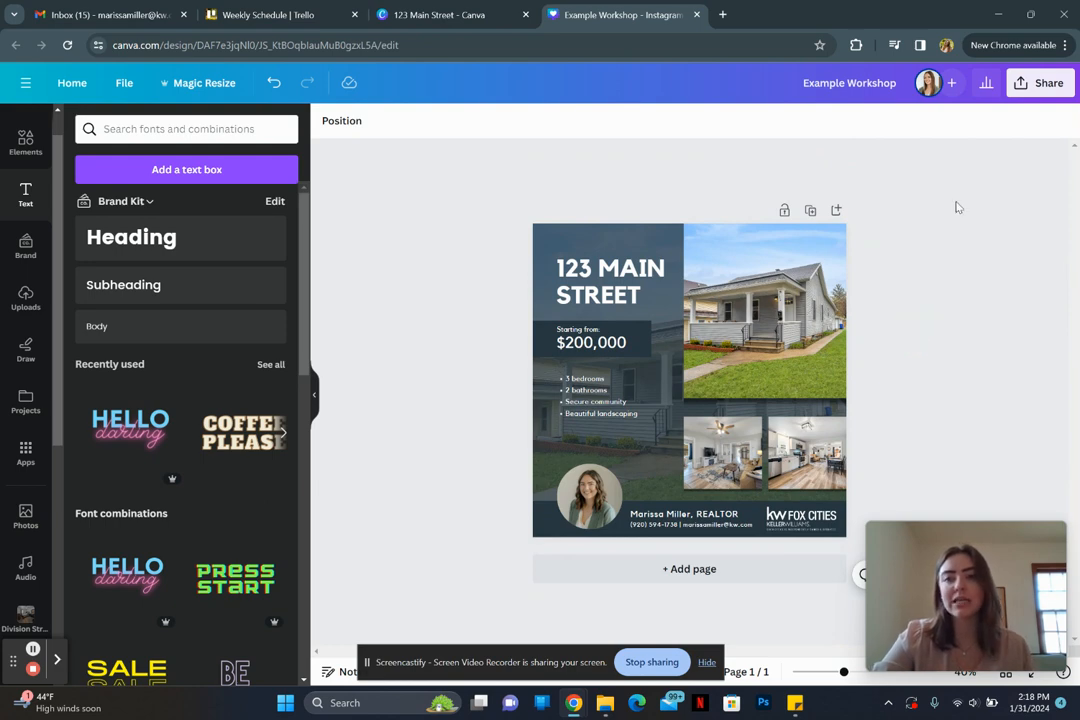
click(1038, 86)
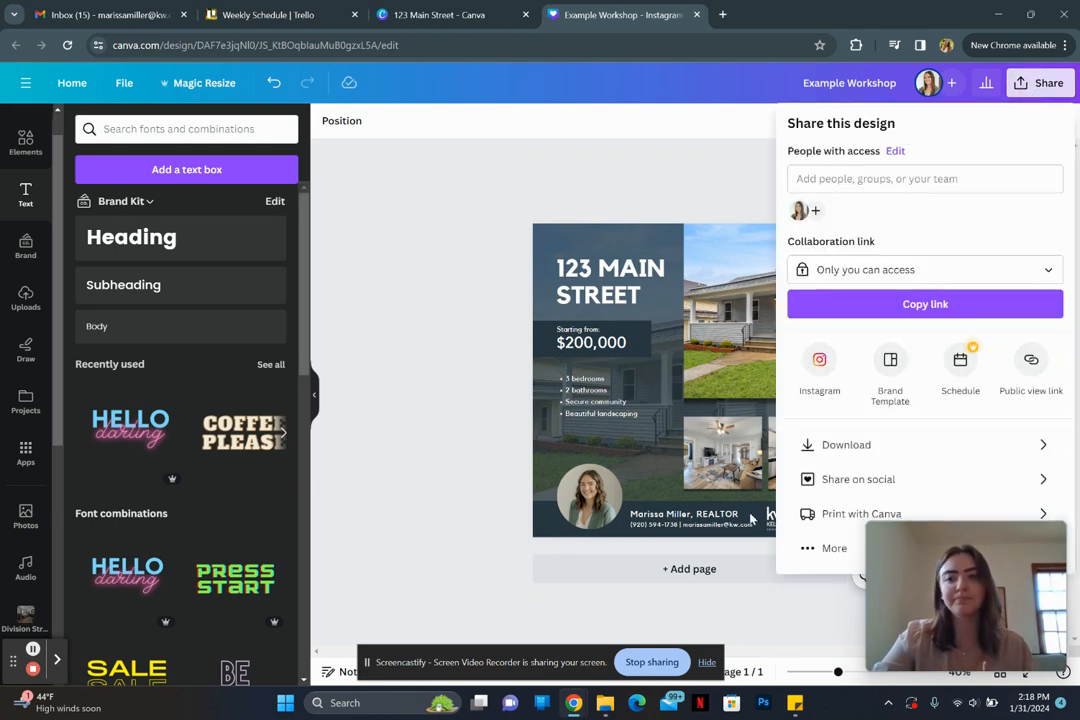
click(835, 450)
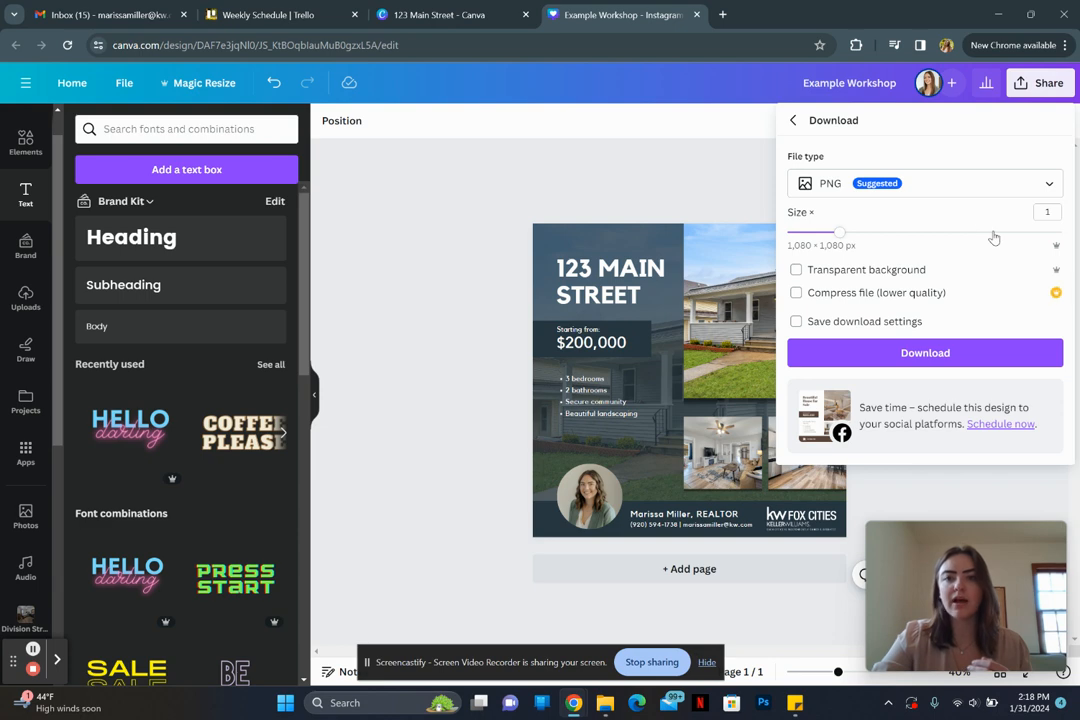
click(938, 191)
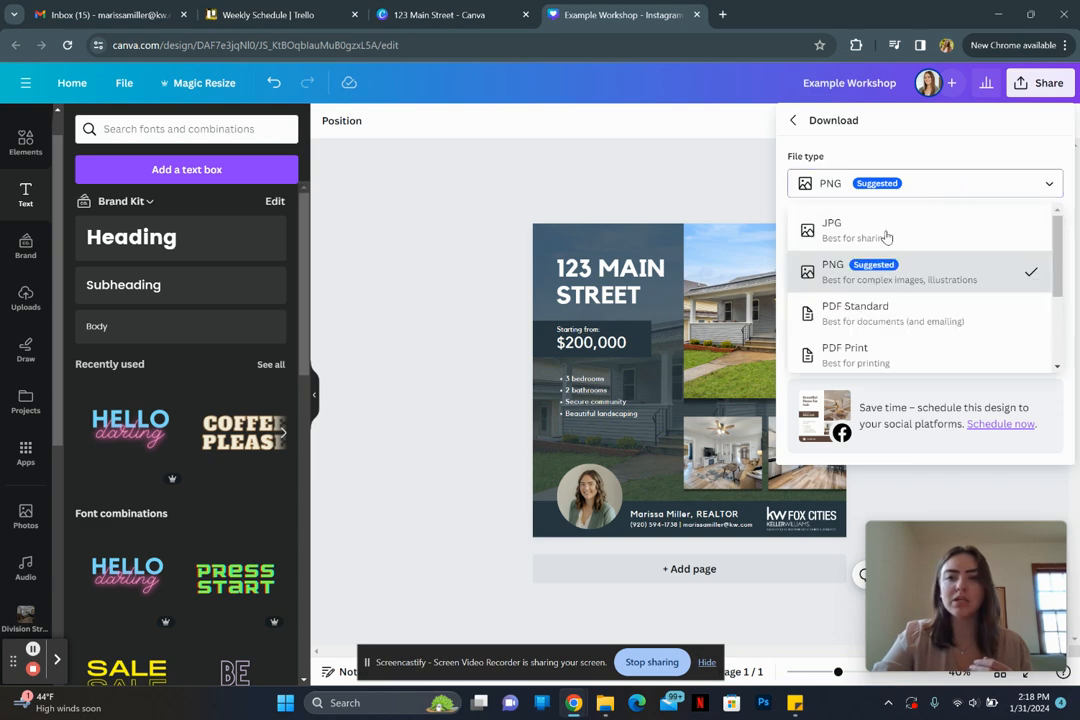
scroll(872, 314, down, 3)
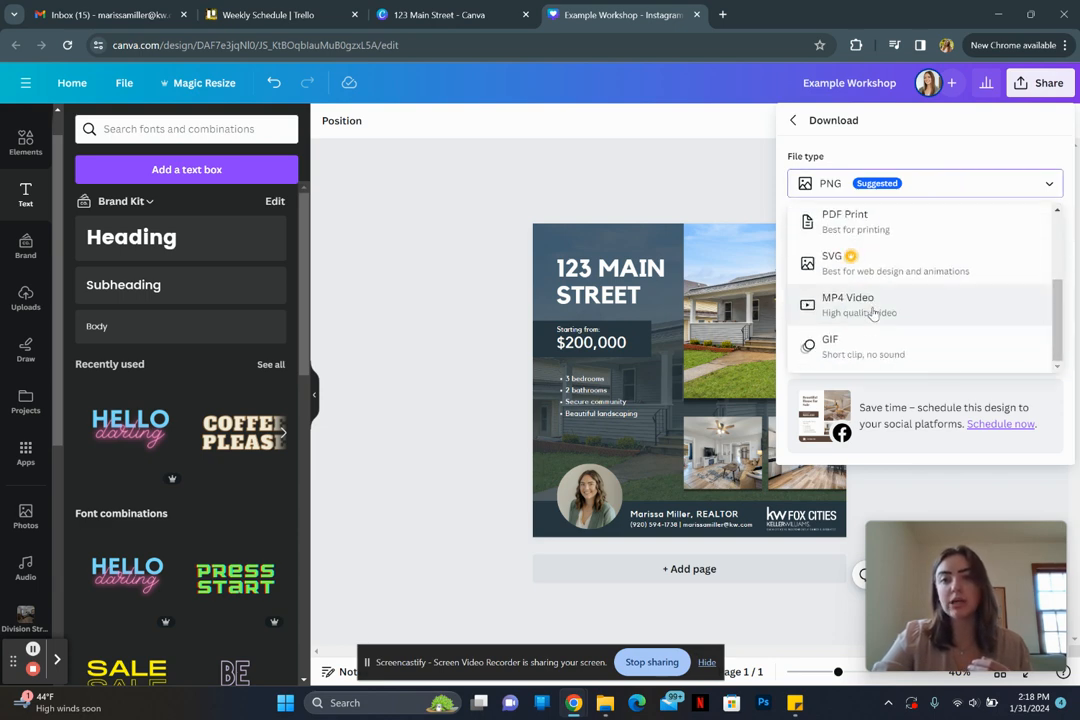
scroll(872, 314, up, 3)
click(922, 182)
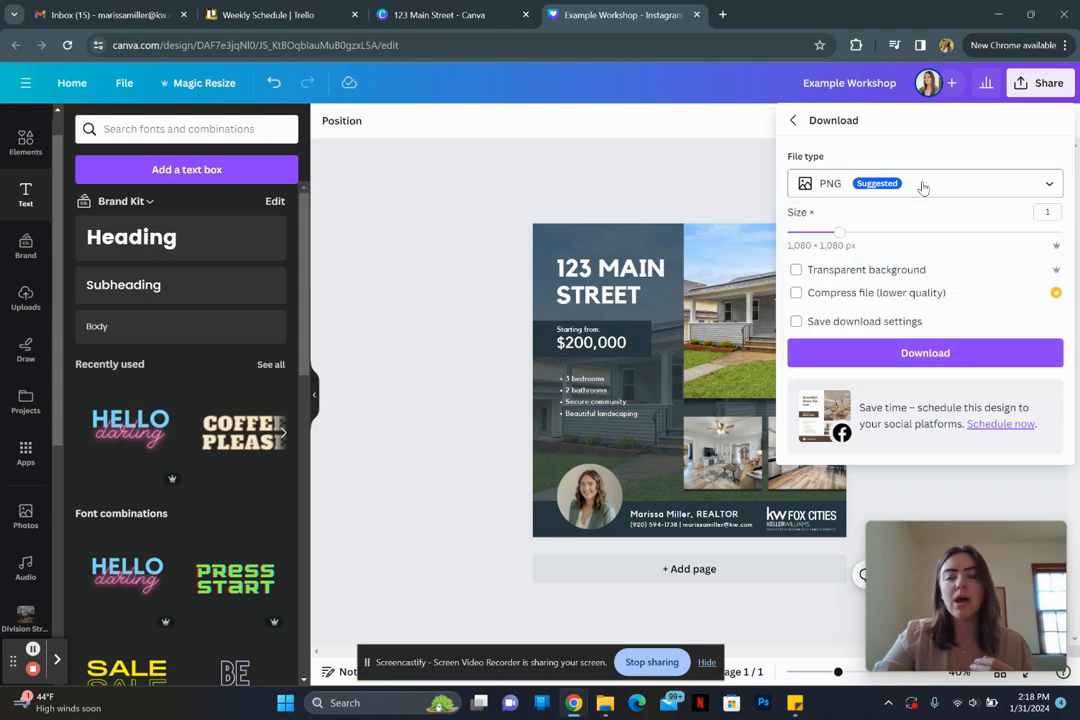
click(879, 354)
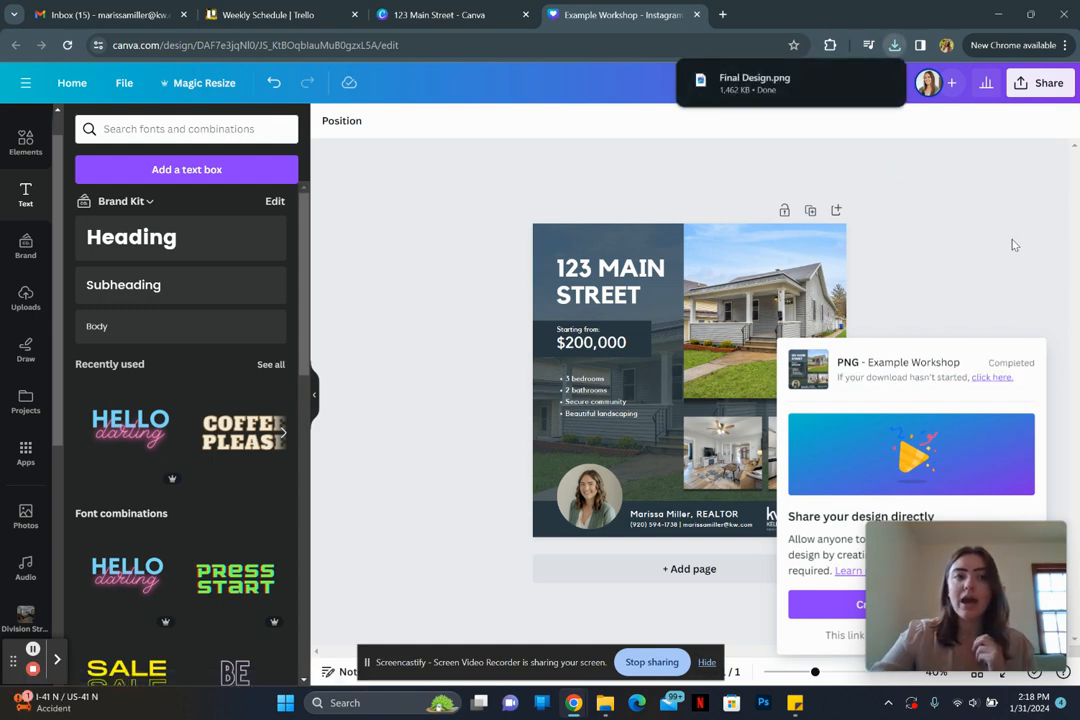
Step: Search the design templates for 'checklist'
click(20, 135)
click(20, 143)
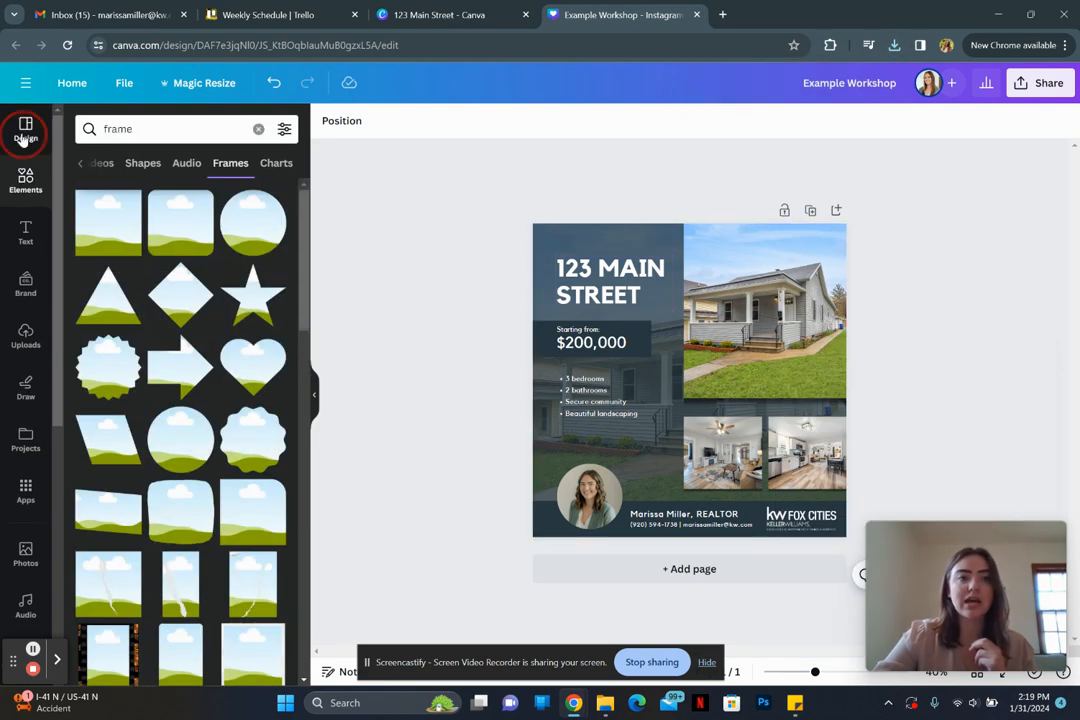
click(84, 124)
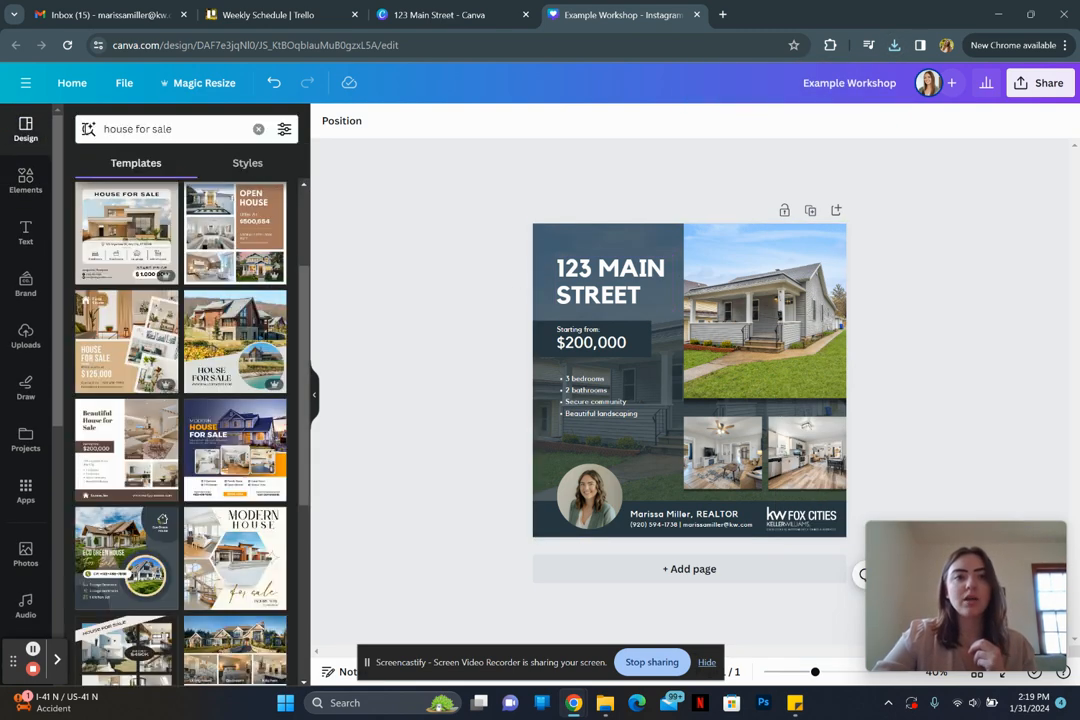
double_click(212, 137)
key(ctrl+a)
text(checklist)
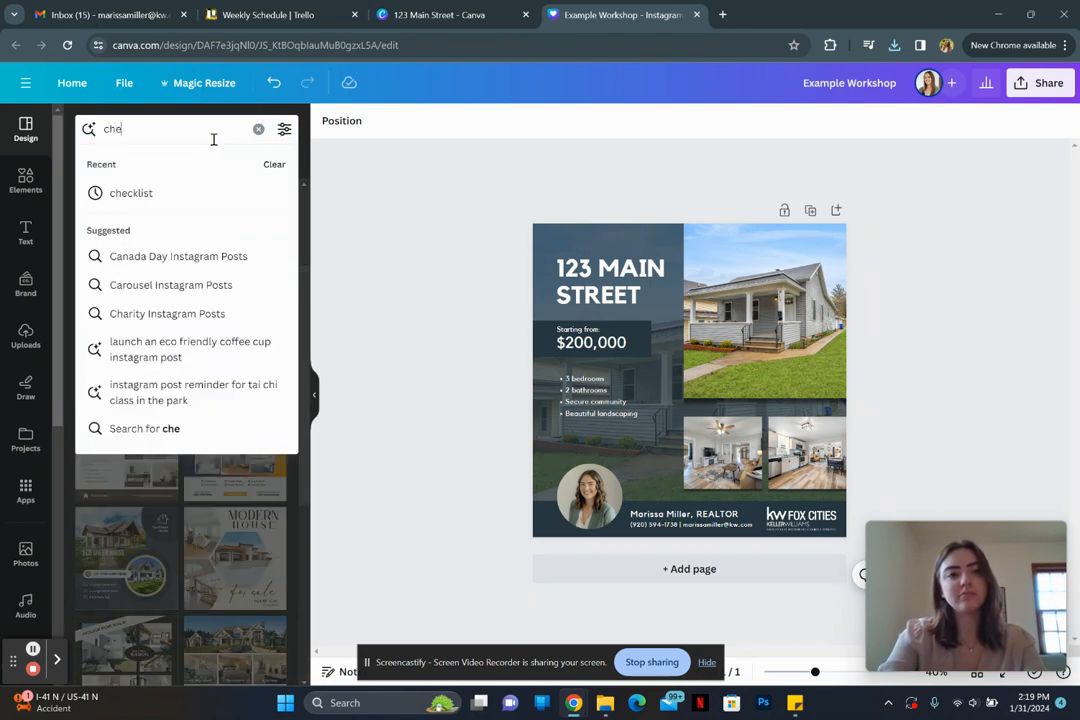
key(Return)
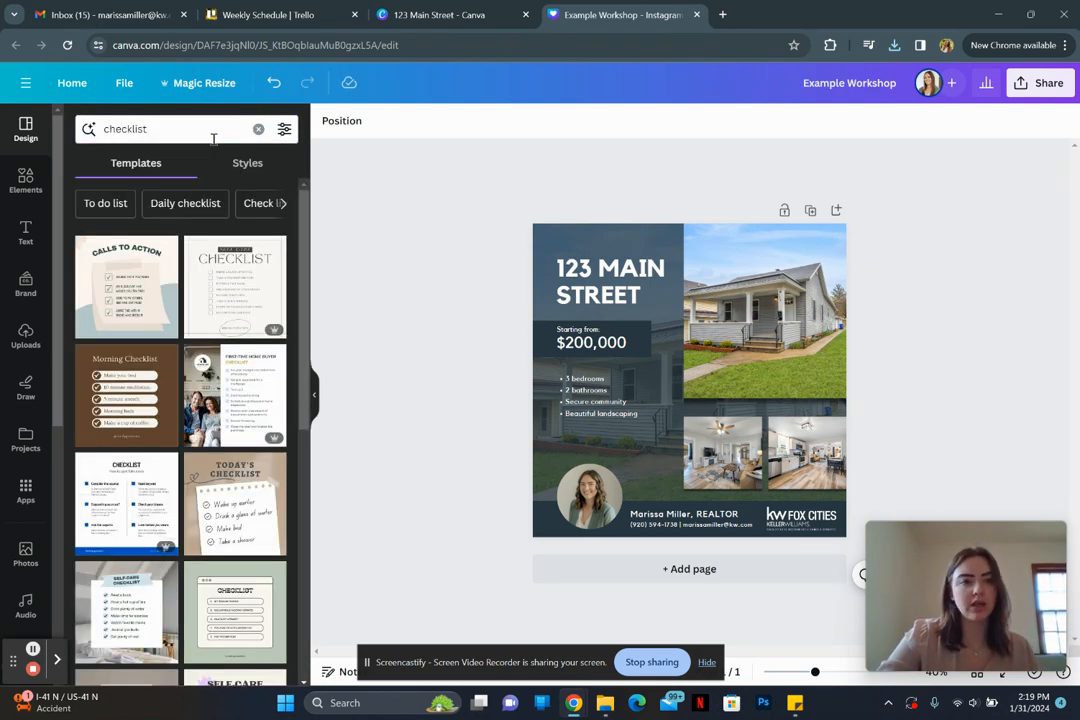
Step: Add a new page, apply the Self-Care Checklist template, and duplicate that page
click(836, 210)
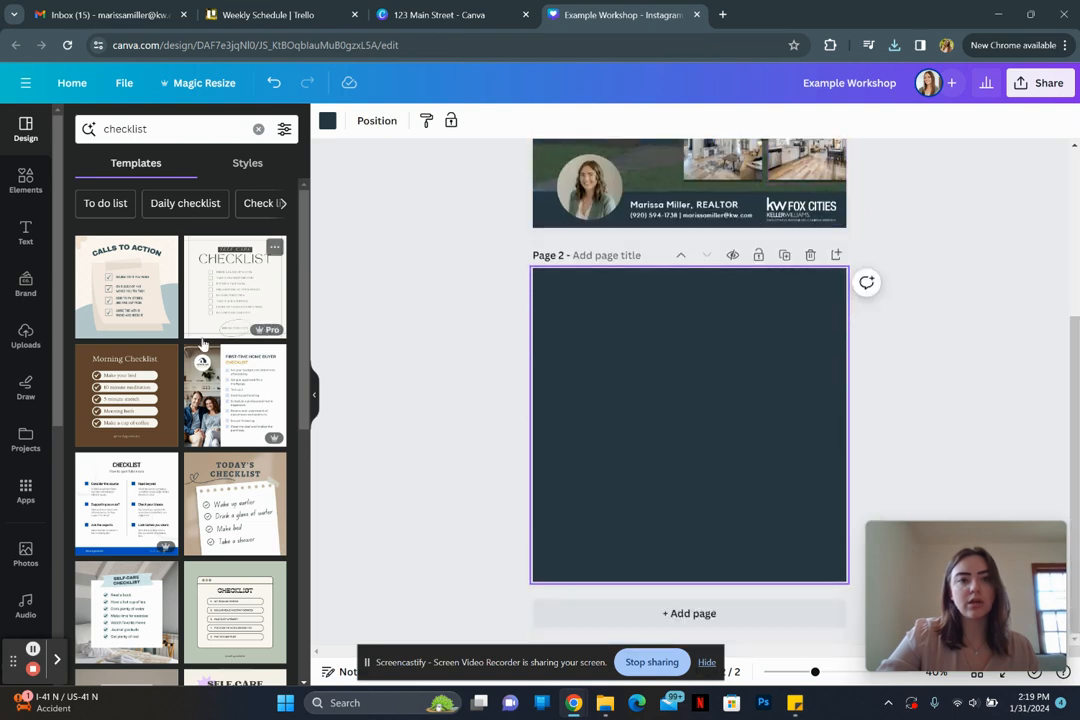
scroll(73, 421, down, 1)
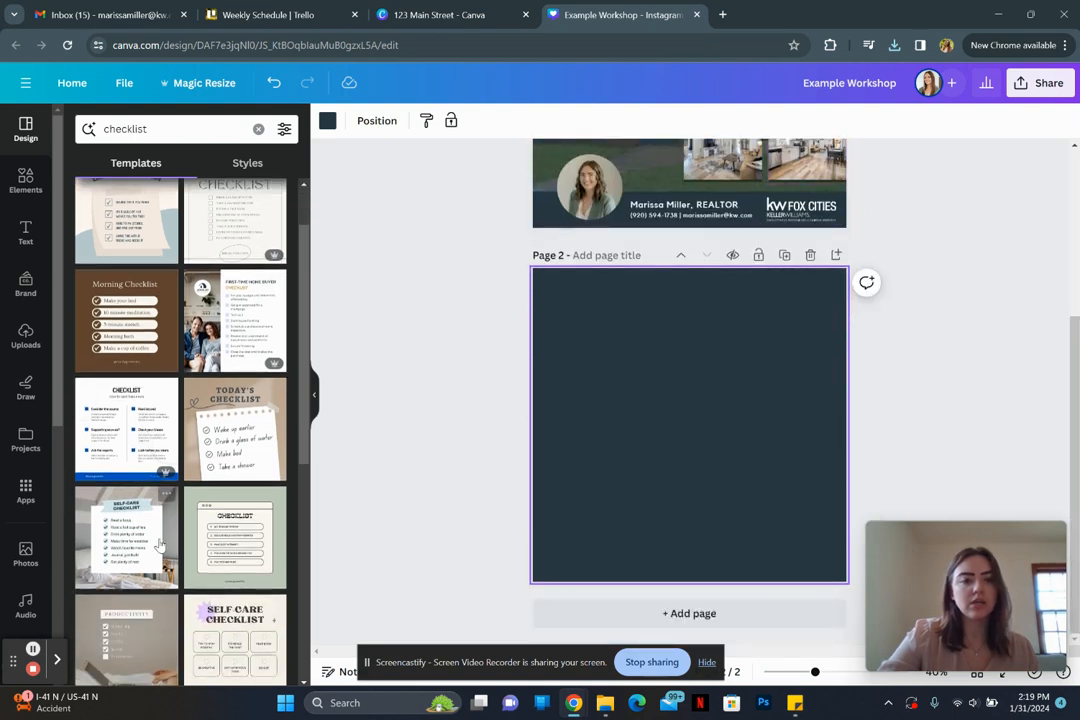
click(127, 545)
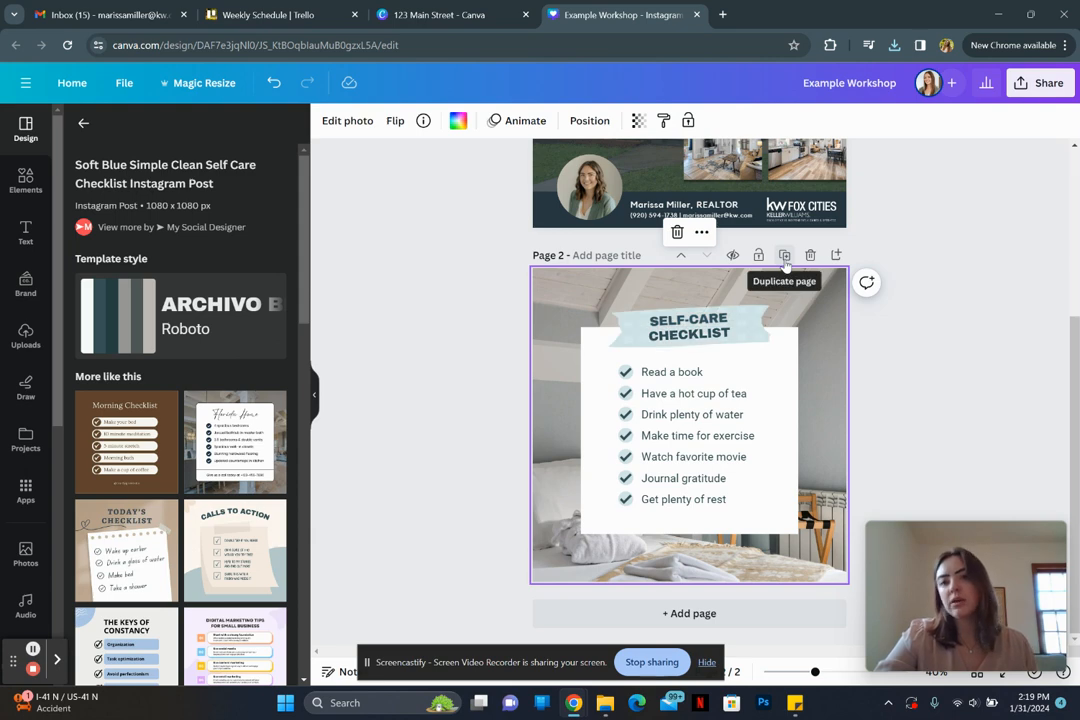
click(785, 257)
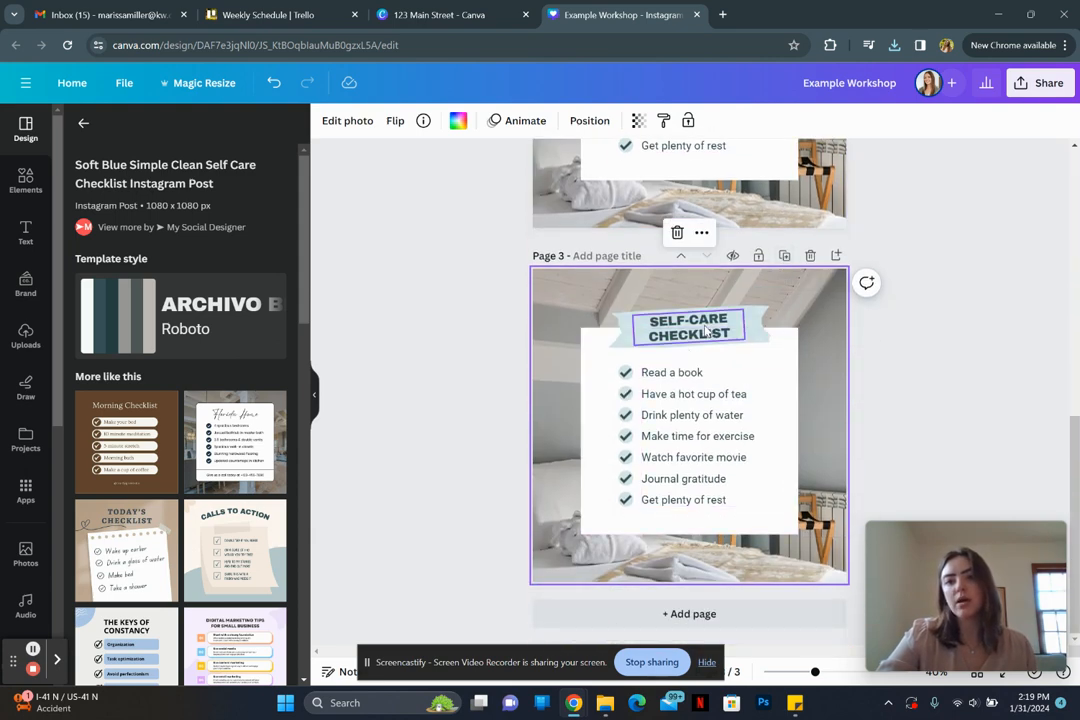